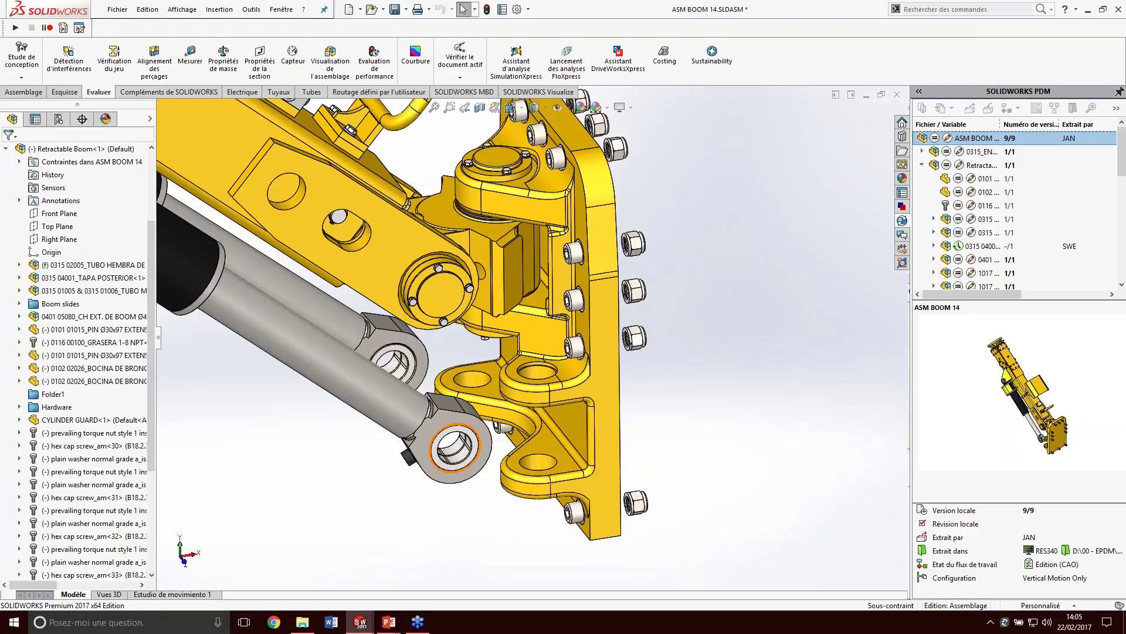
- Check the left cylinder's rod eye against the mounting bracket and clear the selection
left_click_drag(469, 430, 489, 441)
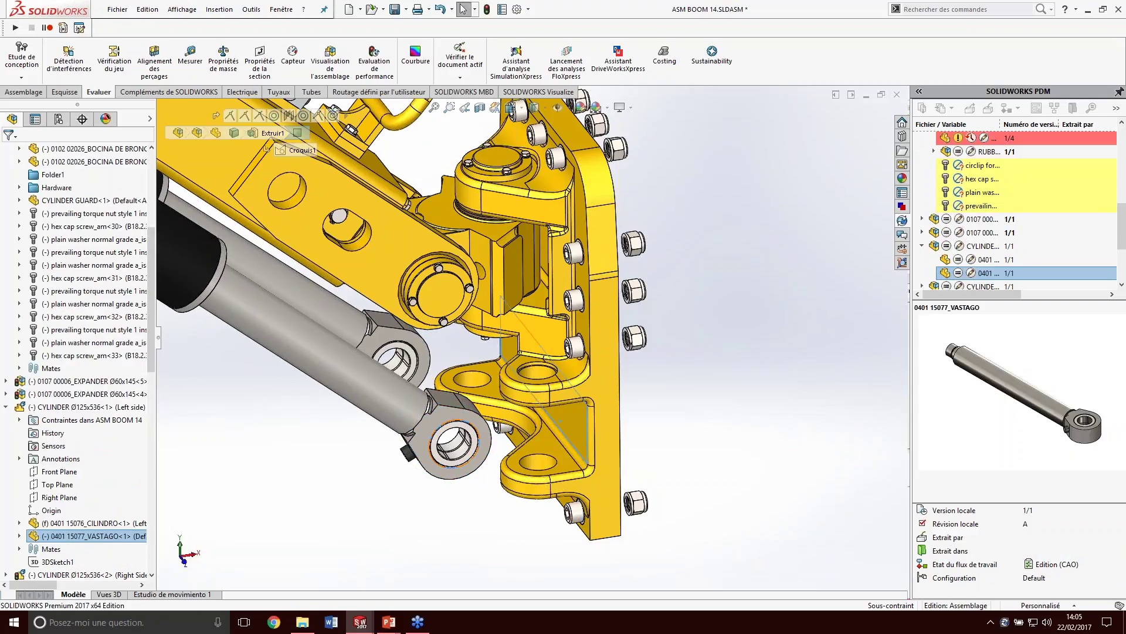
left_click(558, 439)
key("Escape")
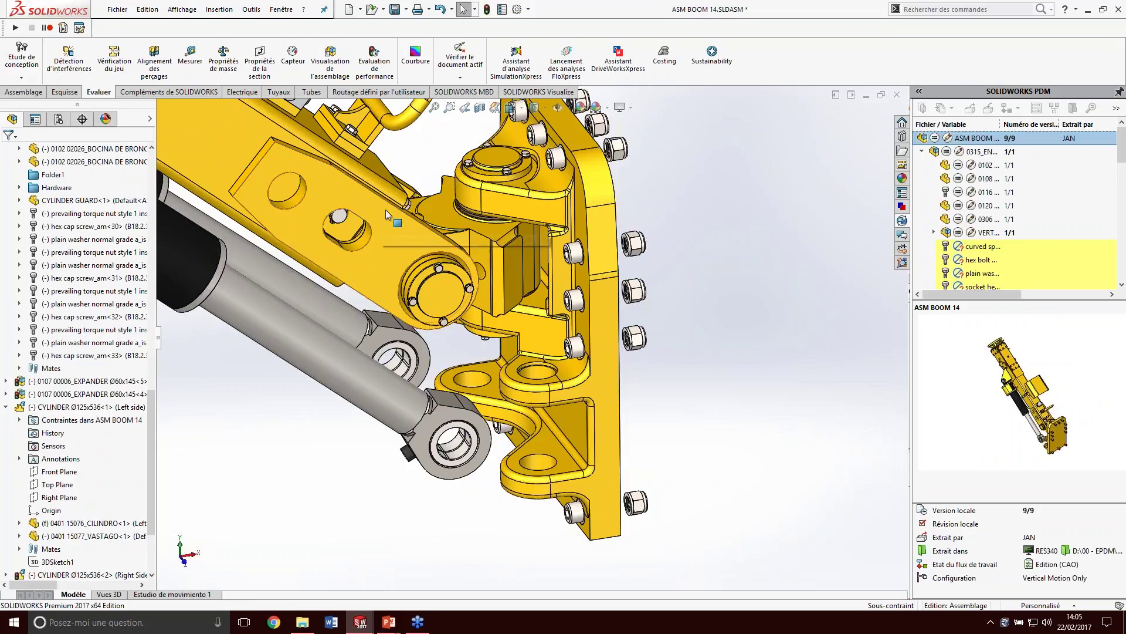
- Create a new part document
left_click(121, 11)
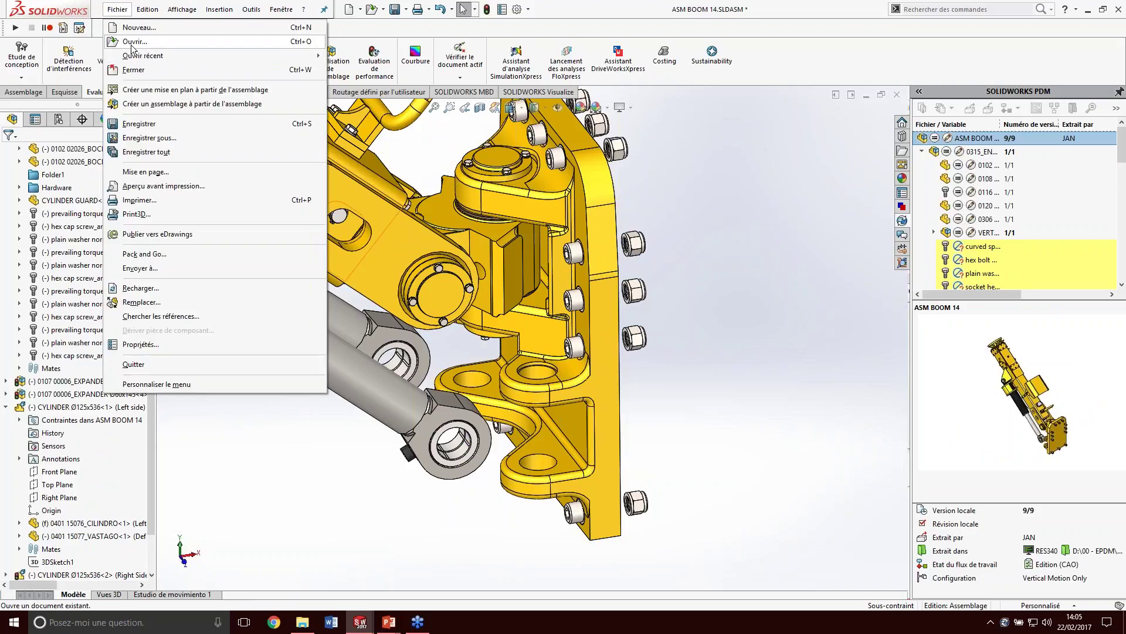
left_click(163, 28)
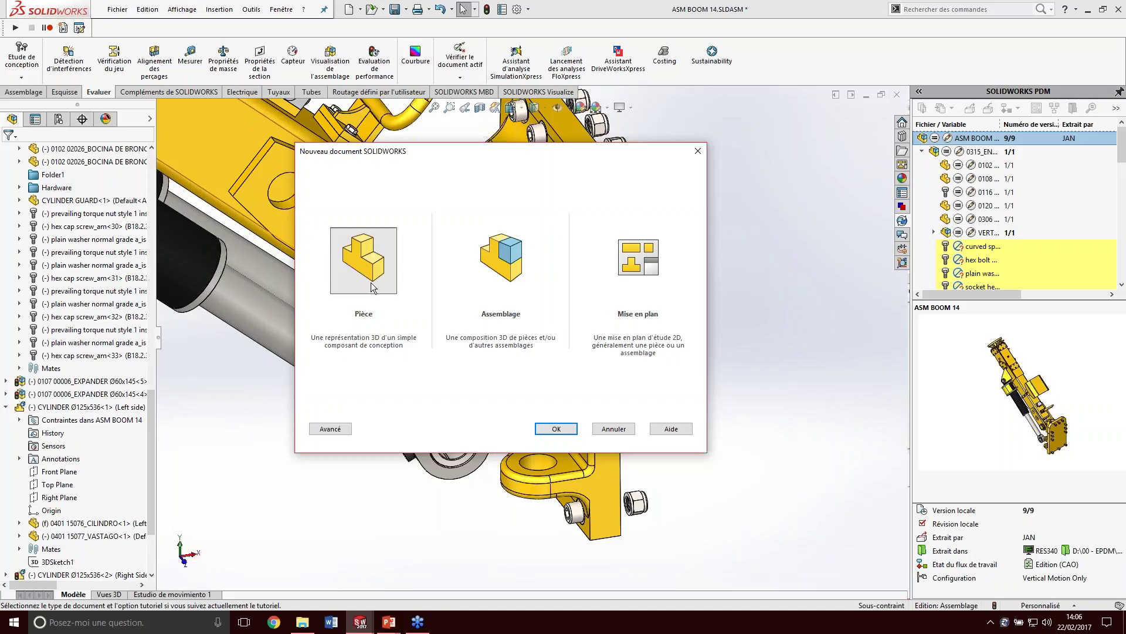
double_click(350, 296)
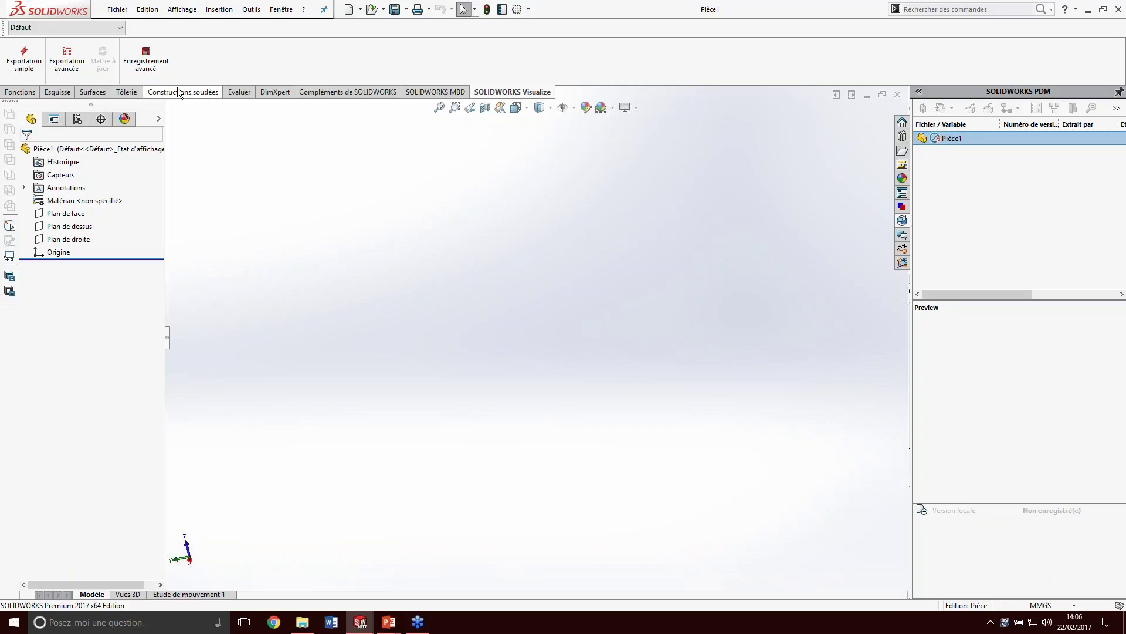
- Start a sketch on Plan de dessus and draw a circle about 471 mm in diameter centred on the origin
left_click(24, 93)
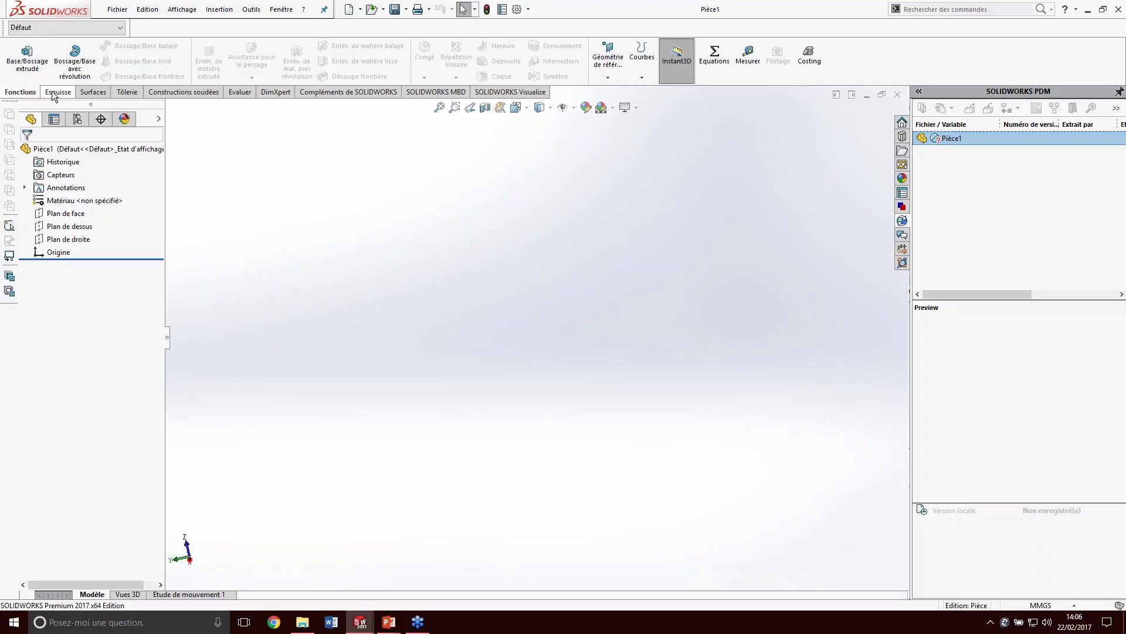
left_click(52, 92)
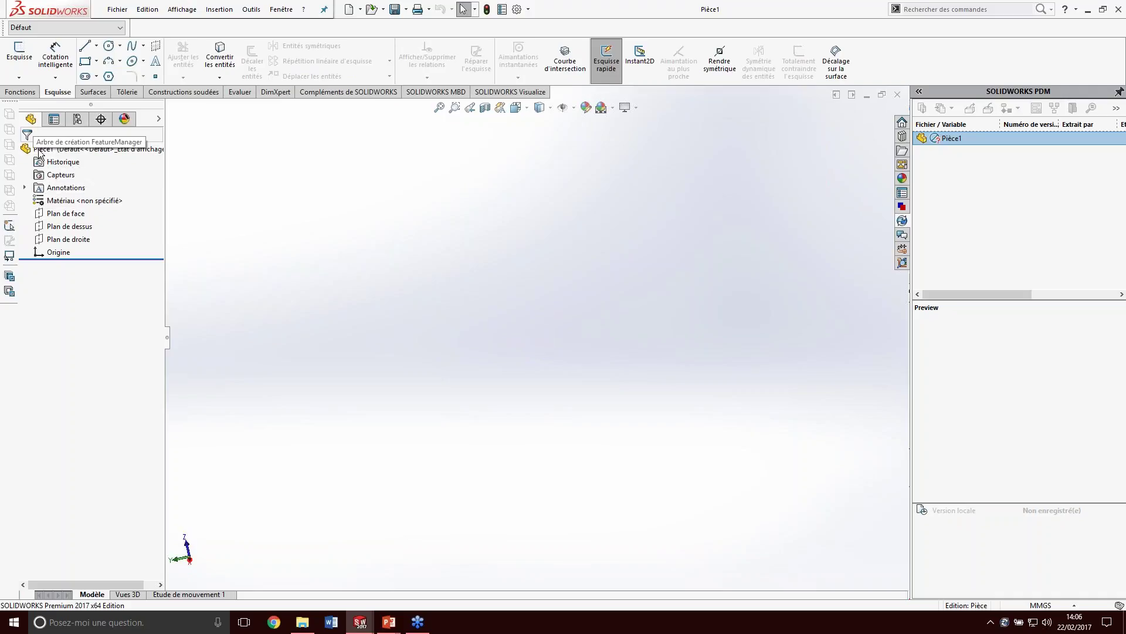
left_click(85, 227)
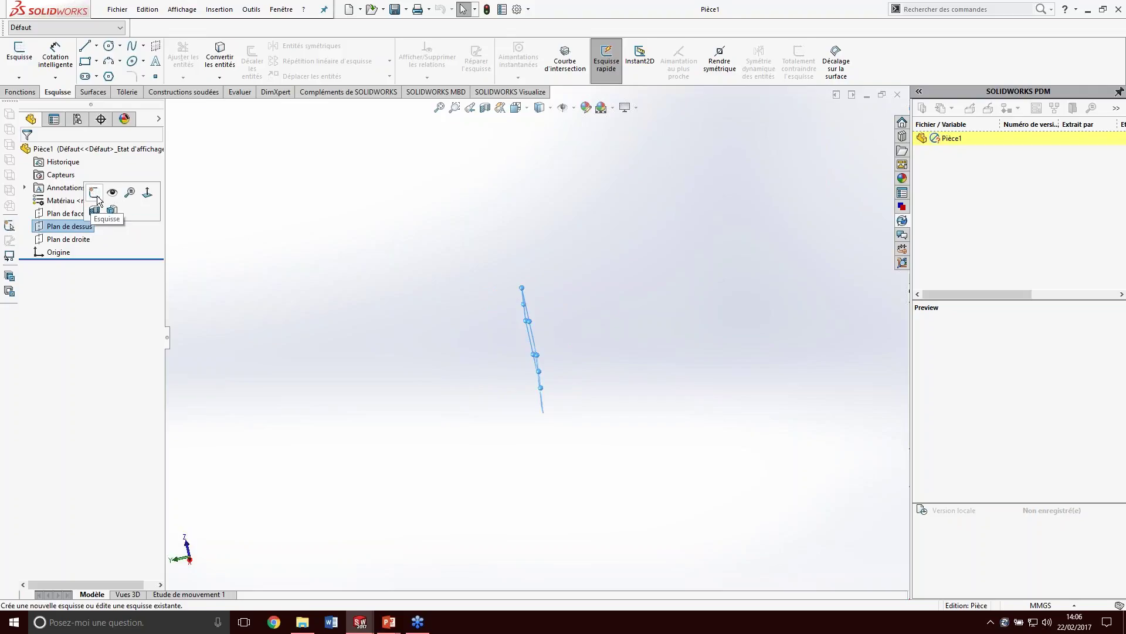
left_click(100, 191)
key("s")
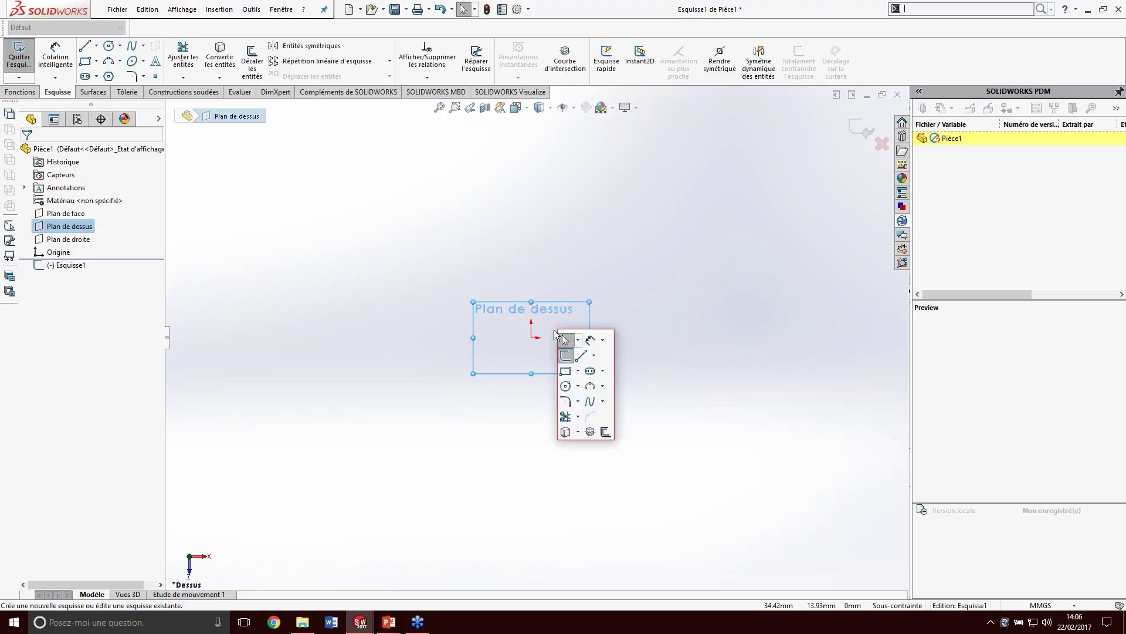
left_click(570, 394)
left_click(532, 338)
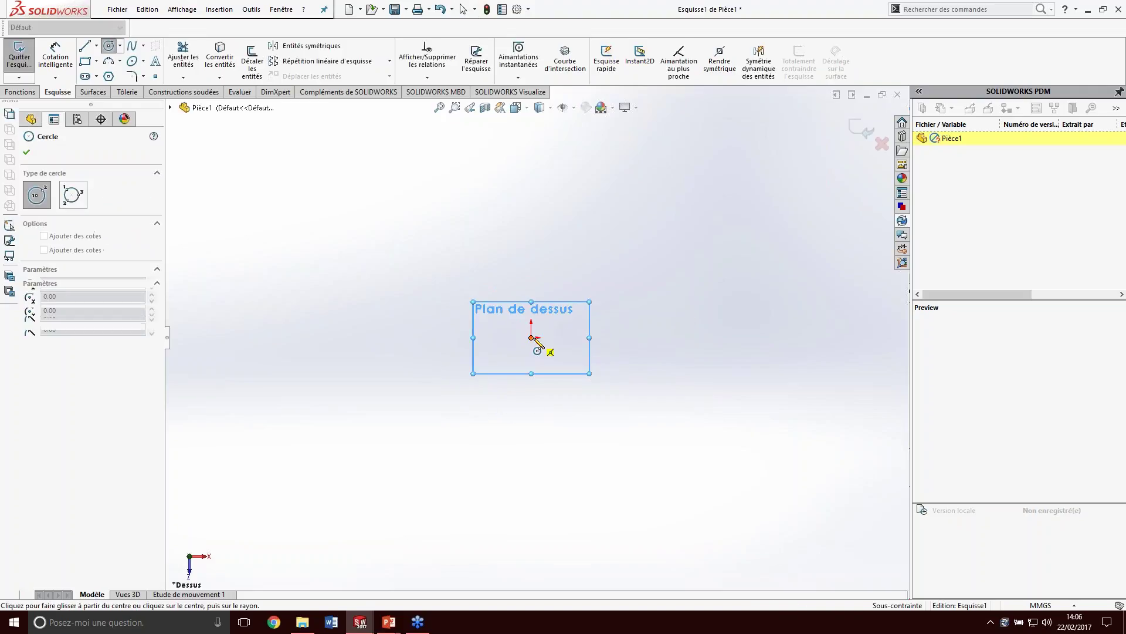
left_click(686, 310)
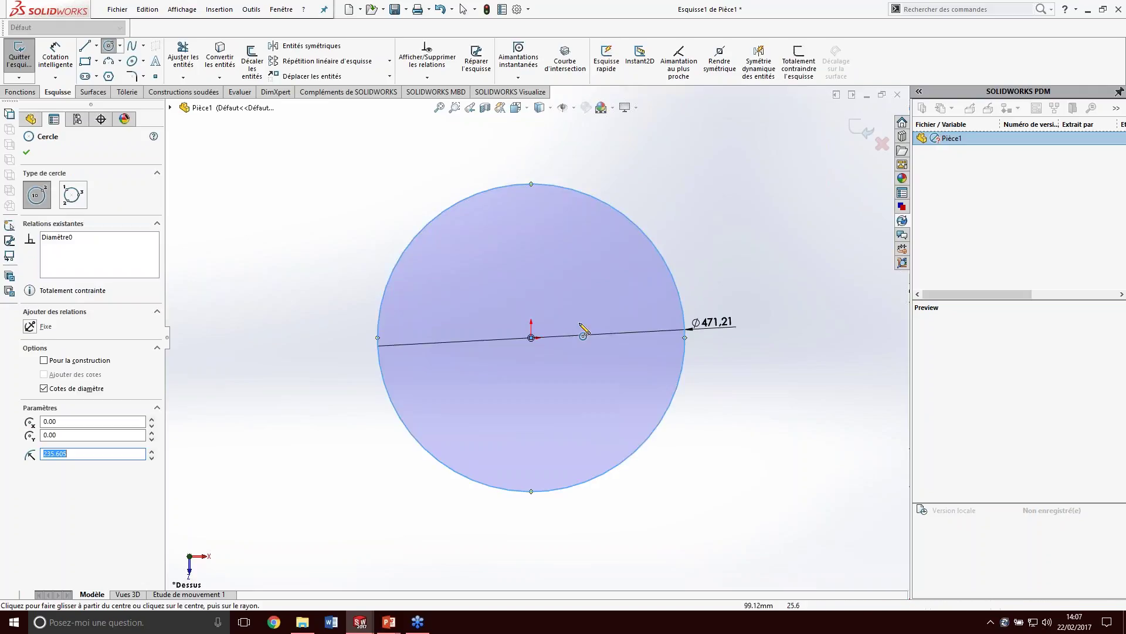
key("Escape")
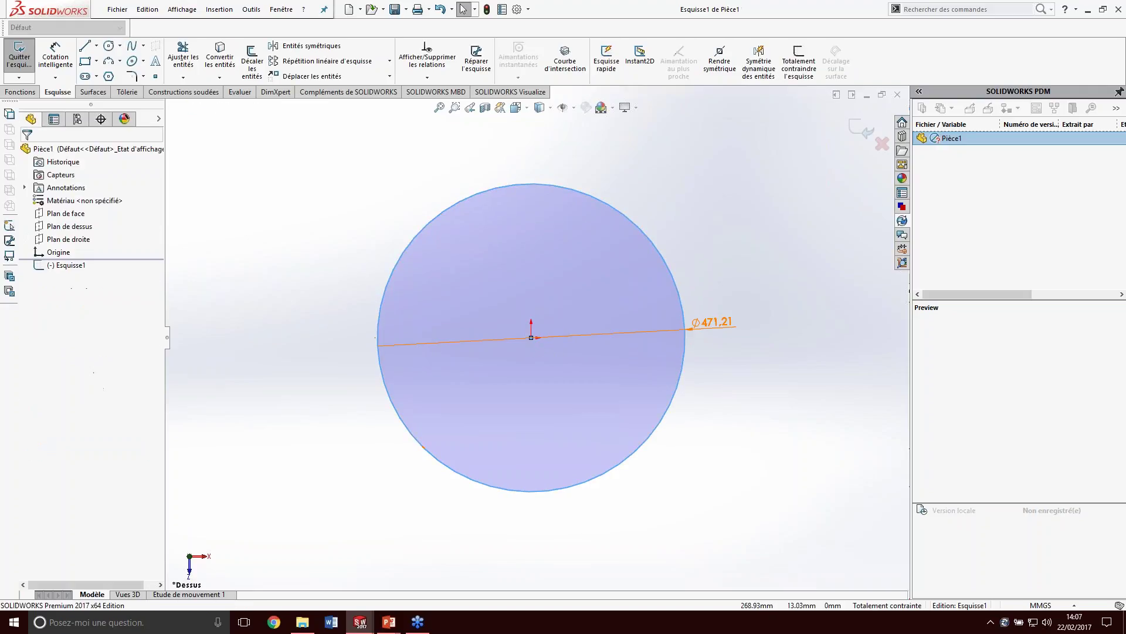
- Set the circle's diameter to 65 mm
double_click(715, 322)
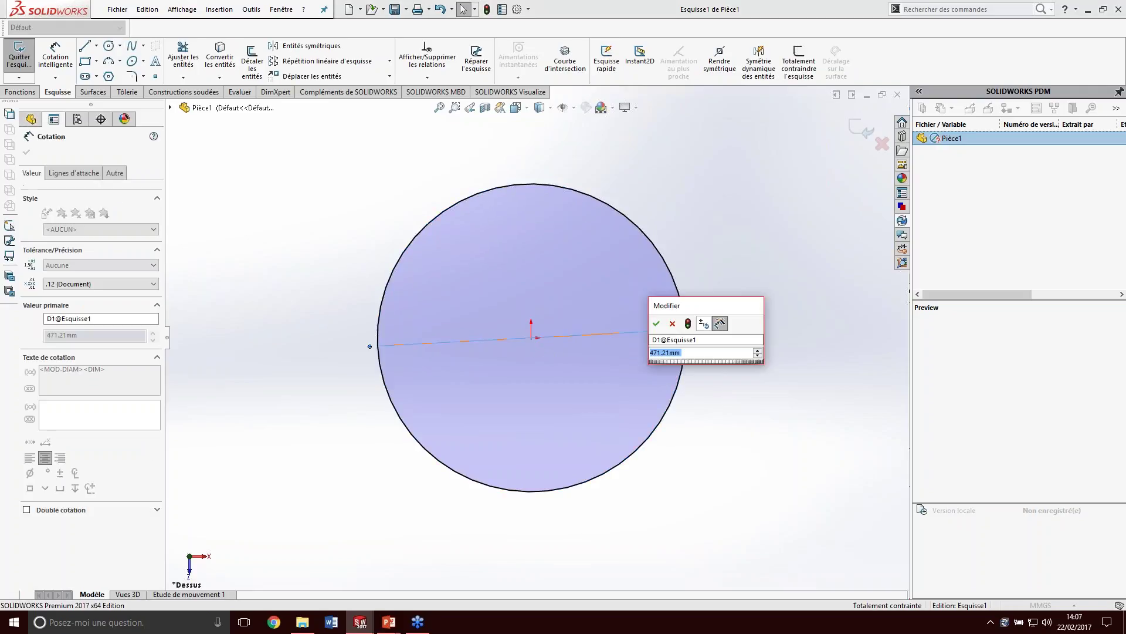
key("Return")
double_click(715, 322)
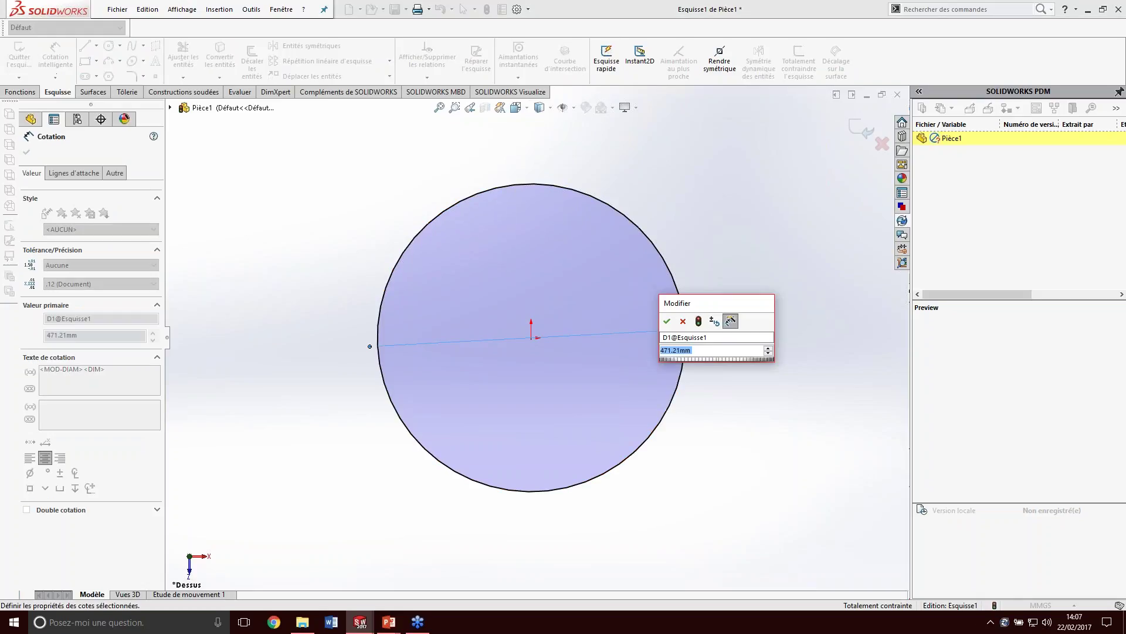
type("65")
key("Return")
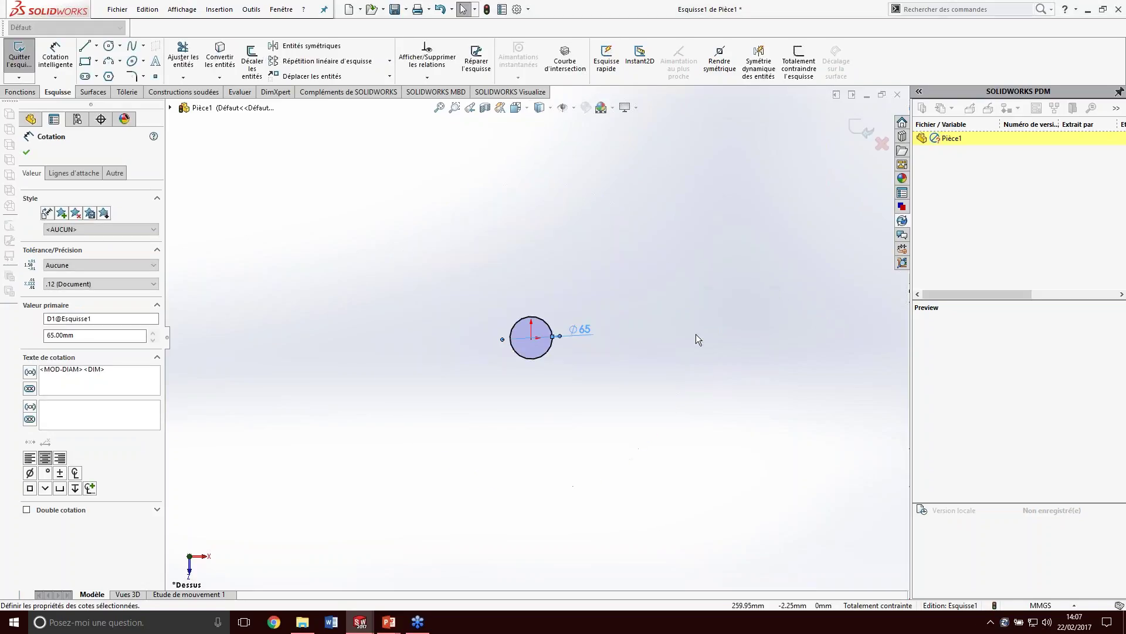
- Draw a second circle 120 mm in diameter centred on the origin, around the 65 mm circle
scroll(549, 339, "up", 3)
key("s")
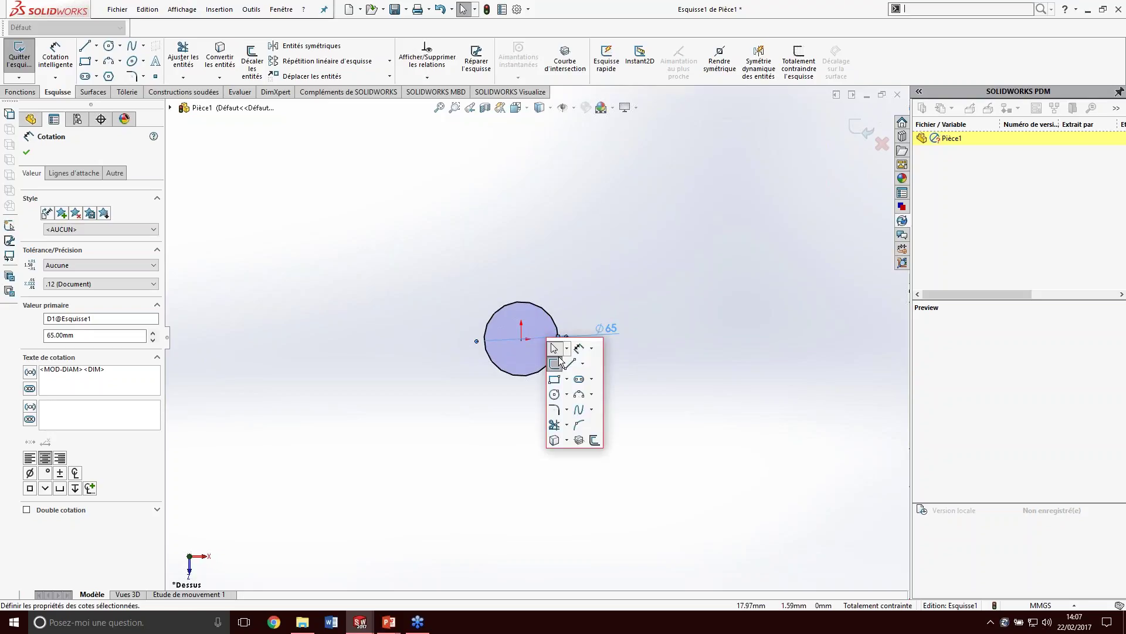
left_click(554, 370)
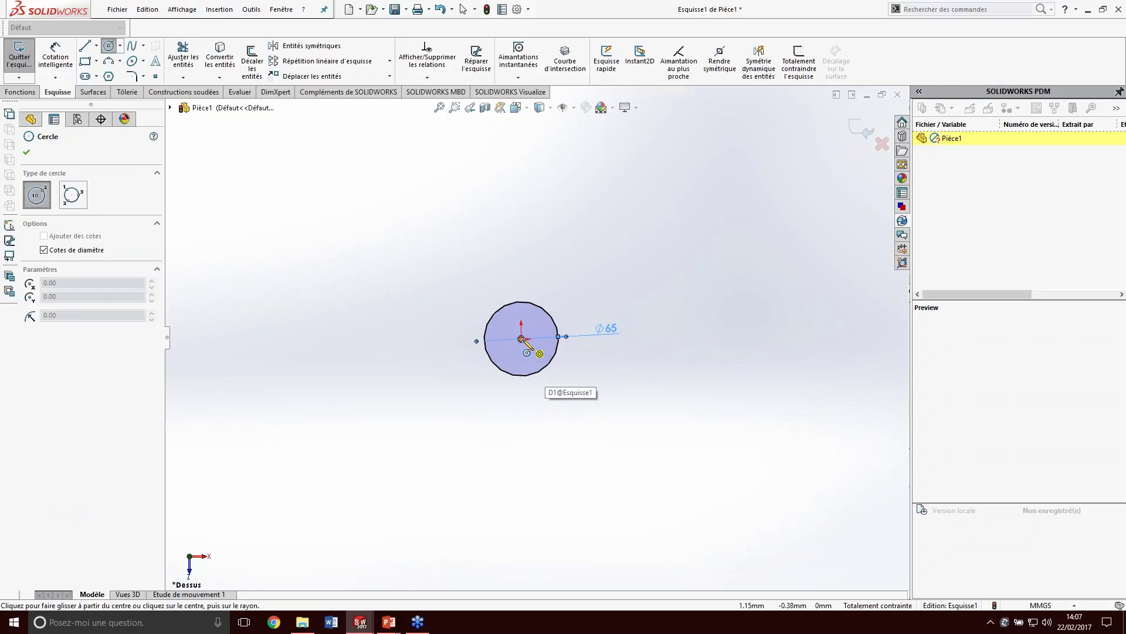
left_click(521, 340)
type("120")
key("Return")
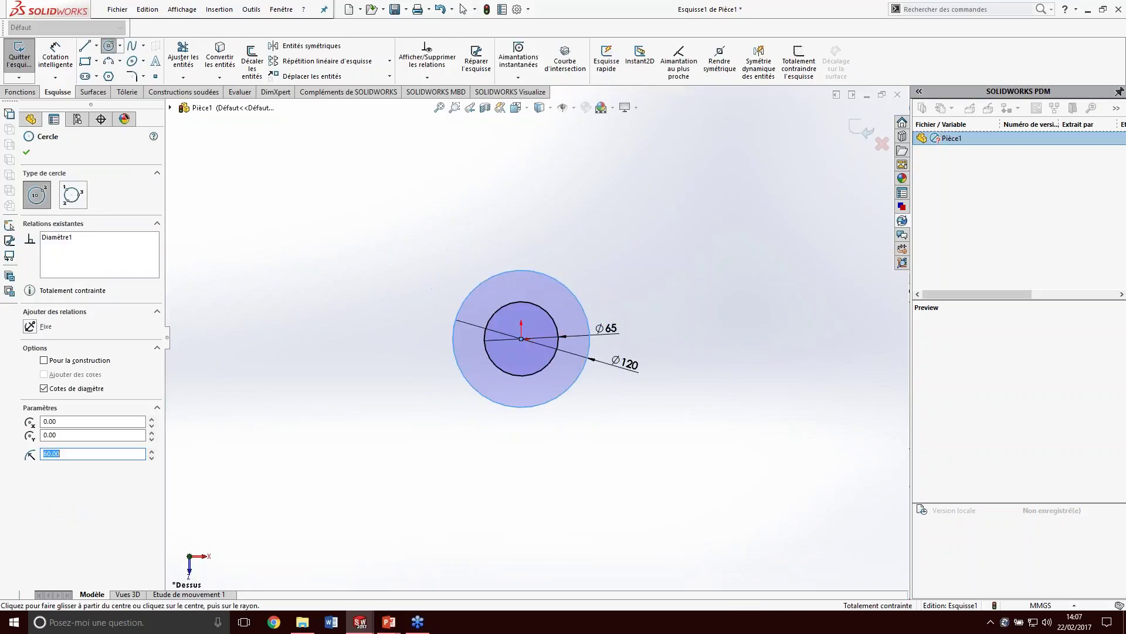
key("Escape")
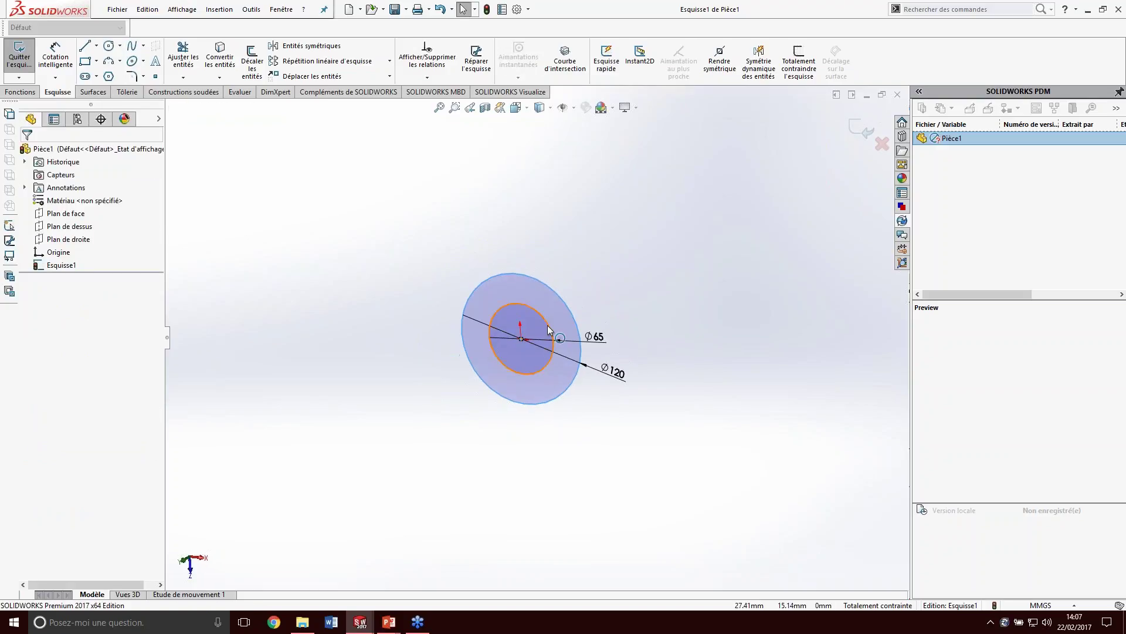
- Extrude the ring region between the two circles 125 mm with the Plan milieu end condition
scroll(562, 308, "up", 2)
middle_click_drag(562, 308, 568, 305)
left_click(567, 305)
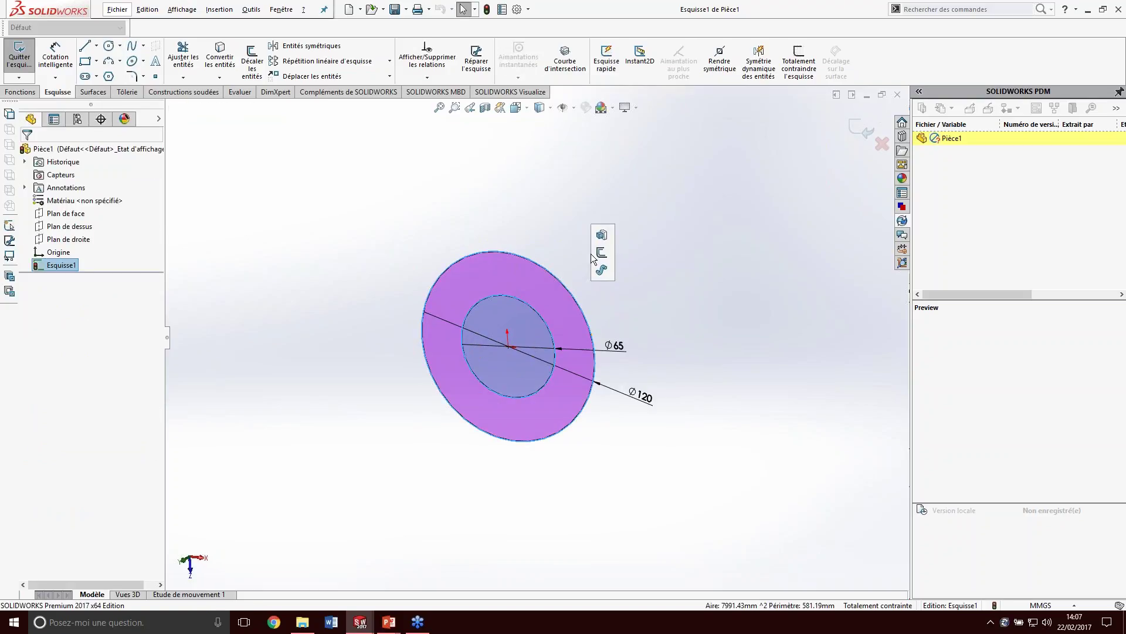
left_click(591, 253)
type("12")
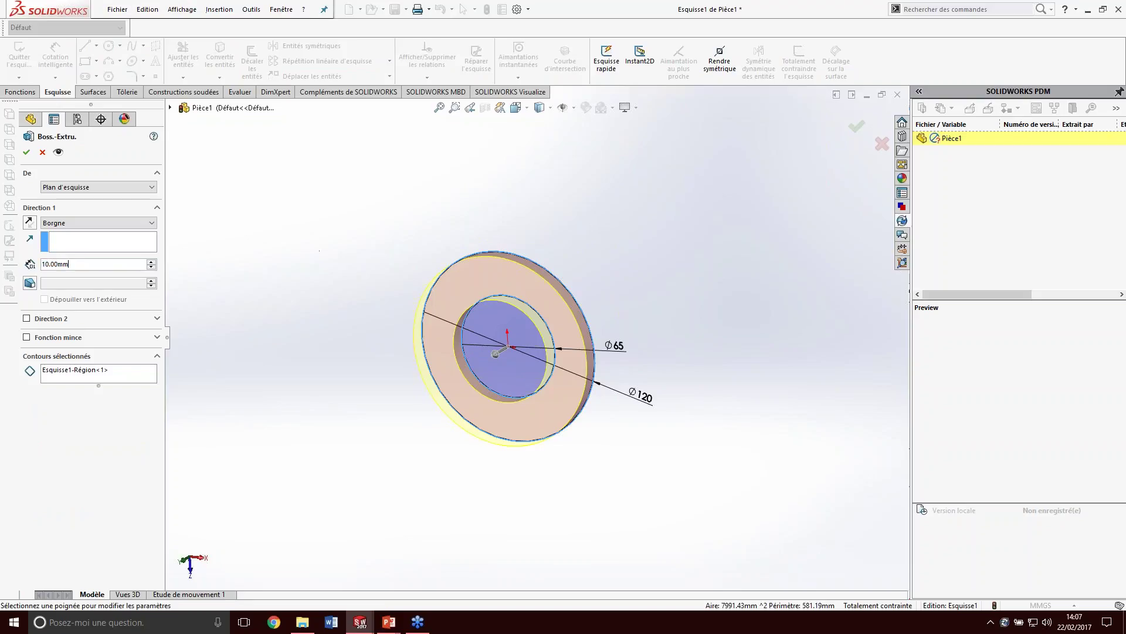
type("0")
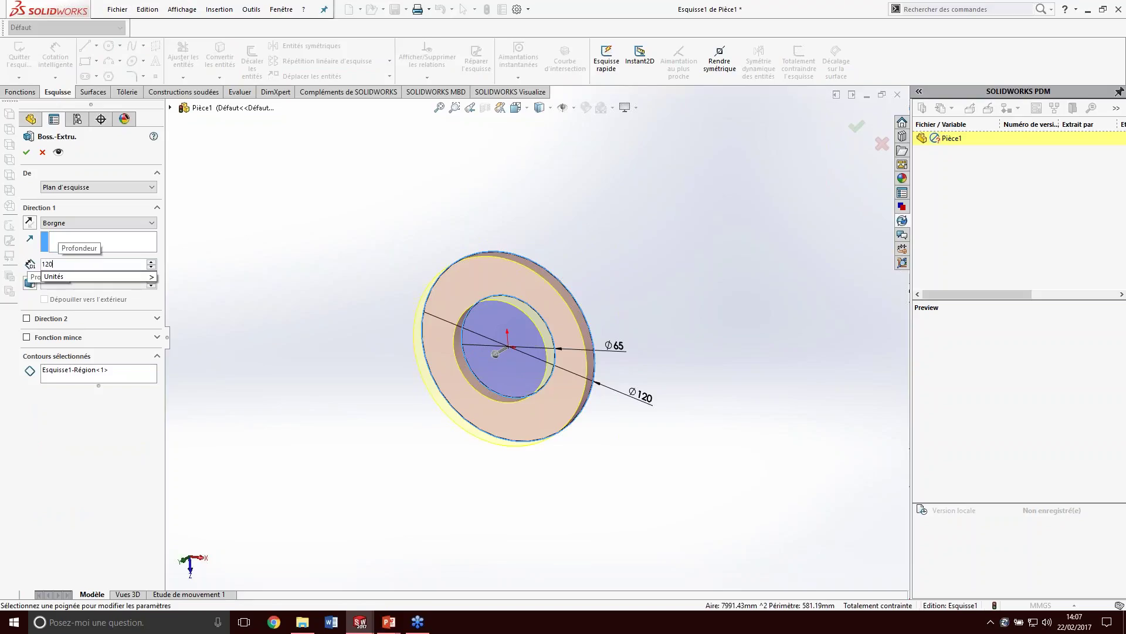
key("BackSpace")
type("5")
key("Return")
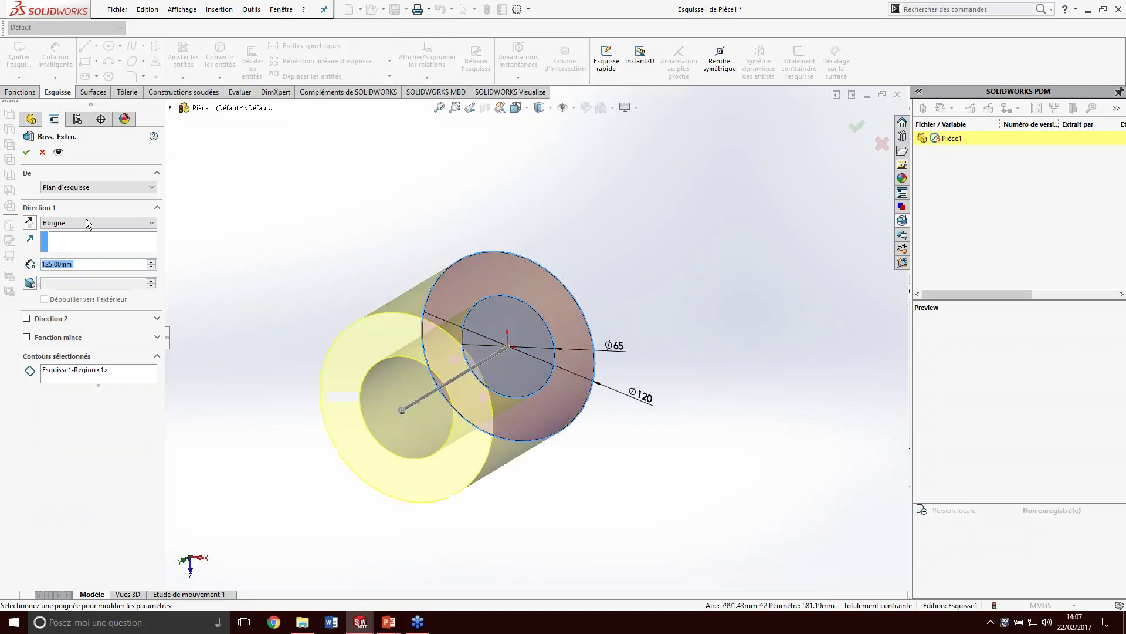
left_click(91, 226)
left_click(82, 269)
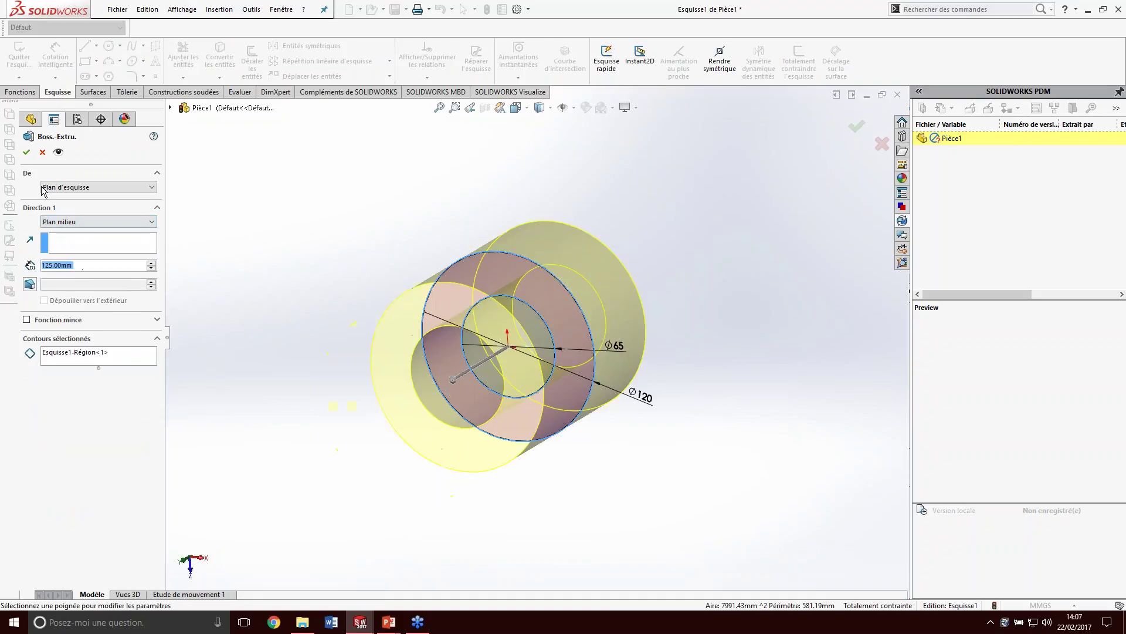
key("Return")
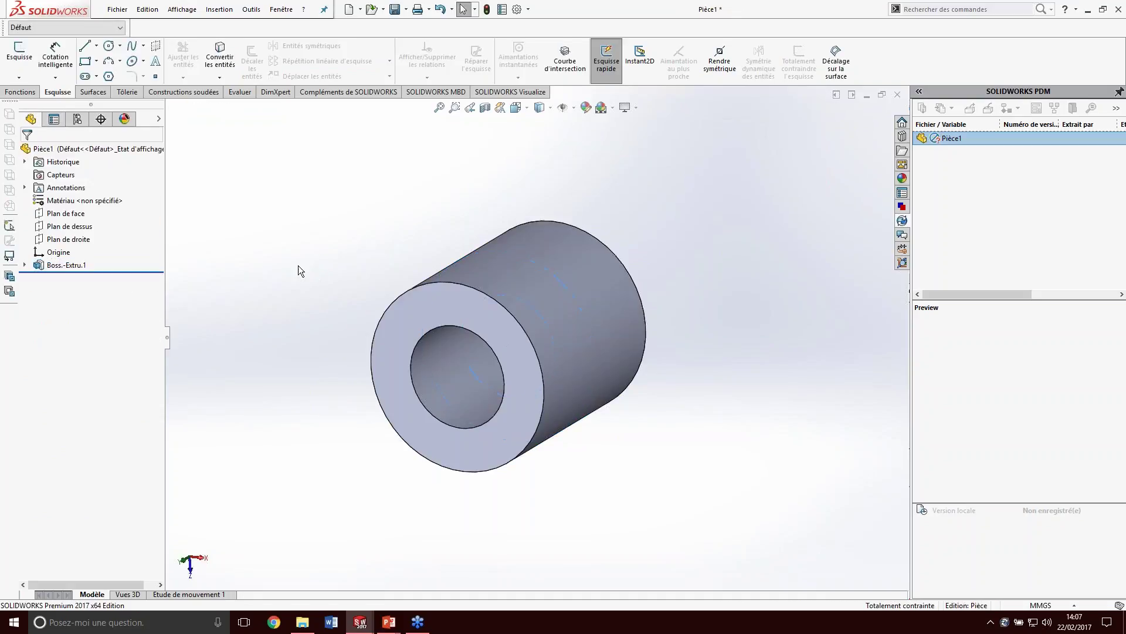
- Start a sketch on Plan de face and draw a 65 mm diameter circle beside the tube, level with the origin
left_click(65, 213)
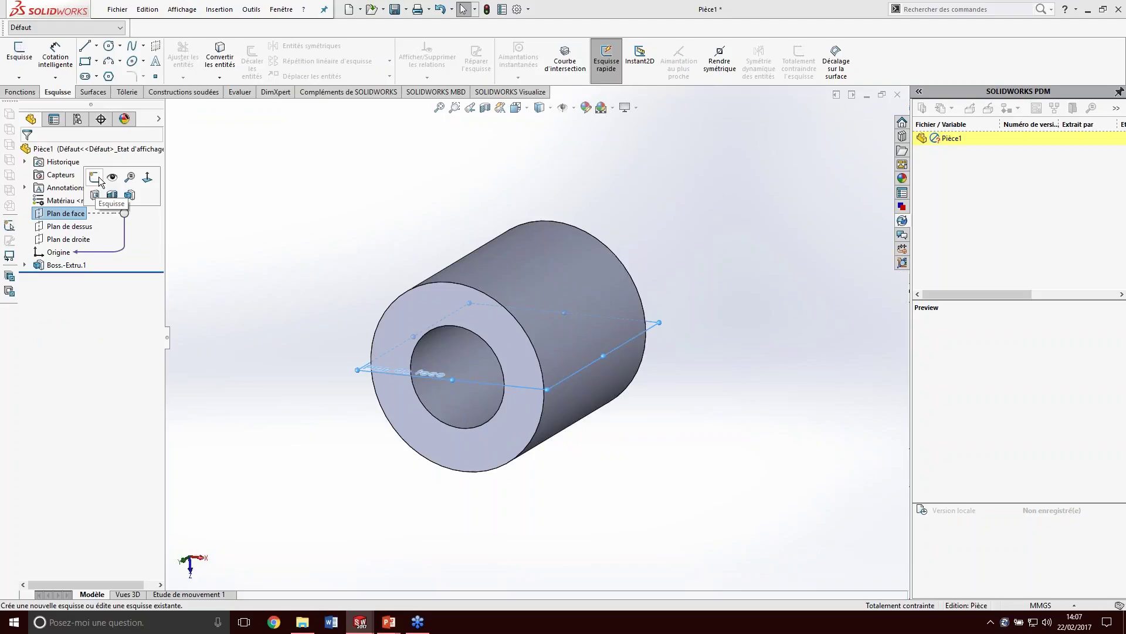
left_click(117, 188)
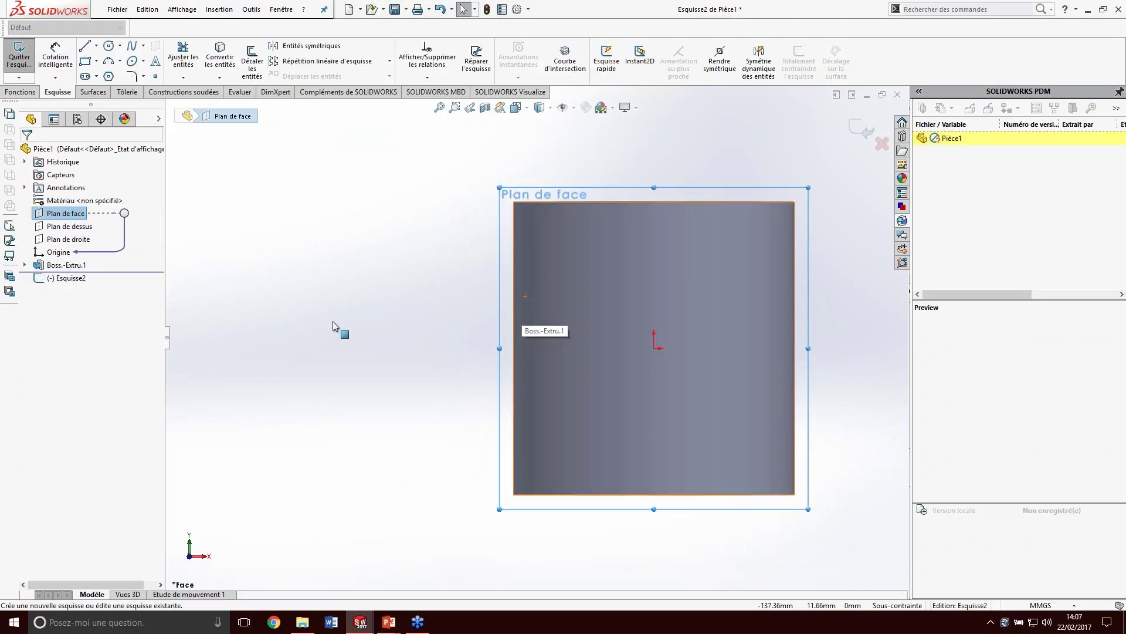
key("s")
left_click(345, 378)
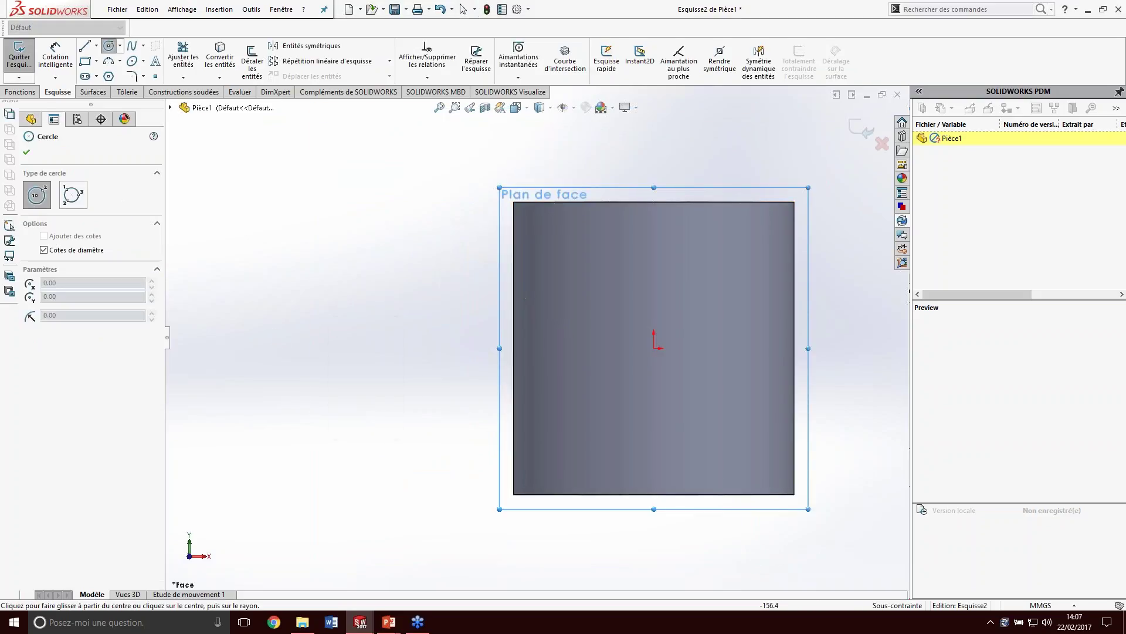
left_click(283, 348)
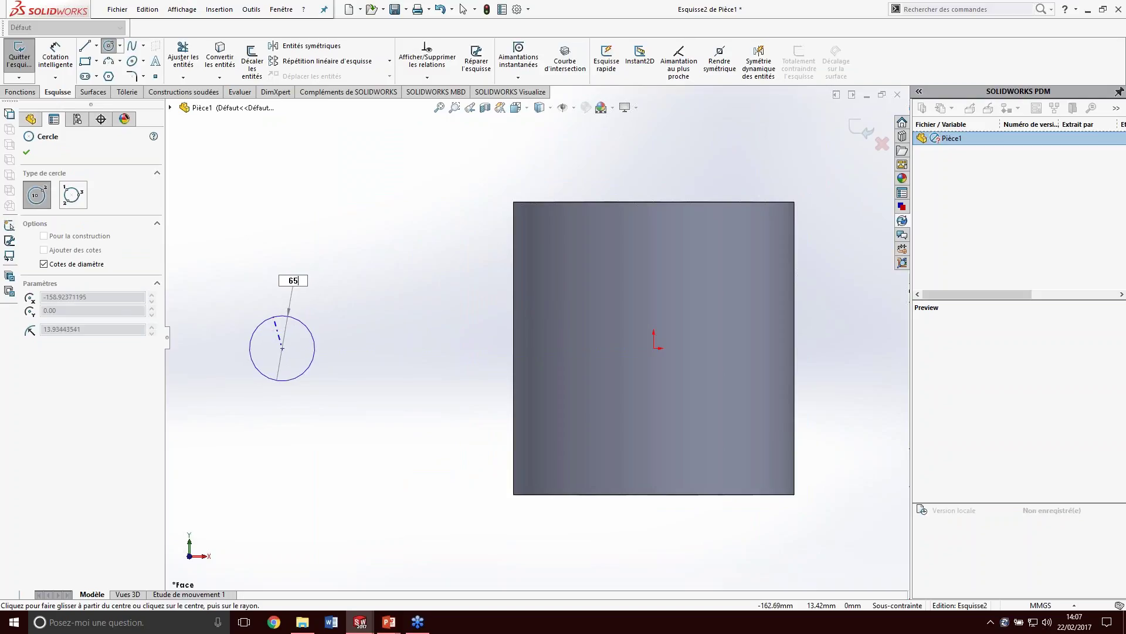
left_click(296, 272)
- Draw a 120 mm diameter circle concentric with the 65 mm circle beside the tube
left_click(282, 348)
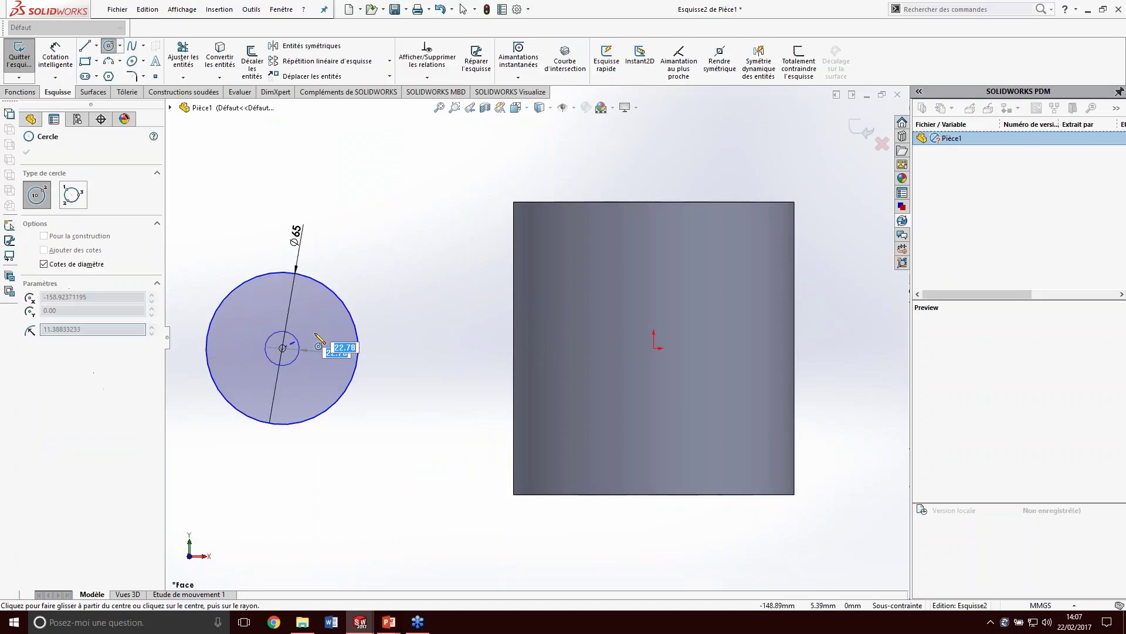
type("120")
key("Return")
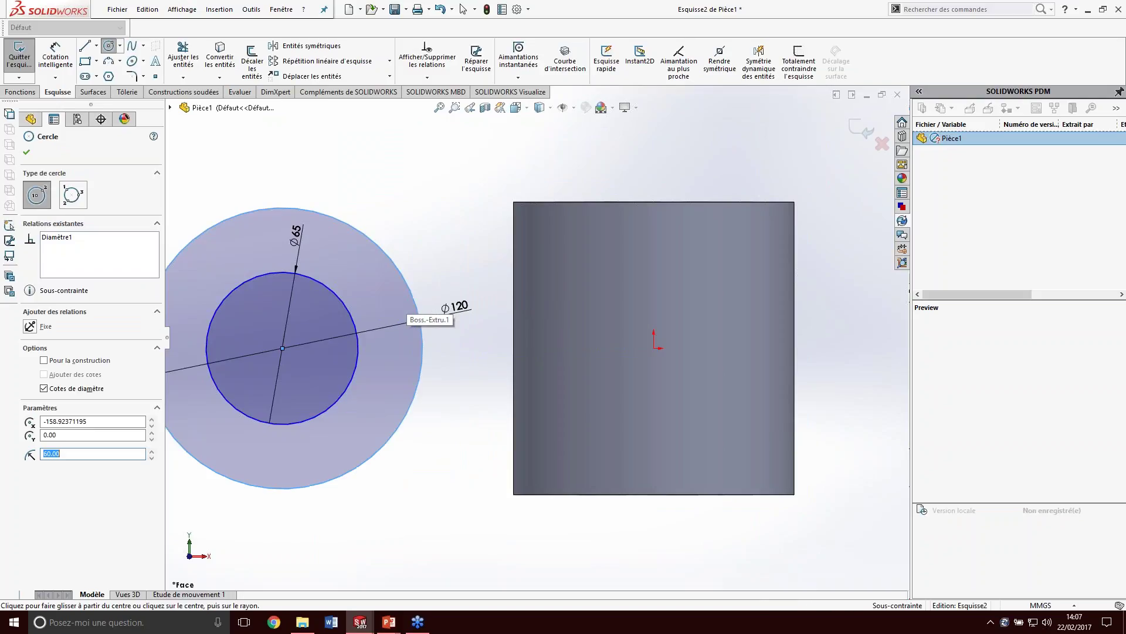
key("Escape")
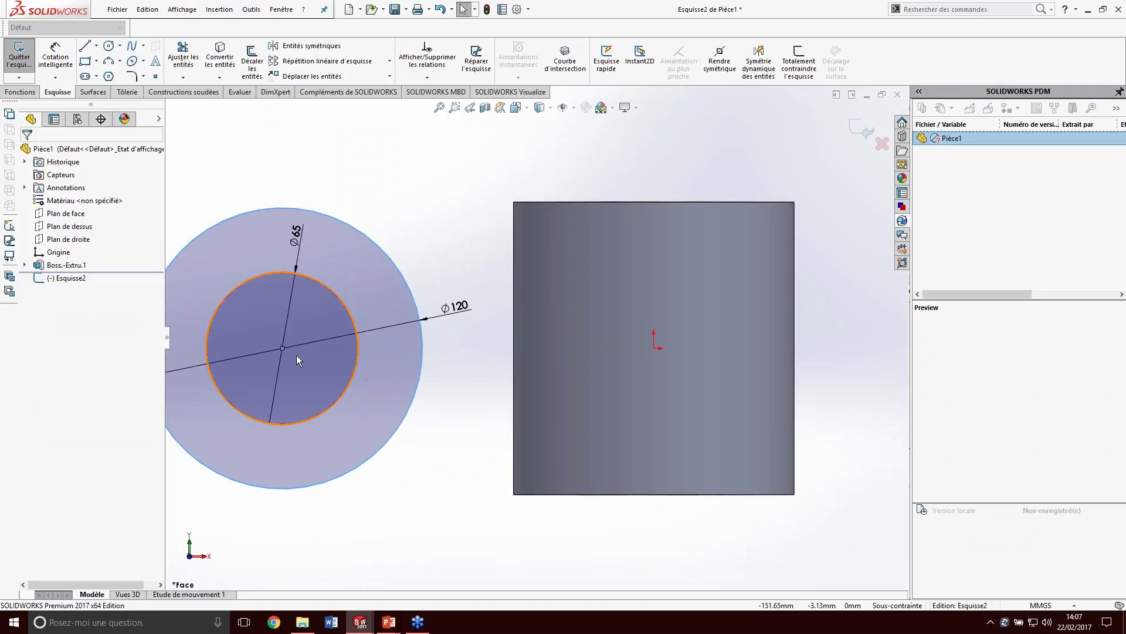
- Add a horizontal relation between the centre of the two concentric circles and the origin
left_click(283, 348)
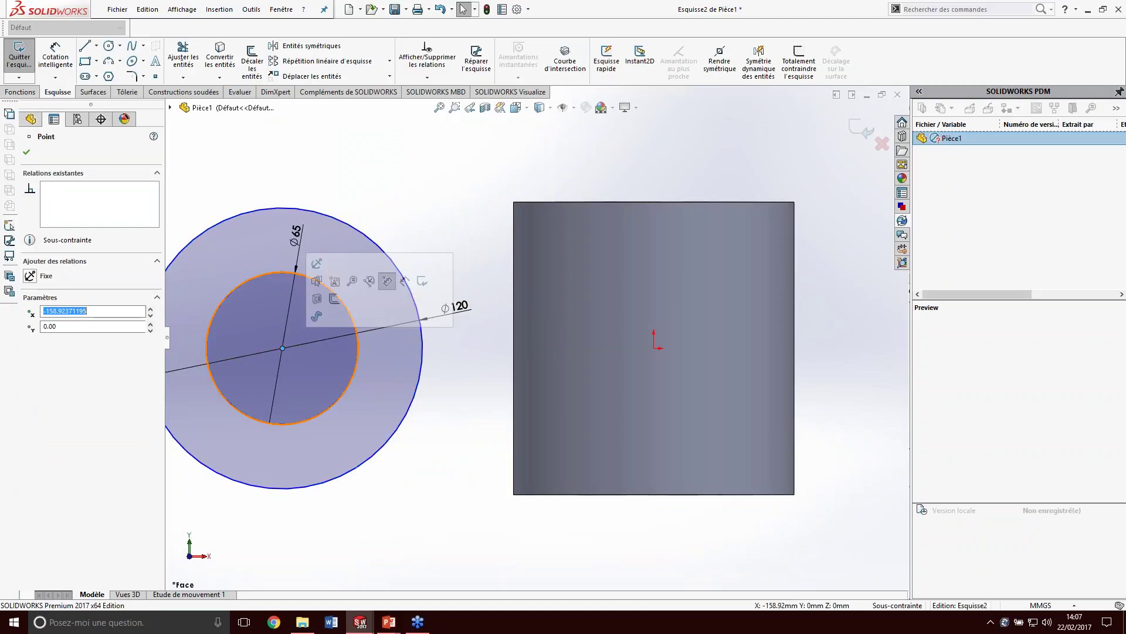
left_click(654, 348, "ctrl")
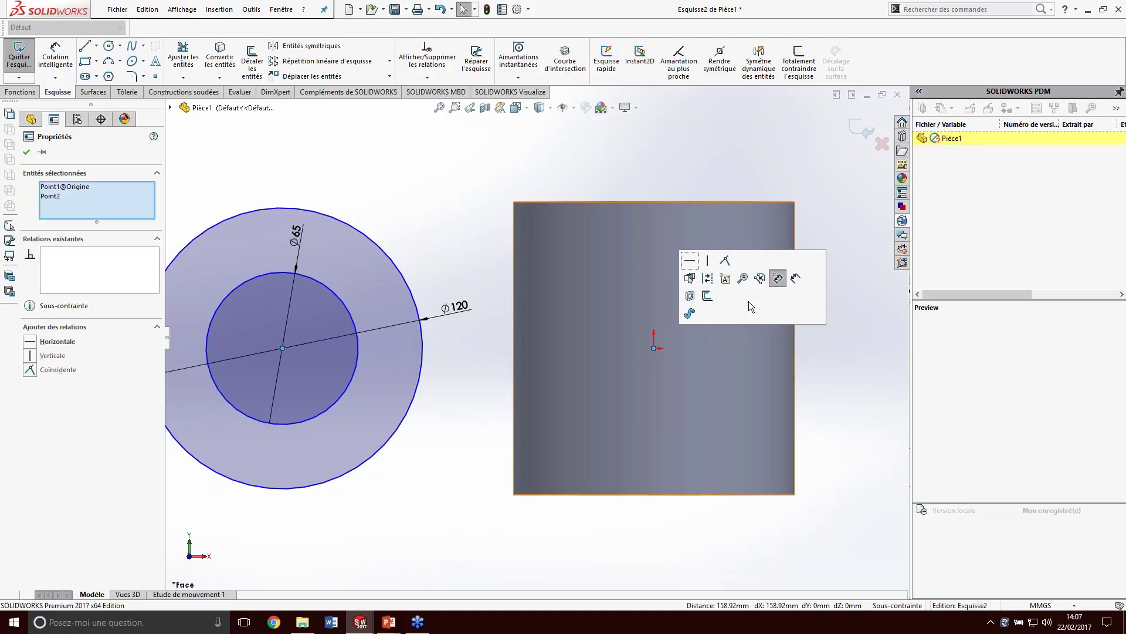
left_click(691, 261)
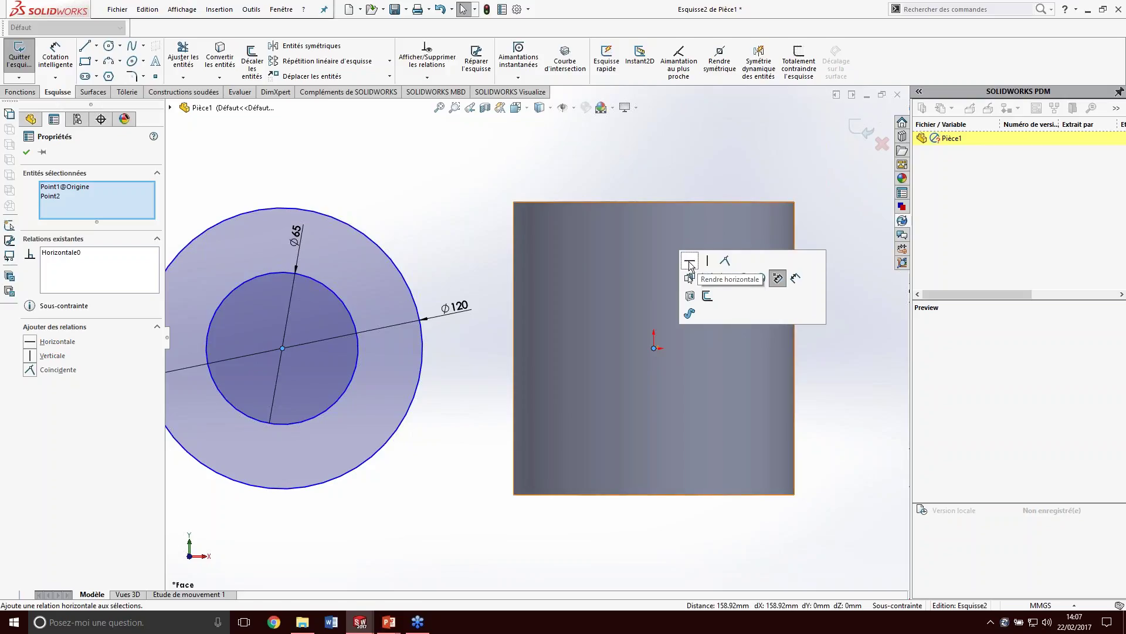
- Dimension the horizontal distance between the concentric circles' centre and the origin, and set it to 160 mm
left_click(26, 152)
key("s")
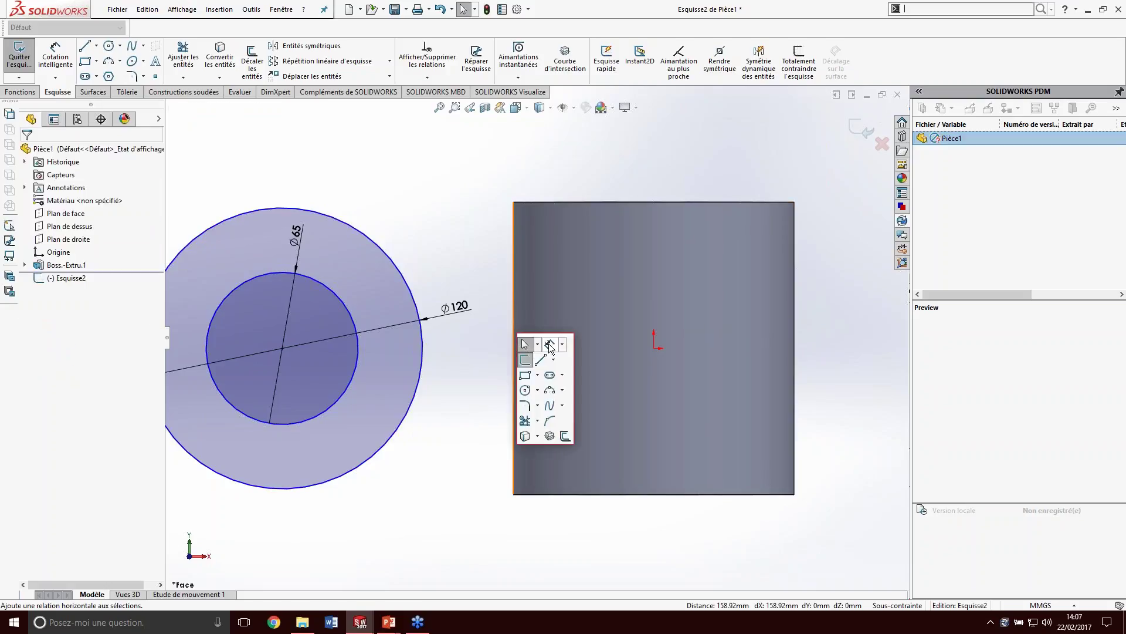
left_click(523, 347)
left_click(283, 348)
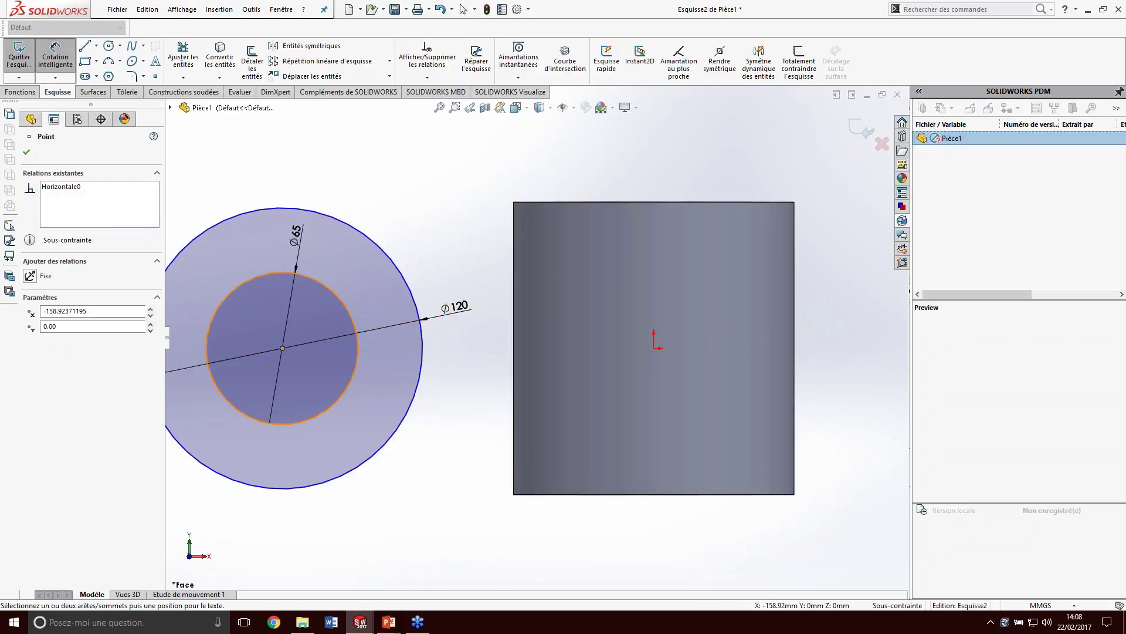
left_click(653, 348)
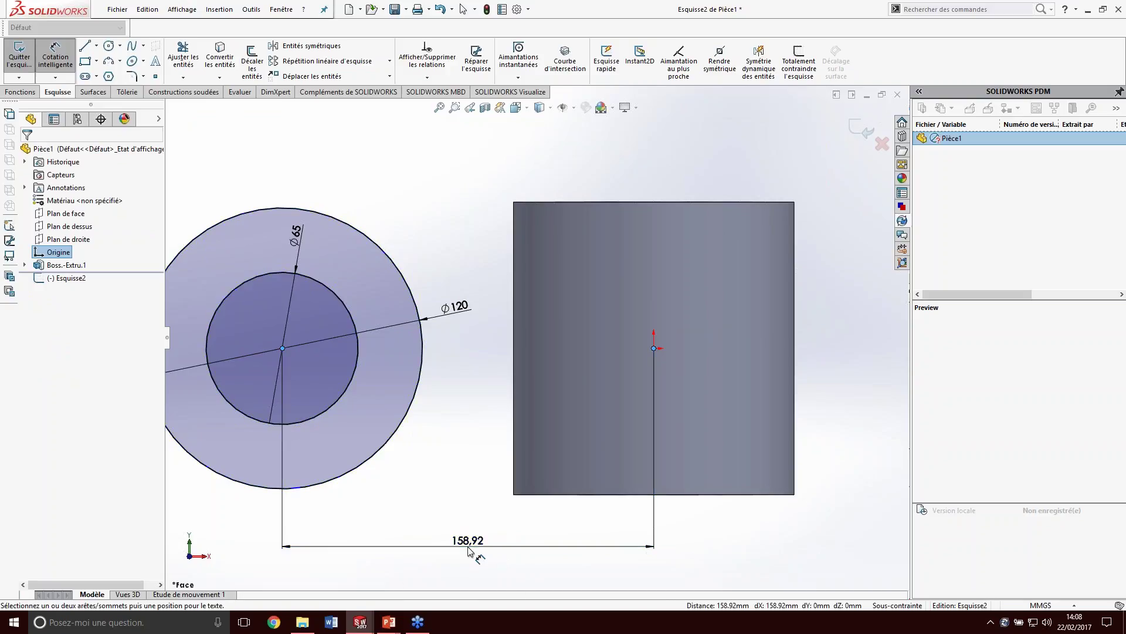
left_click(481, 552)
type("1")
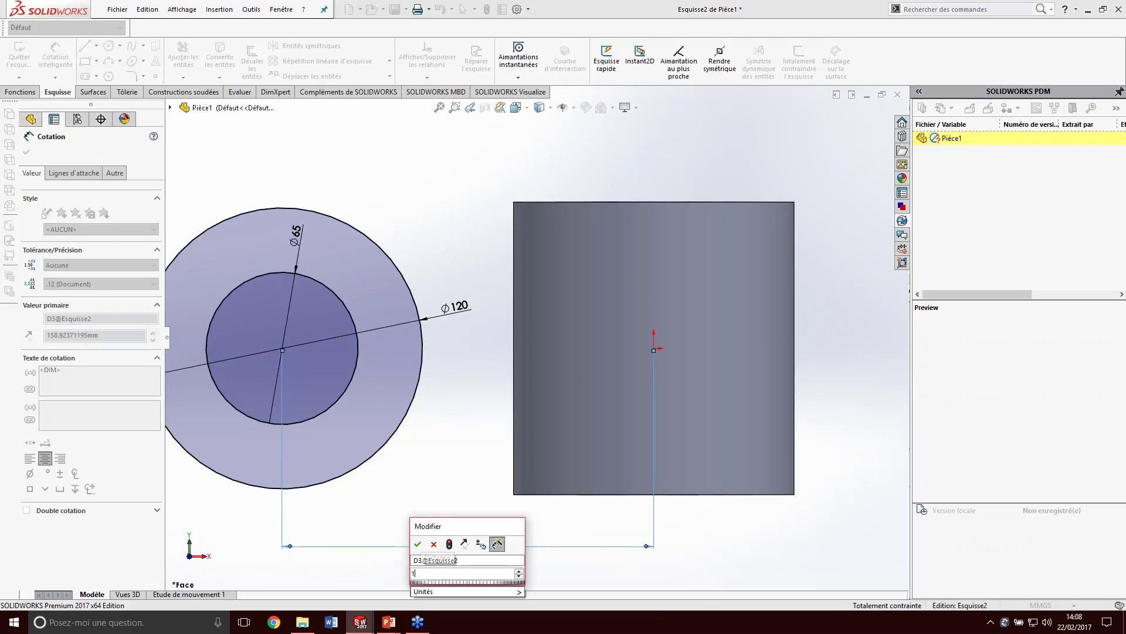
type("60")
key("Return")
key("Escape")
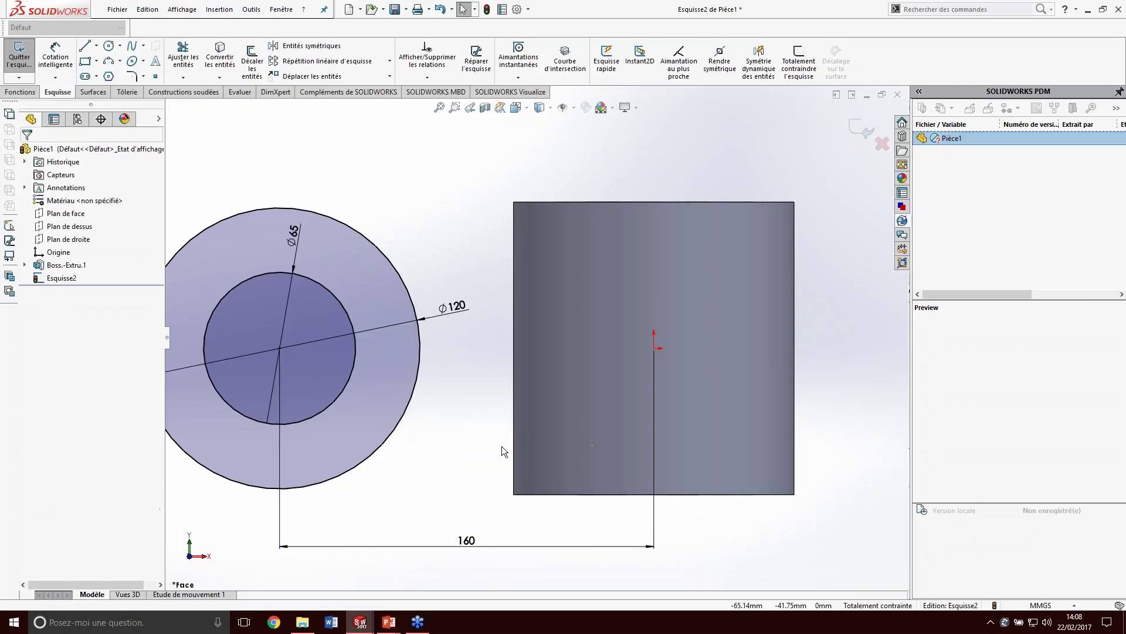
- Extrude the ring region between the 65 mm and 120 mm circles 150 mm with the Plan milieu end condition
scroll(502, 446, "up", 2)
scroll(504, 377, "up", 1)
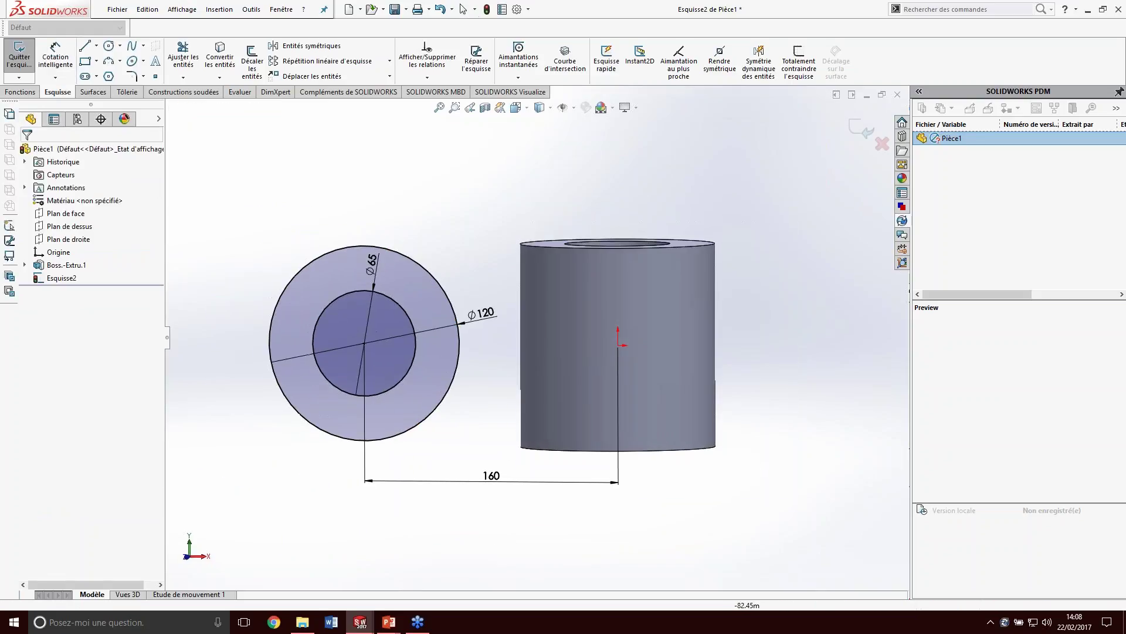
key("ctrl+7")
left_click(458, 250)
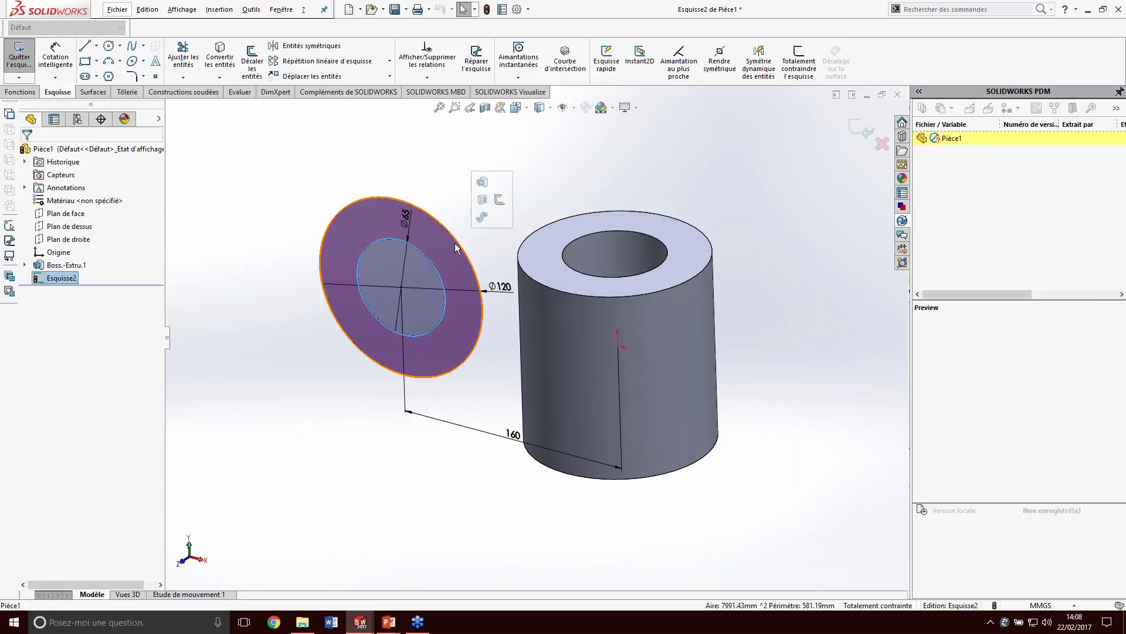
left_click(483, 181)
type("150")
key("Return")
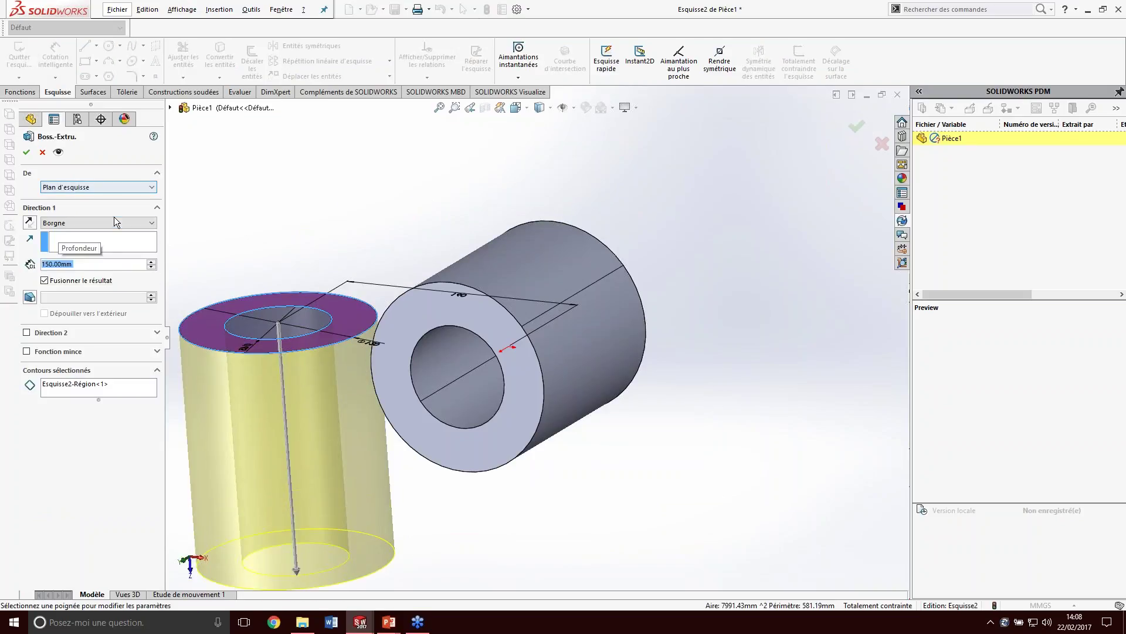
left_click(97, 223)
left_click(70, 283)
left_click(26, 152)
- Start a sketch on Plan de dessus and draw a horizontal construction line from the origin to the second tube's far side edge
middle_click_drag(395, 256, 436, 172)
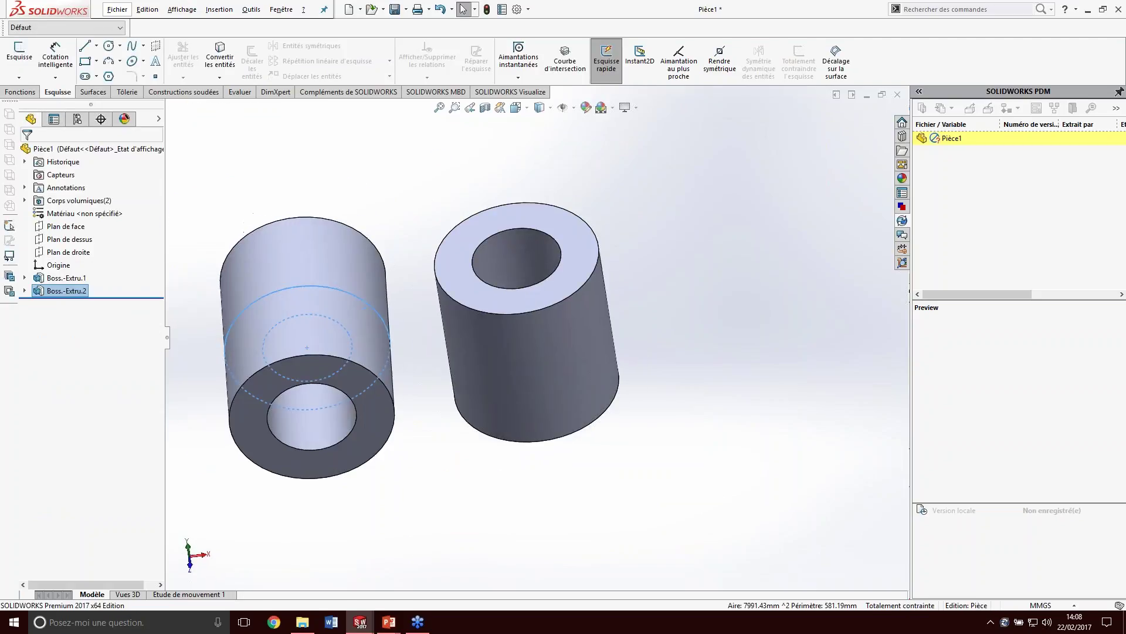
scroll(439, 289, "up", 3)
middle_click_drag(439, 289, 379, 329)
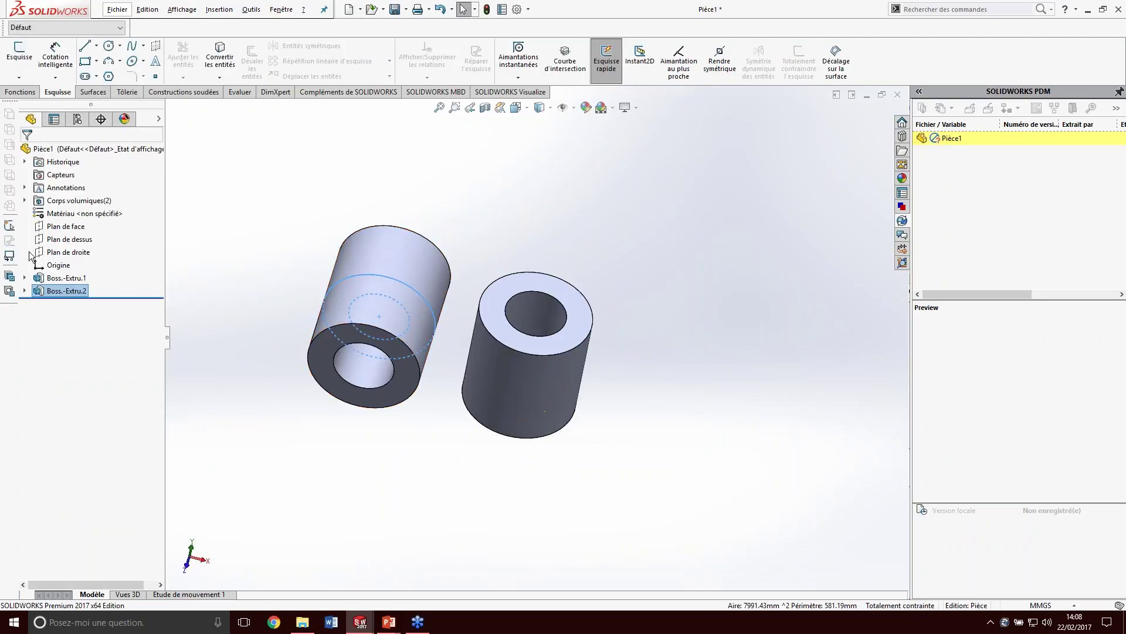
left_click(70, 239)
left_click(57, 206)
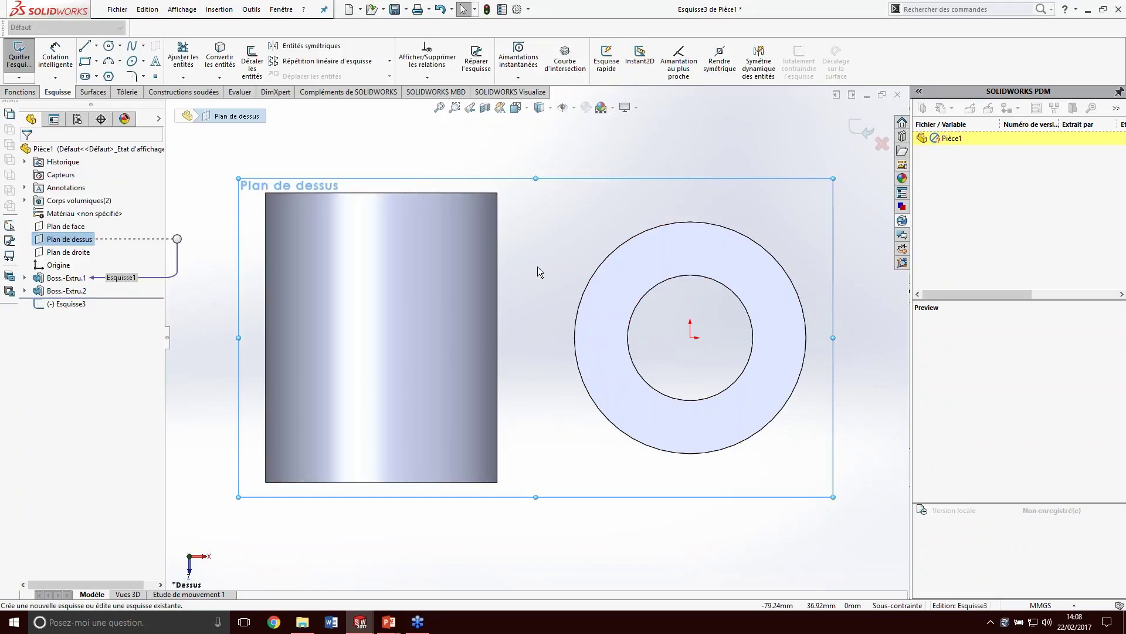
right_click_drag(547, 273, 572, 308)
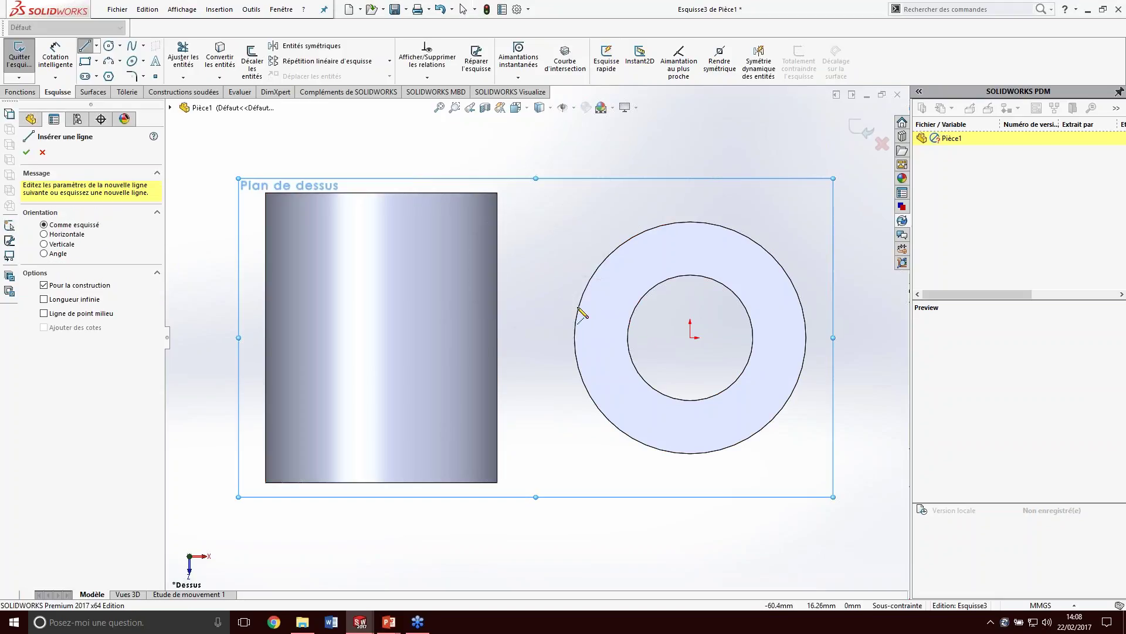
left_click(691, 337)
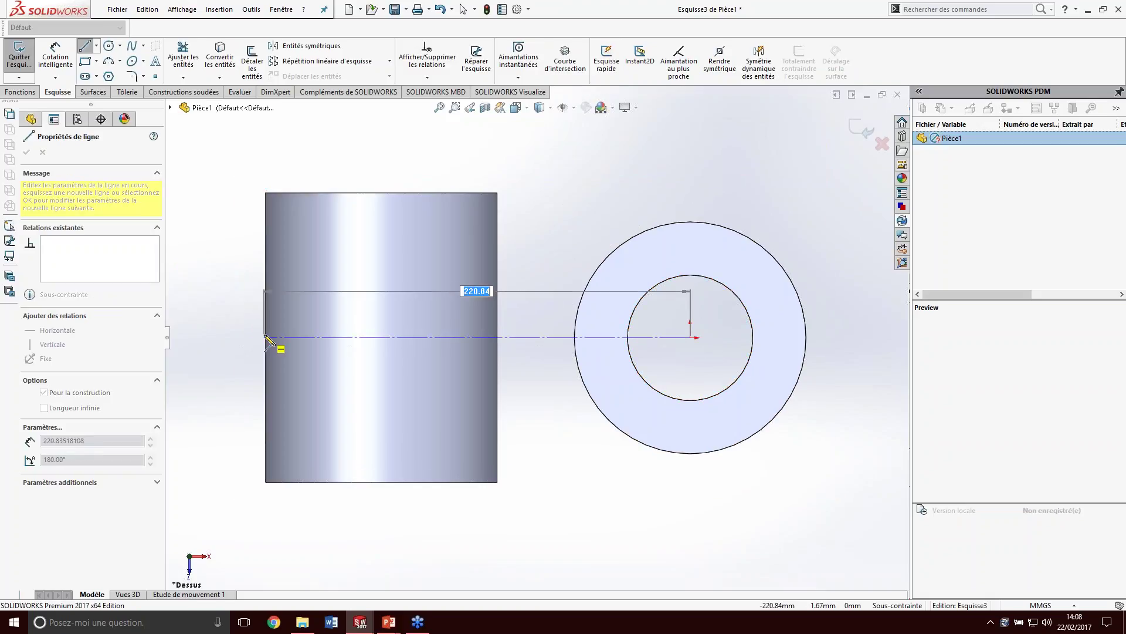
left_click(265, 337)
key("Escape")
- Draw a vertical construction line along the second tube's axis, joining the midpoints of its two end edges
right_click_drag(393, 162, 404, 198)
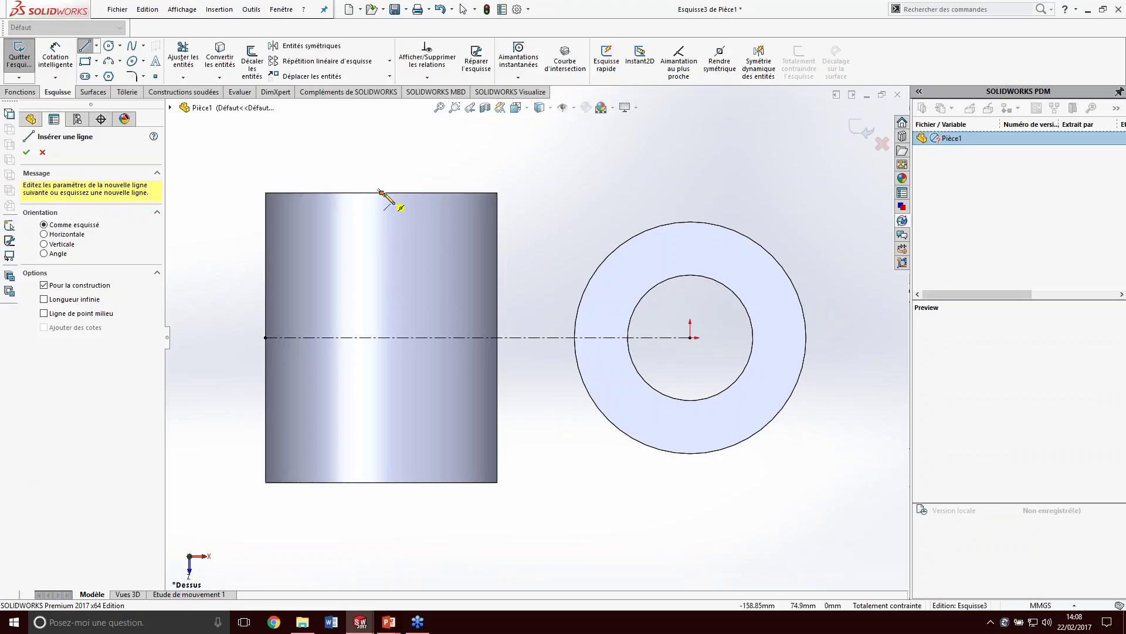
left_click(381, 192)
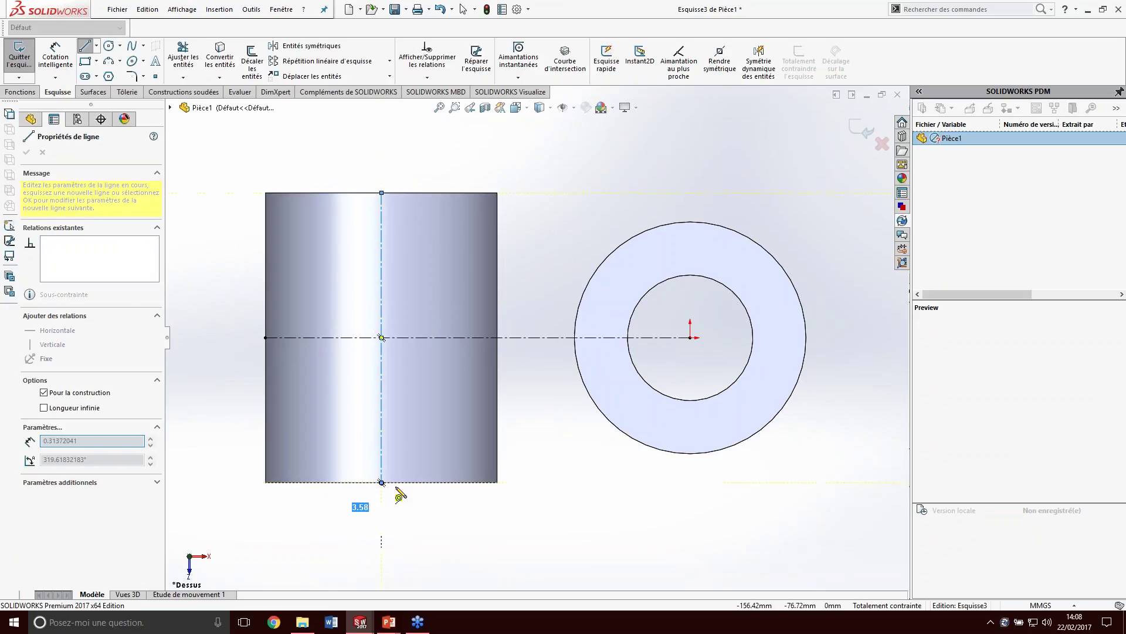
left_click(381, 482)
key("Escape")
- Draw a centre rectangle on the construction lines' intersection, 75 mm high and spanning the second tube's full width
key("s")
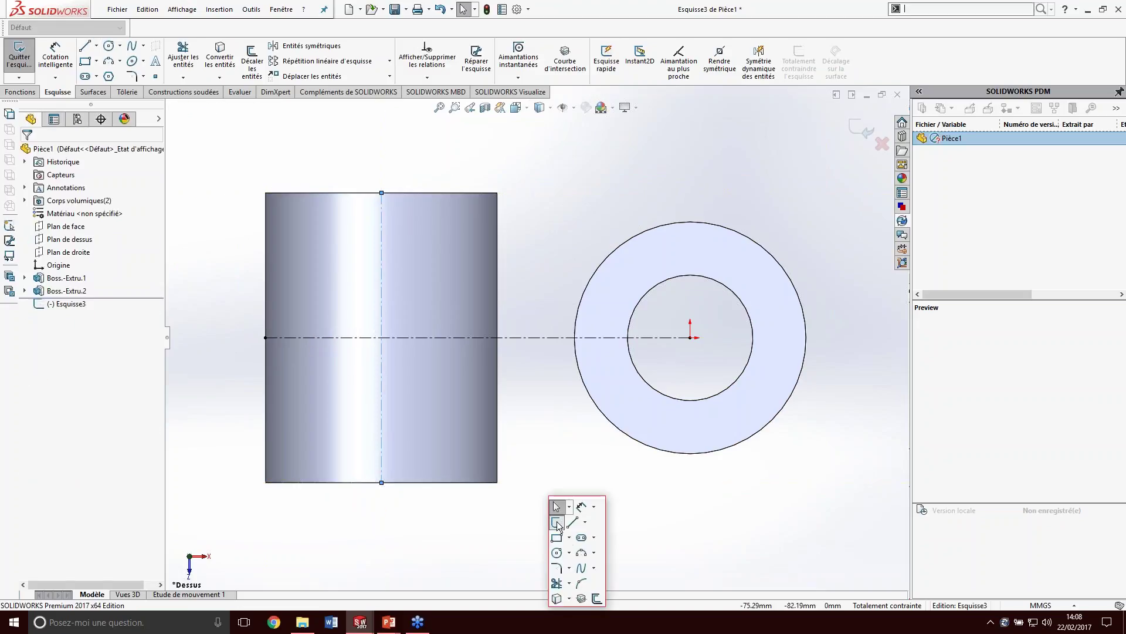
left_click(564, 551)
left_click(570, 536)
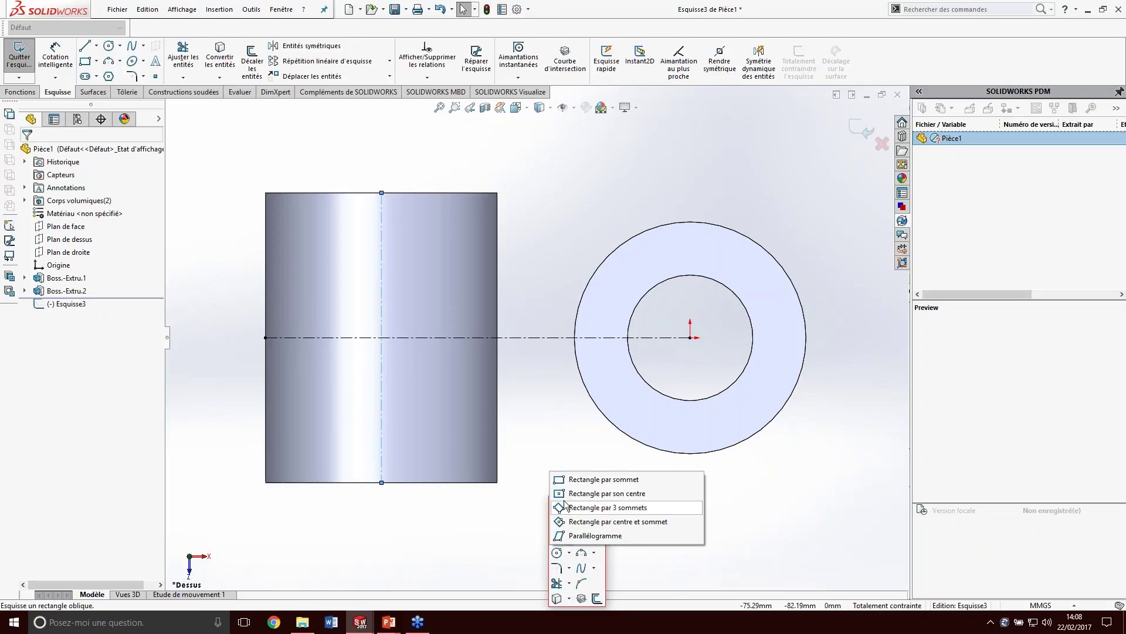
left_click(567, 506)
left_click(382, 337)
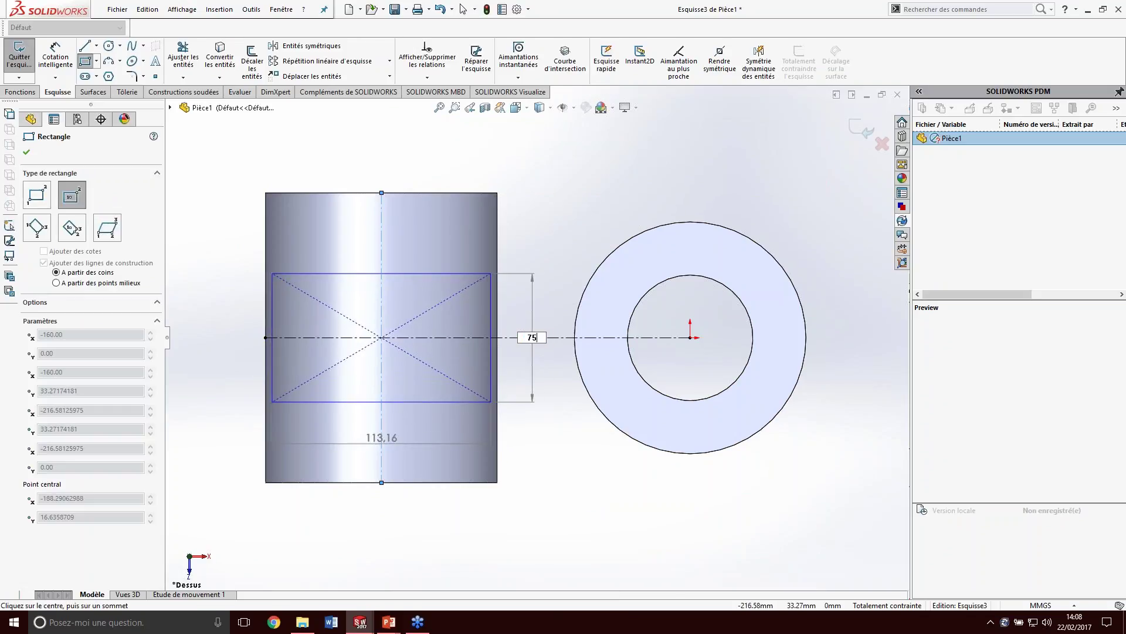
left_click(267, 265)
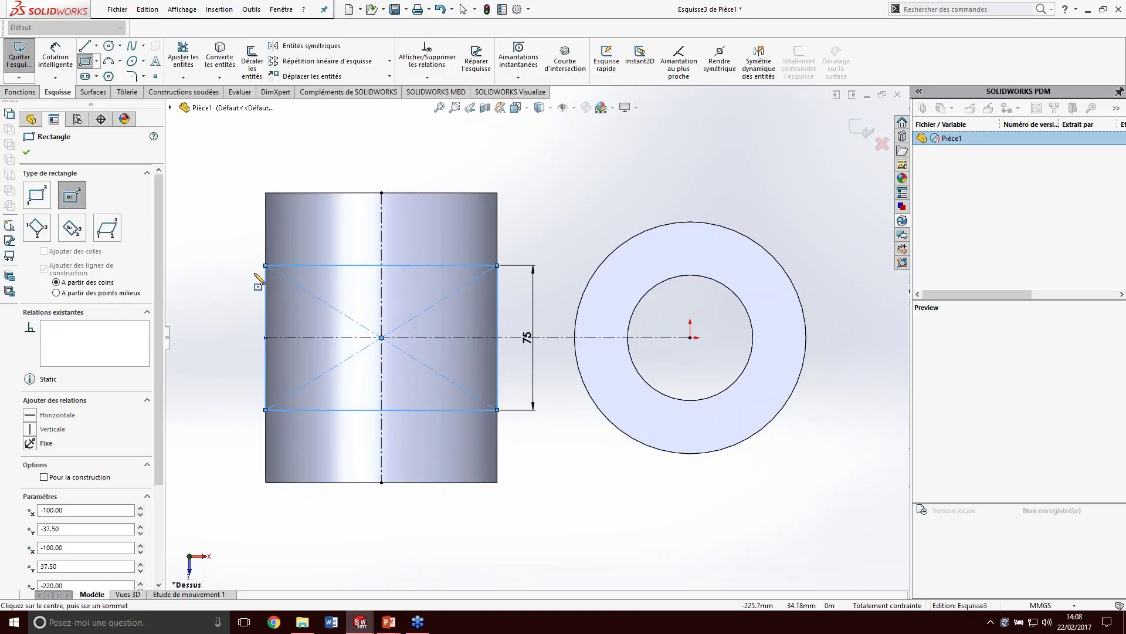
key("Escape")
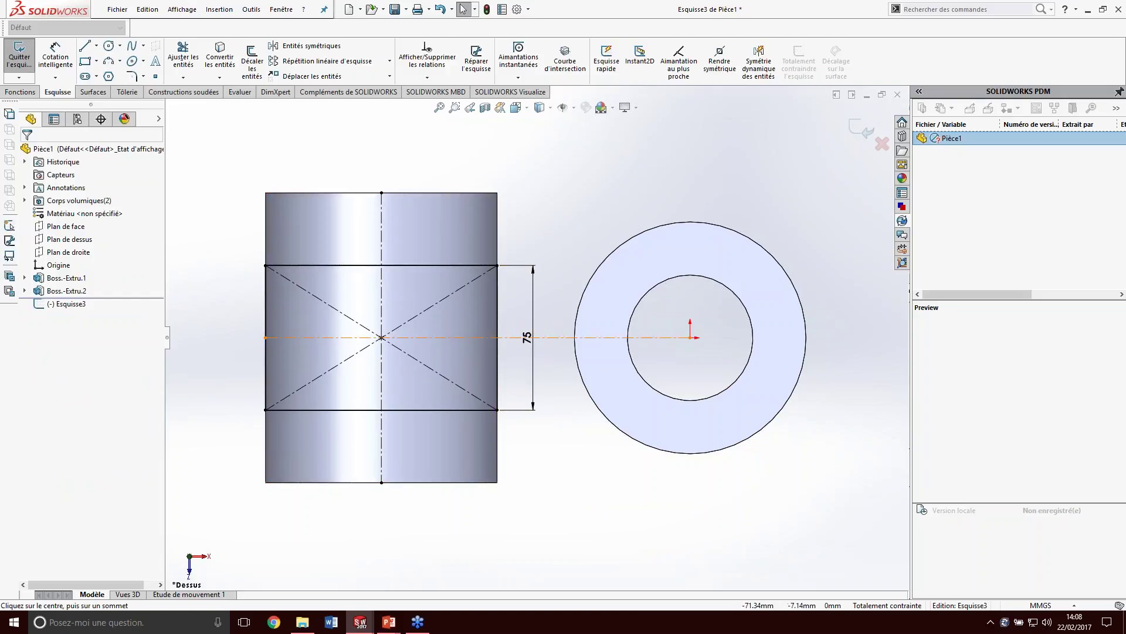
- Convert the first tube's outer 120 mm circular edge into the sketch
left_click(558, 339)
left_click(554, 393)
key("ctrl+7")
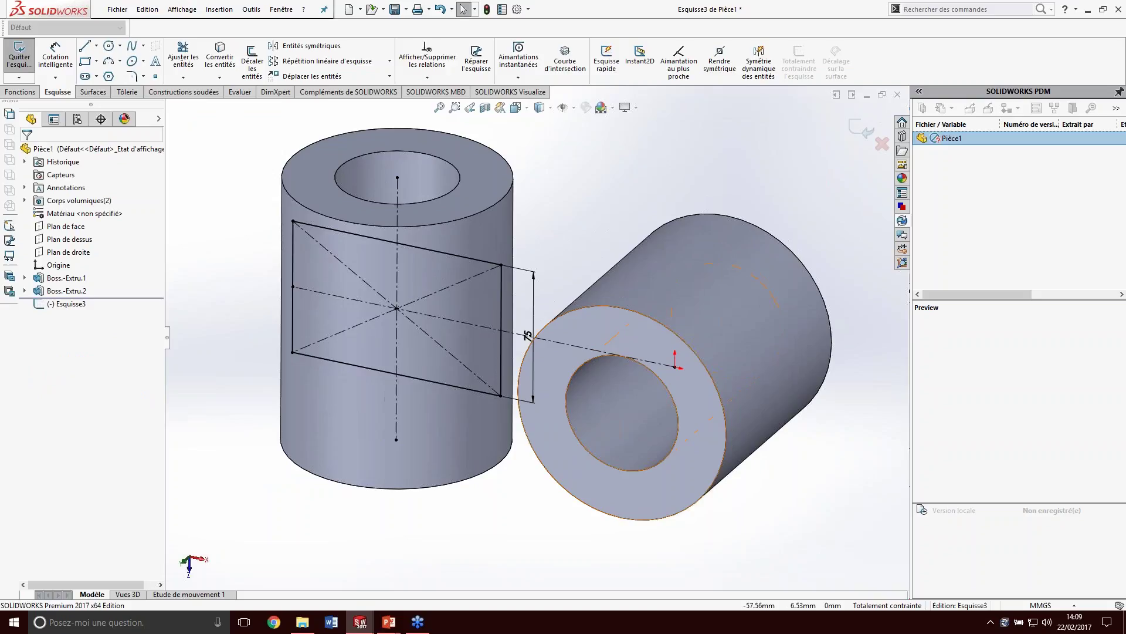
left_click(579, 318)
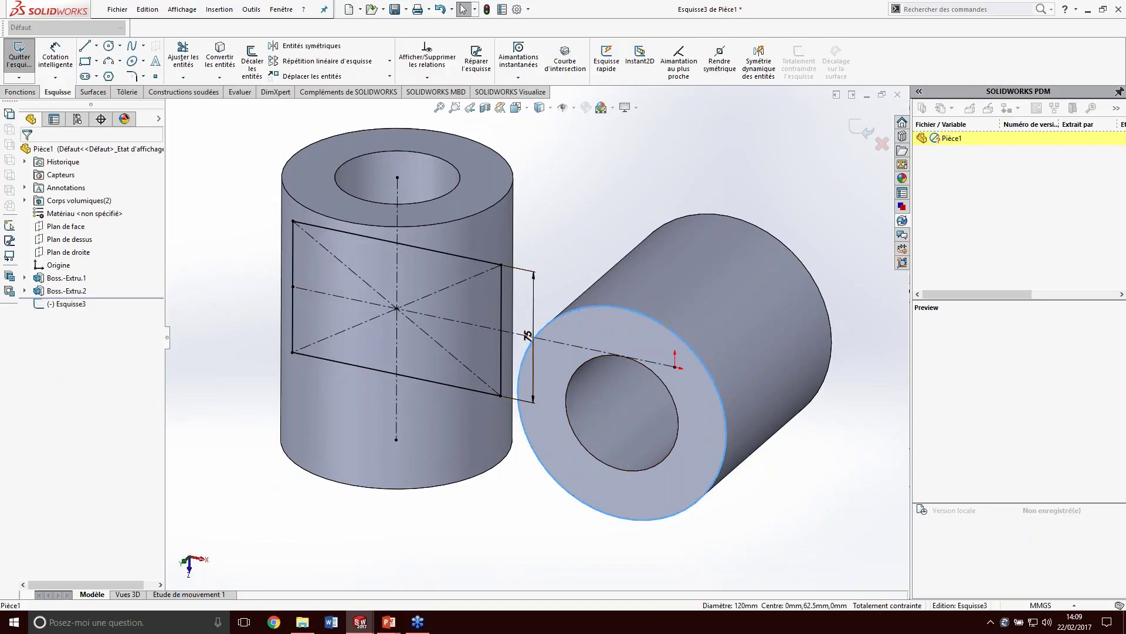
left_click(220, 56)
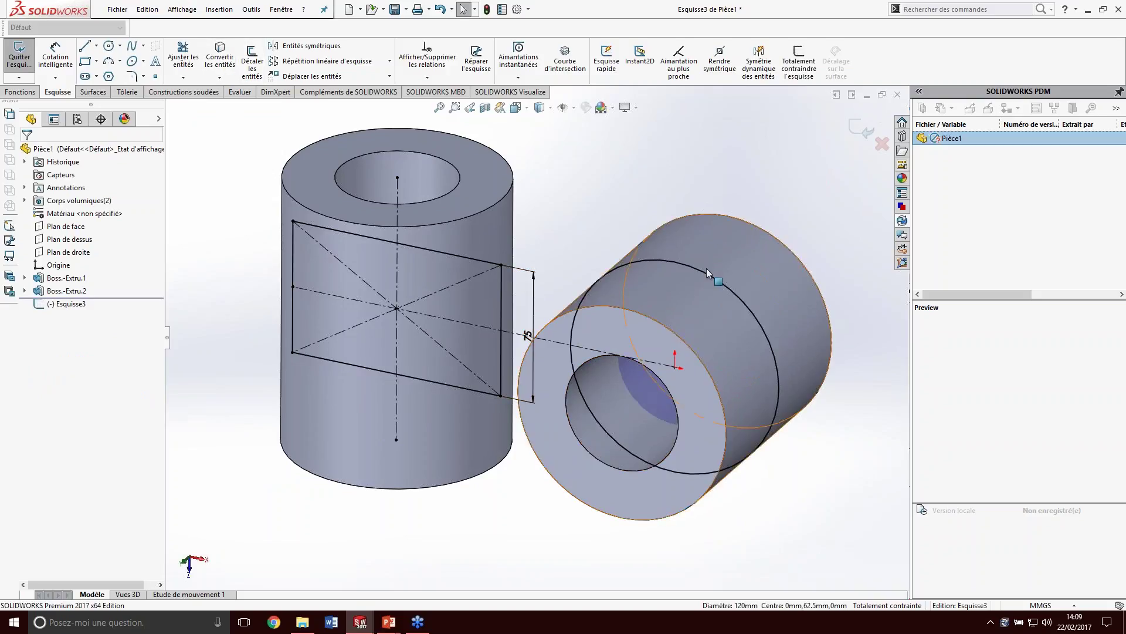
middle_click_drag(660, 331, 664, 329)
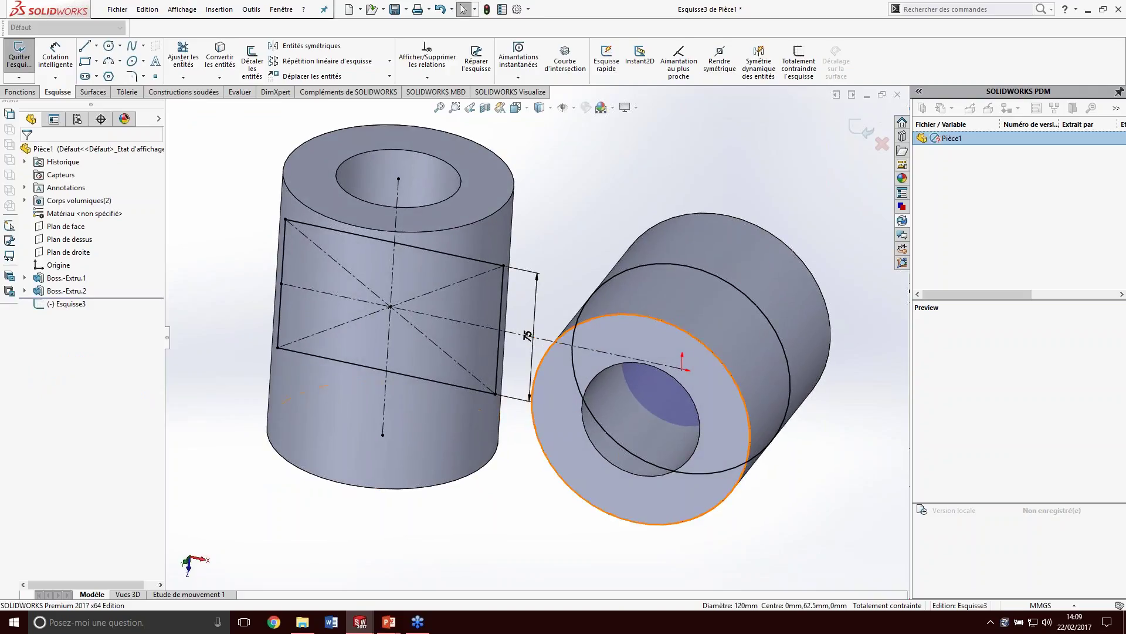
- Turn on dynamic symmetry about the horizontal construction line and draw a slanted line about 137 mm long from the converted circle to the vertical construction line
key("ctrl+5")
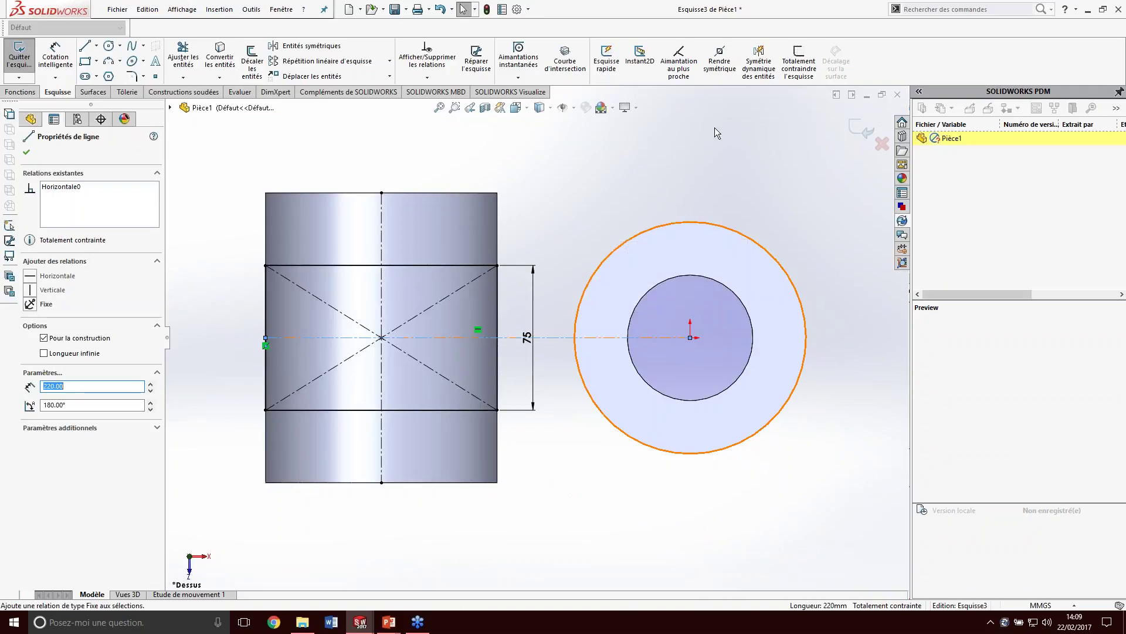
left_click(761, 70)
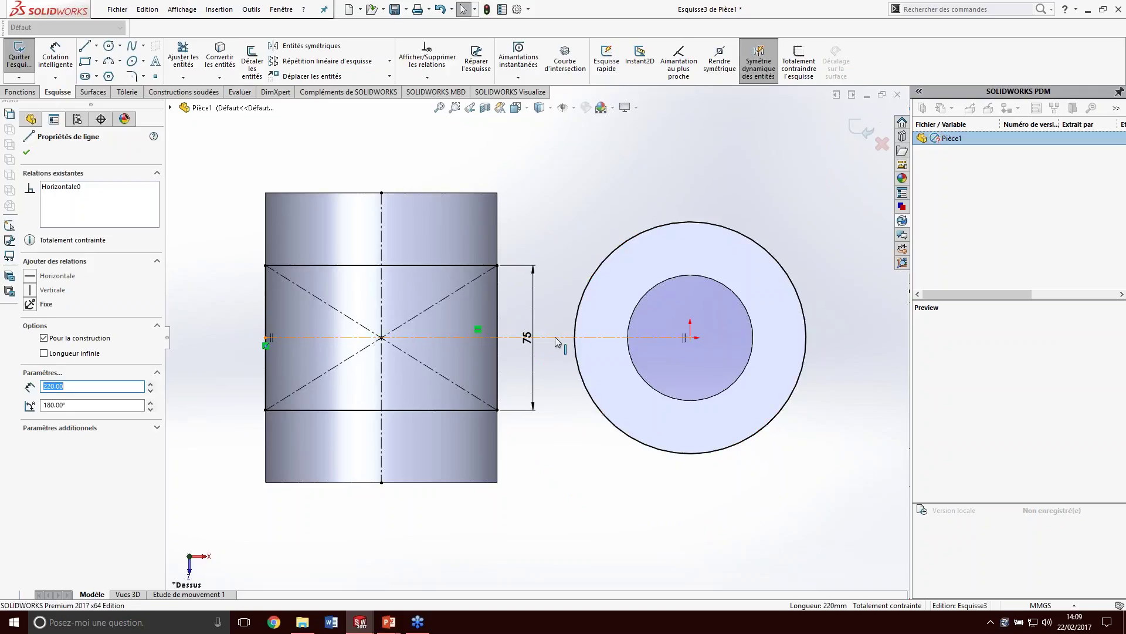
key("s")
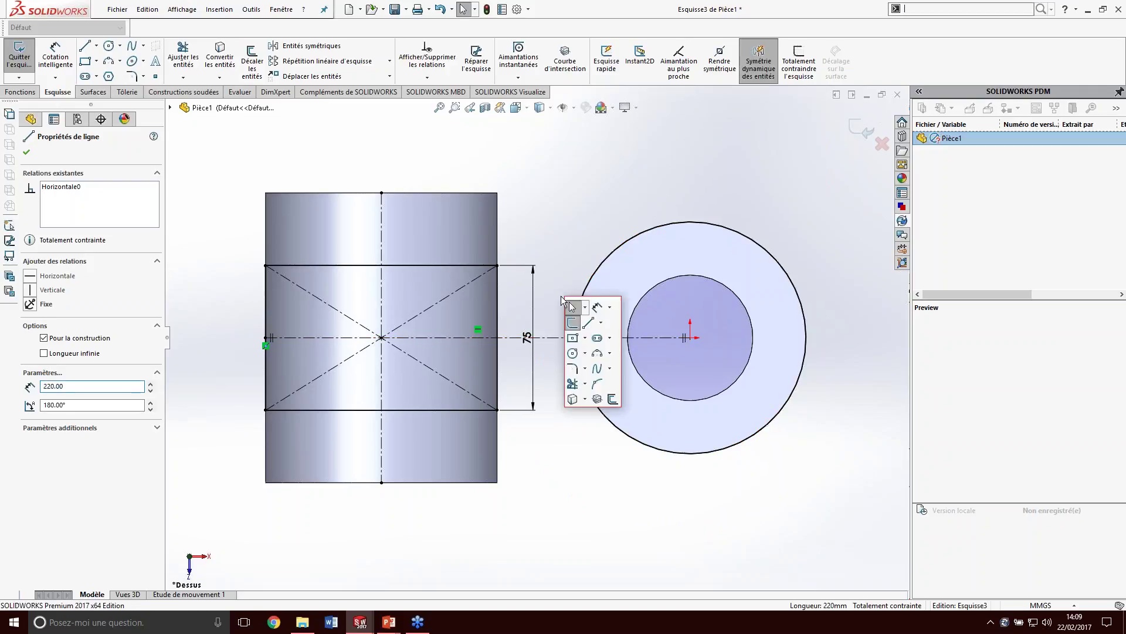
left_click(596, 322)
left_click(643, 233)
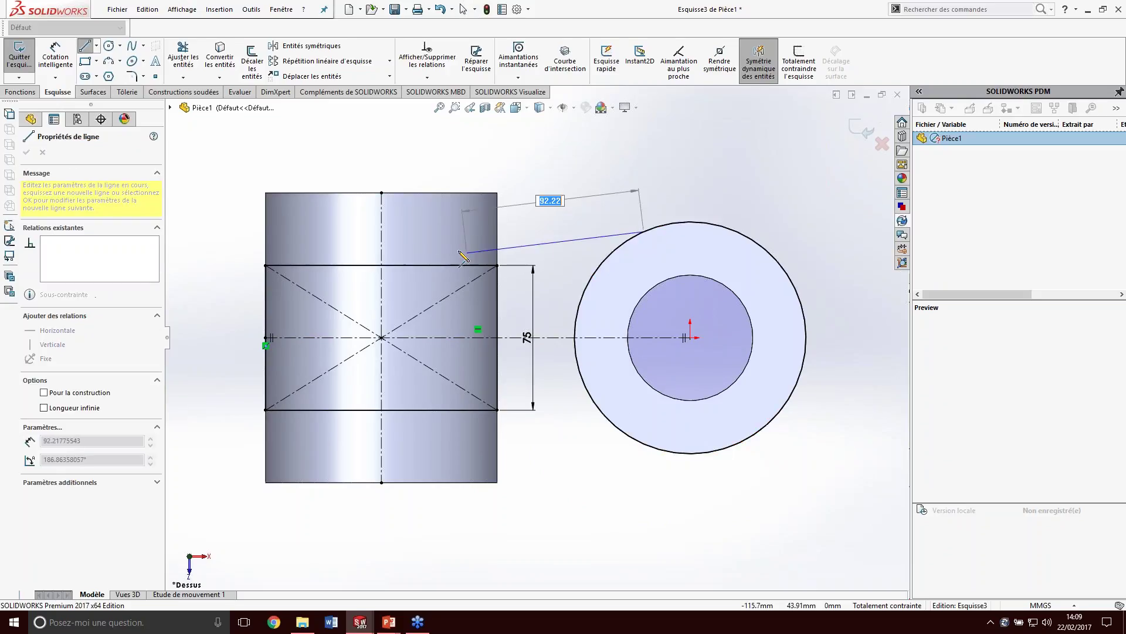
left_click(382, 200)
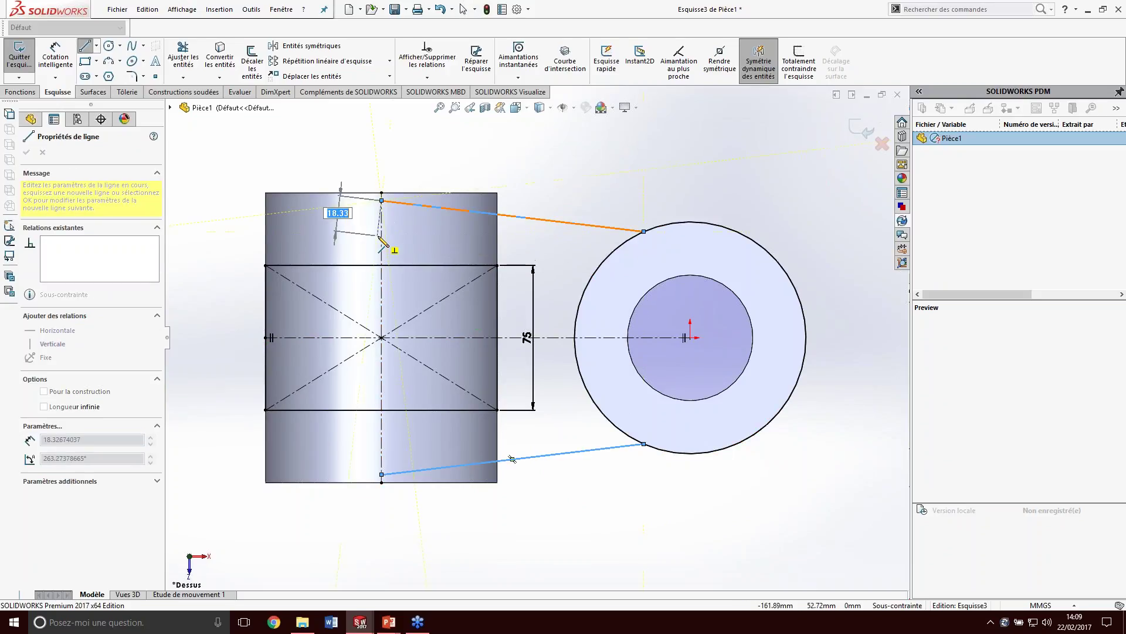
- Continue the mirrored profile with a short vertical segment, a parallel inner line about 87 mm long, and a vertical closing line about 82.5 mm long
left_click(381, 238)
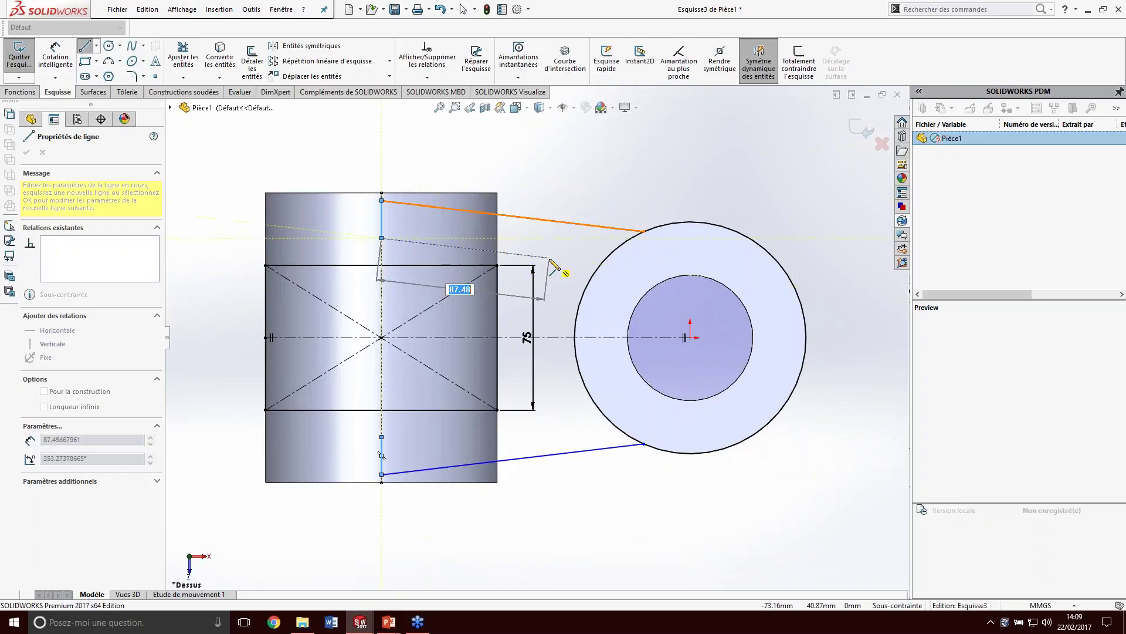
left_click(550, 258)
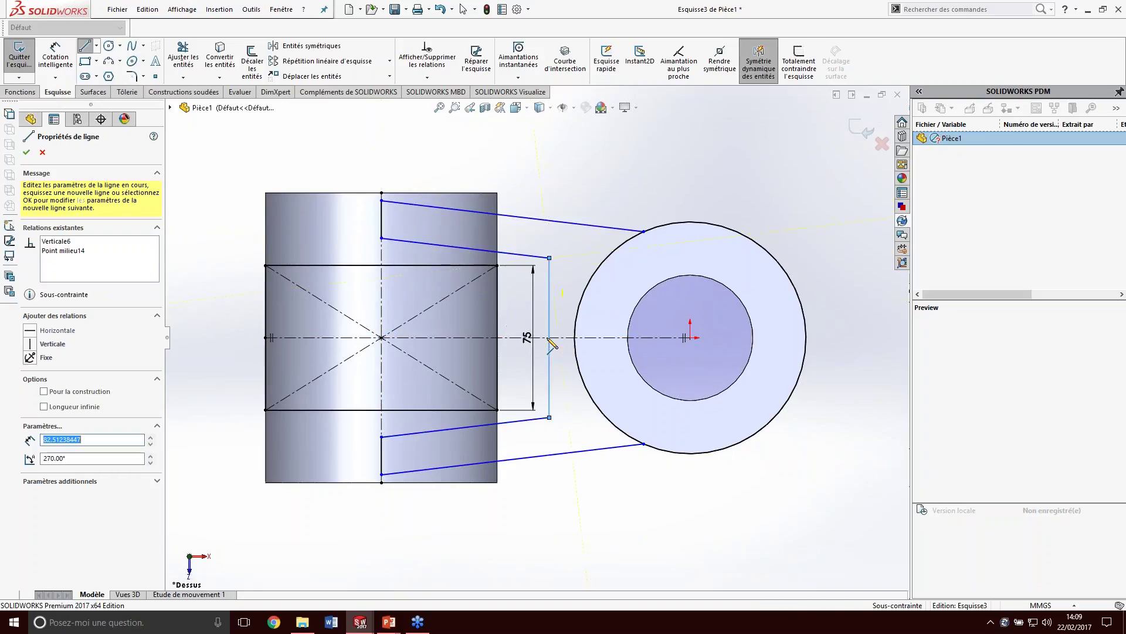
left_click(551, 373)
key("Escape")
- Add a 4° angle dimension between the upper outer slanted line and the second tube's horizontal end edge
key("s")
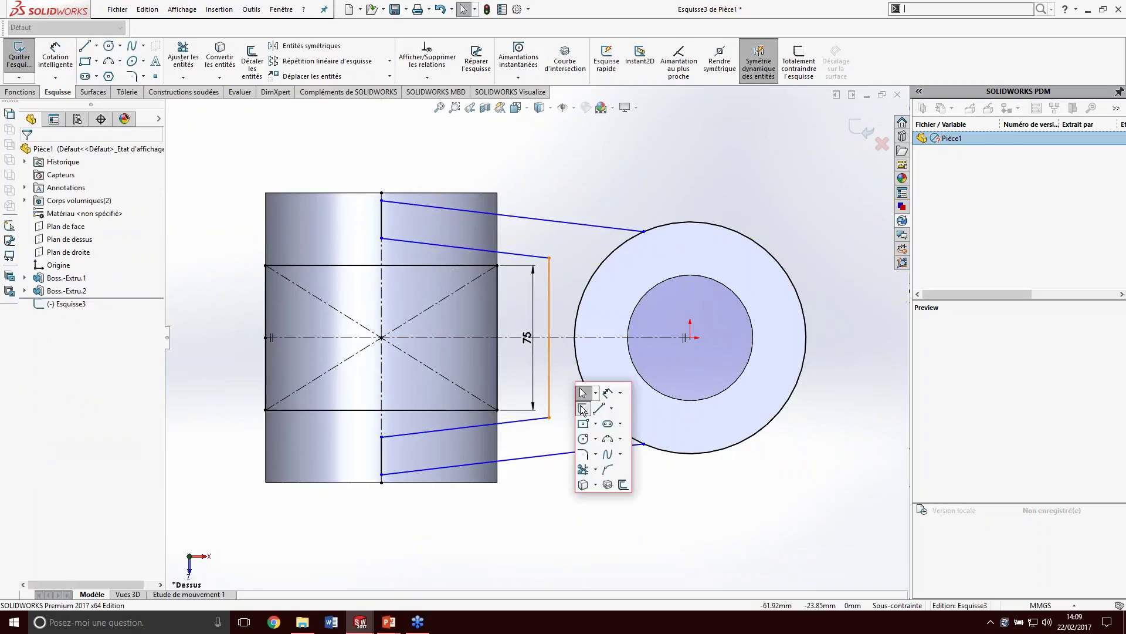
left_click(608, 392)
left_click(469, 211)
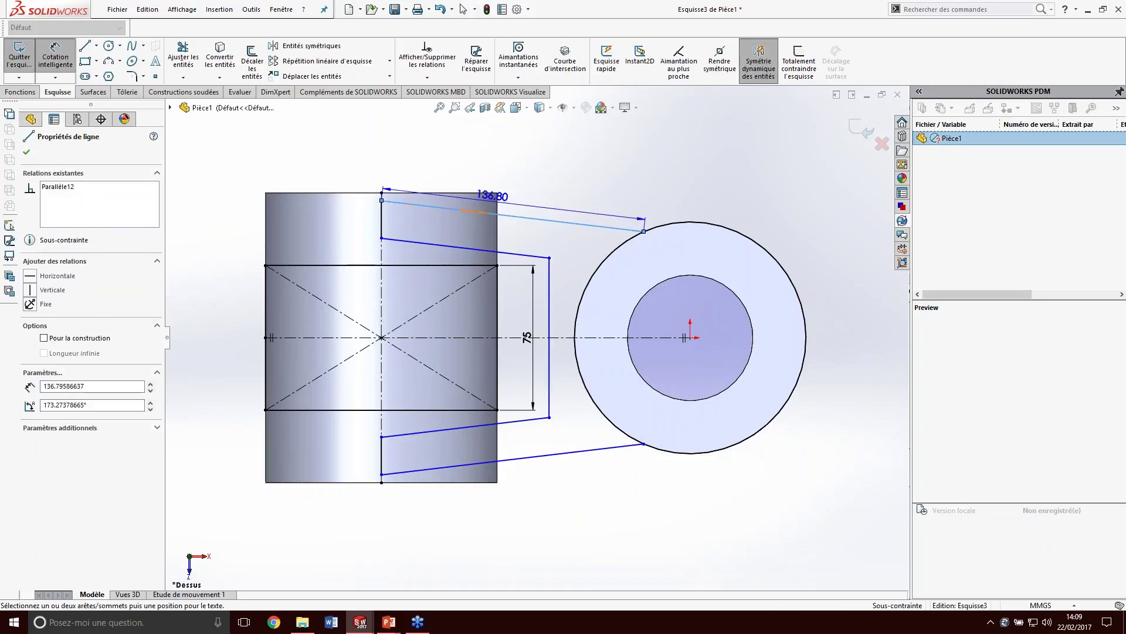
left_click(472, 193)
left_click(519, 196)
type("4")
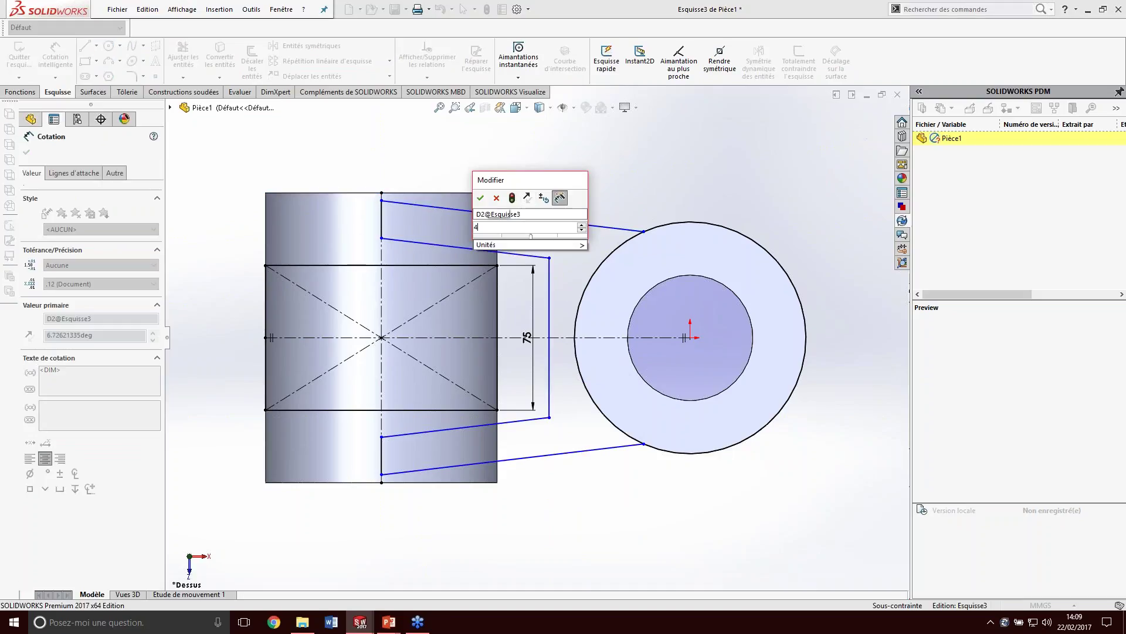
key("Return")
- Dimension the gap between the upper outer and inner slanted lines at 25 mm
left_click(498, 221)
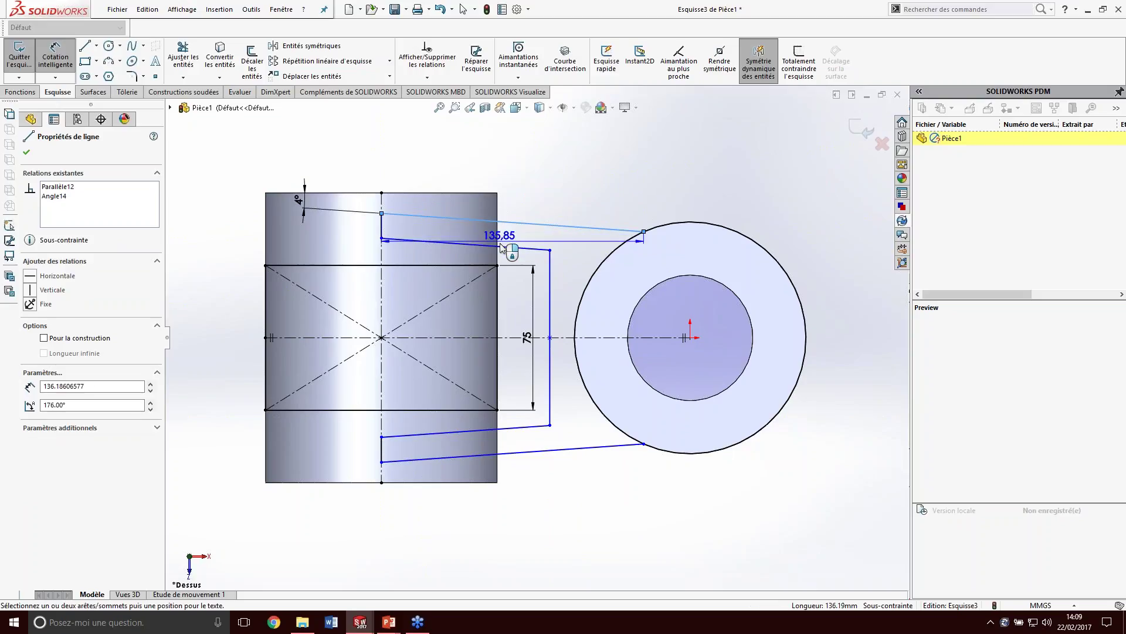
left_click(498, 246)
left_click(522, 176)
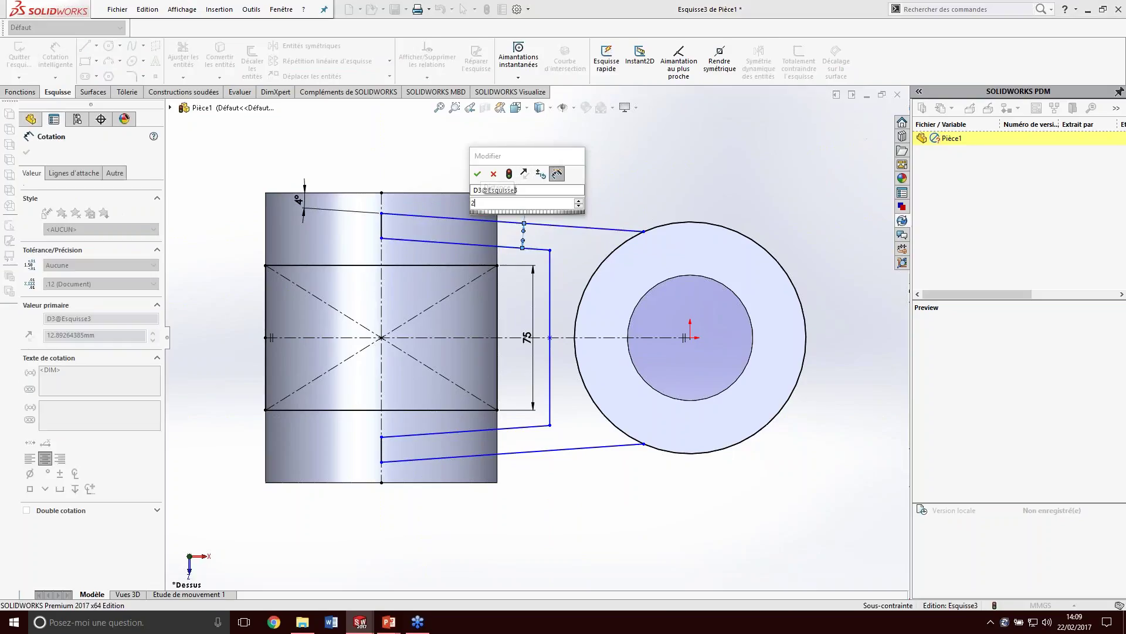
key("Return")
type("25")
key("Return")
- Dimension the horizontal distance from the vertical construction line to the profile's inner vertical closing line at 90 mm
left_click(548, 293)
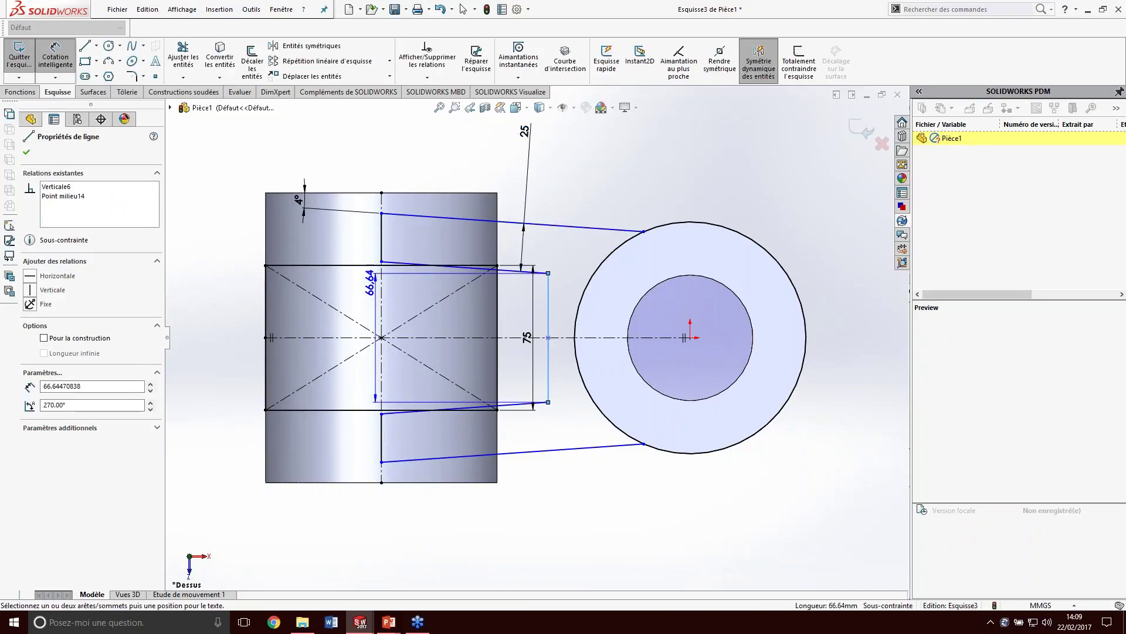
left_click(437, 157)
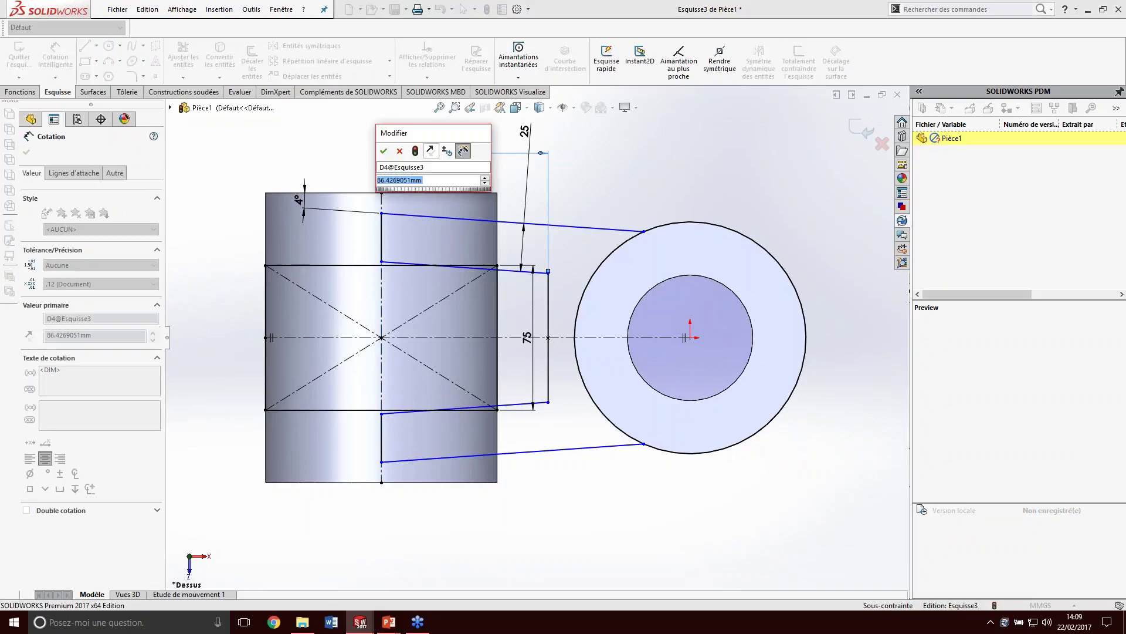
type("90")
key("Return")
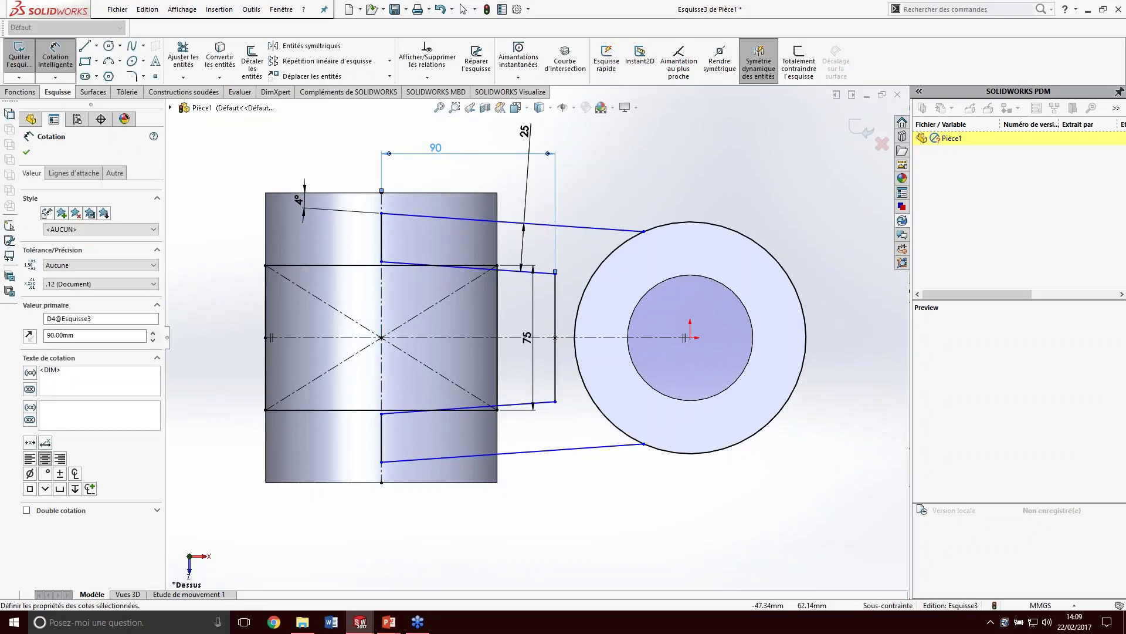
- Make the upper outer slanted line tangent to the converted circle
key("Escape")
left_click(628, 231)
left_click(644, 233, "ctrl")
left_click(713, 154)
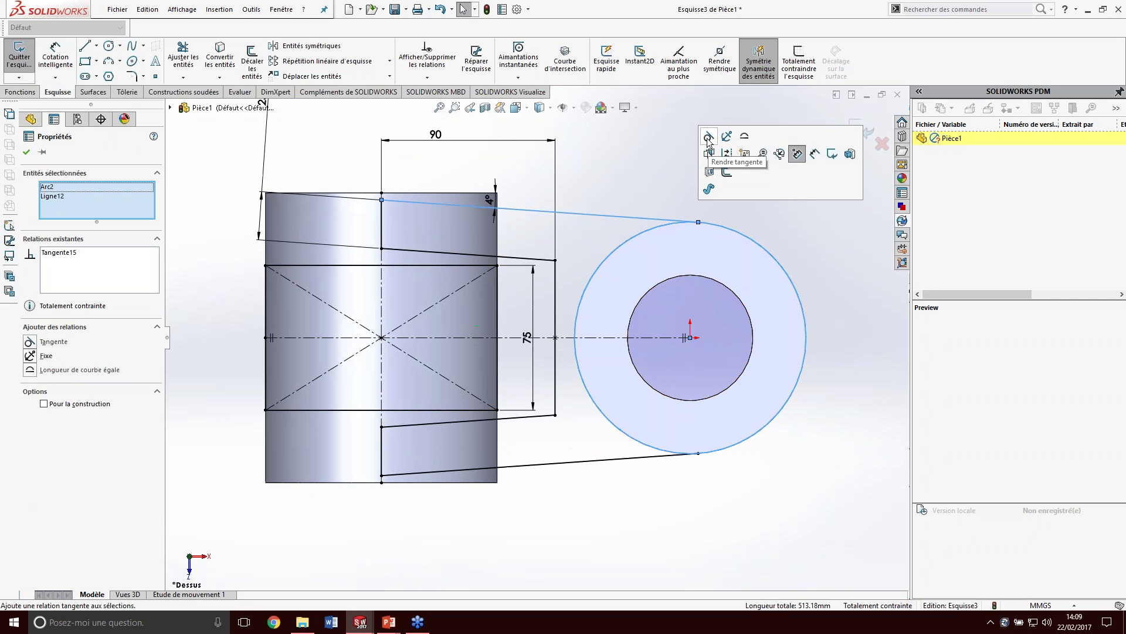
left_click(649, 166)
- Extrude the web region between the two tubes 120 mm with the mid-plane end condition
mouse_move(649, 167)
middle_mouse_down()
mouse_move(683, 329)
mouse_move(657, 314)
middle_mouse_up()
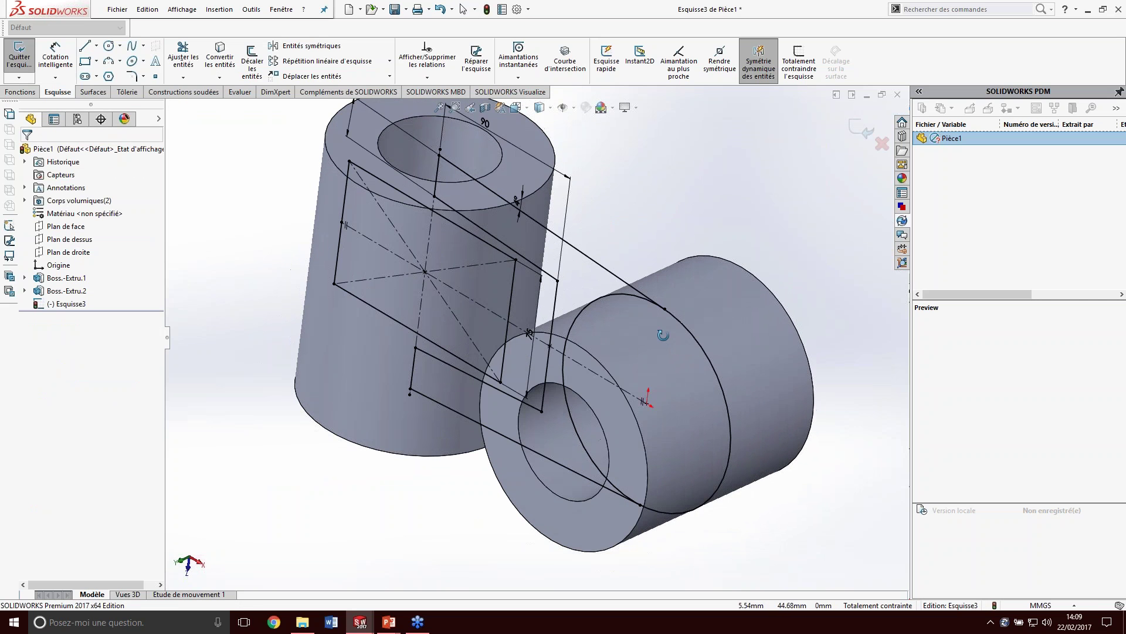
left_click(604, 281)
key("alt")
left_click(645, 212)
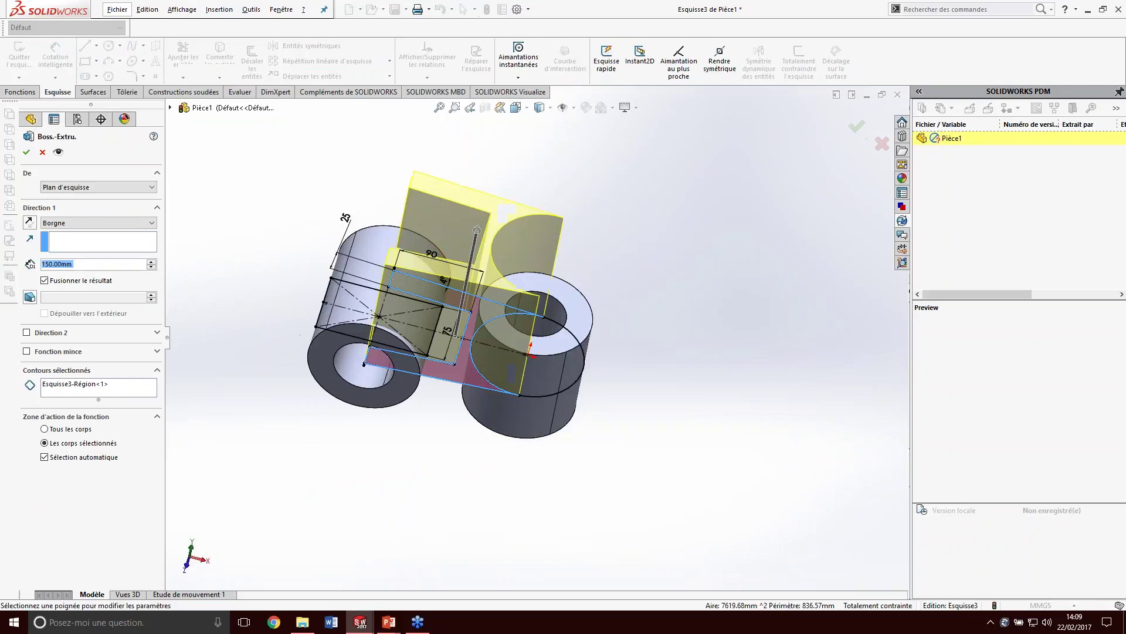
type("120")
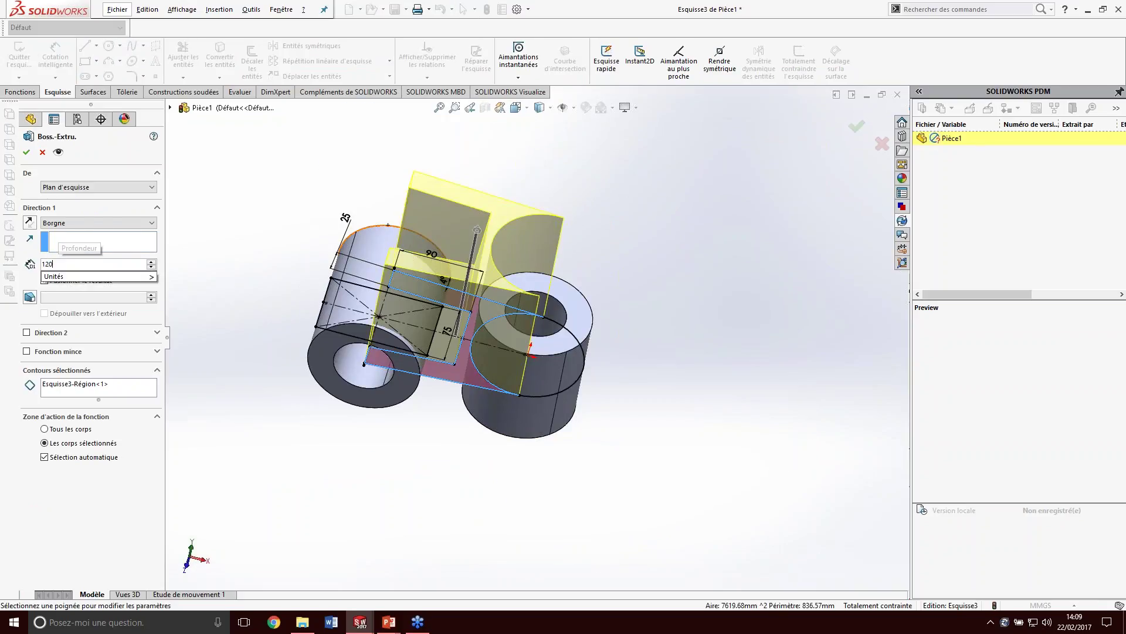
key("Return")
left_click(97, 223)
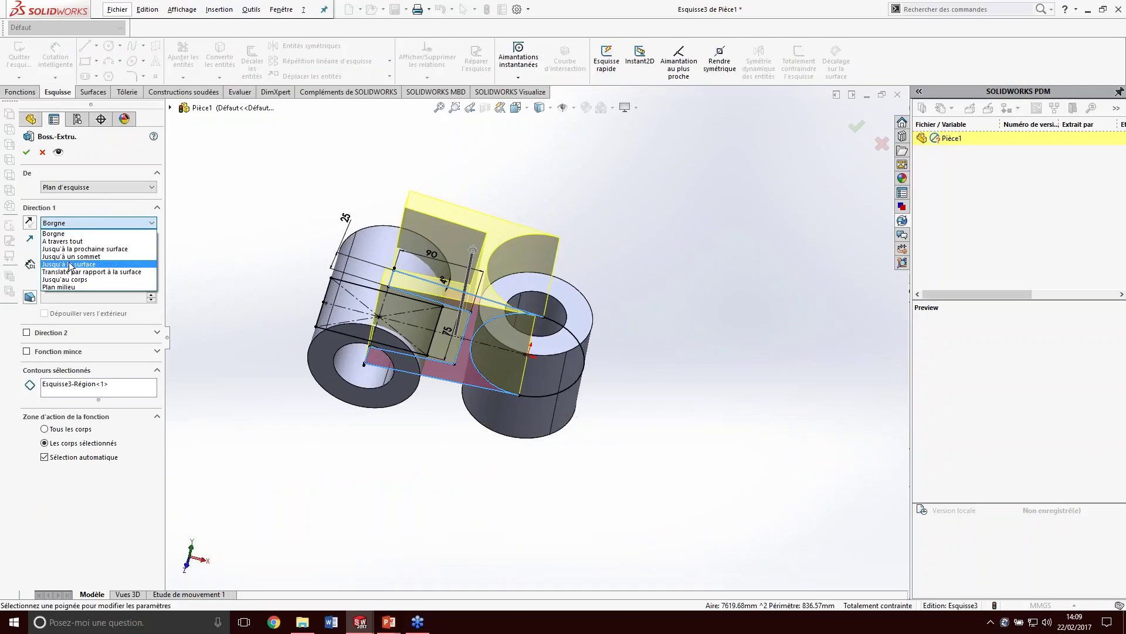
left_click(64, 288)
left_click(27, 152)
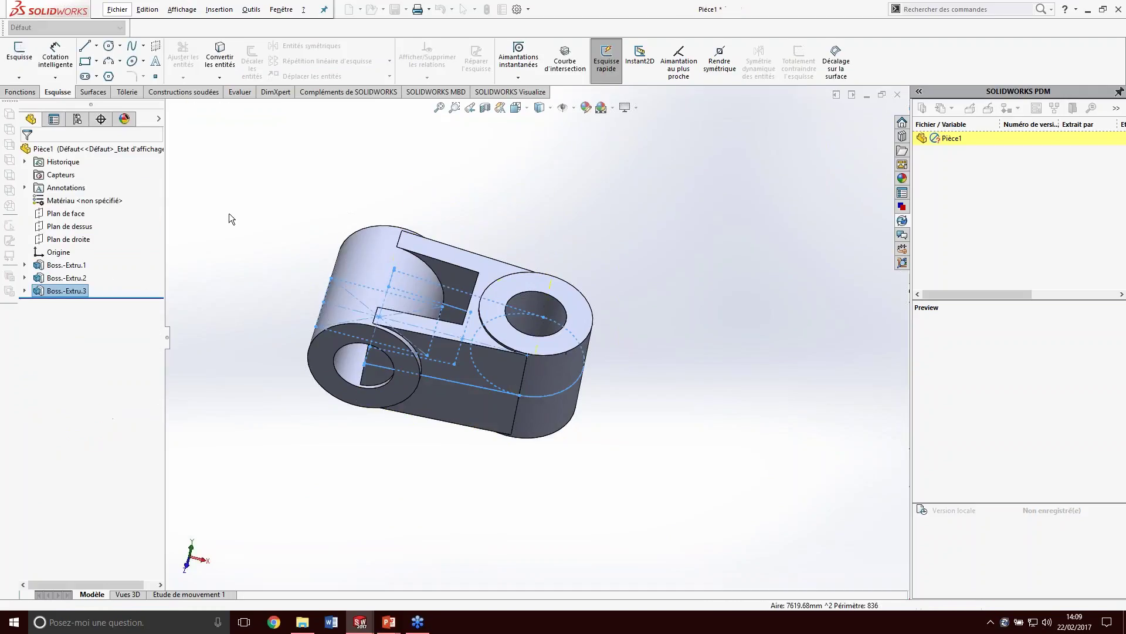
- Reuse the web sketch to cut its 75 mm wide rectangular contour through all in both directions, splitting the horizontal tube into two rings
mouse_move(341, 308)
middle_mouse_down()
mouse_move(257, 304)
mouse_move(264, 297)
middle_mouse_up()
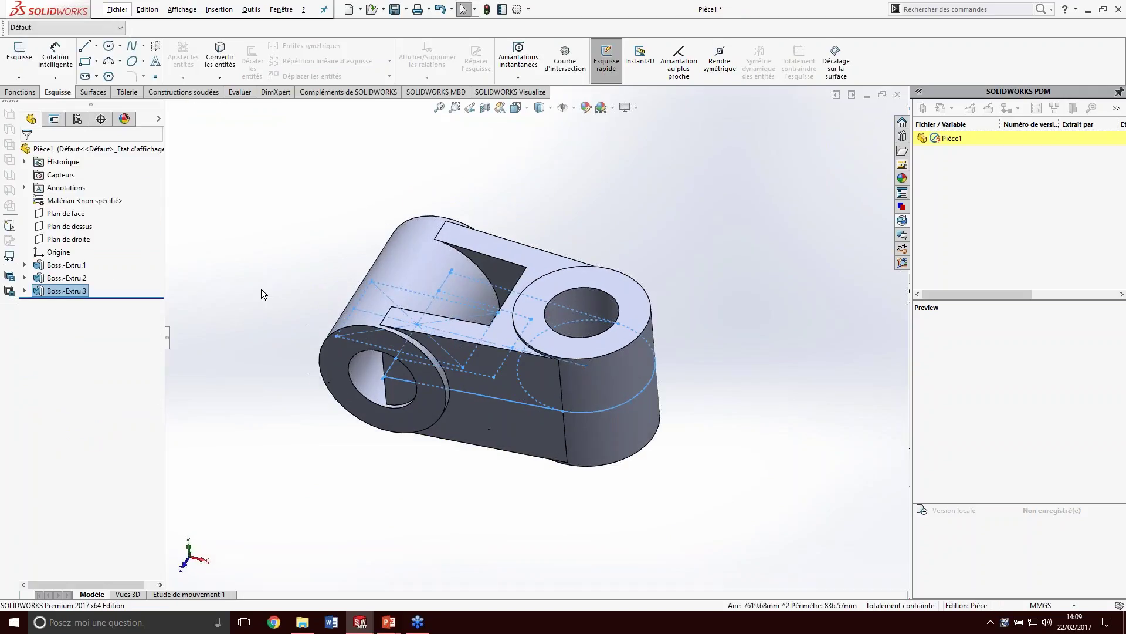
left_click(264, 298)
left_click(24, 290)
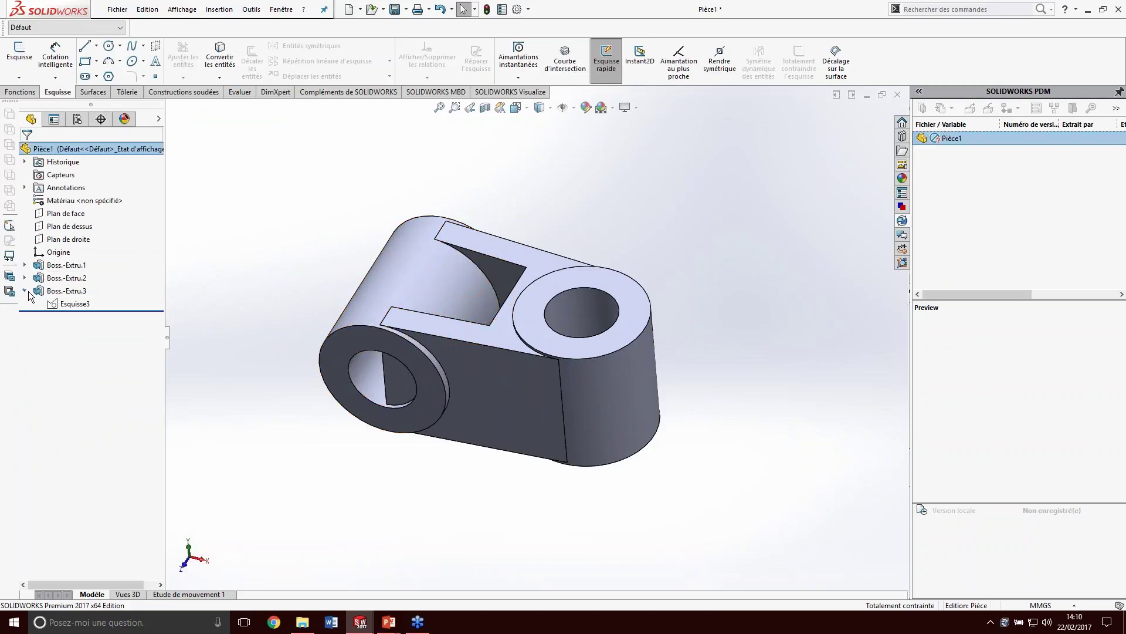
left_click(68, 304)
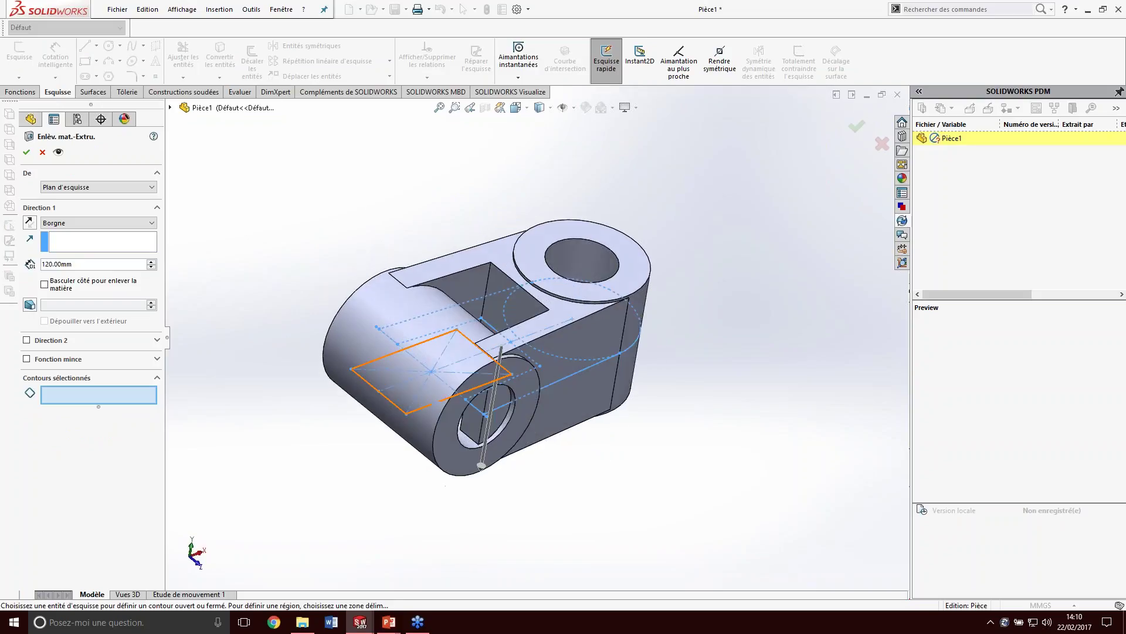
left_click(405, 387)
right_click(252, 301)
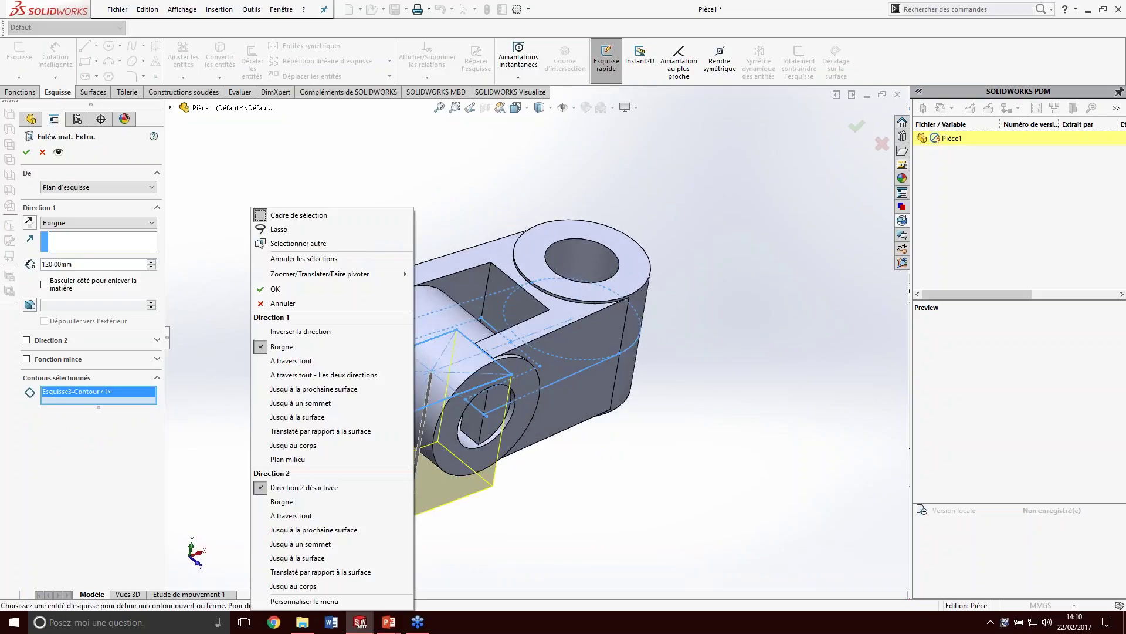
left_click(294, 375)
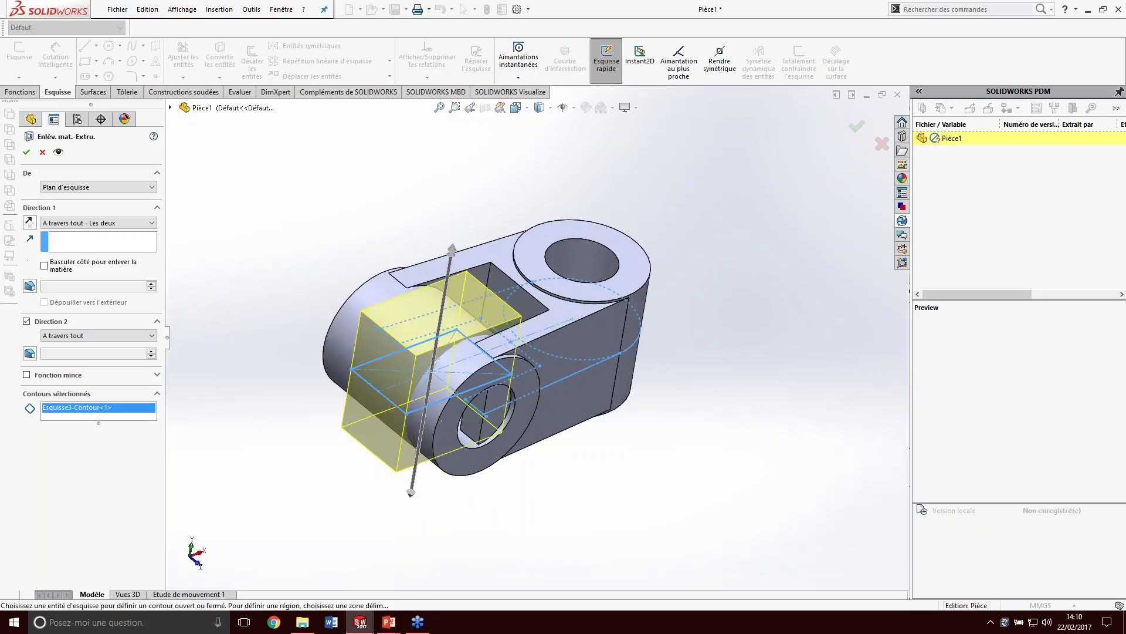
key("Return")
- Delete the web faces that protrude into the bores of the two fork rings
middle_click_drag(316, 371, 422, 403)
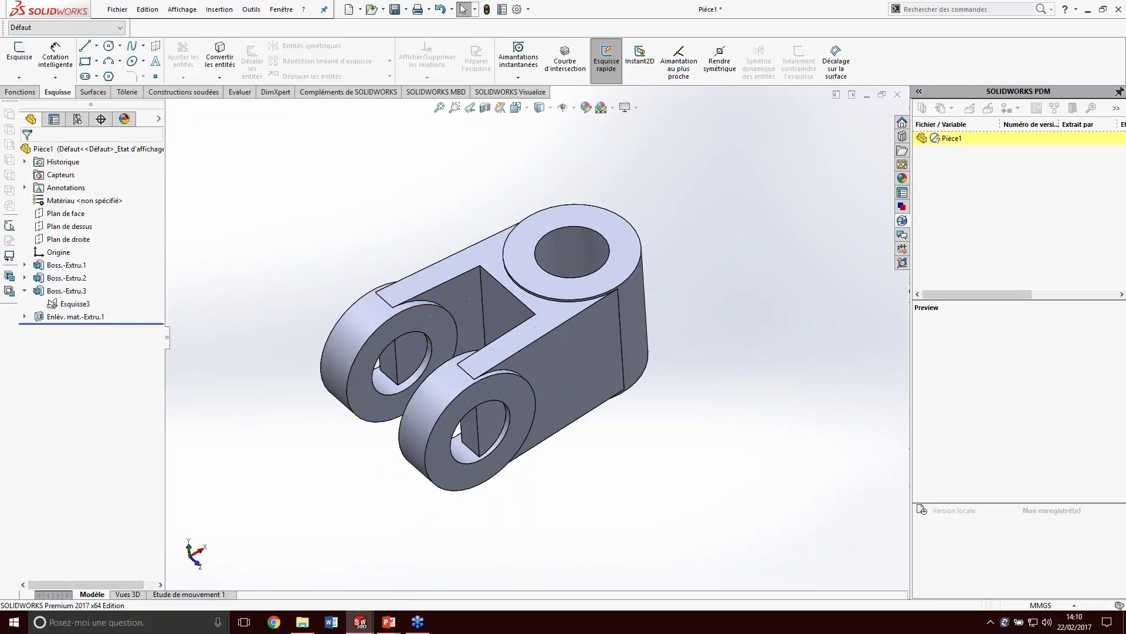
left_click(469, 439)
mouse_move(469, 438)
middle_mouse_down()
mouse_move(505, 437)
mouse_move(406, 390)
mouse_move(430, 381)
middle_mouse_up()
left_click(428, 376)
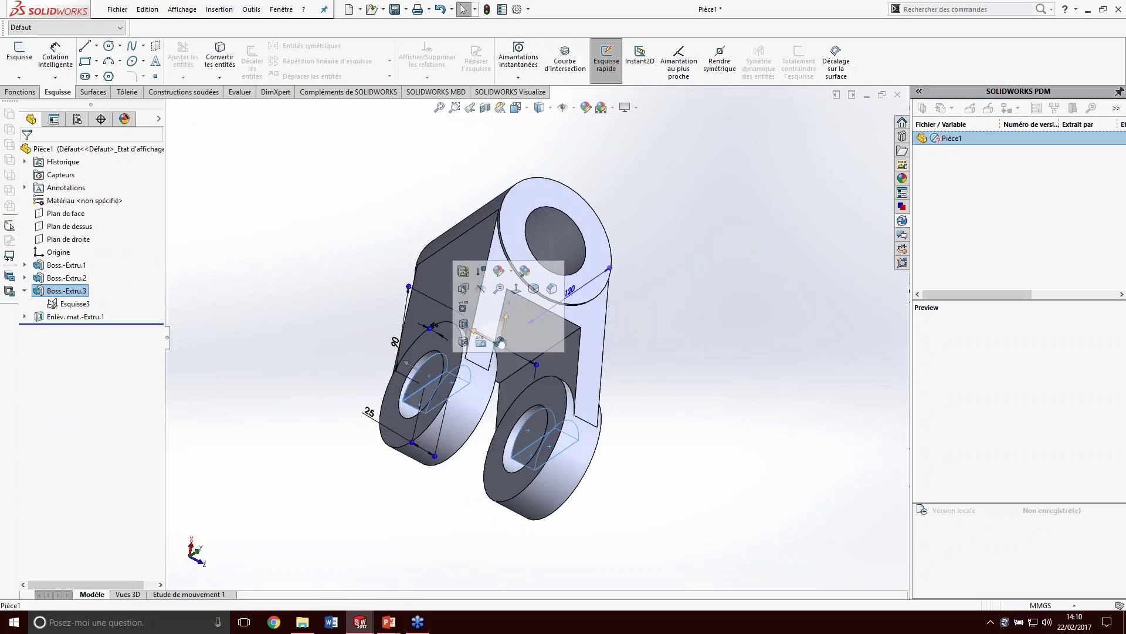
left_click(437, 317)
left_click(27, 155)
middle_click_drag(386, 284, 587, 291)
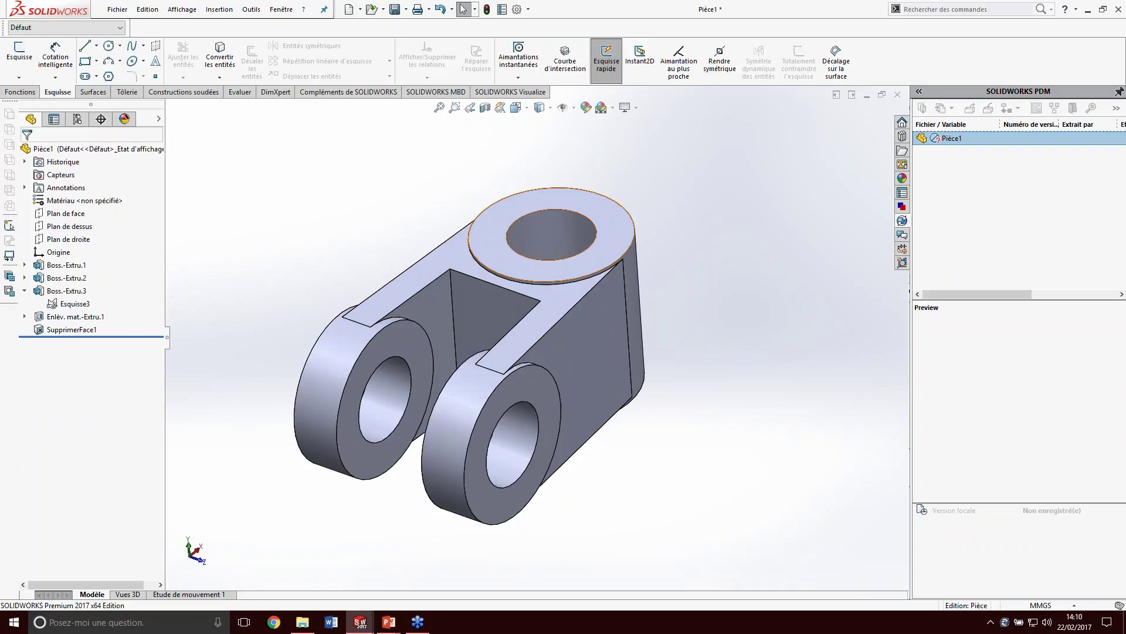
- Fillet eight edges with a 10 mm radius, covering the junctions between rings and web and the fork opening's inner corners
scroll(587, 291, "down", 2)
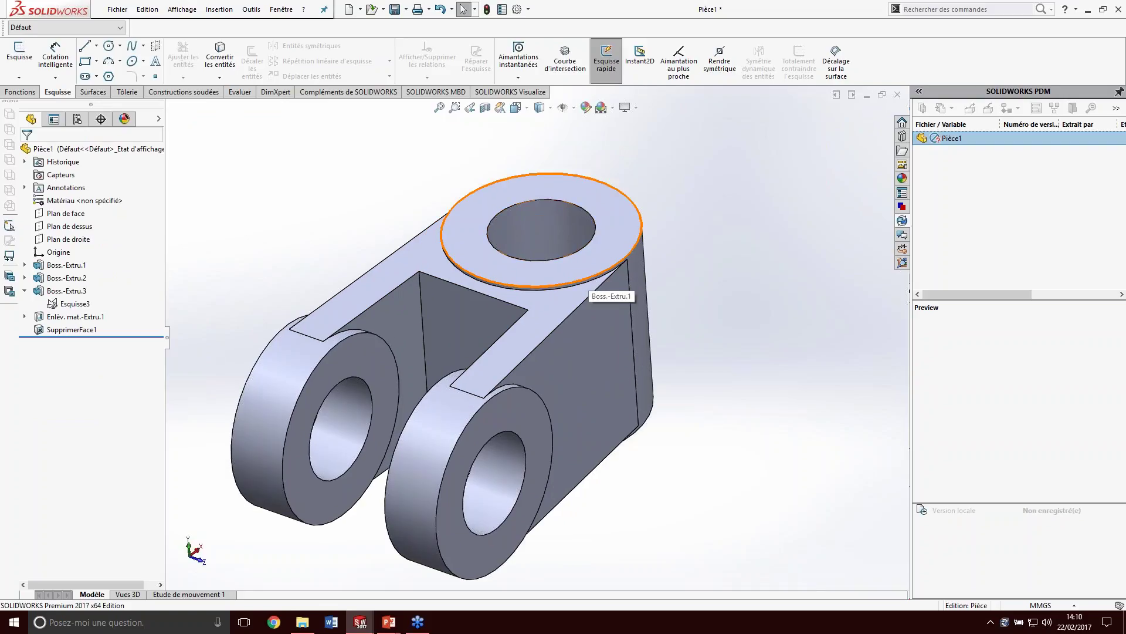
left_click(581, 288)
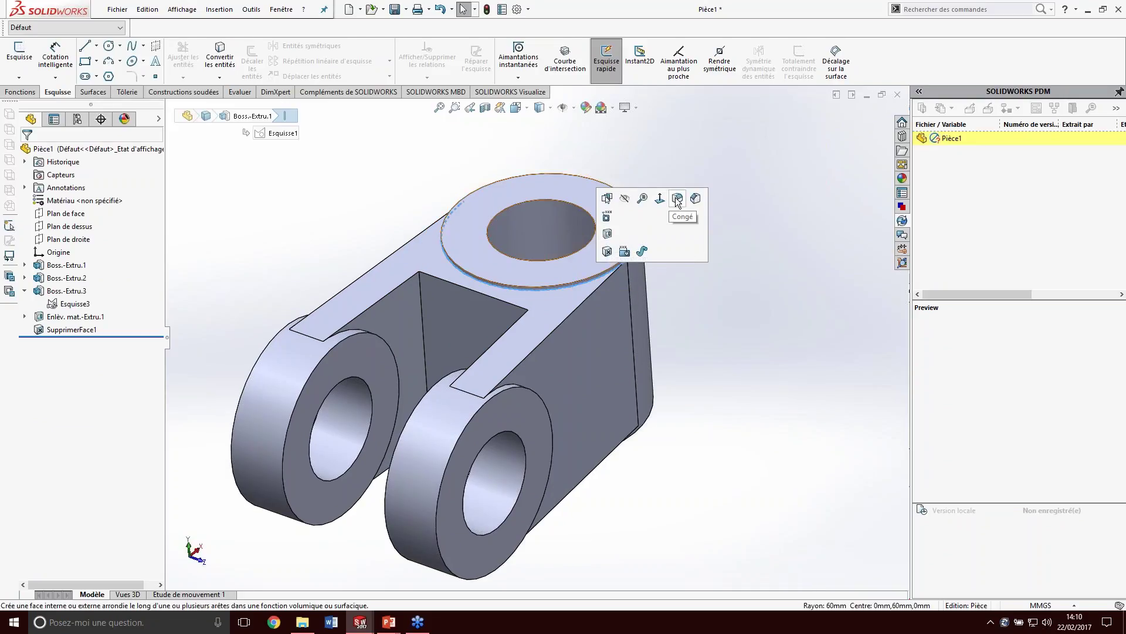
left_click(677, 199)
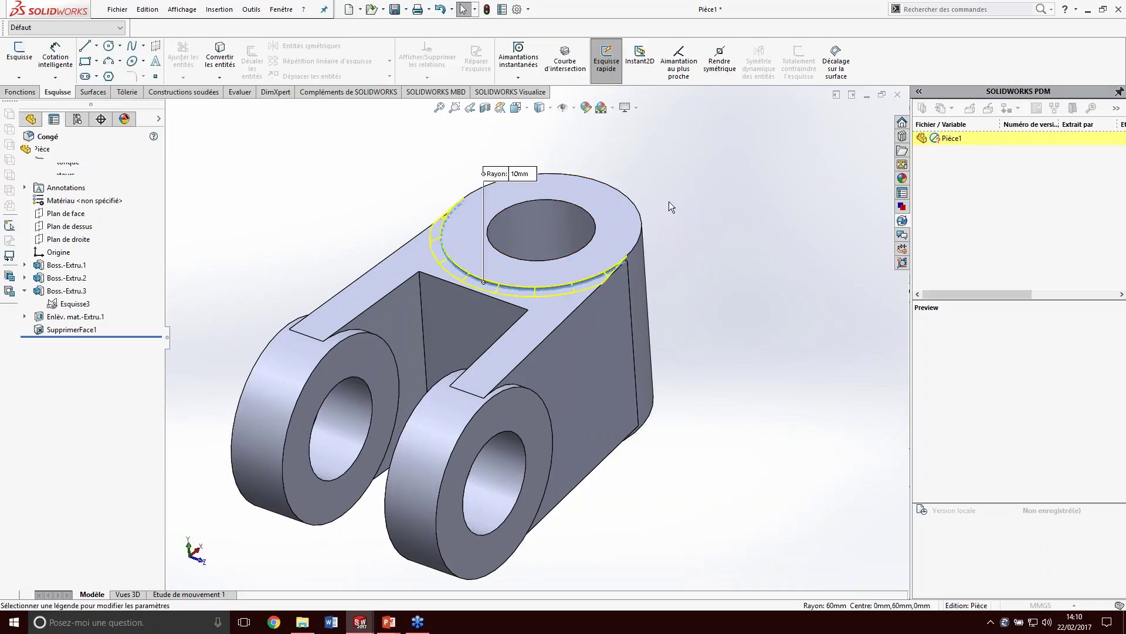
left_click(421, 283)
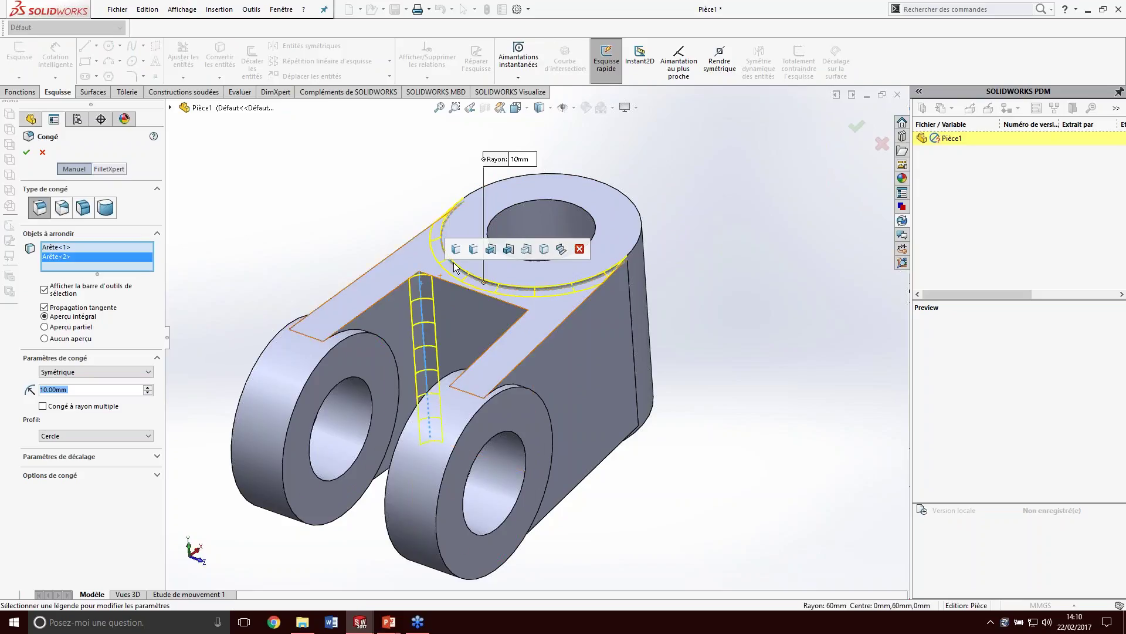
middle_click_drag(421, 284, 585, 495)
left_click(575, 478)
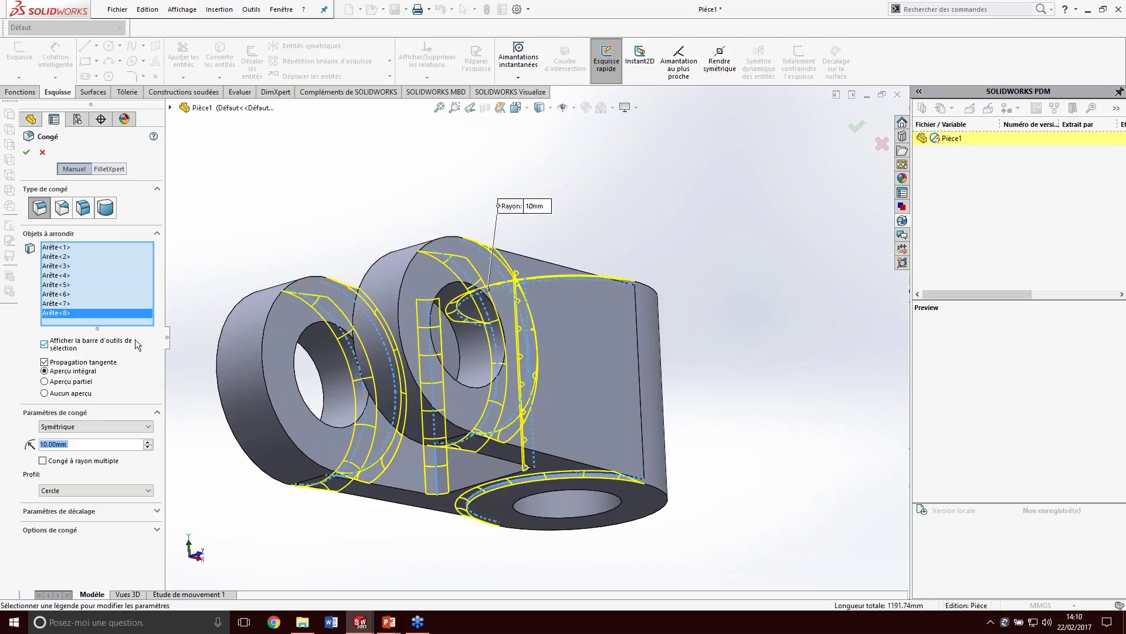
middle_click_drag(376, 282, 430, 353)
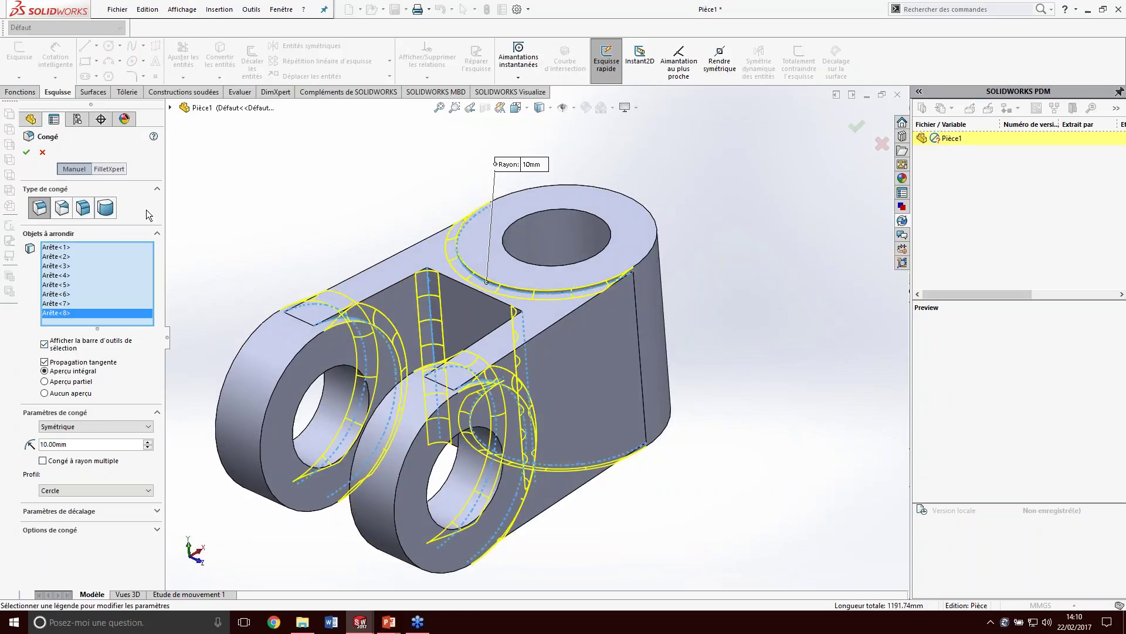
left_click(26, 152)
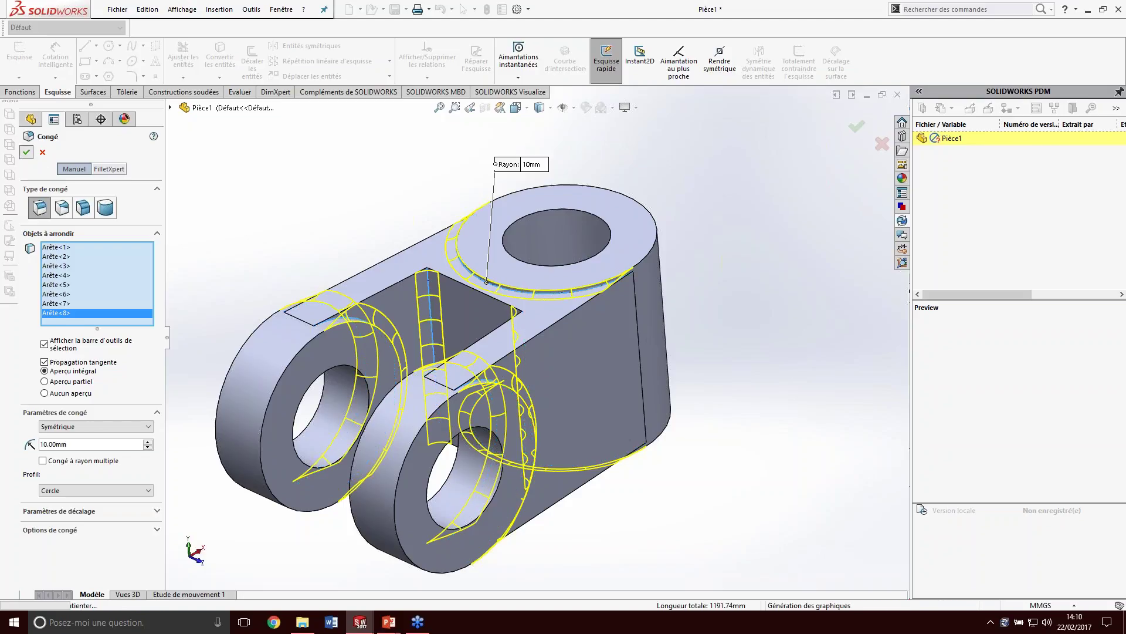
middle_click_drag(442, 322, 516, 446)
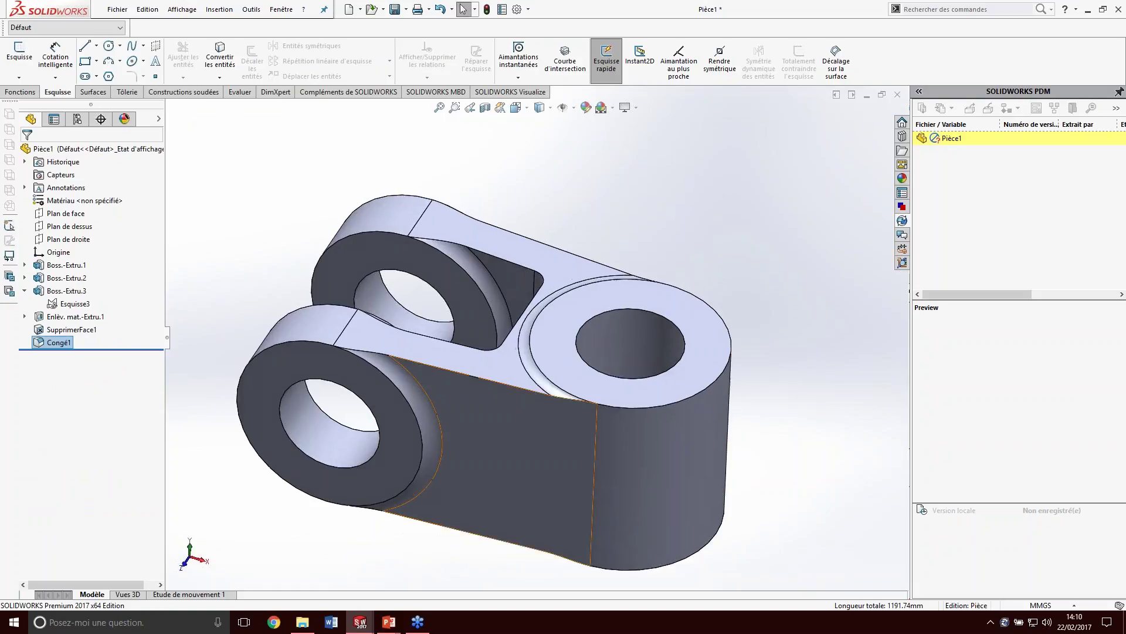
left_click(770, 421)
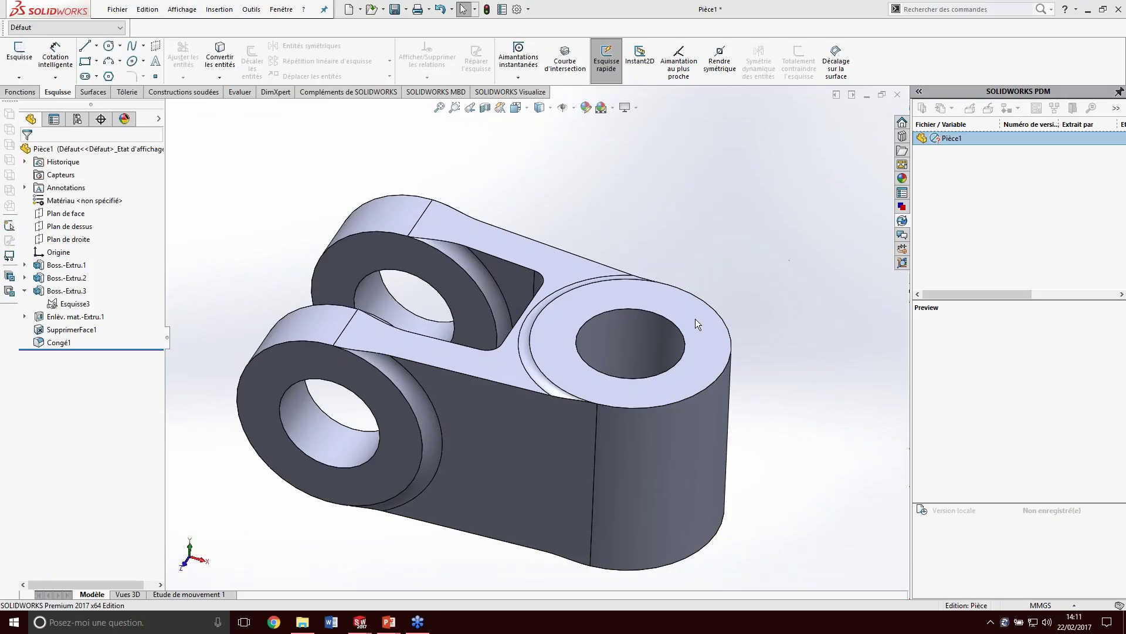
- Place the Grease fitting port library feature, configuration .250 NPT with C'Bore, on the single ring's outer cylindrical face, referenced to its upper flat face
scroll(641, 523, "up", 2)
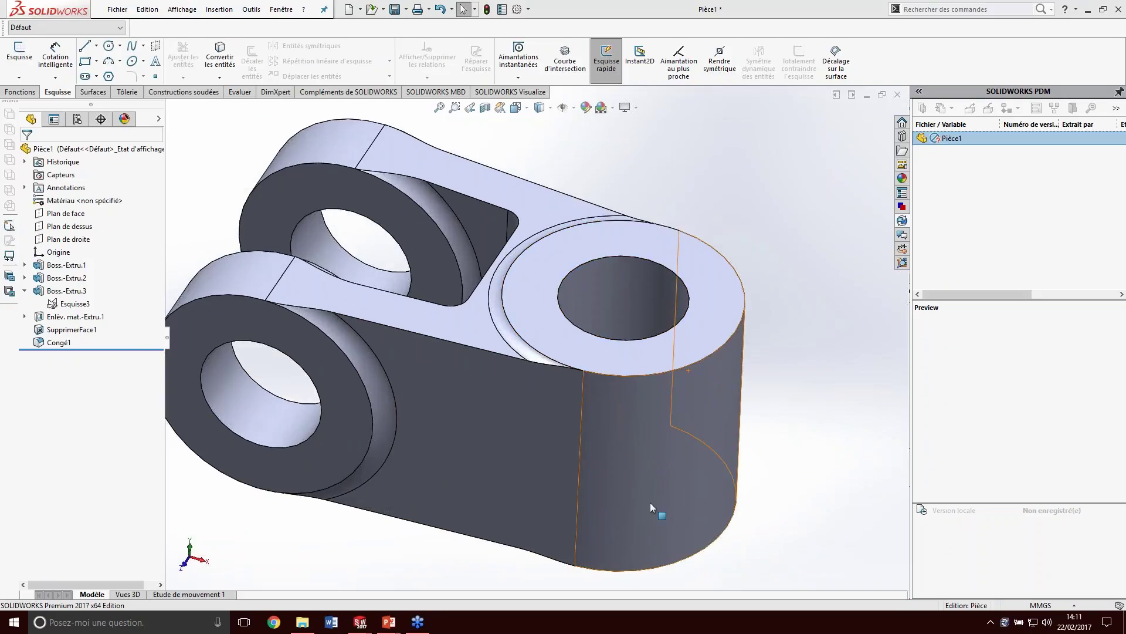
scroll(610, 536, "down", 1)
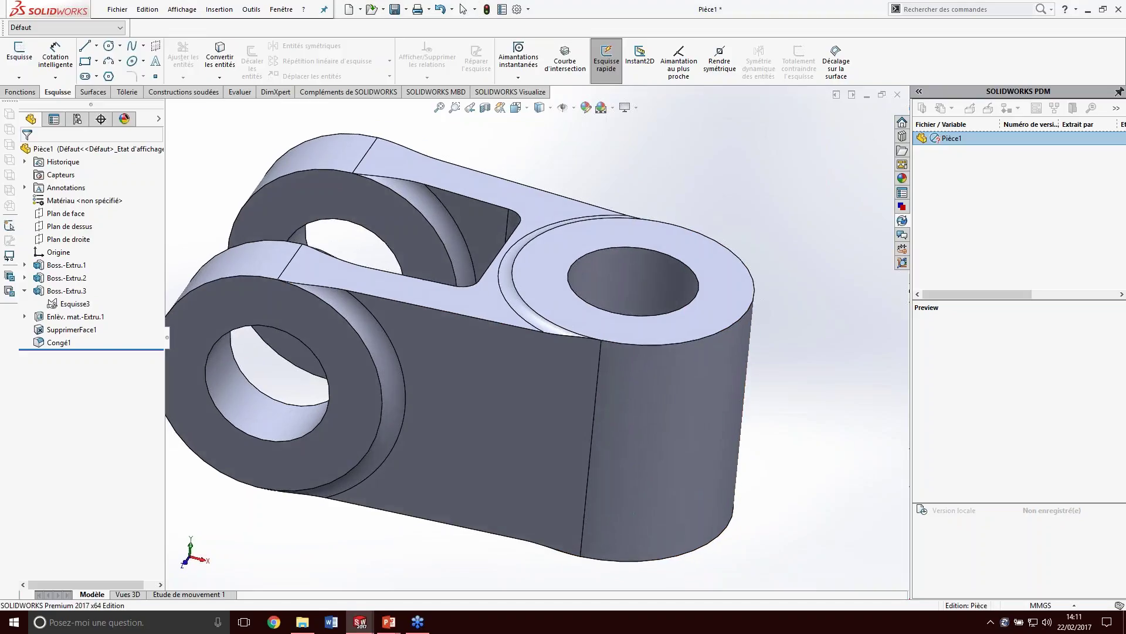
scroll(647, 457, "up", 2)
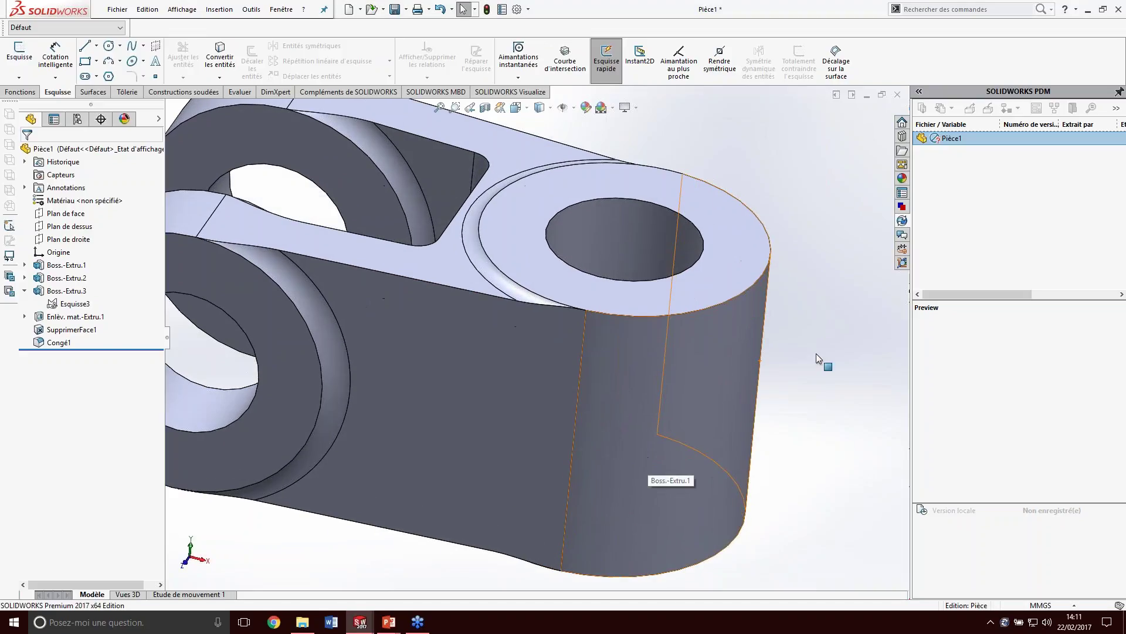
left_click(903, 136)
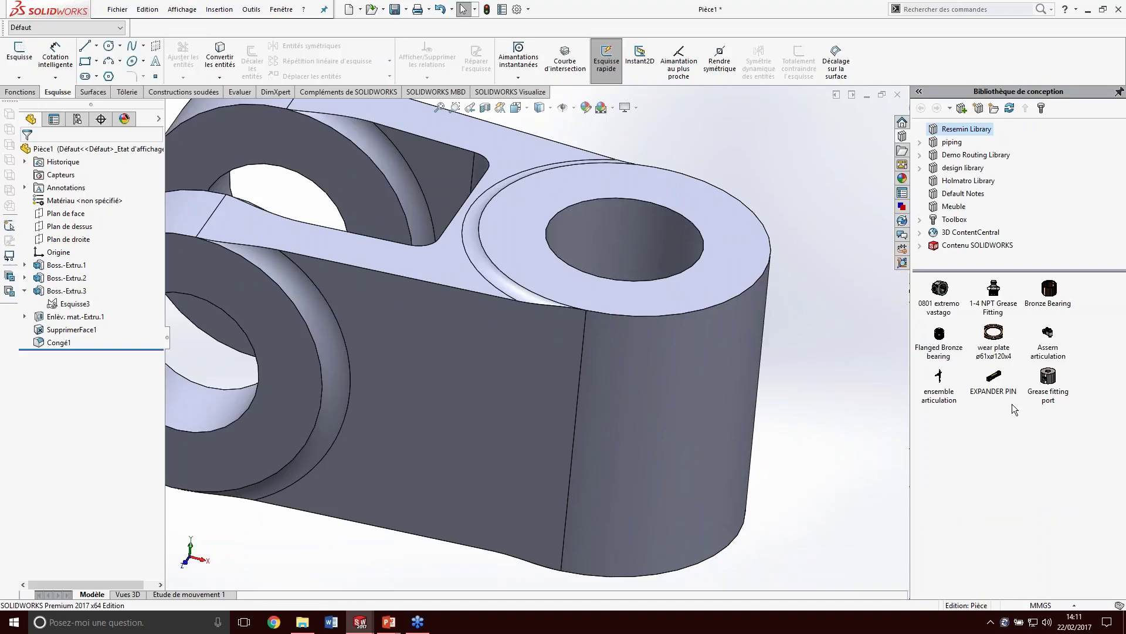
left_click(1048, 392)
left_click_drag(655, 405, 654, 400)
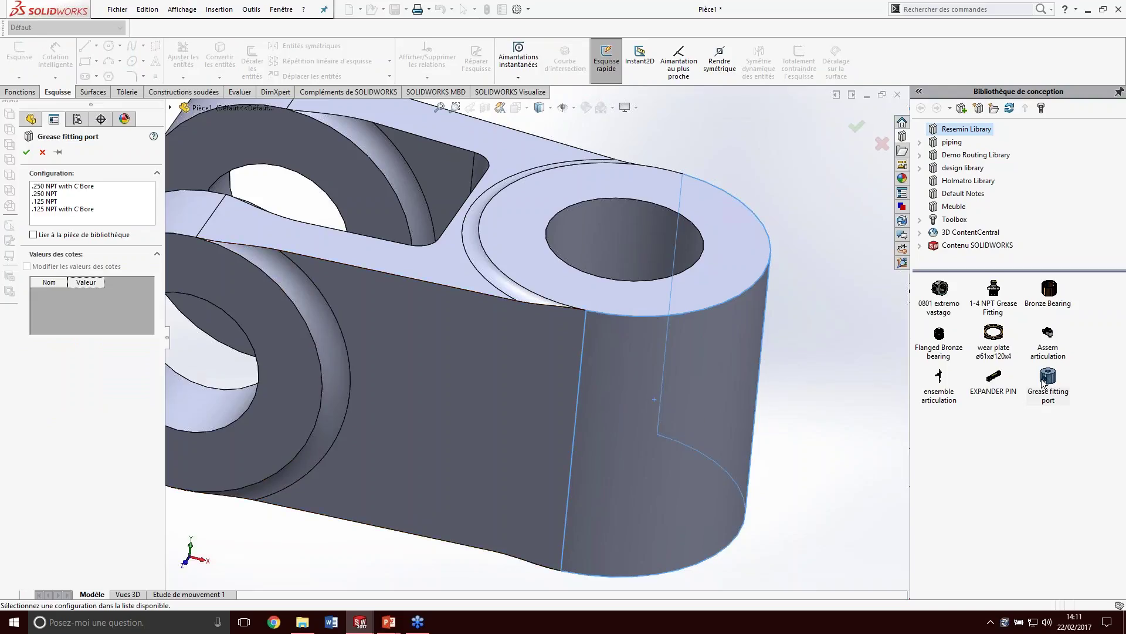
left_click(88, 186)
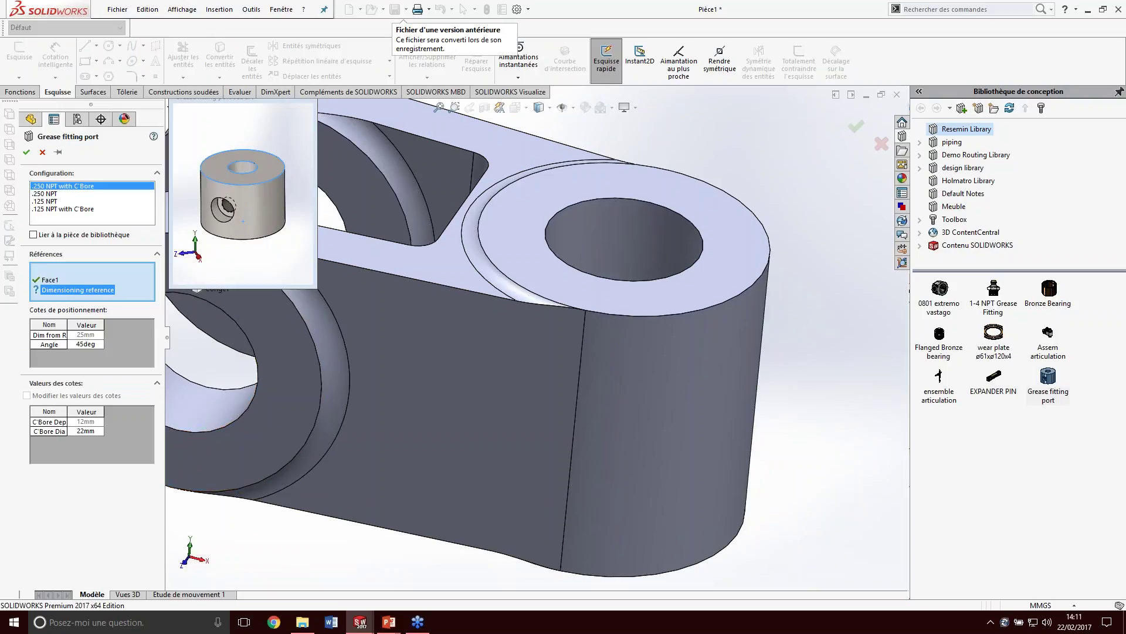
left_click(513, 238)
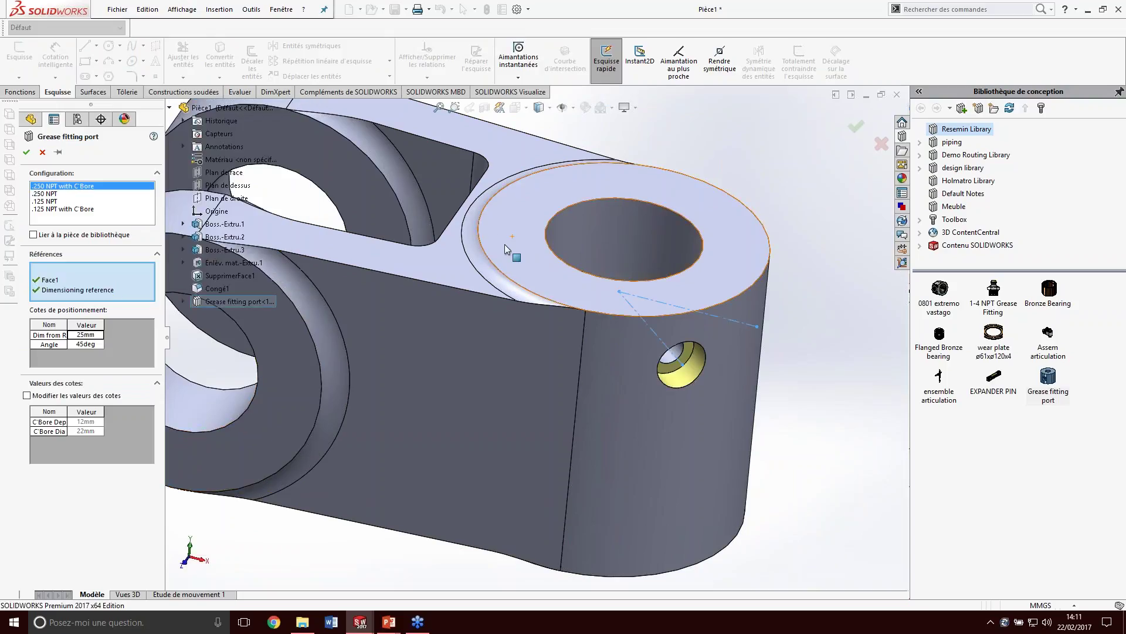
- Position the grease port at 125/2 mm from the reference face with a 65° angle and finish inserting it
left_click(91, 335)
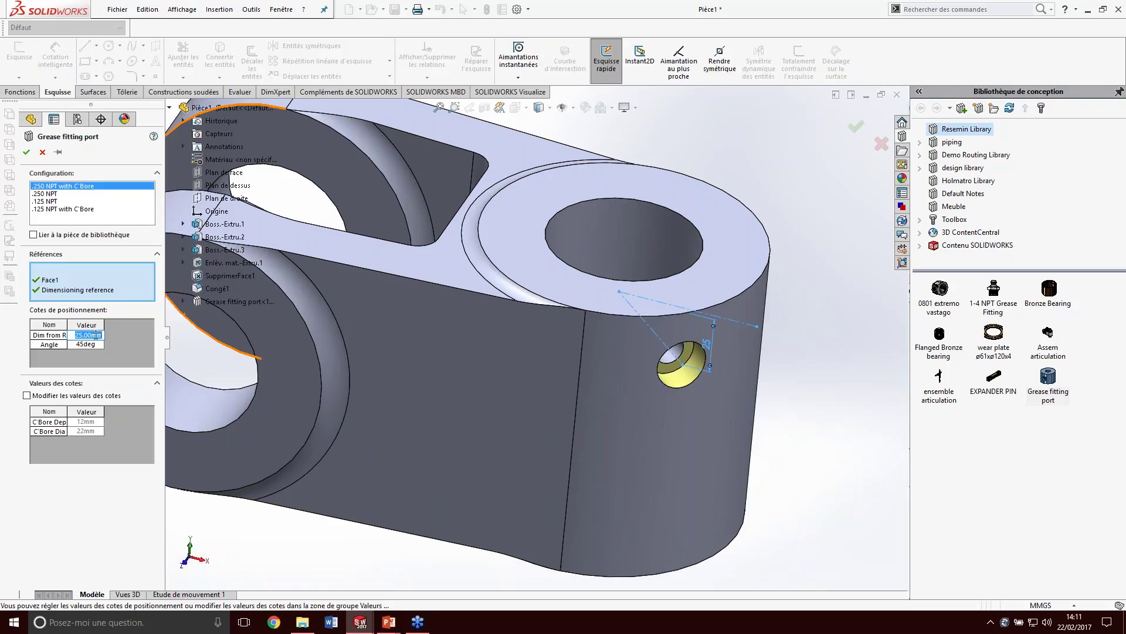
type("125/2")
key("Return")
left_click(93, 344)
type("65")
key("Return")
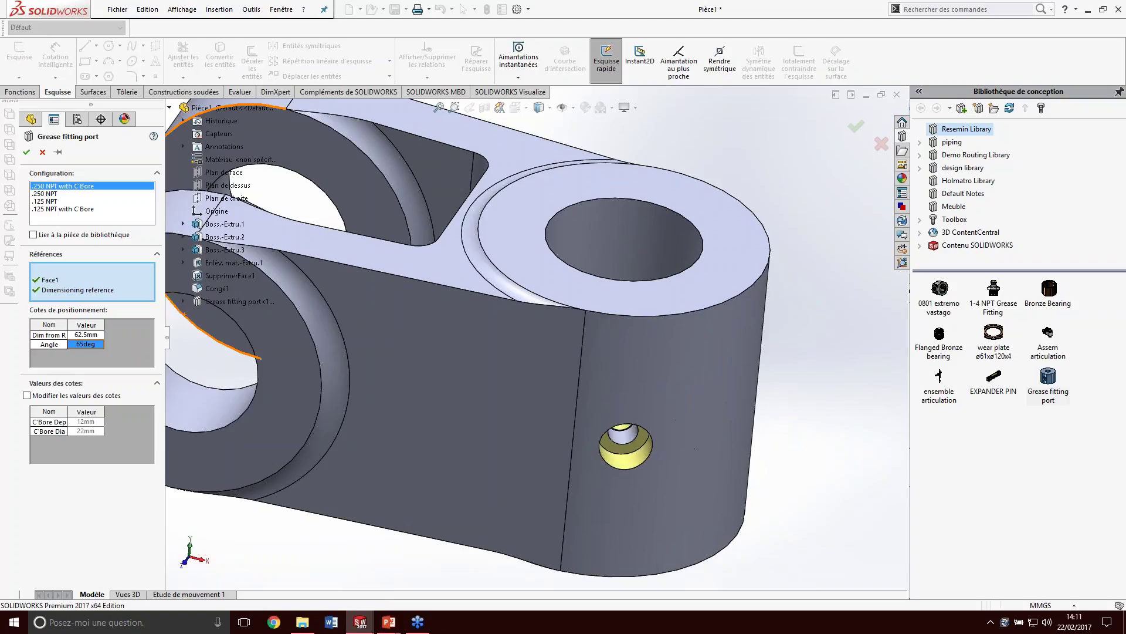
left_click(26, 152)
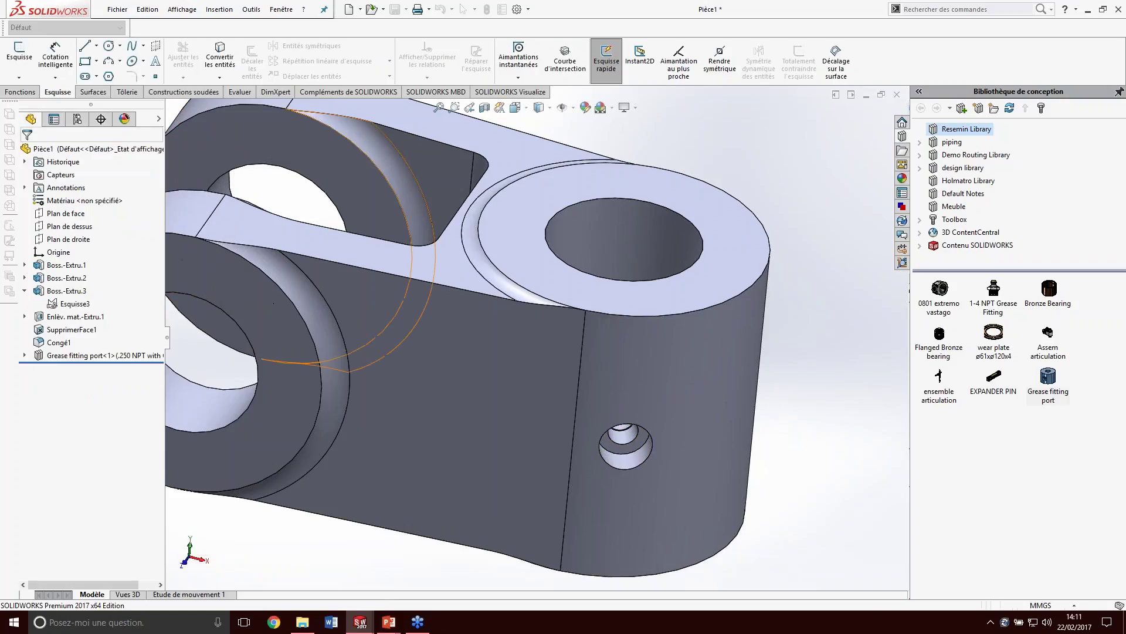
scroll(575, 350, "up", 2)
middle_click_drag(575, 350, 404, 392)
left_click(427, 378)
scroll(291, 241, "down", 2)
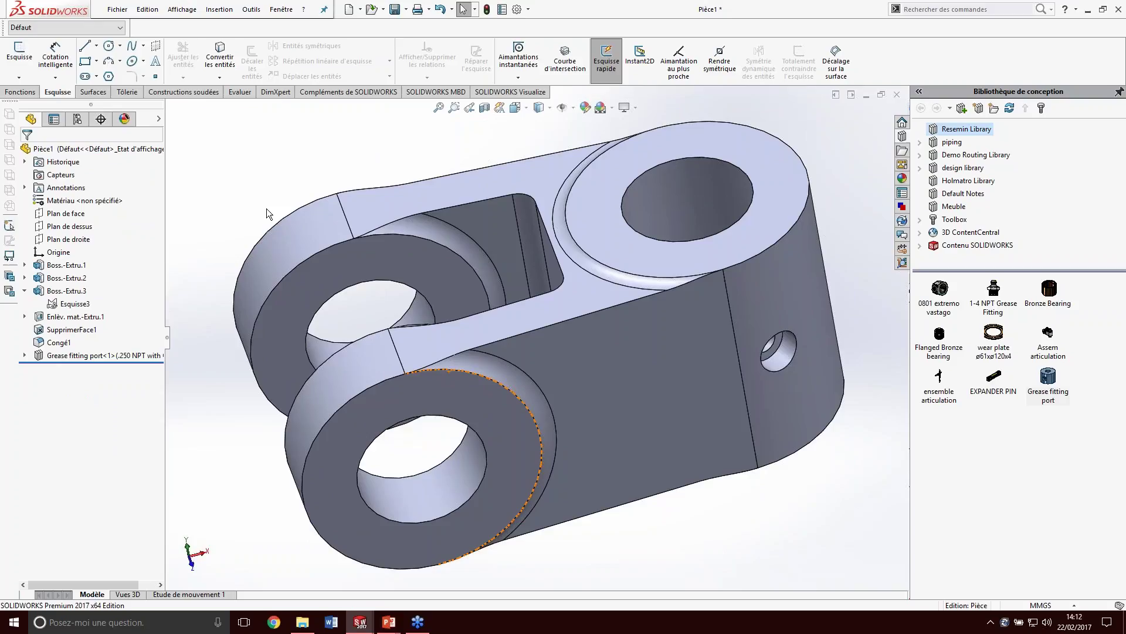
key("alt+Tab")
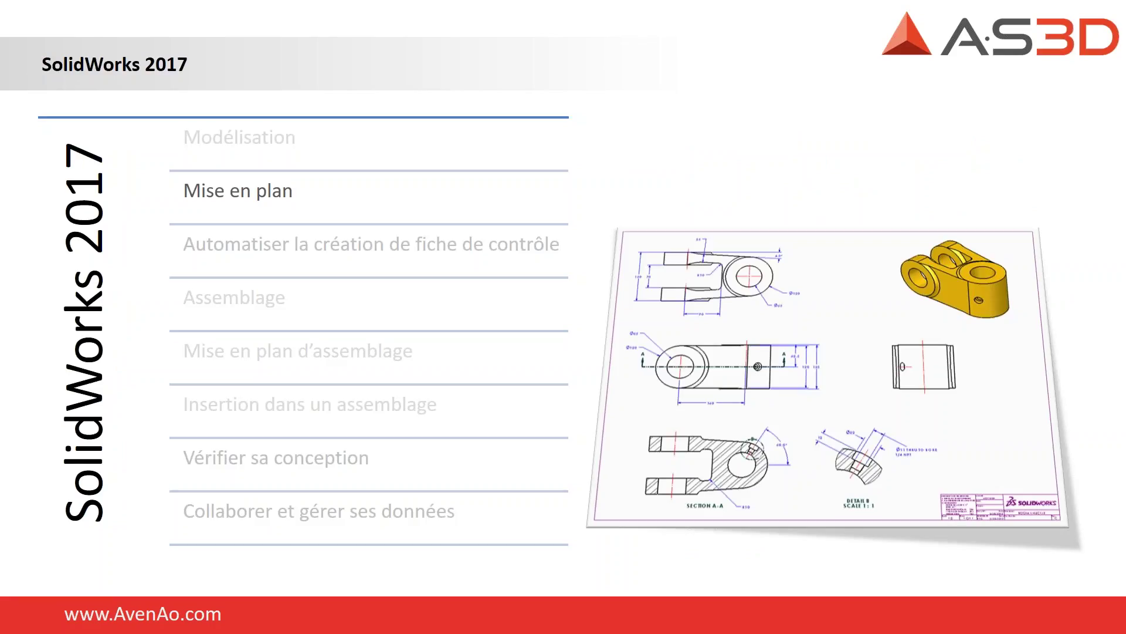
key("alt+Tab")
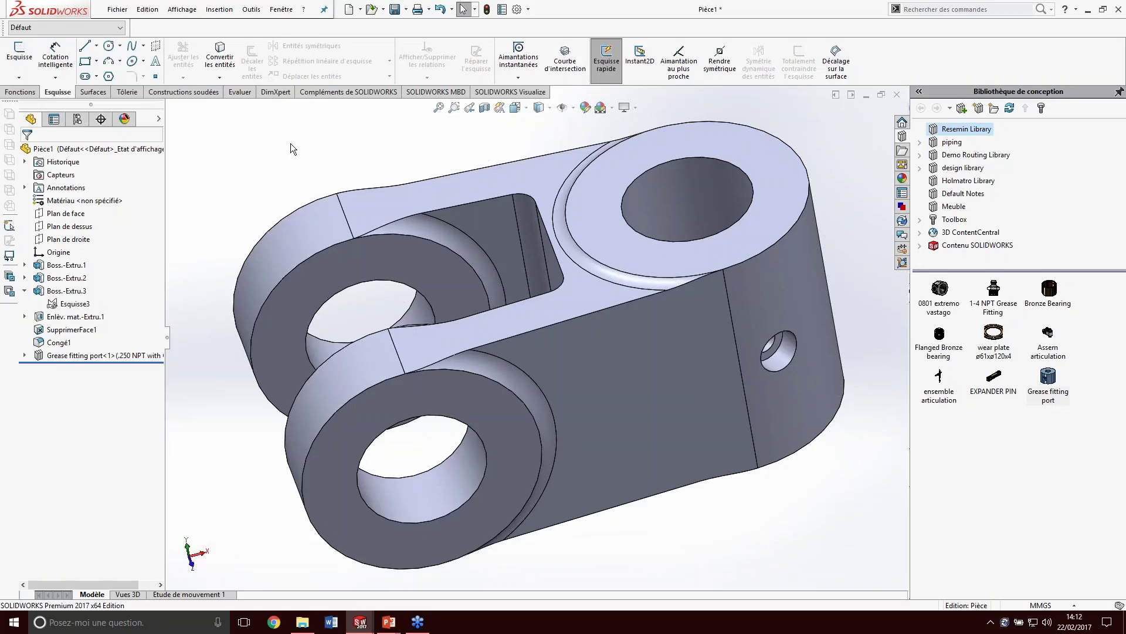
- Create a drawing from the part, accepting to save the part before inserting it
left_click(117, 9)
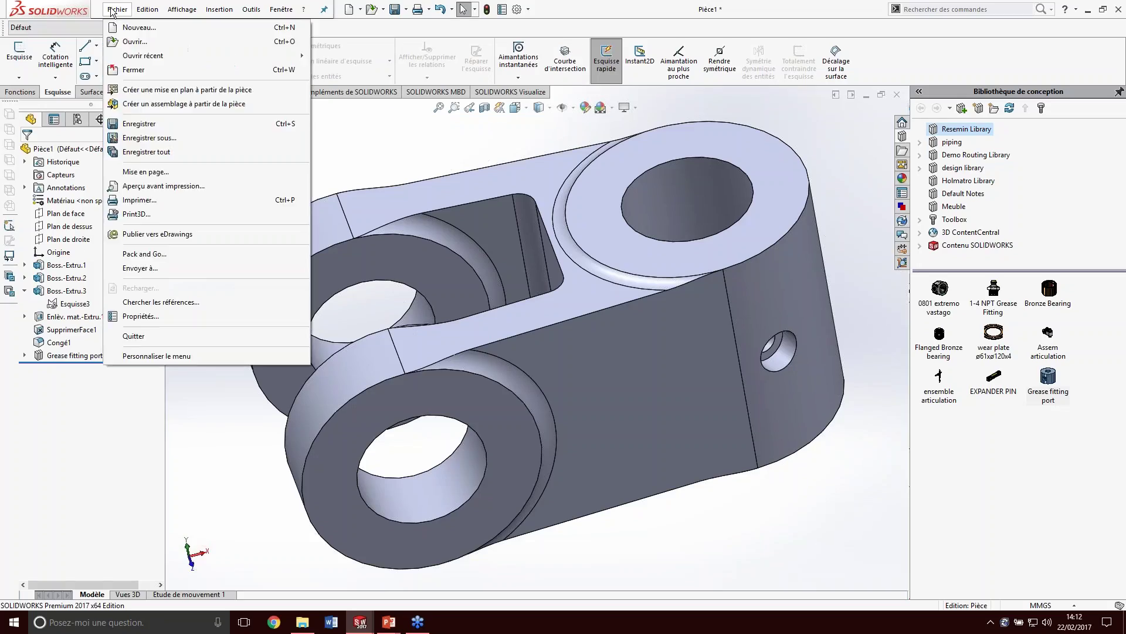
left_click(137, 89)
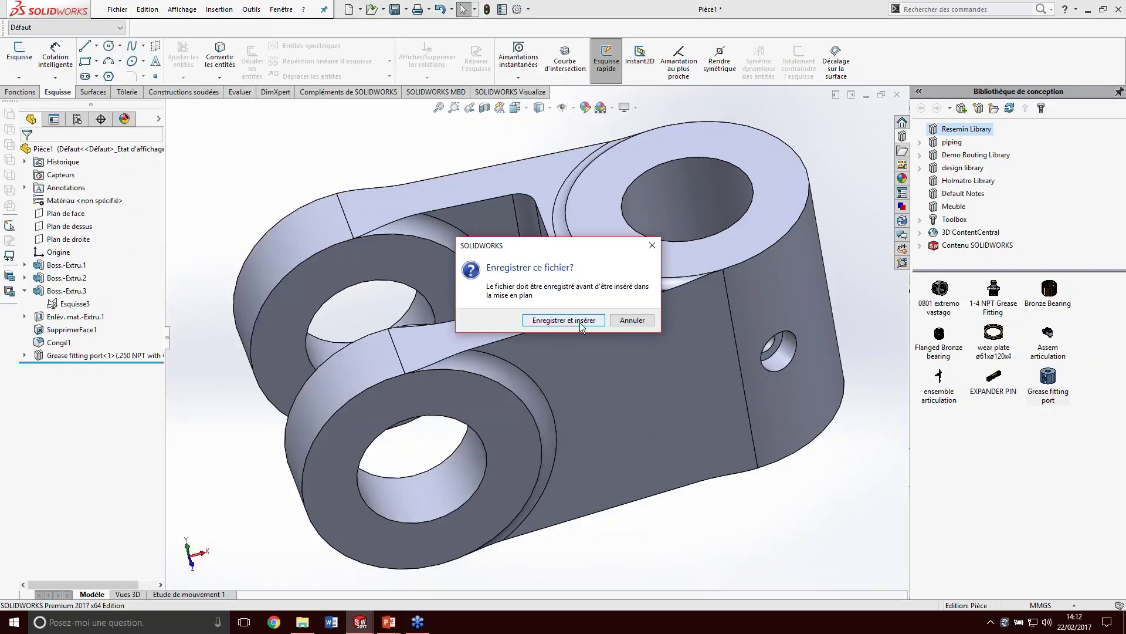
left_click(582, 325)
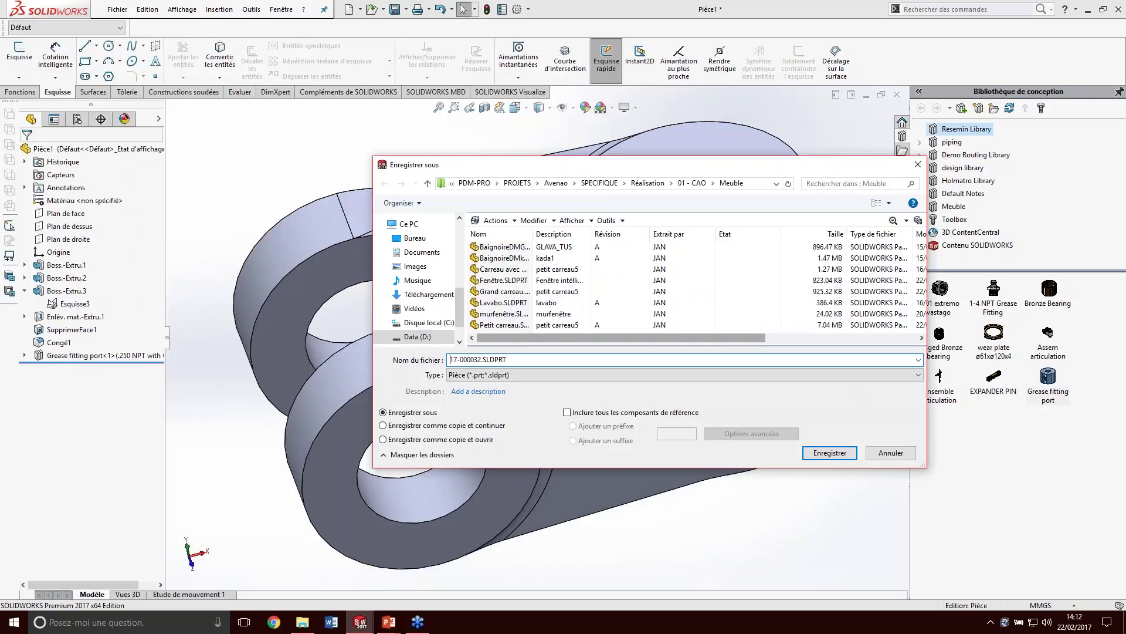
- Browse to the save folder 1-DEMO_GENERALE > demo resemin > 01 - CAO > pièce test
left_click(657, 185)
left_click(564, 183)
double_click(516, 247)
double_click(512, 247)
left_click(514, 249)
double_click(514, 249)
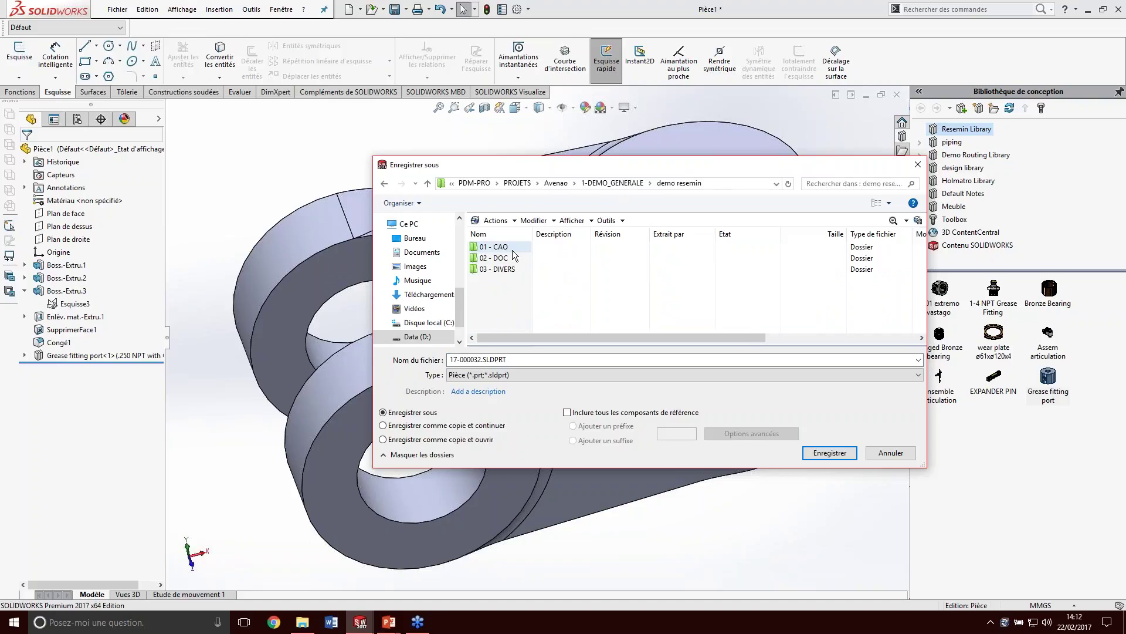
left_click(514, 247)
double_click(514, 248)
left_click(495, 280)
double_click(495, 281)
- Save the part as articulation and accept its file properties card
left_click(516, 360)
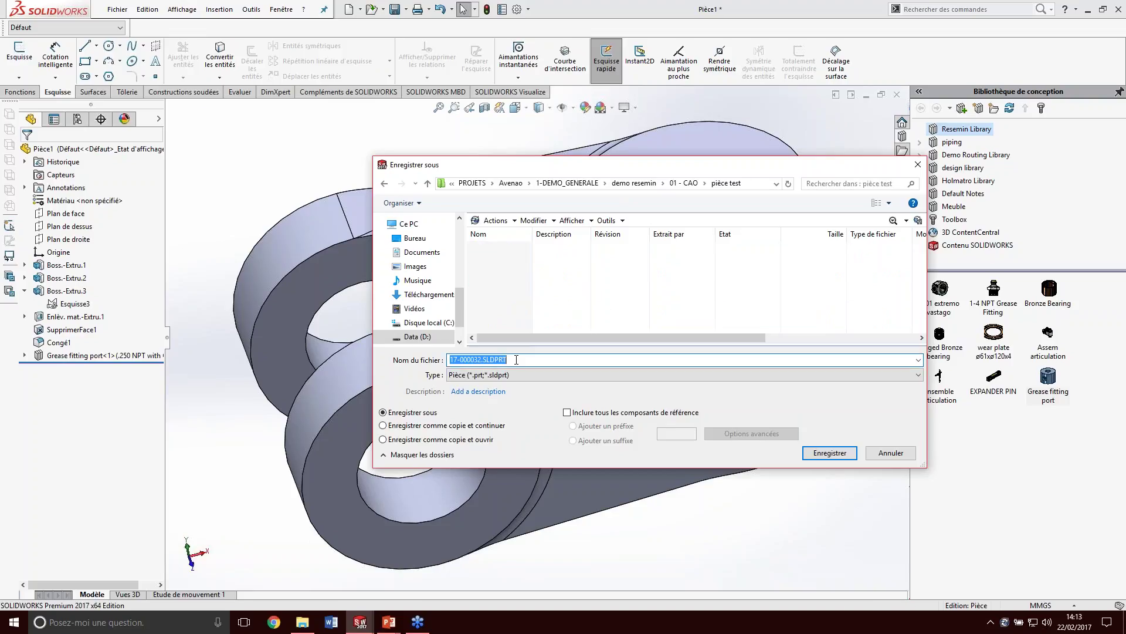
type("articulation")
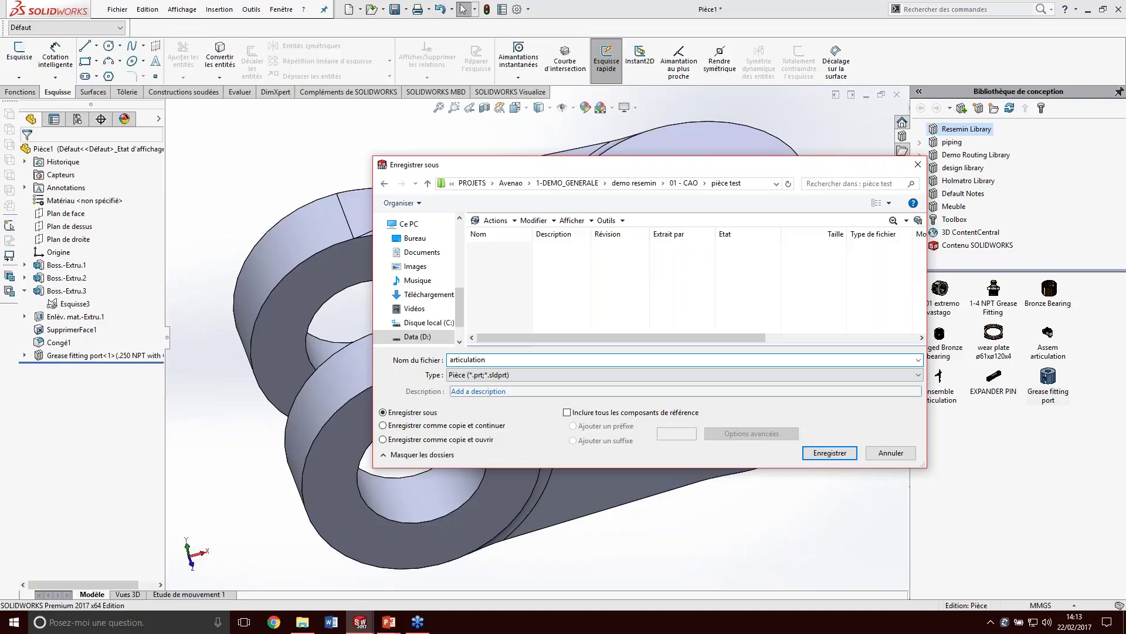
left_click(832, 452)
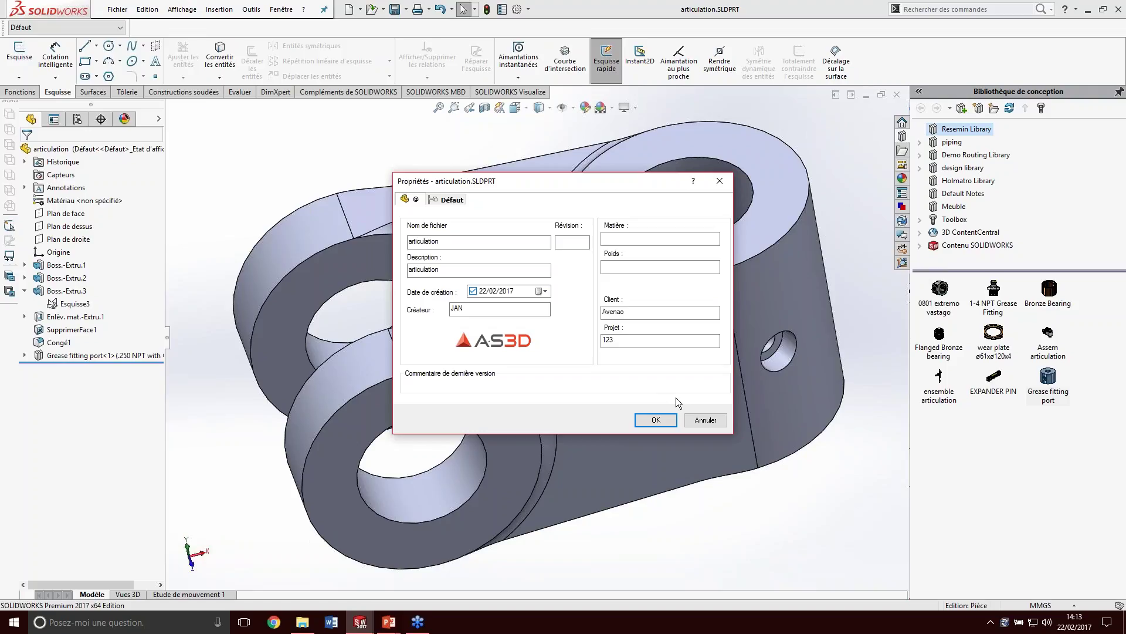
left_click(663, 414)
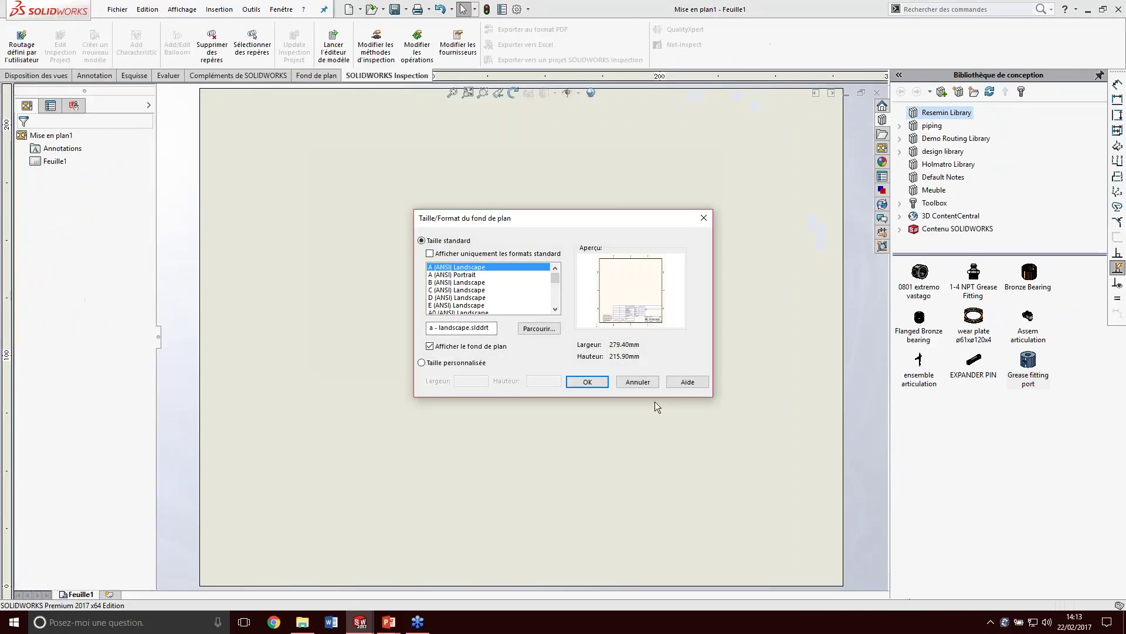
- Use the A2 H - AS3D sheet format and place the Dessus view with projected views beside and below it
scroll(549, 297, "down", 10)
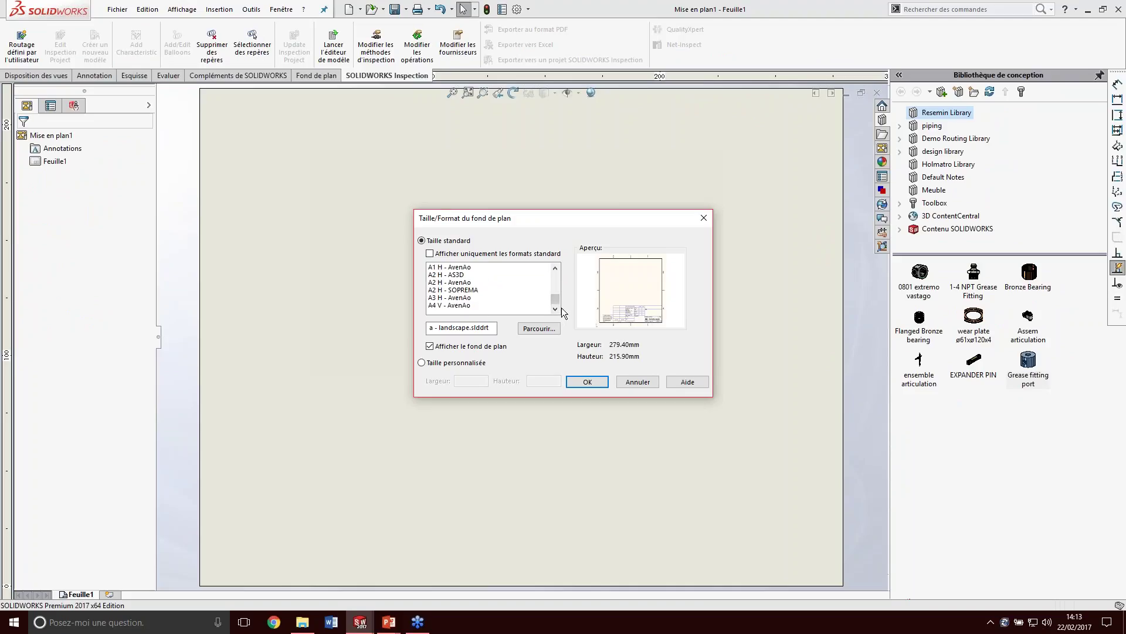
double_click(461, 274)
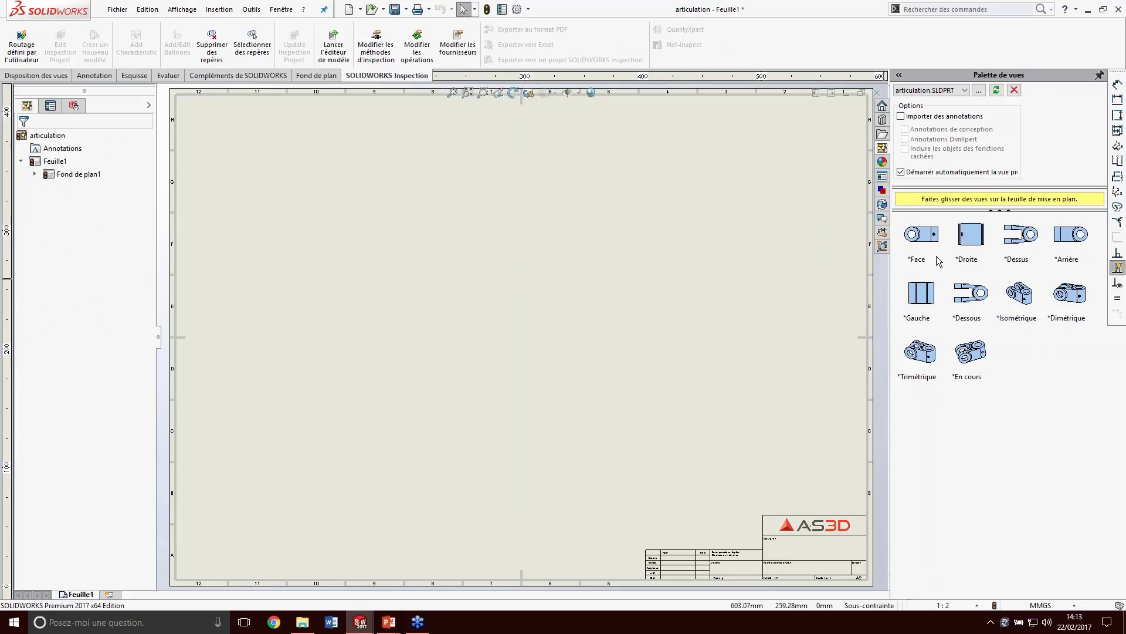
left_click_drag(1024, 247, 356, 193)
left_click(612, 187)
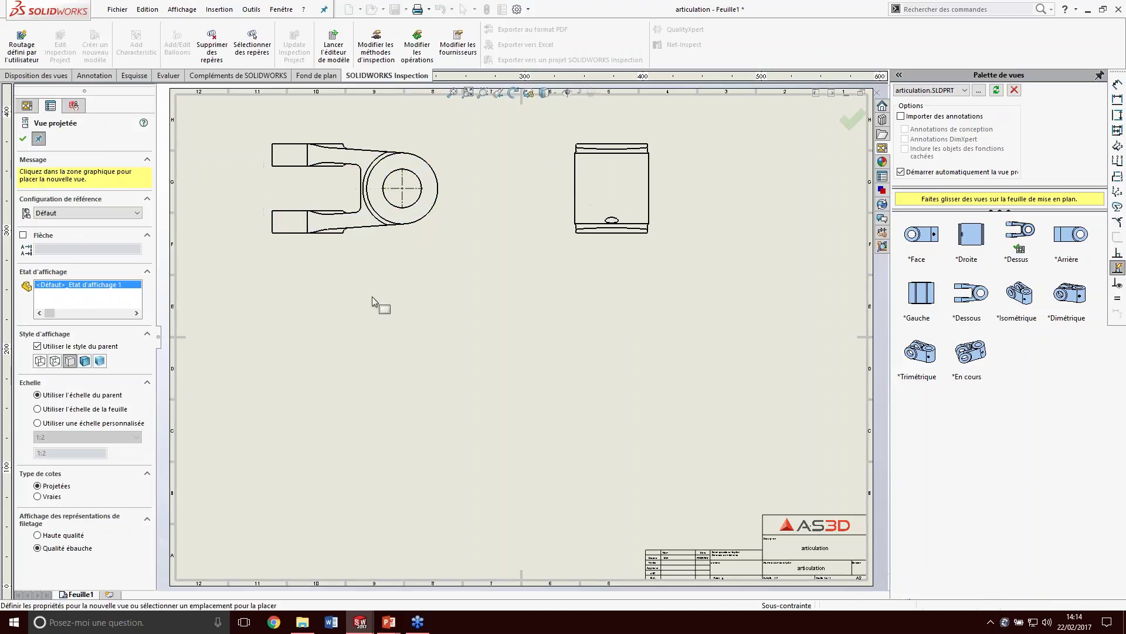
left_click(333, 360)
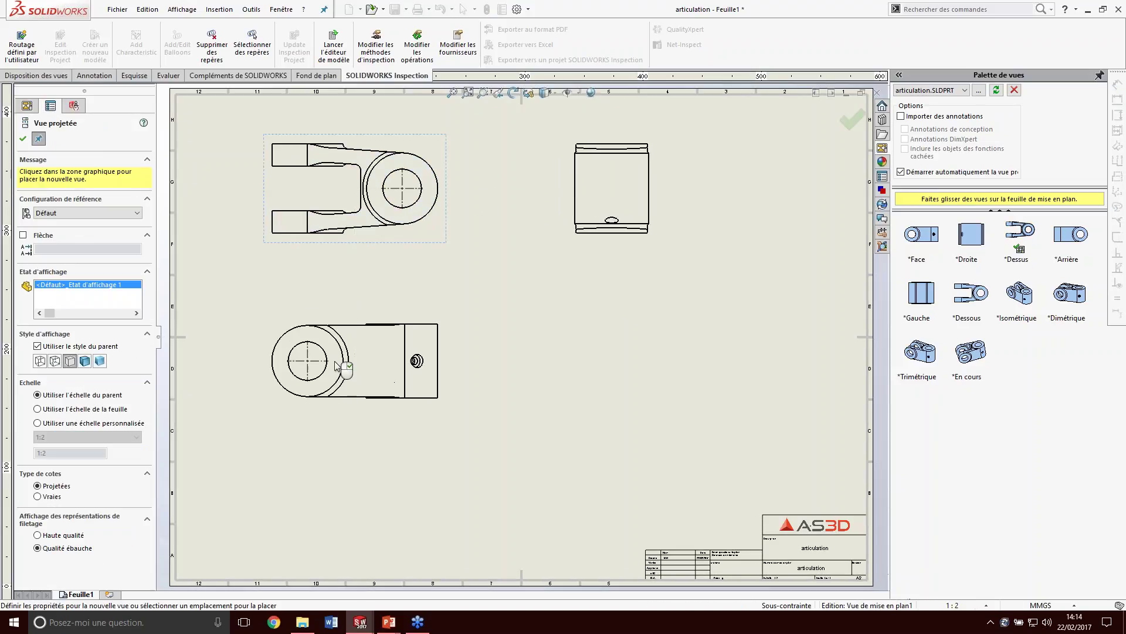
right_click(386, 416)
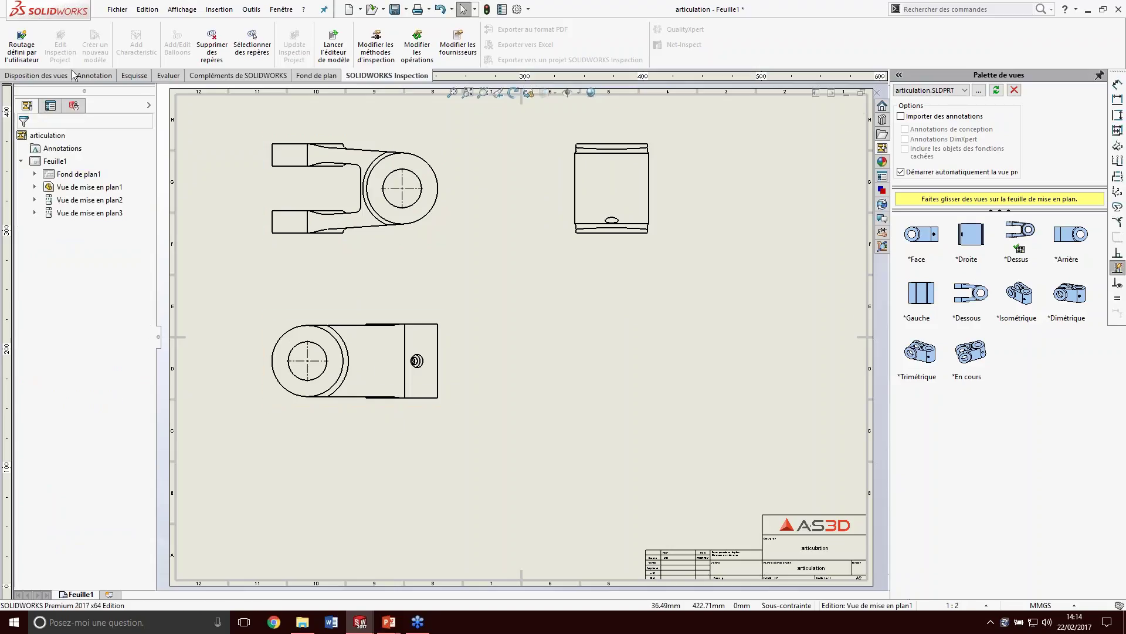
- Add centerlines to the single ring's cylinder in the side and lower projected views
left_click(91, 75)
left_click(595, 44)
left_click(595, 189)
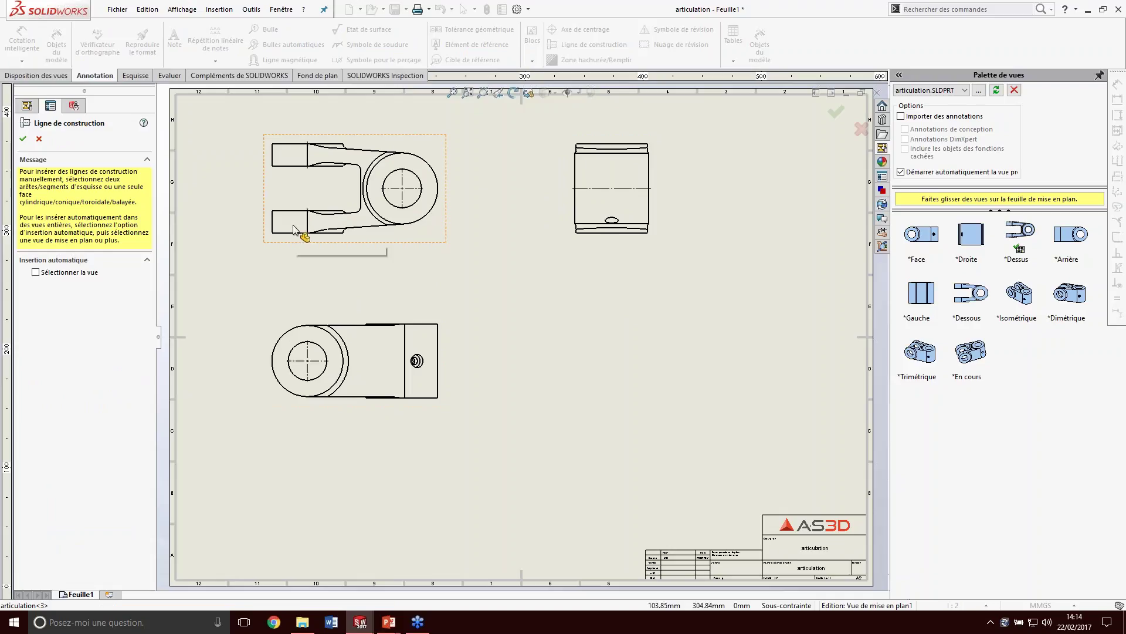
left_click(404, 352)
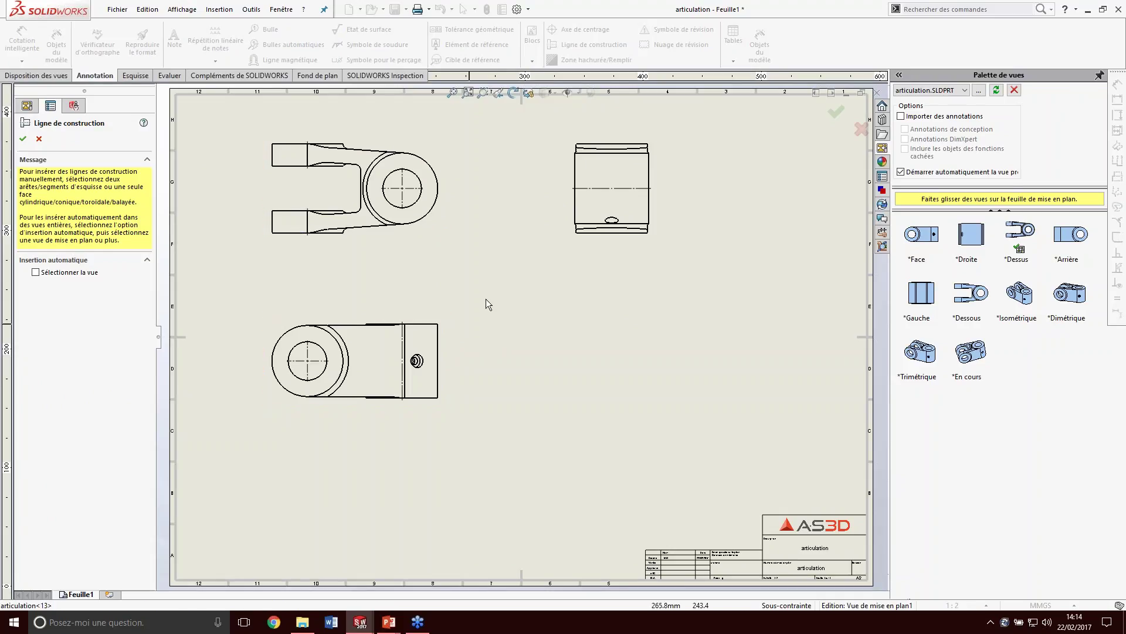
key("Escape")
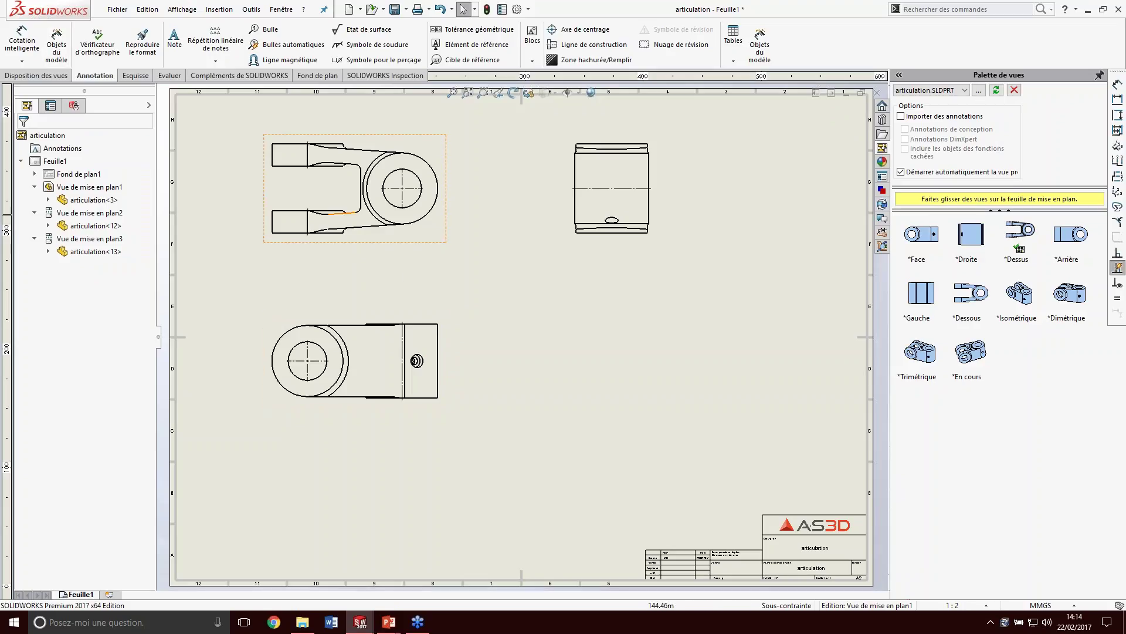
- Import the entire model's dimensions into all drawing views
left_click(336, 202)
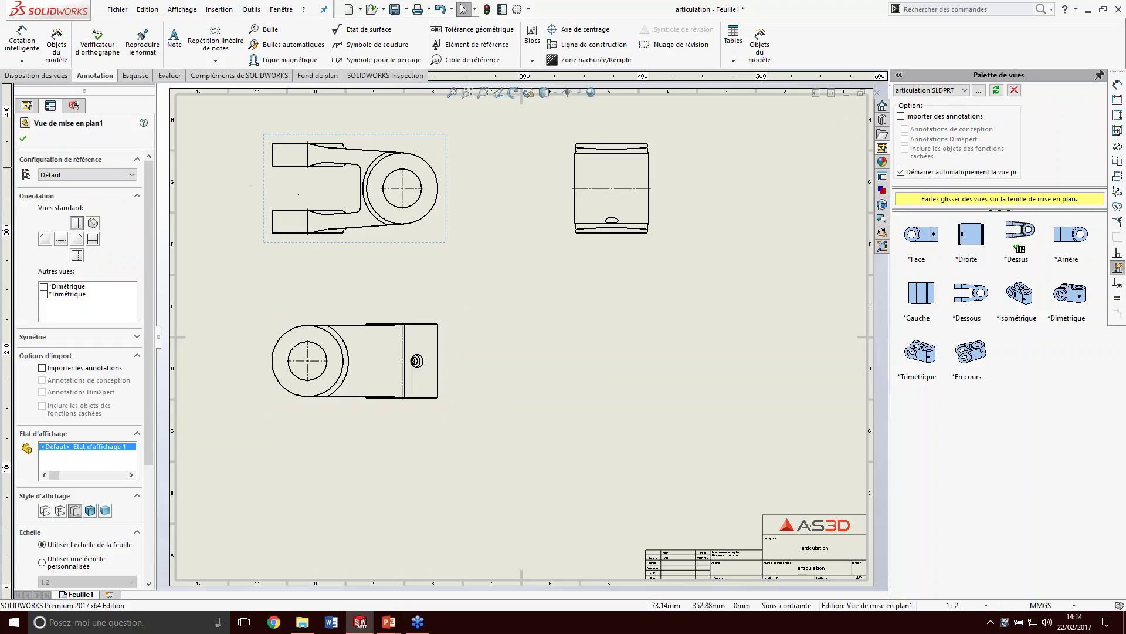
left_click(56, 52)
left_click(60, 279)
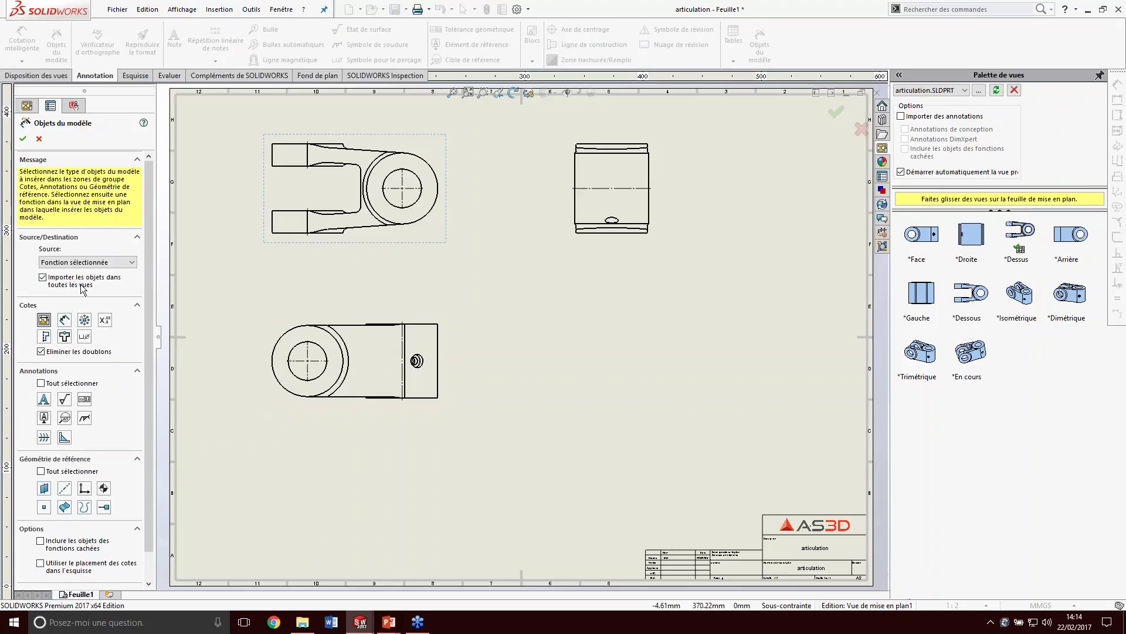
left_click(23, 138)
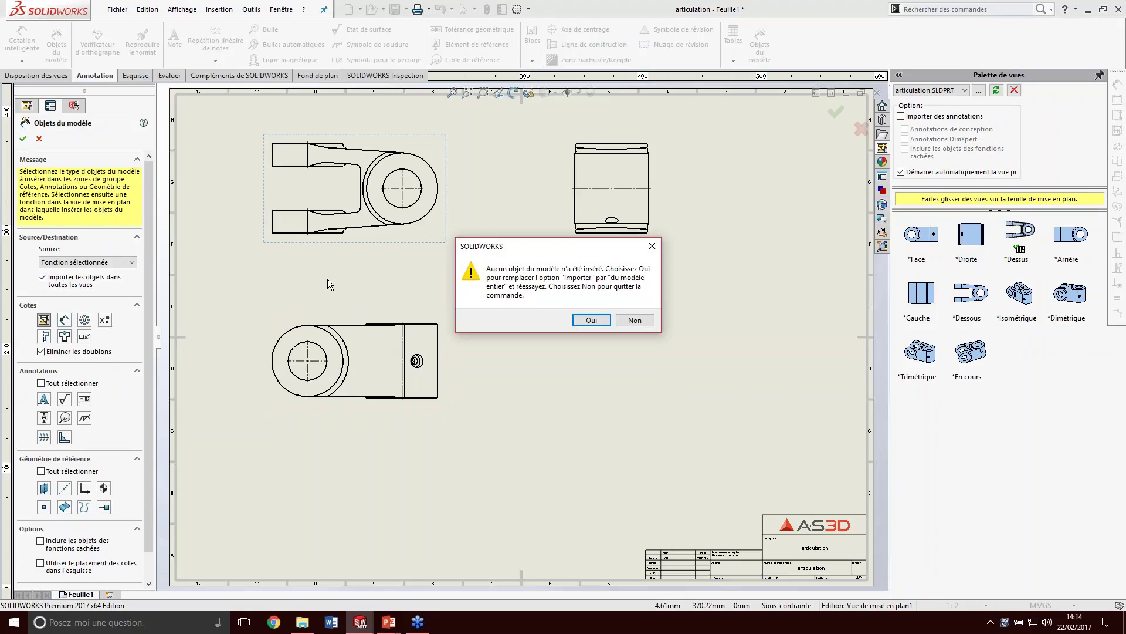
left_click(592, 320)
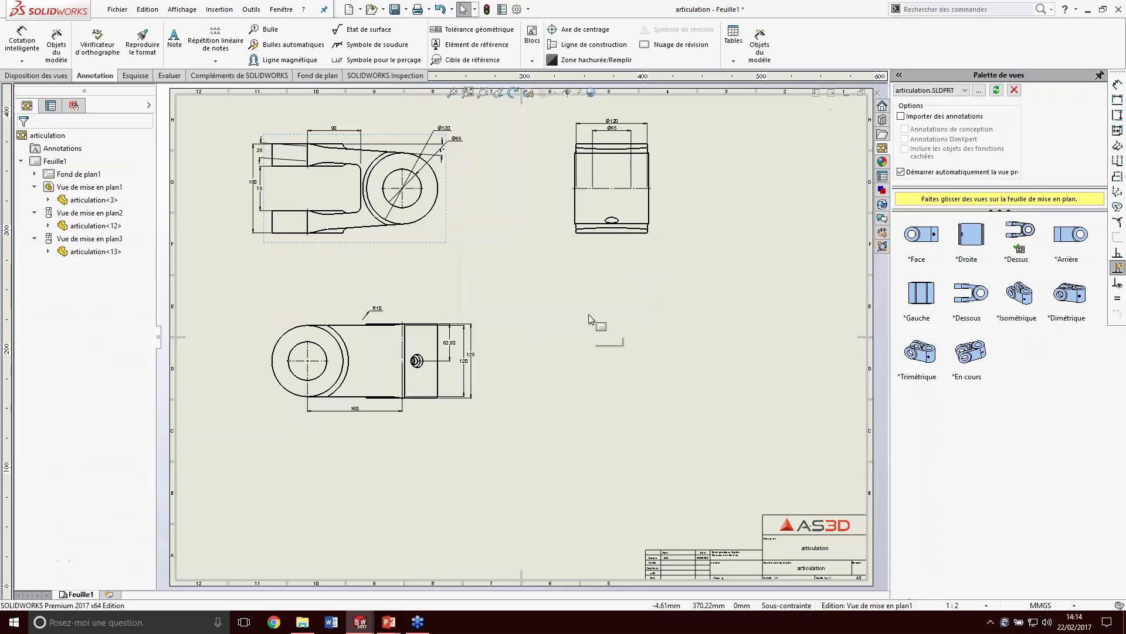
left_click_drag(496, 275, 219, 103)
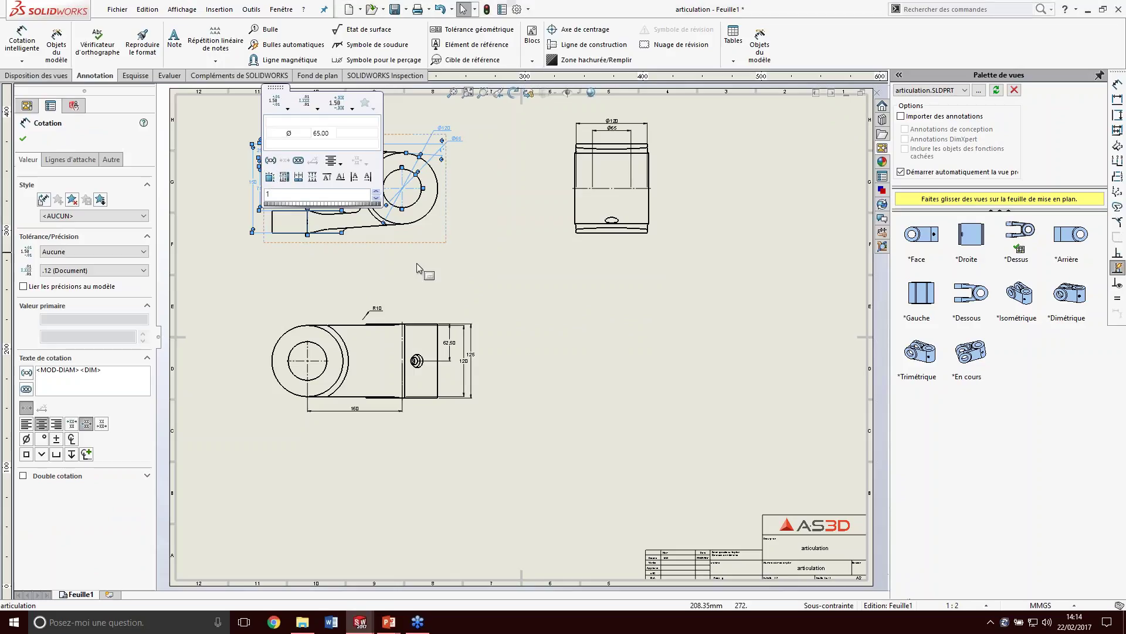
left_click(502, 360)
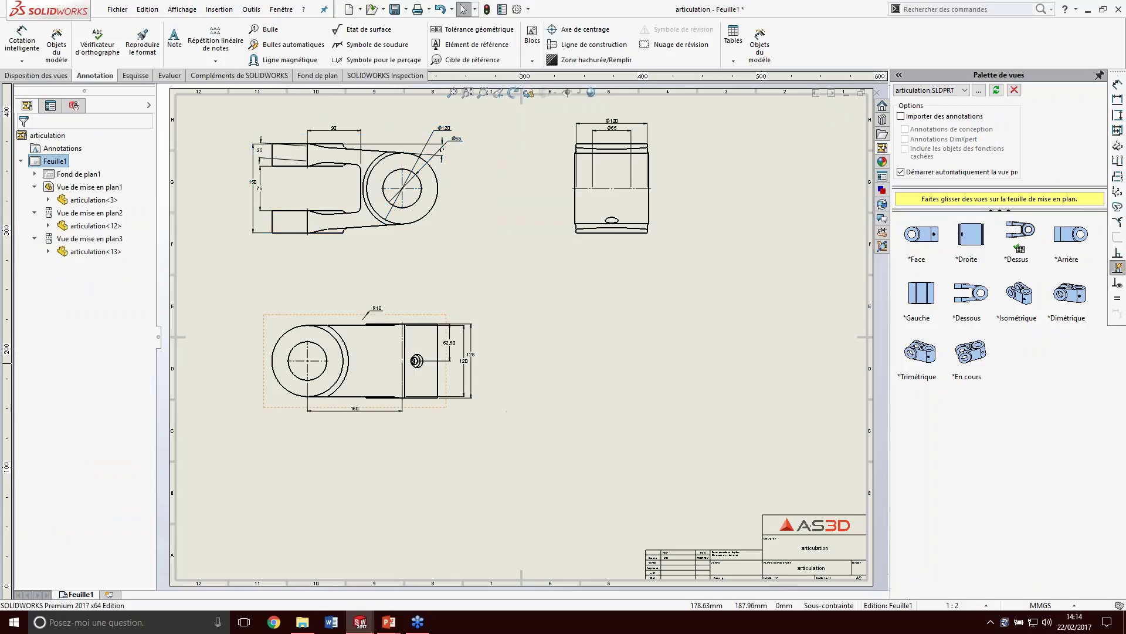
- Create a horizontal section view through the ring's center in the lower projected view and place it directly below
left_click(380, 368)
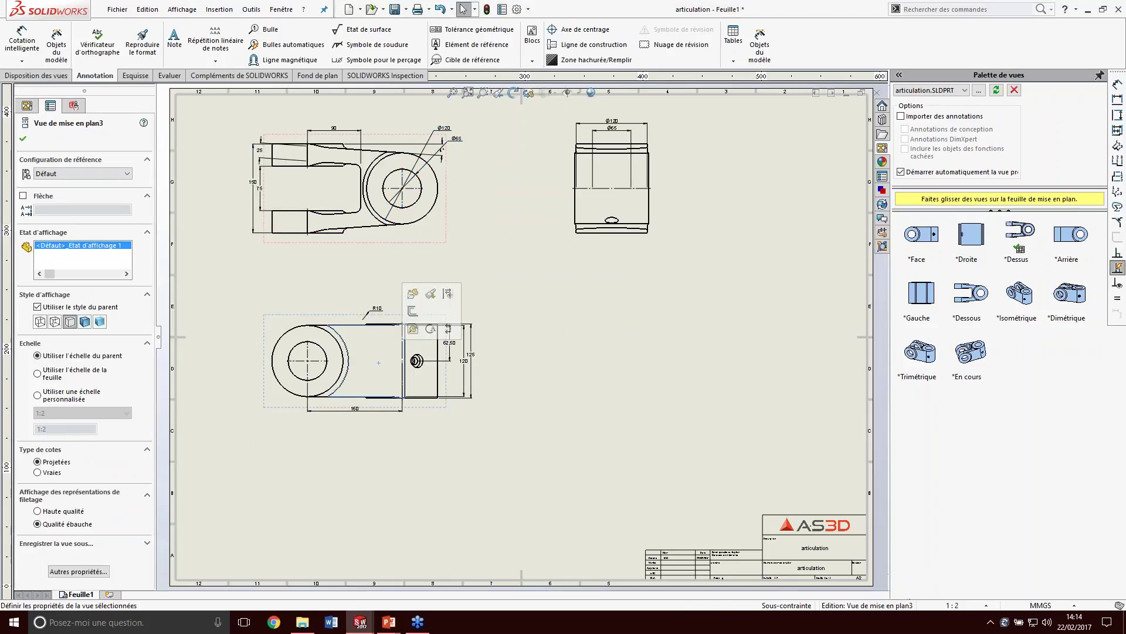
left_click(448, 330)
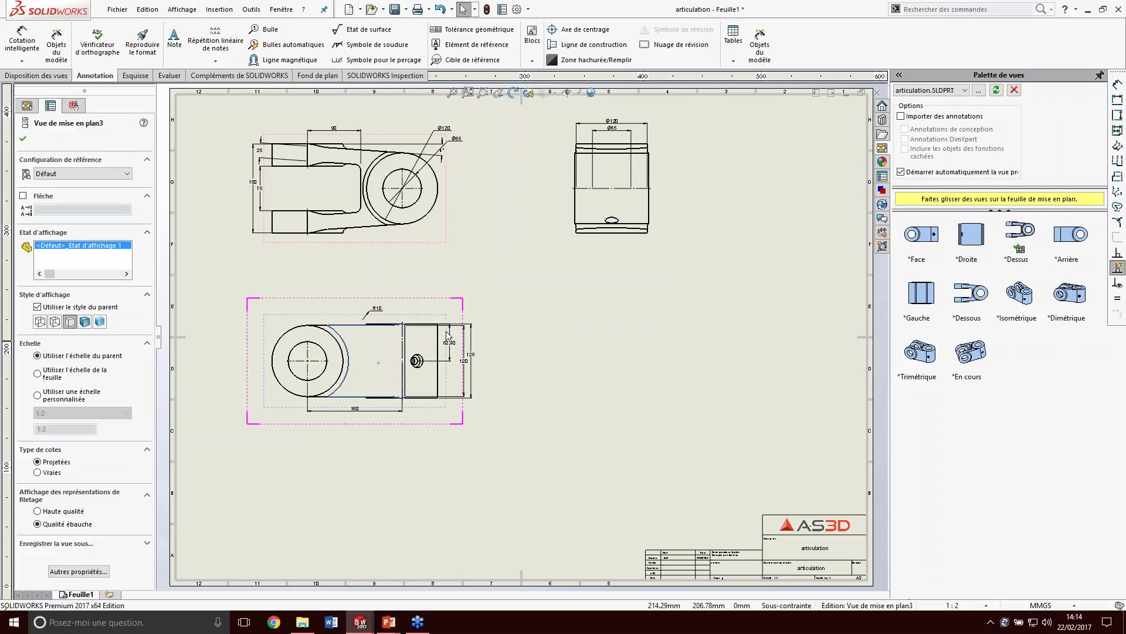
left_click(307, 361)
left_click(265, 386)
left_click(335, 501)
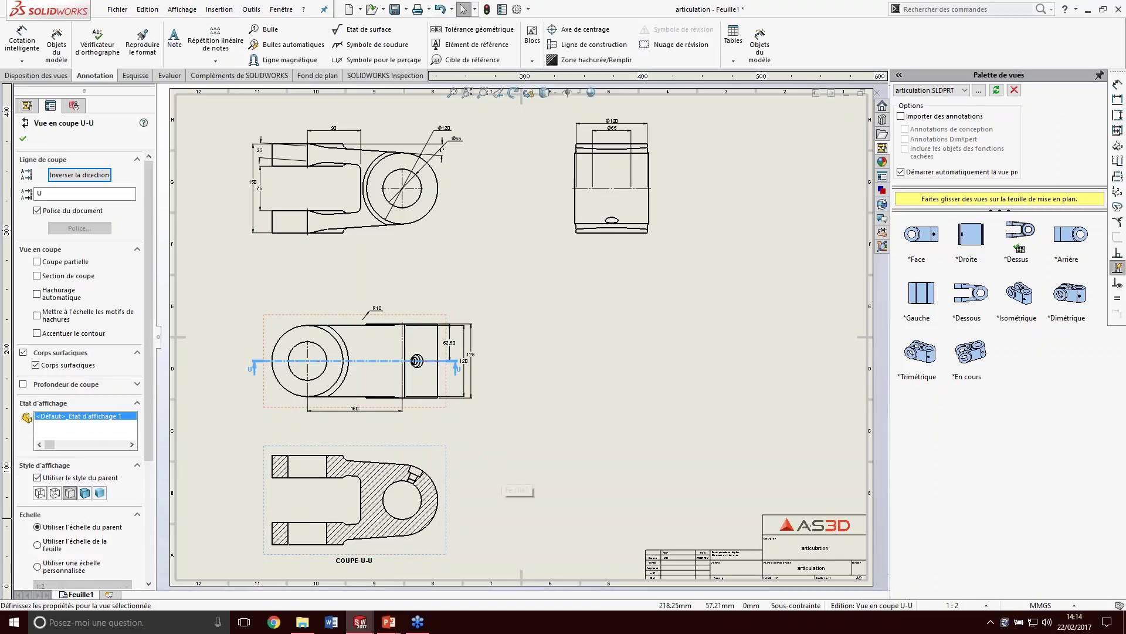
- Add centerlines to the fork holes and grease port in section U-U, plus a center mark on the large bore
middle_click_drag(517, 491, 616, 382)
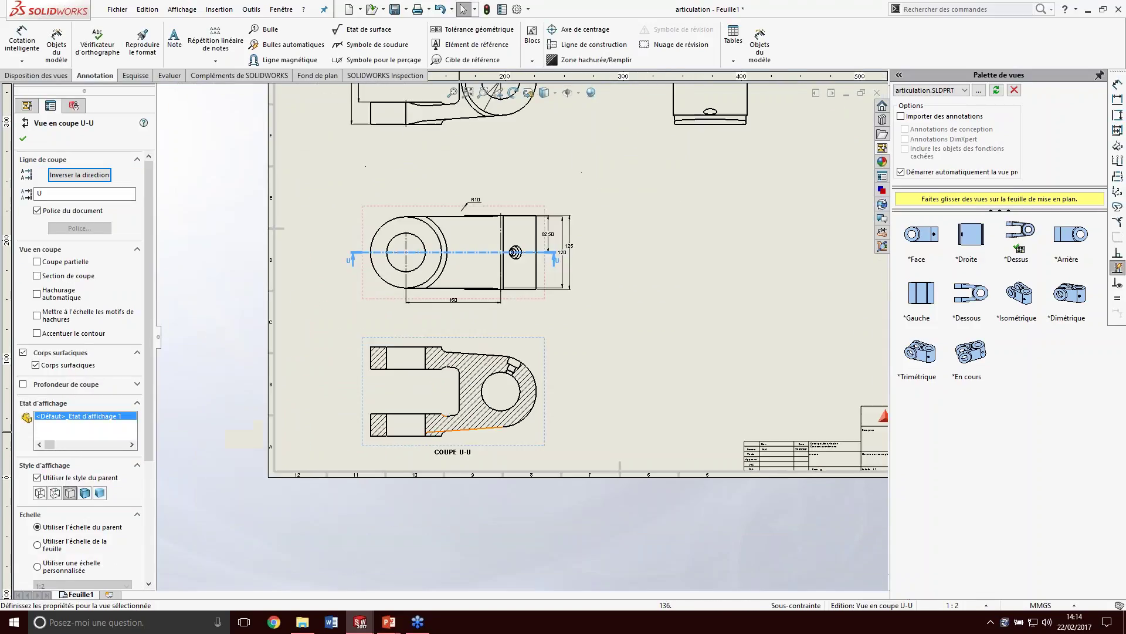
scroll(378, 381, "down", 3)
left_click(594, 44)
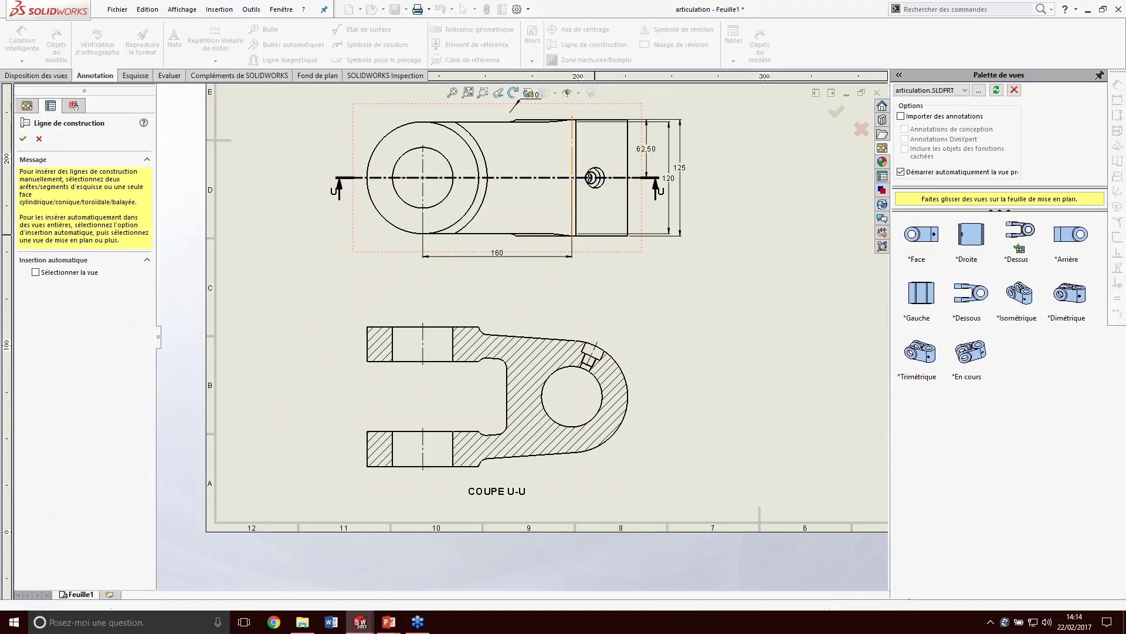
left_click(578, 29)
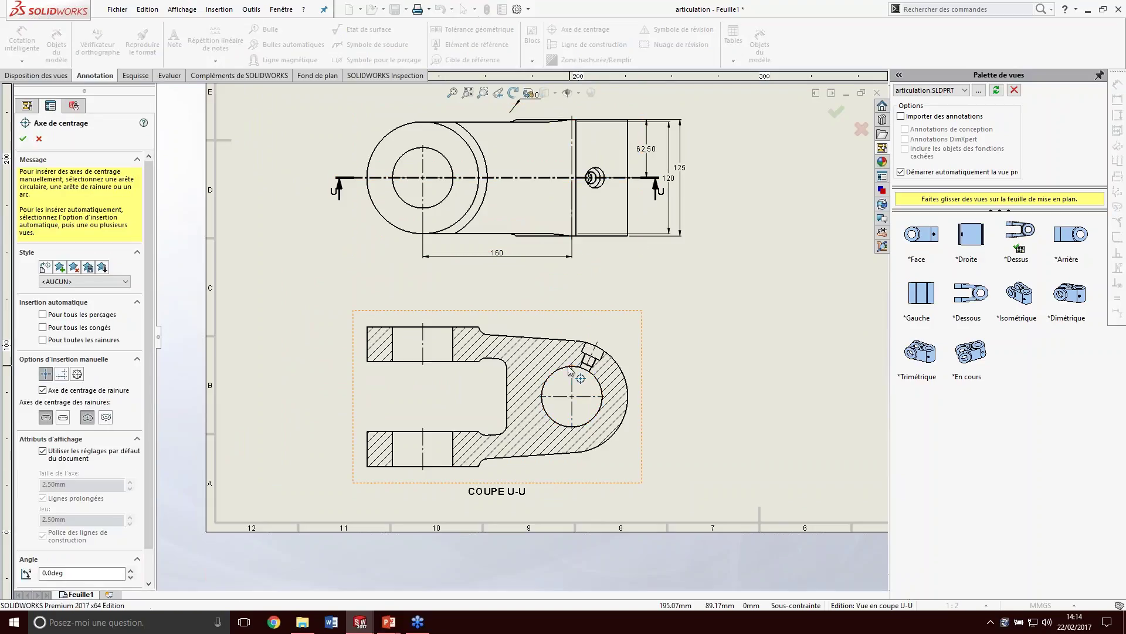
left_click(572, 370)
key("Escape")
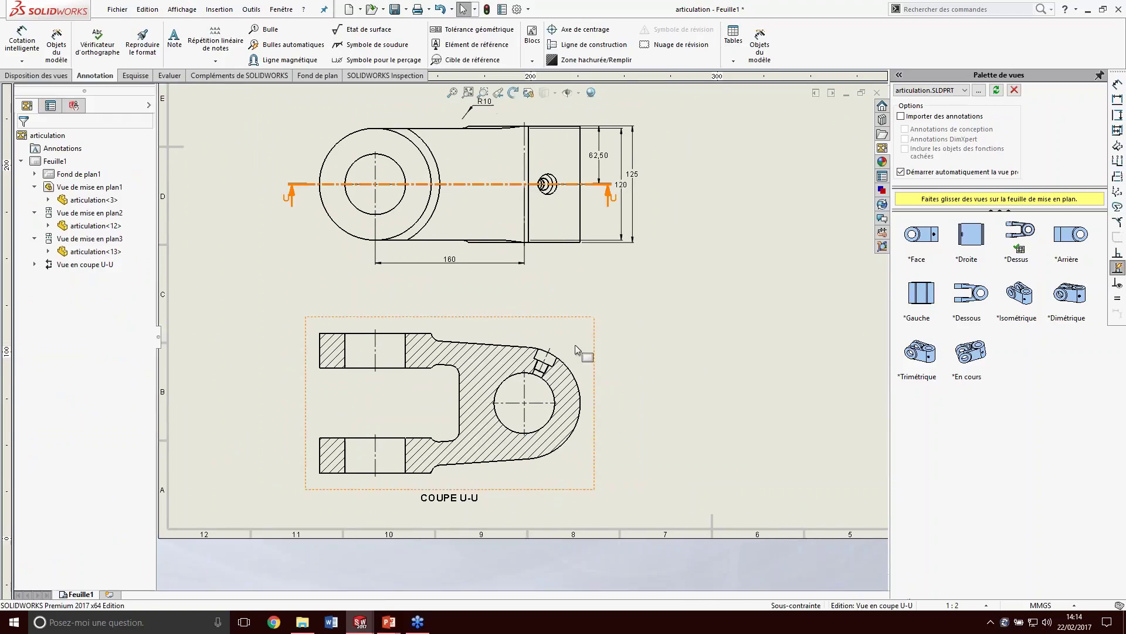
- Create a circular detail view of section U-U's grease port, place it beside the section, and add a centerline to the port
left_click(577, 349)
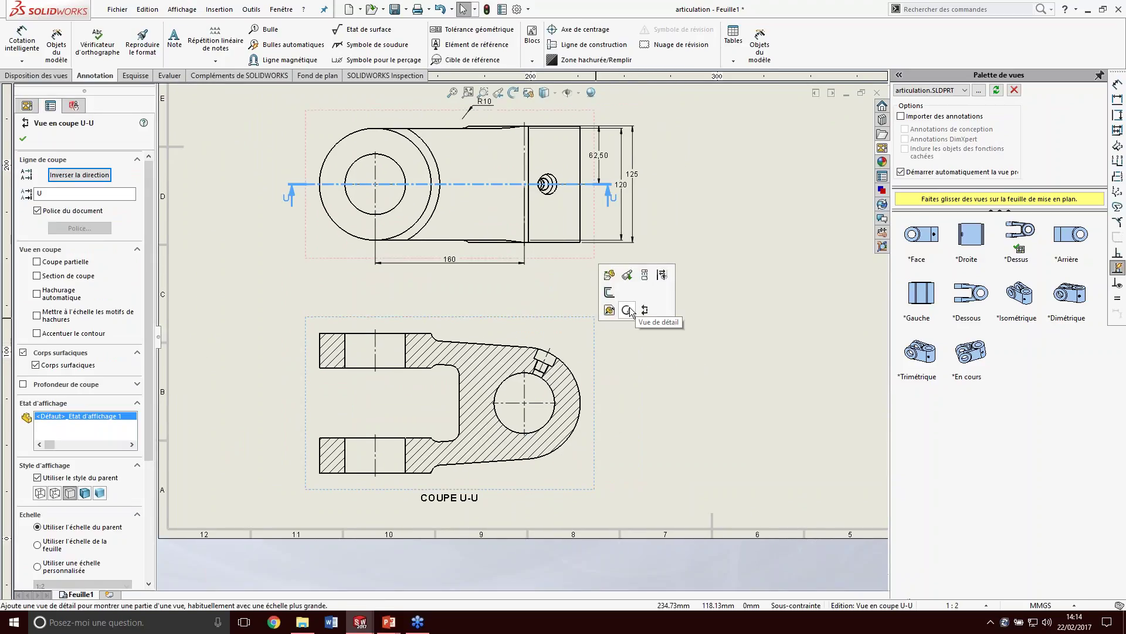
left_click(627, 310)
left_click(547, 352)
left_click(536, 386)
left_click(770, 314)
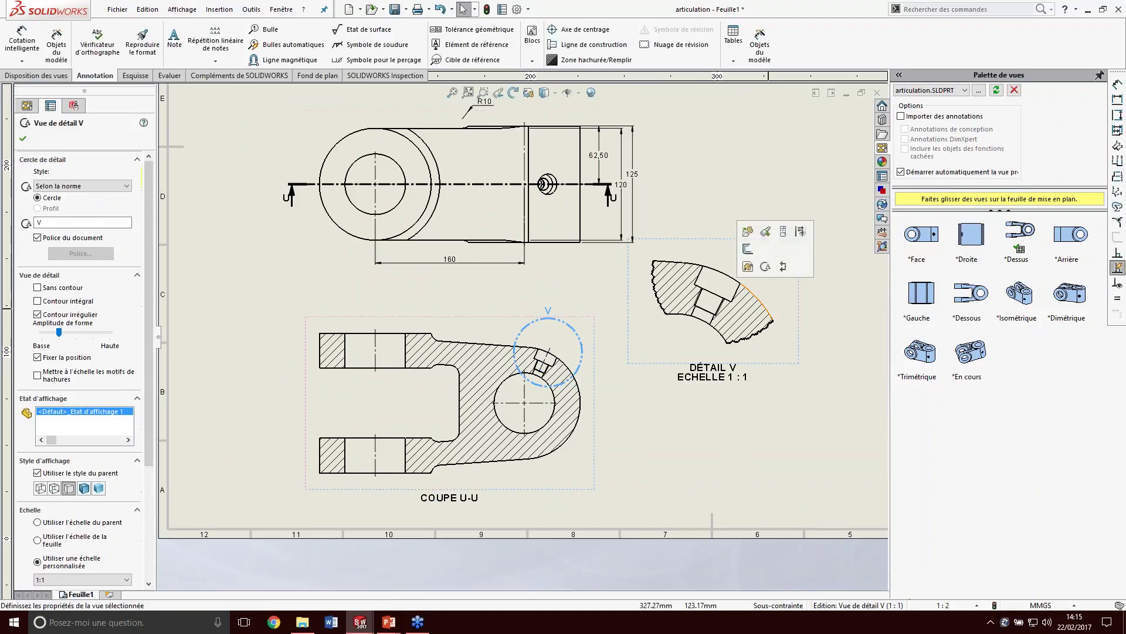
key("Escape")
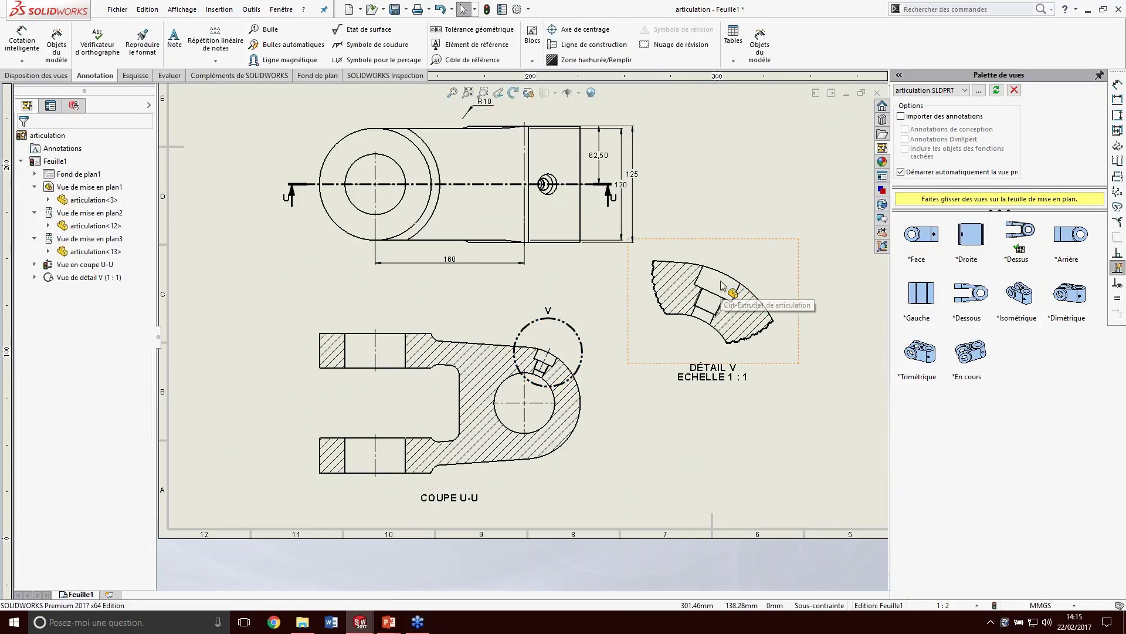
left_click(575, 45)
left_click(761, 270)
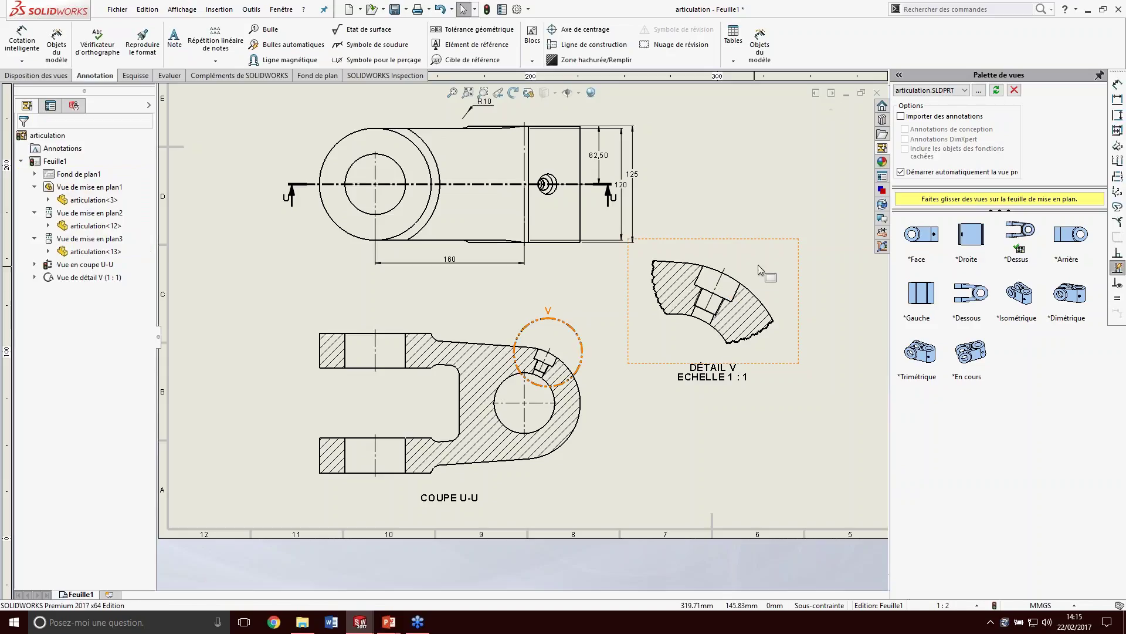
- Import the entire model's remaining dimensions into all drawing views, including the new section and detail
left_click(581, 349)
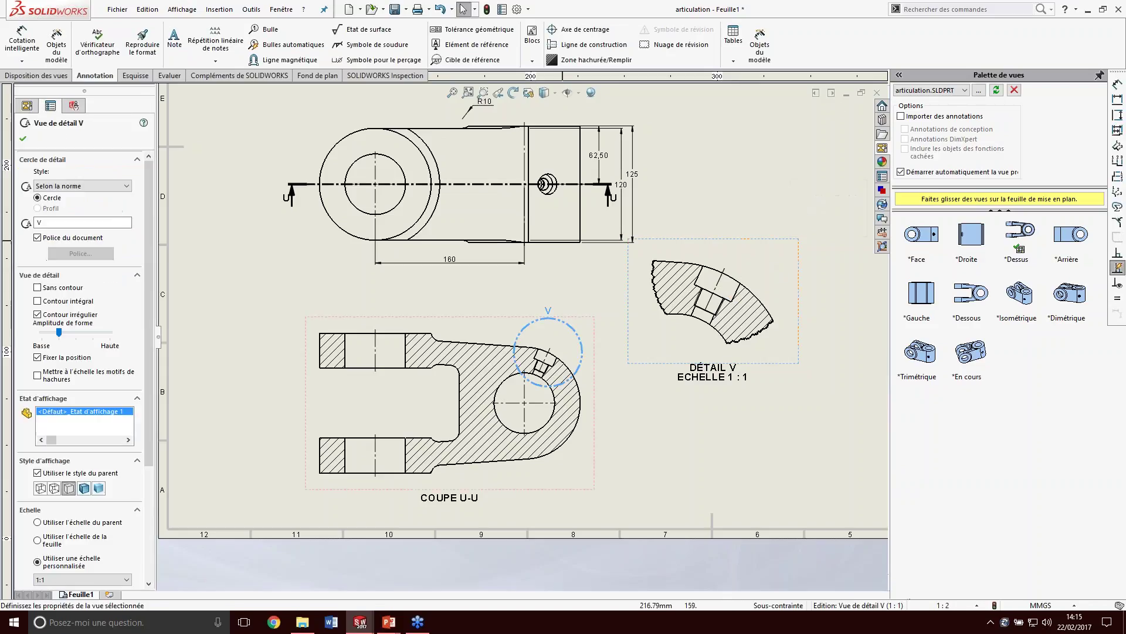
left_click(54, 54)
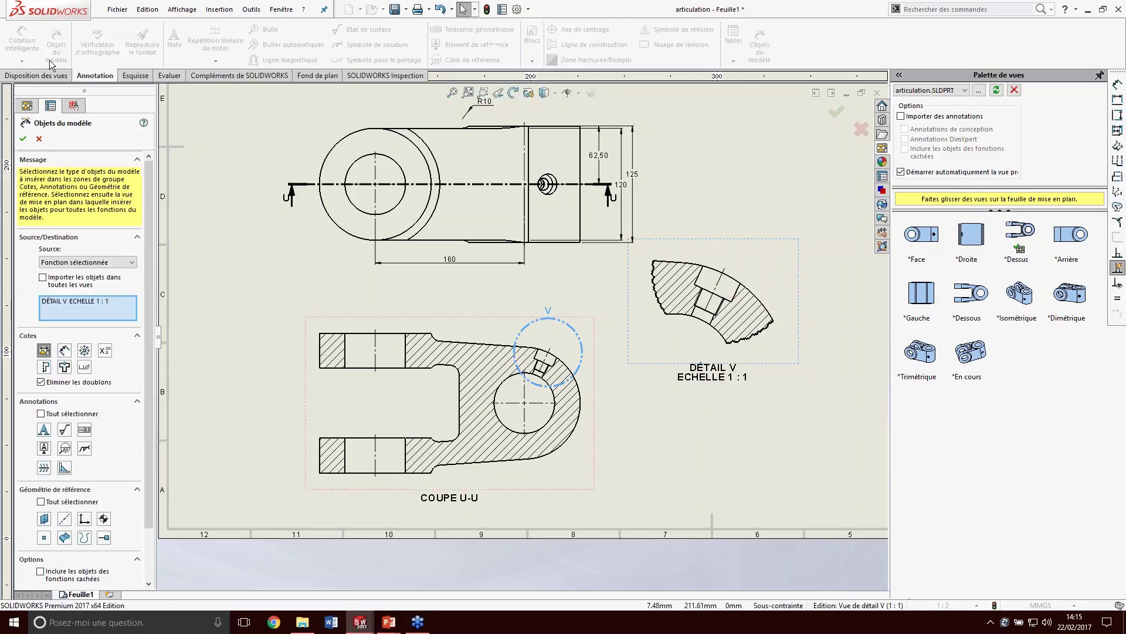
left_click(58, 281)
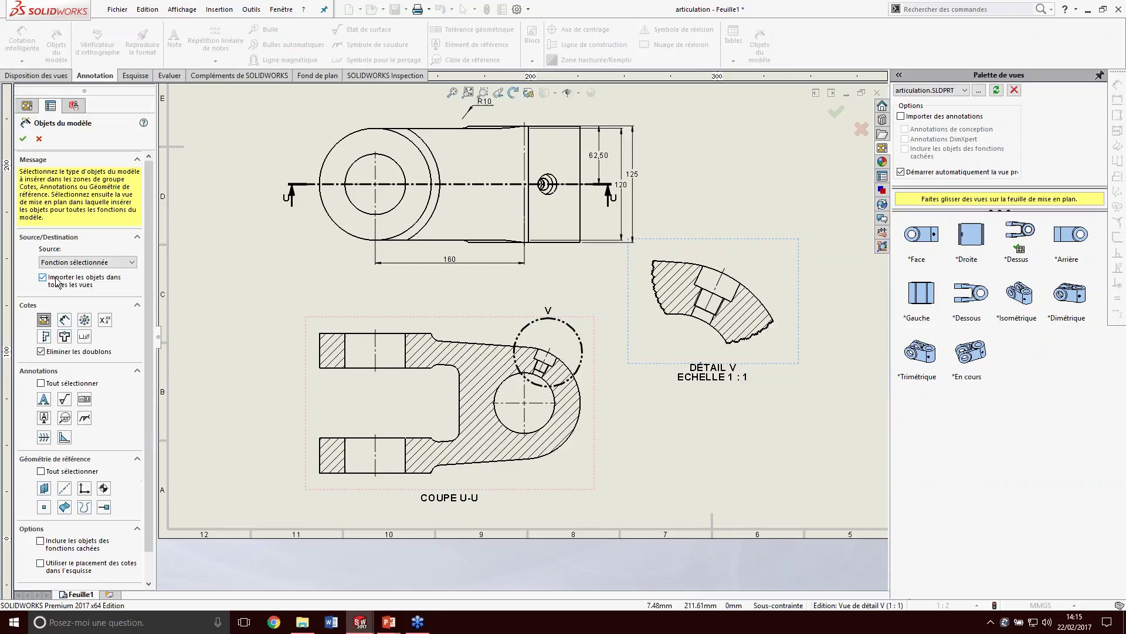
left_click(23, 139)
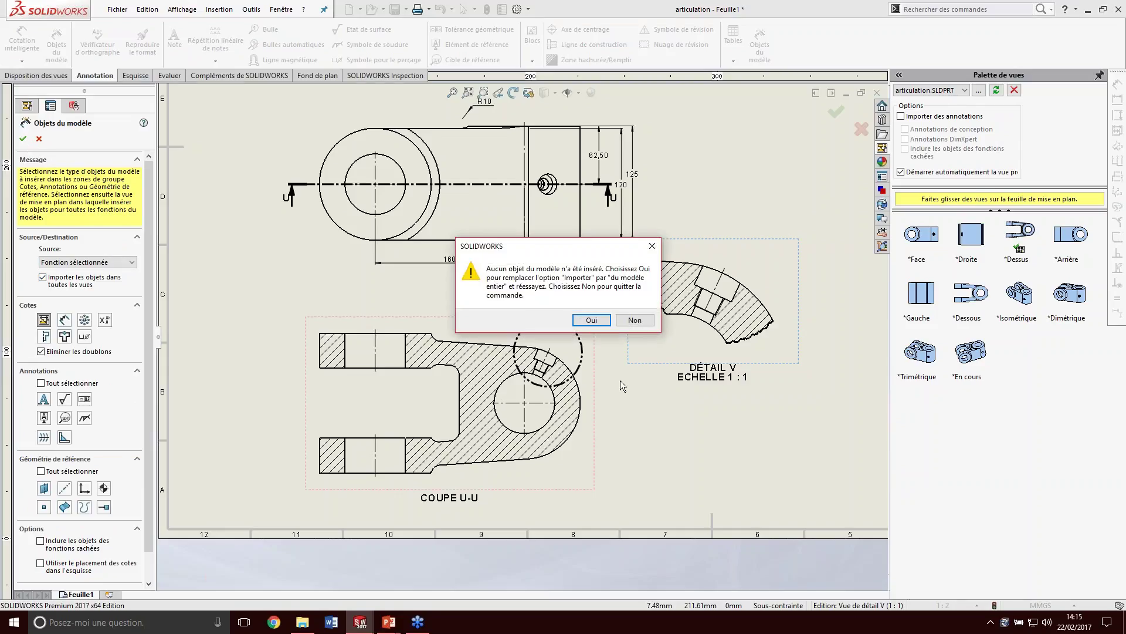
left_click(589, 321)
middle_click_drag(745, 423, 612, 443)
left_click_drag(644, 385, 674, 385)
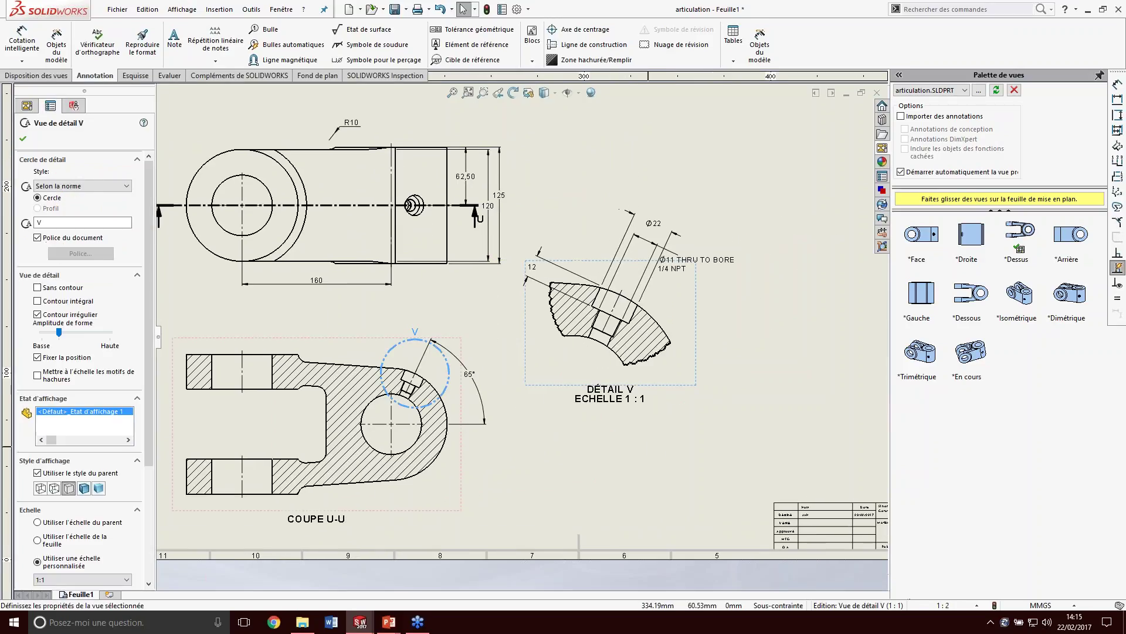
- Place the Trimétrique view of the part in the open area above the title block
middle_click_drag(647, 442, 629, 450)
key("f")
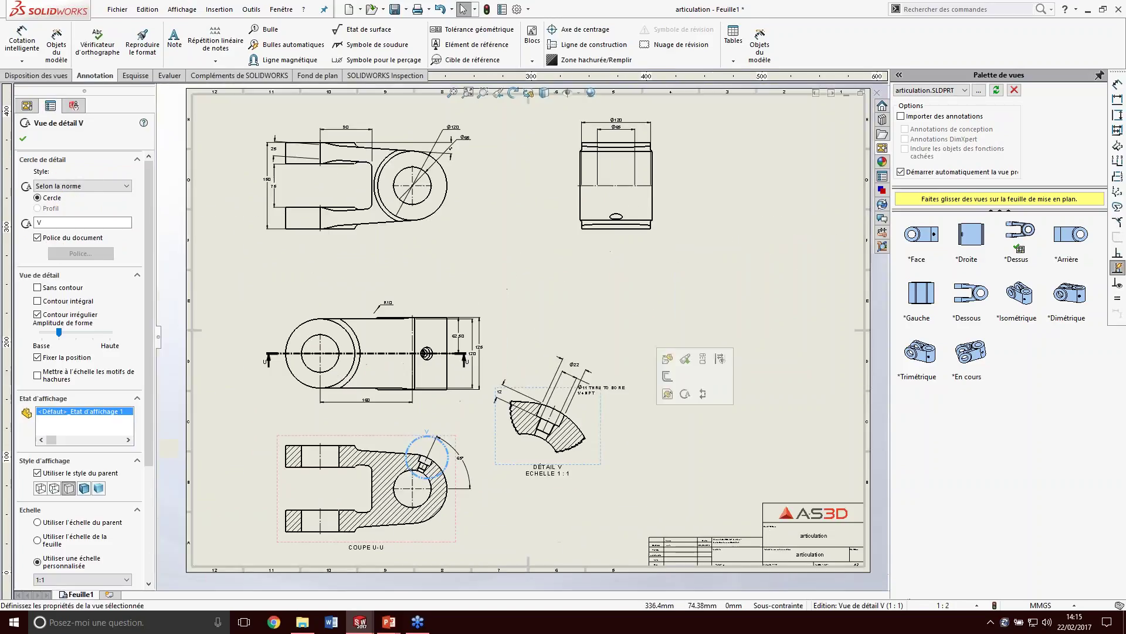
left_click(667, 439)
left_click_drag(927, 372, 711, 324)
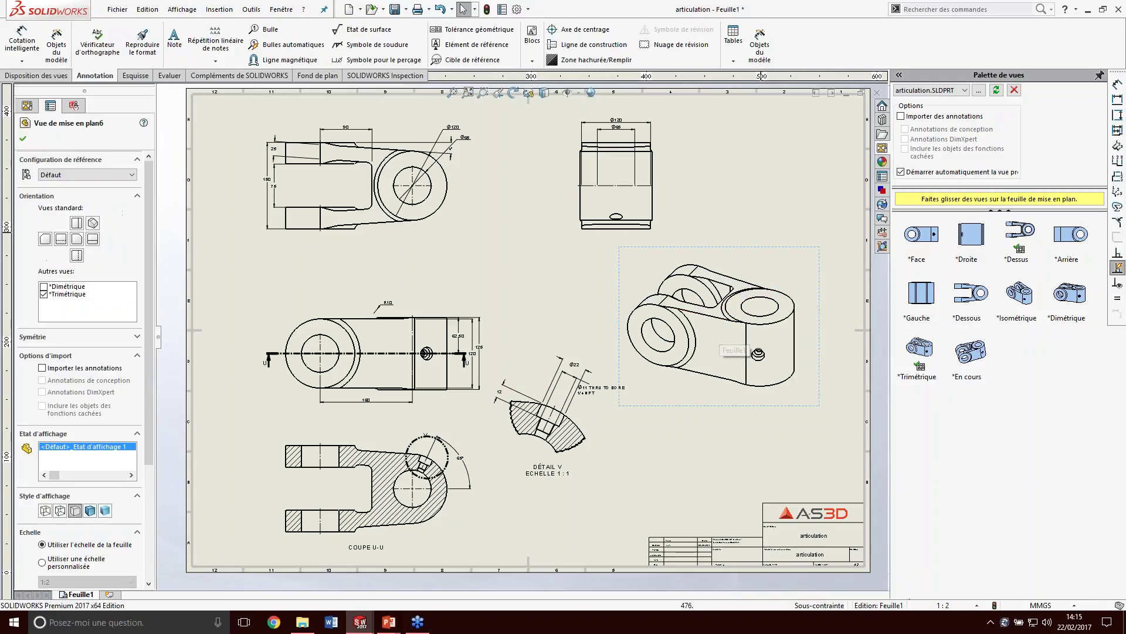
- Rotate the trimetric view in 3D to show the ring's bore more face-on, and shift the view slightly lower on the sheet
left_click(528, 93)
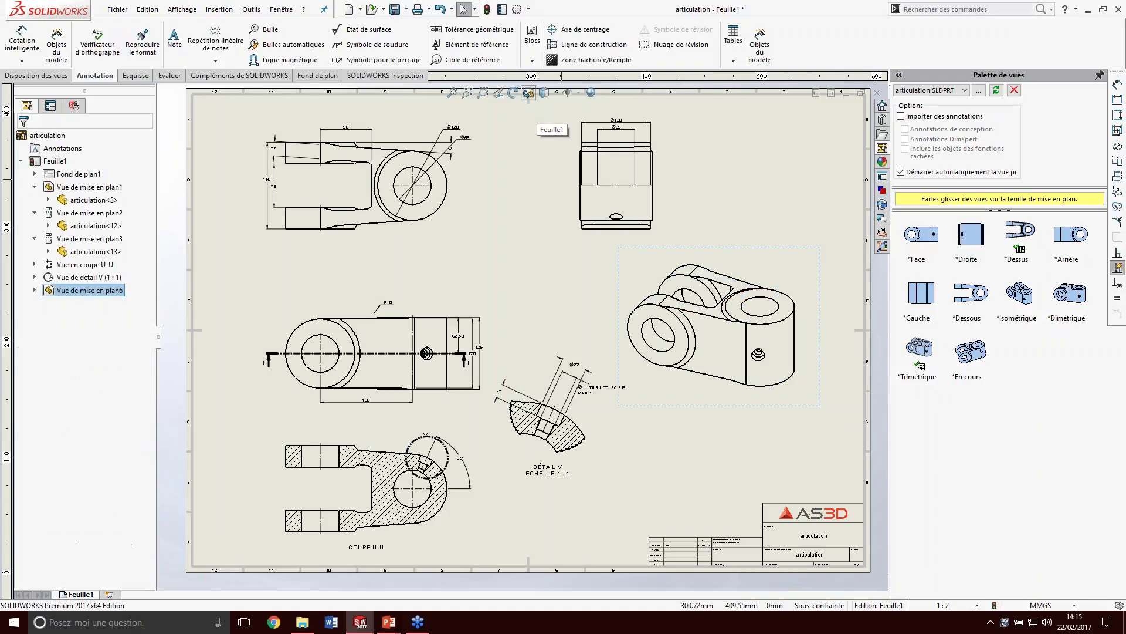
left_click_drag(705, 321, 711, 326)
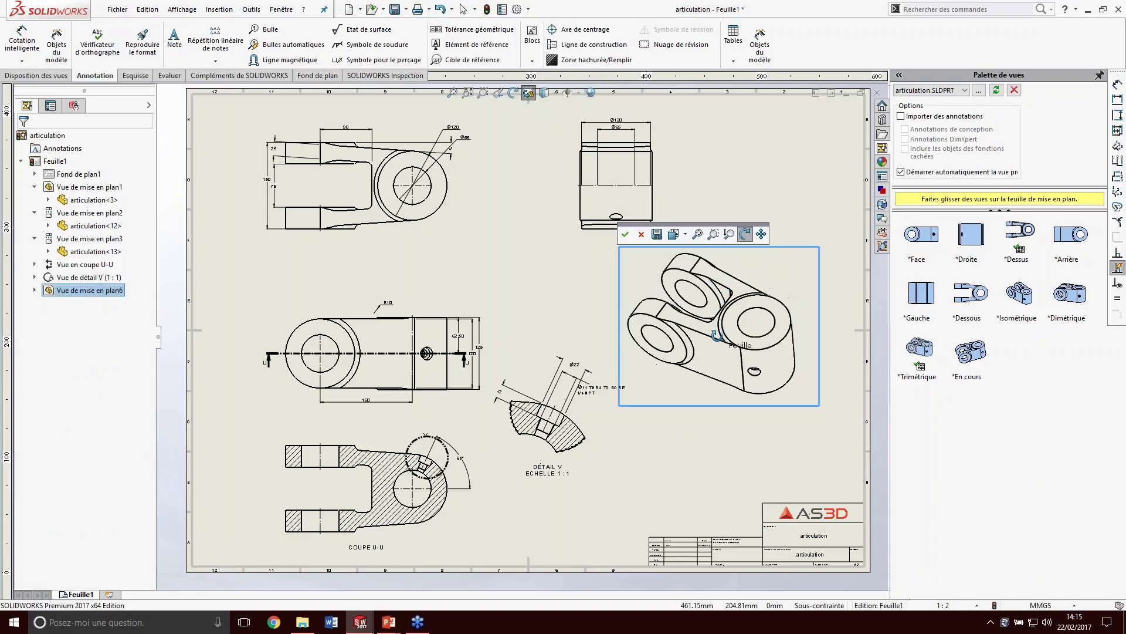
left_click(625, 235)
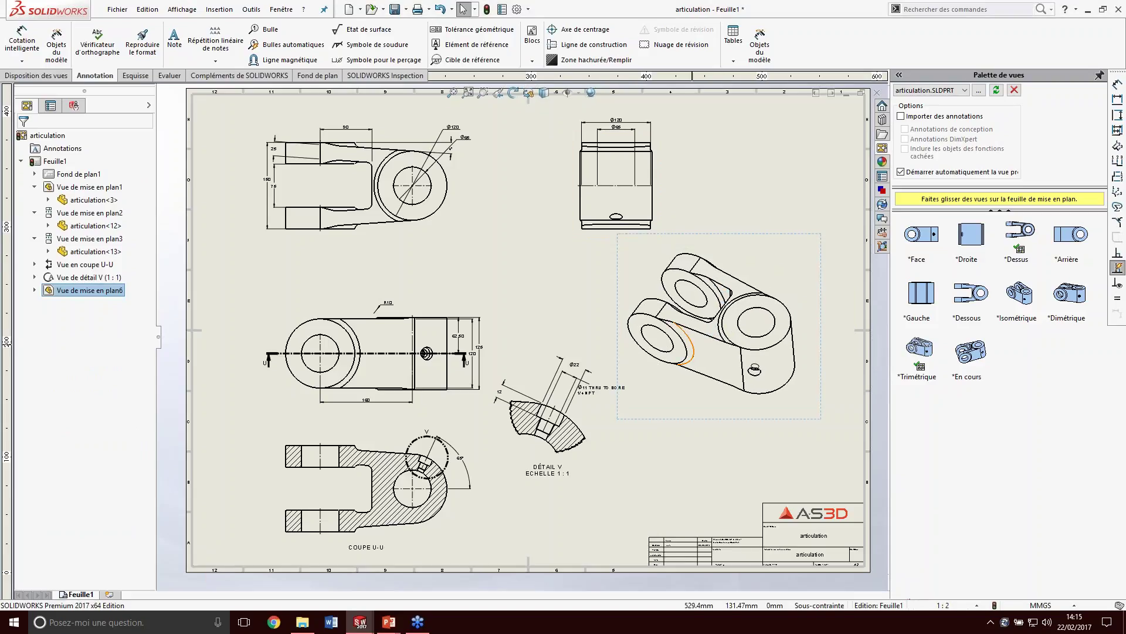
left_click_drag(779, 420, 789, 449)
key("Escape")
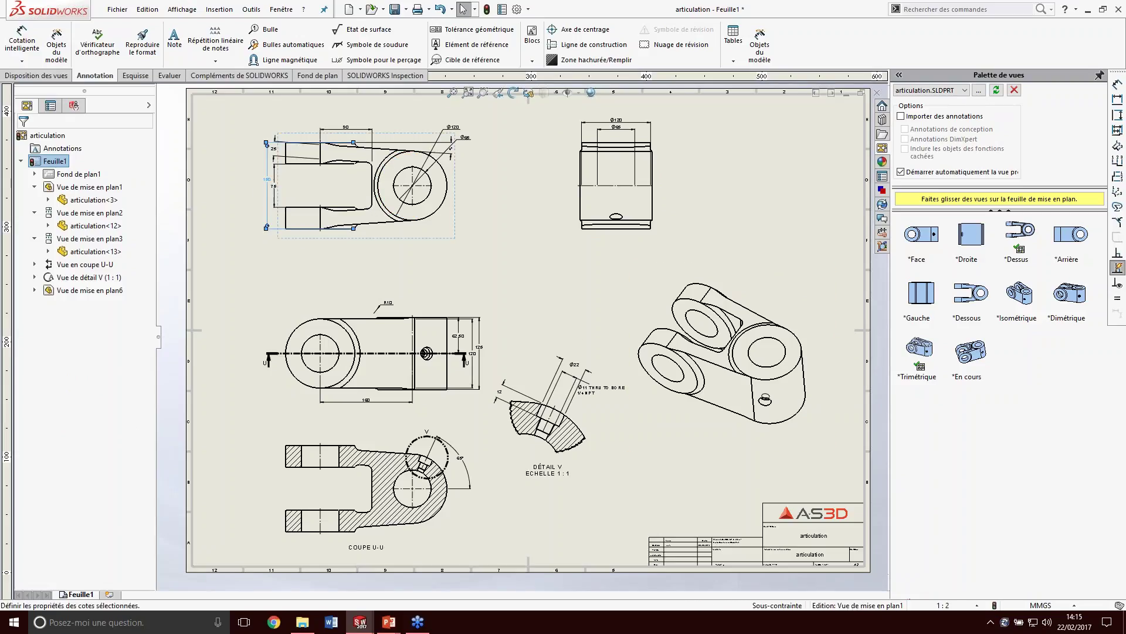
- Set the fork's overall width dimension in the Dessus view to 200 mm and rebuild the drawing
left_click(271, 184)
double_click(271, 185)
type("200")
key("Return")
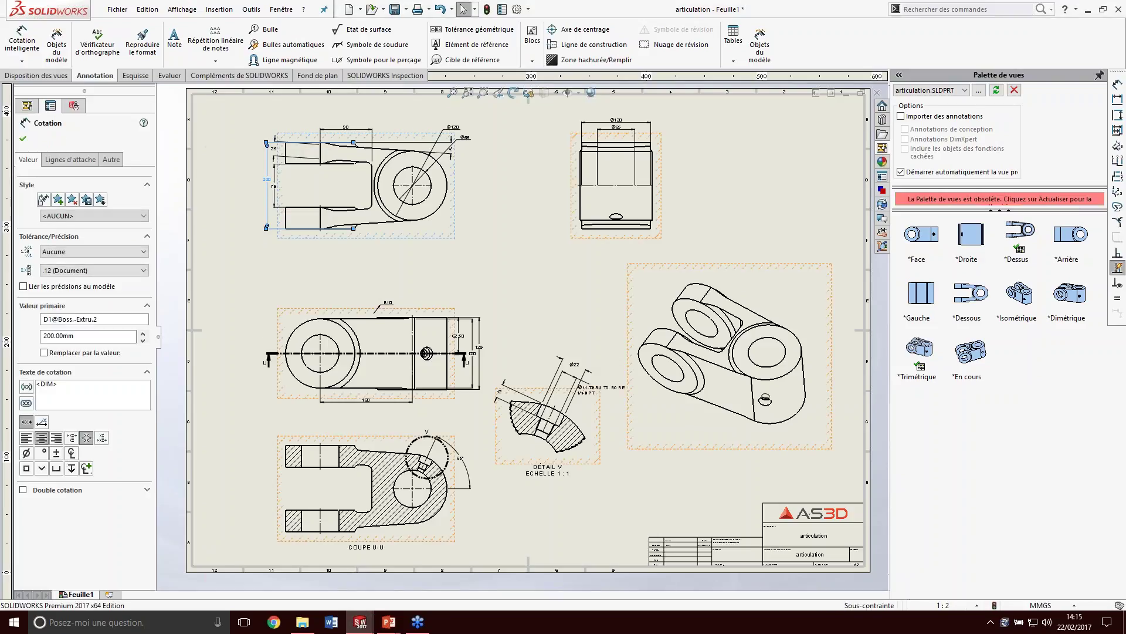
left_click(23, 139)
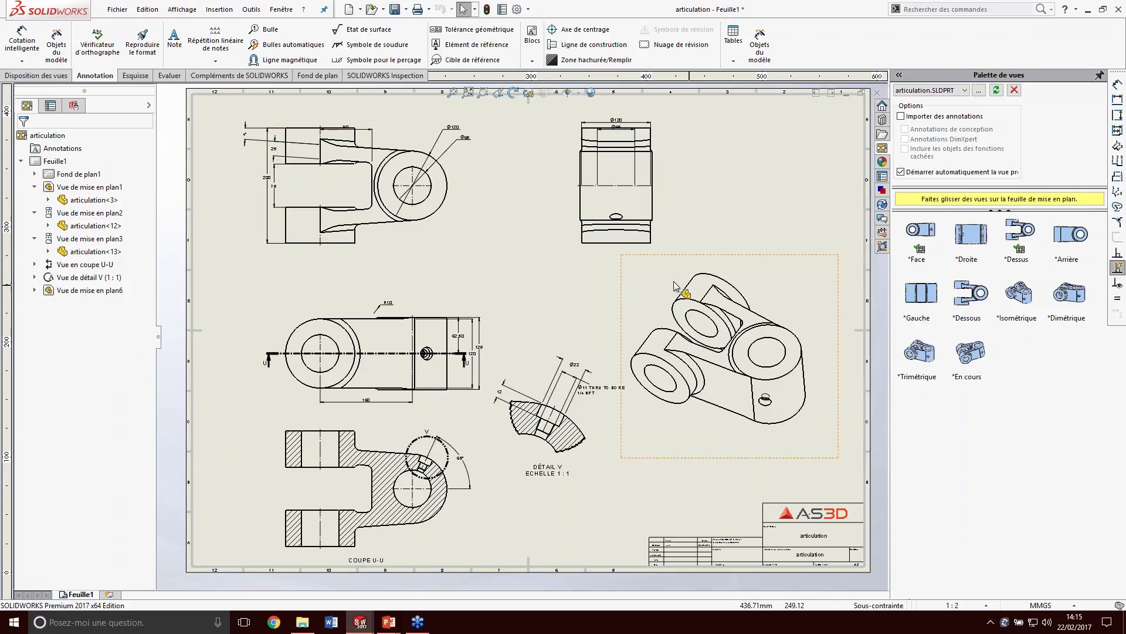
- Set the fork's overall width dimension to 150 mm and rebuild all the drawing views
double_click(267, 178)
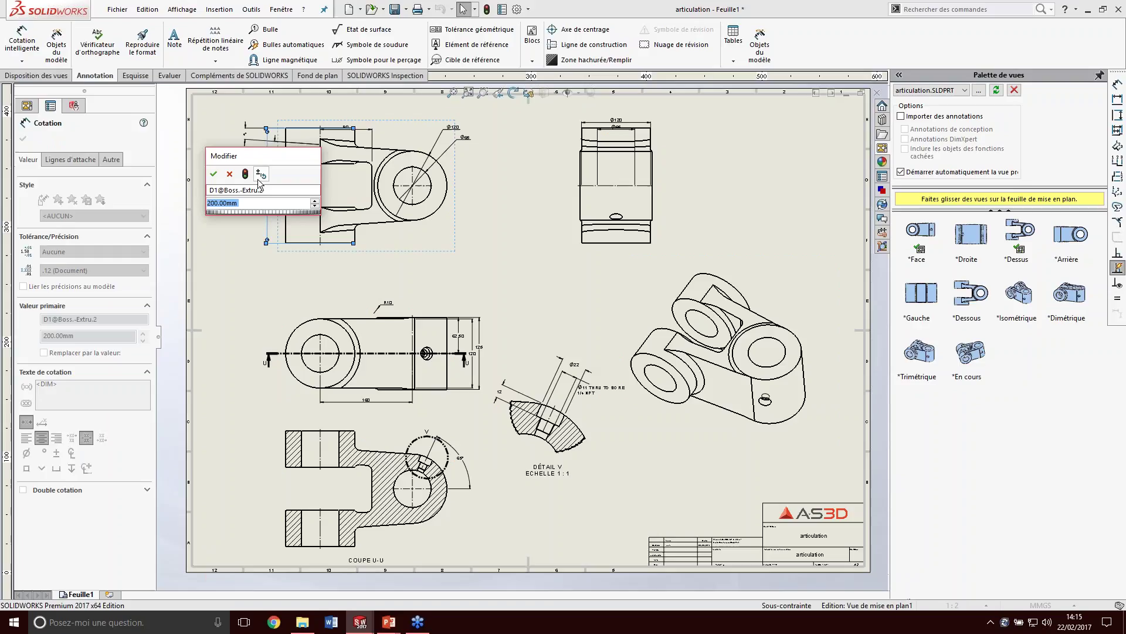
type("15")
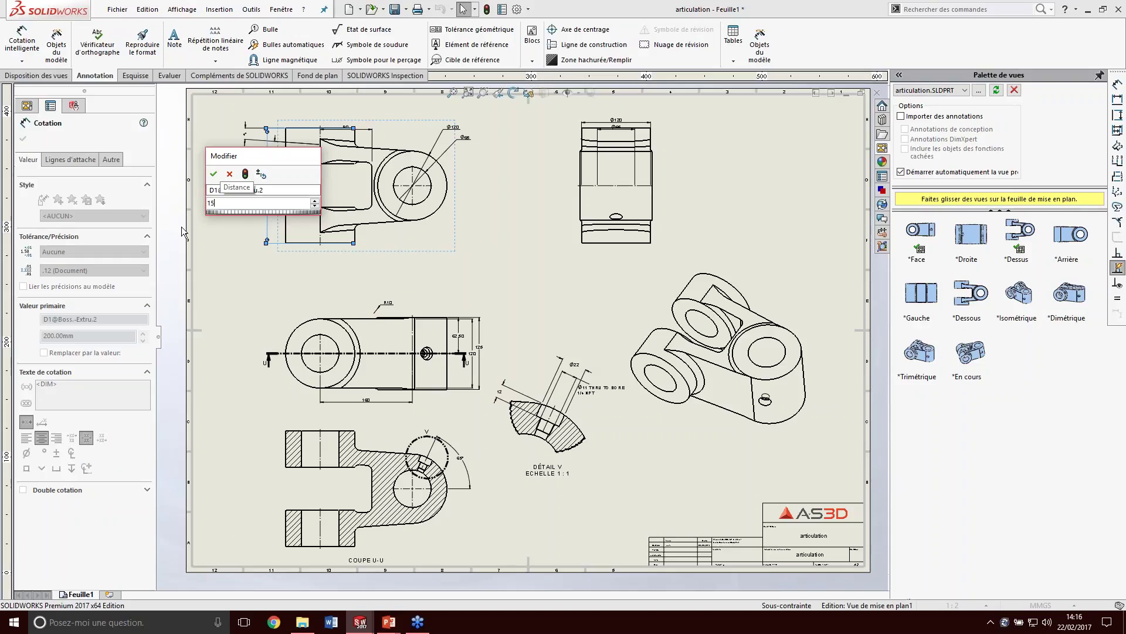
type("0")
key("Return")
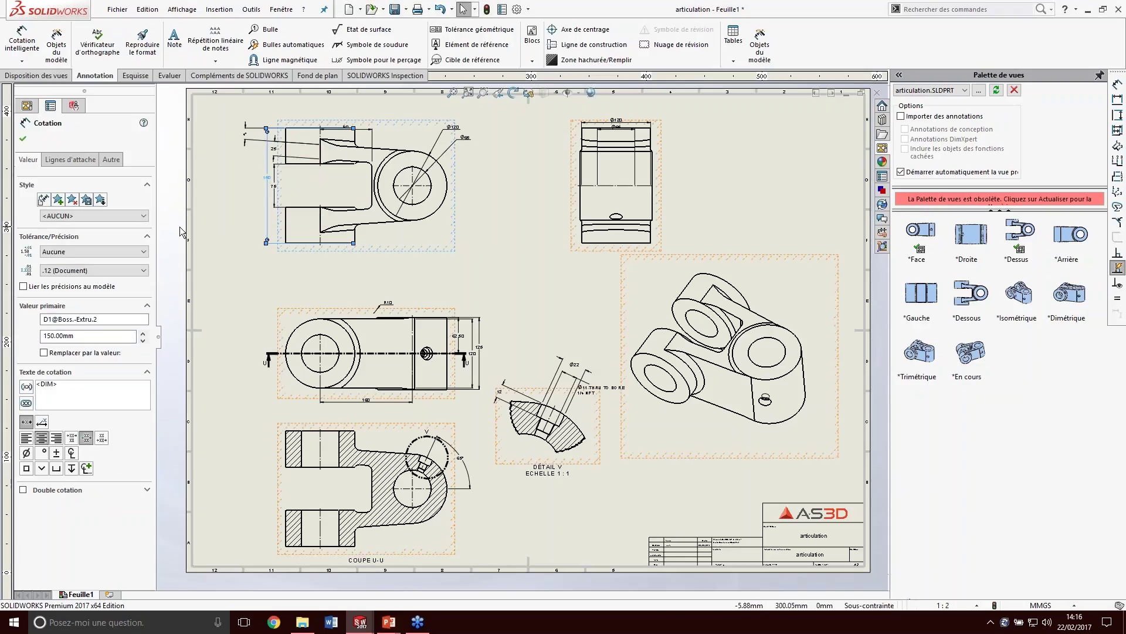
left_click(23, 138)
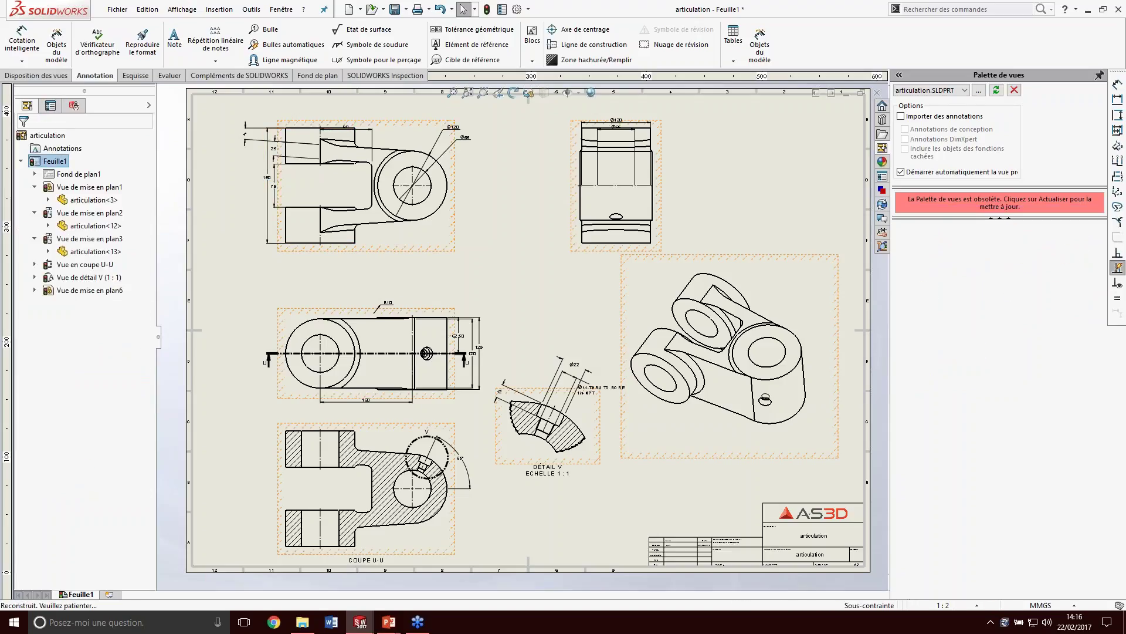
key("ctrl+b")
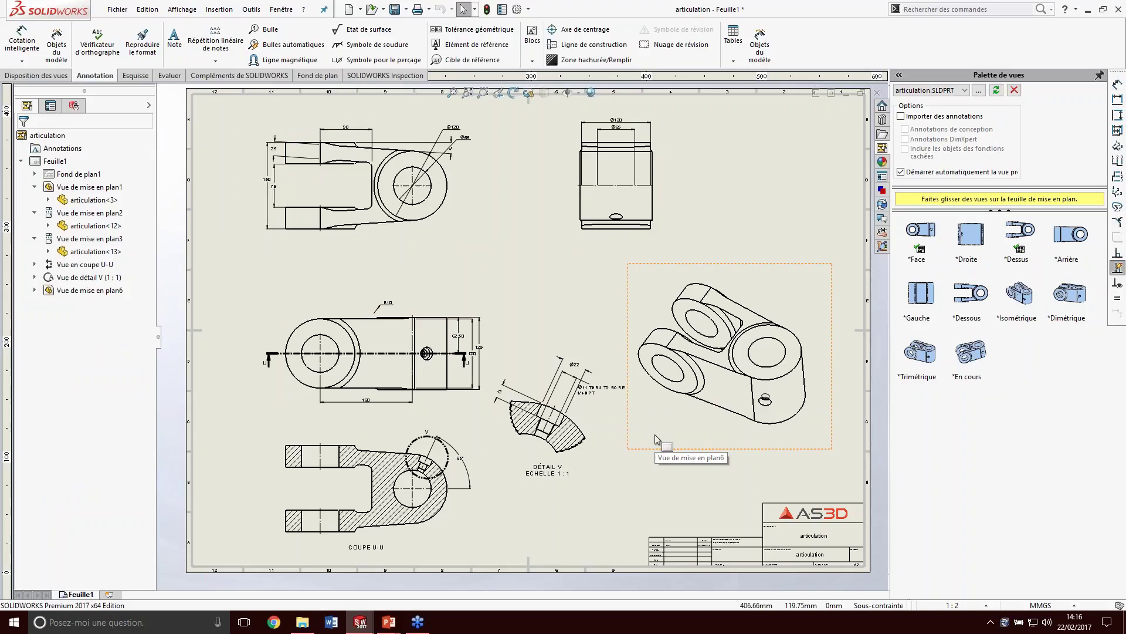
left_click(635, 477)
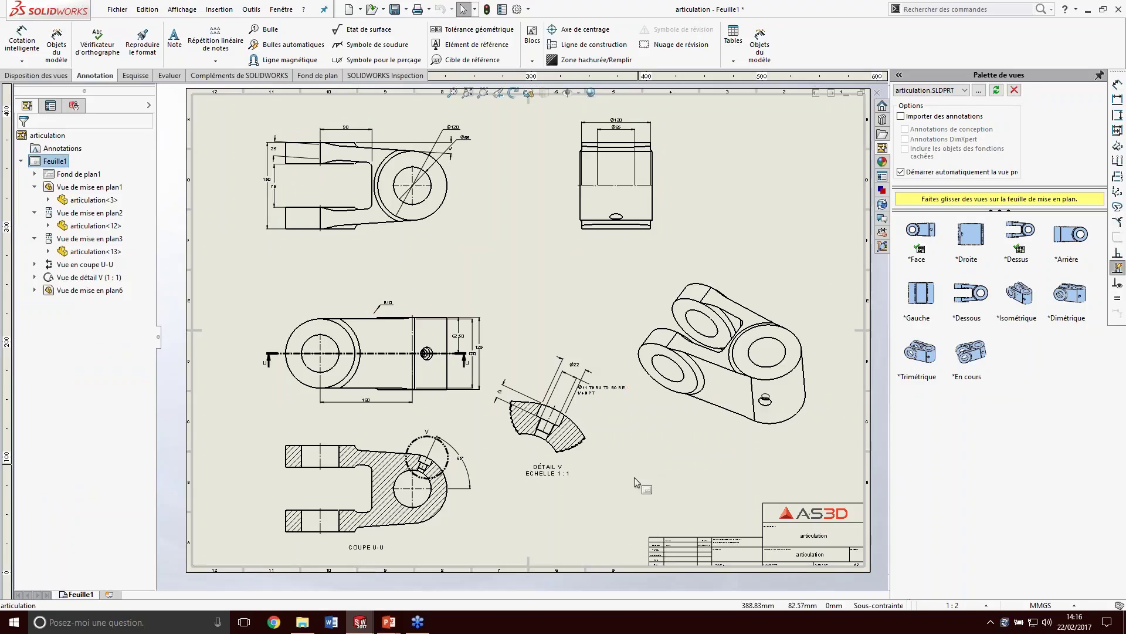
key("alt+Tab")
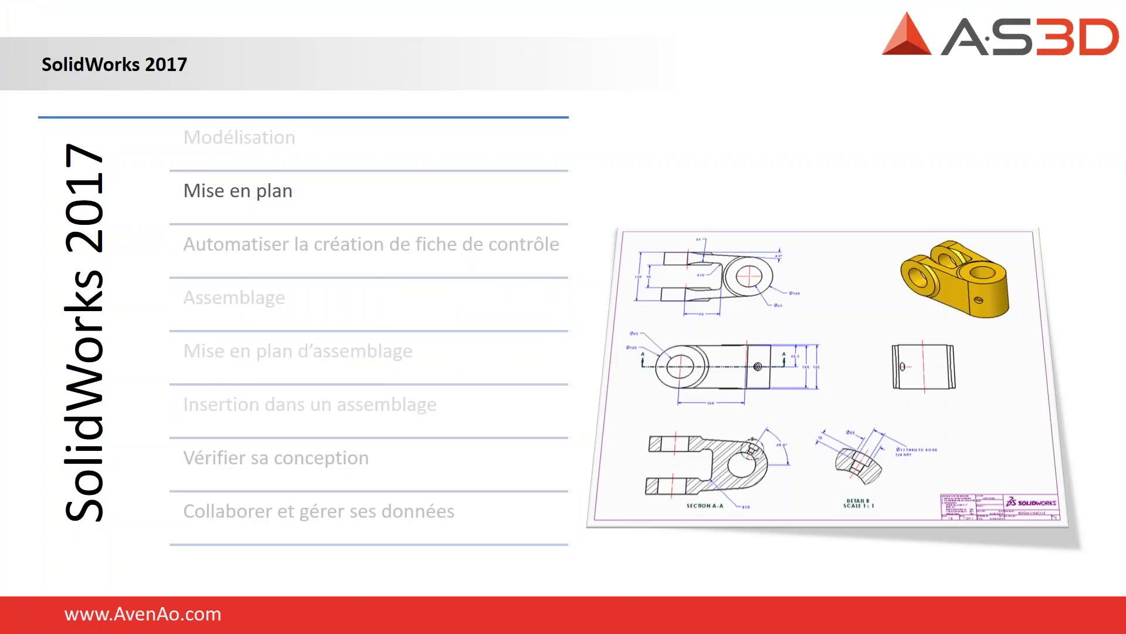
key("Right")
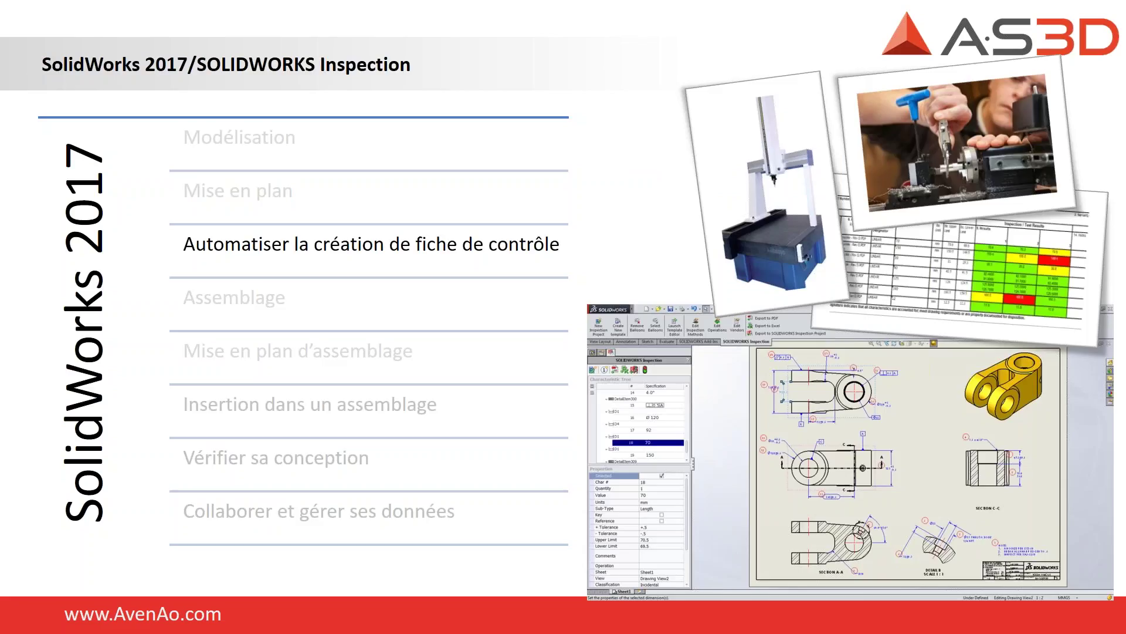
key("alt+Tab")
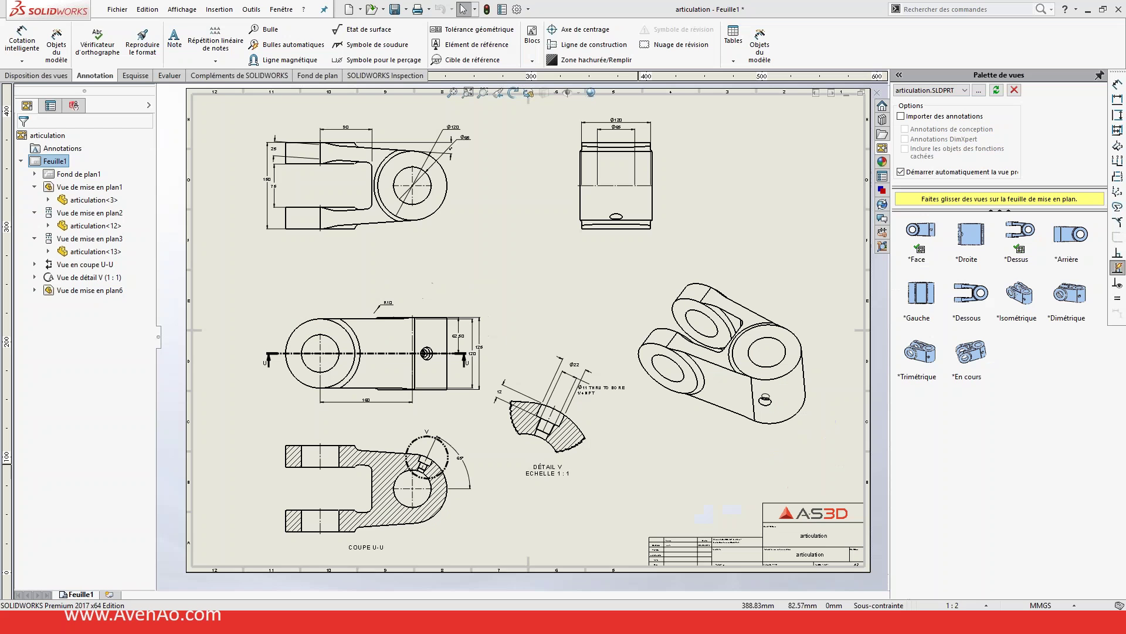
- Switch to the open KNUCKLE drawing and bring its toleranced views closer
key("ctrl+Tab")
key("ctrl+Tab")
key("ctrl+Tab")
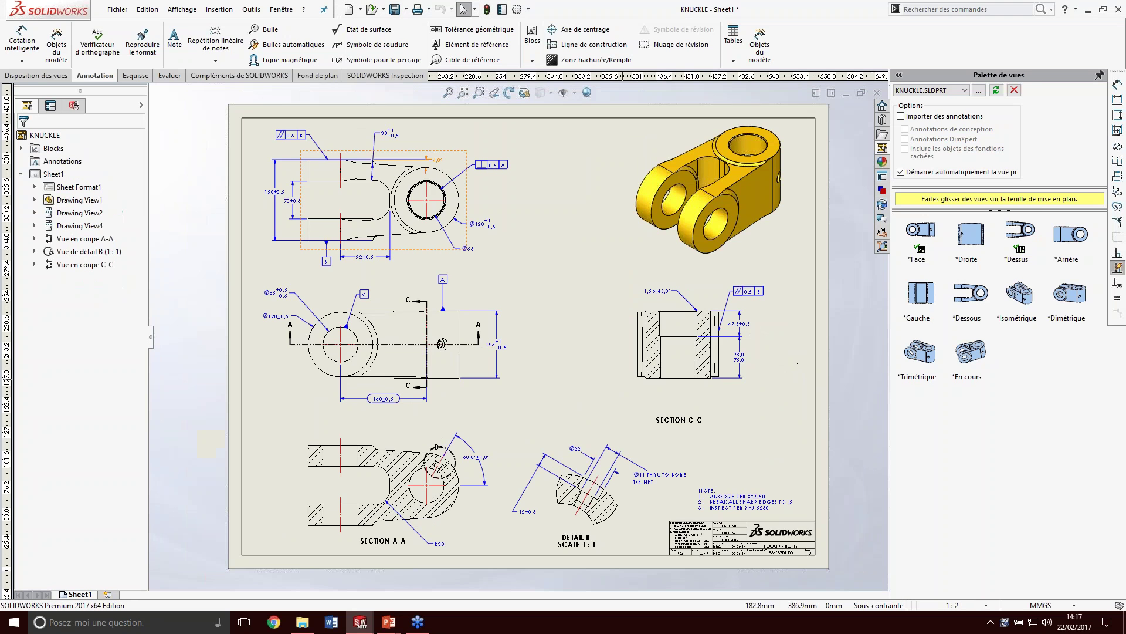
scroll(426, 117, "up", 1)
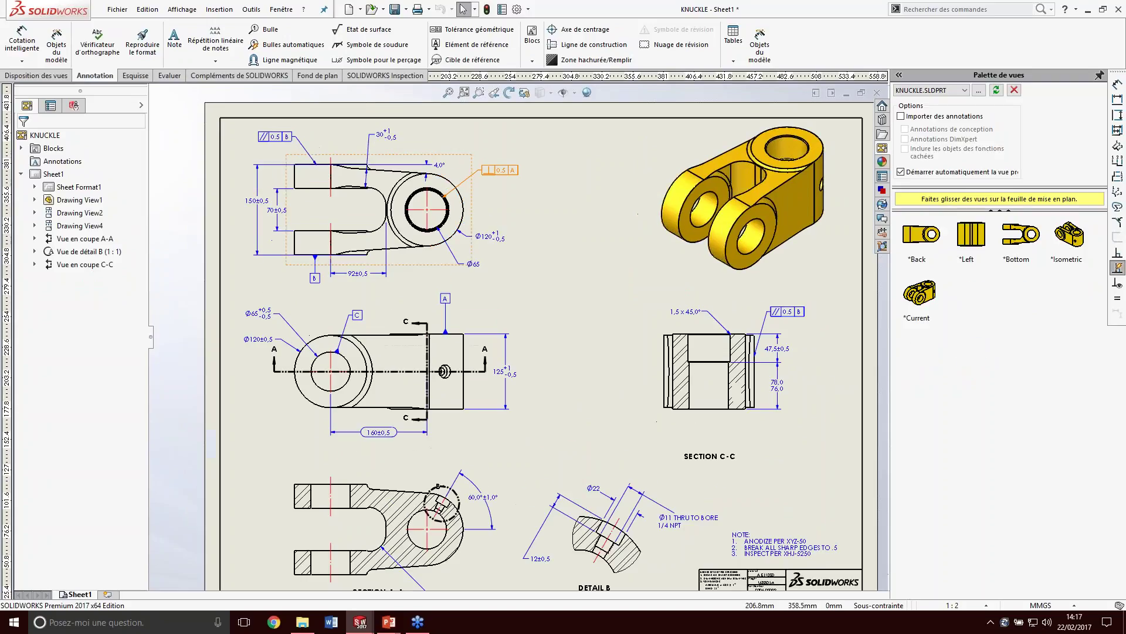
- Examine the toleranced dimensions and datums in the upper views and the tolerance settings of the 160 mm inspection dimension
scroll(475, 122, "up", 1)
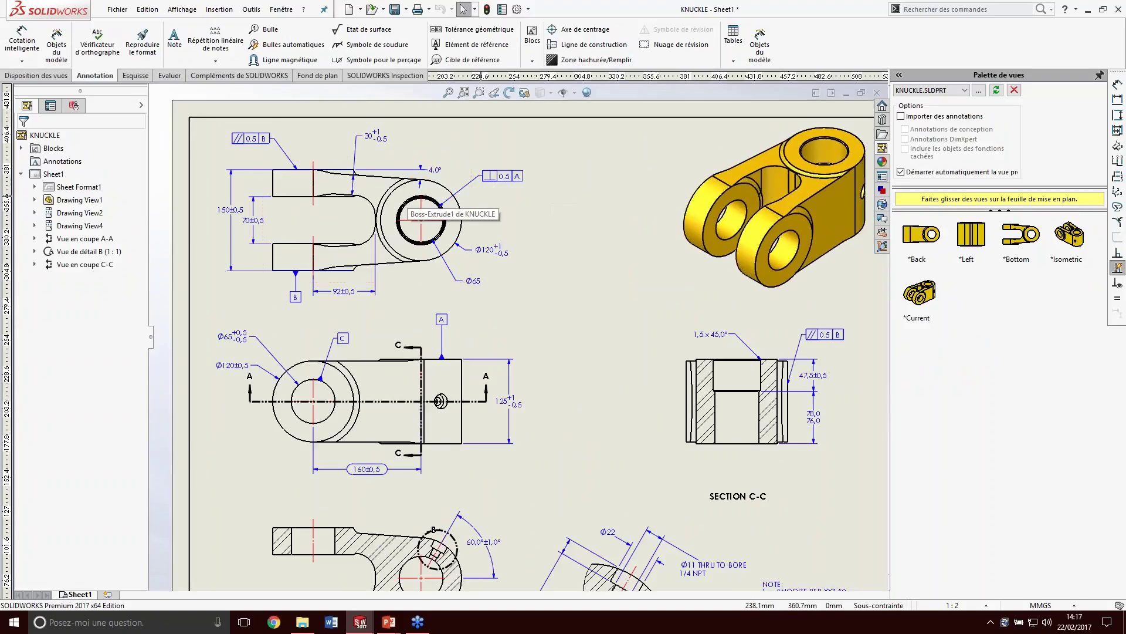
scroll(411, 205, "up", 1)
scroll(479, 194, "up", 1)
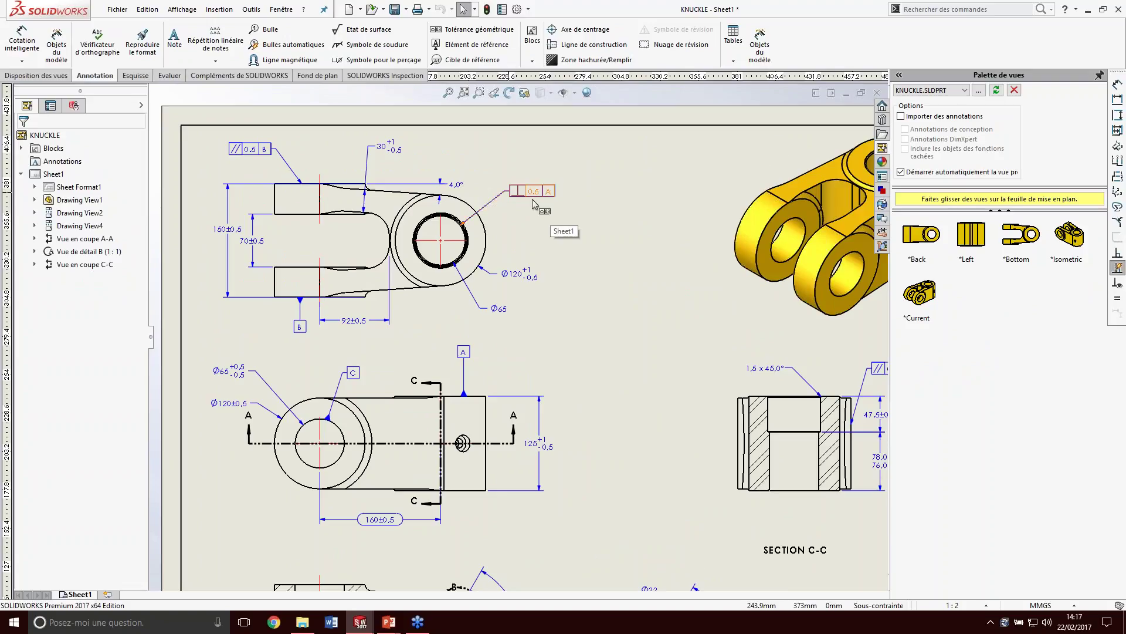
middle_click_drag(522, 245, 528, 242)
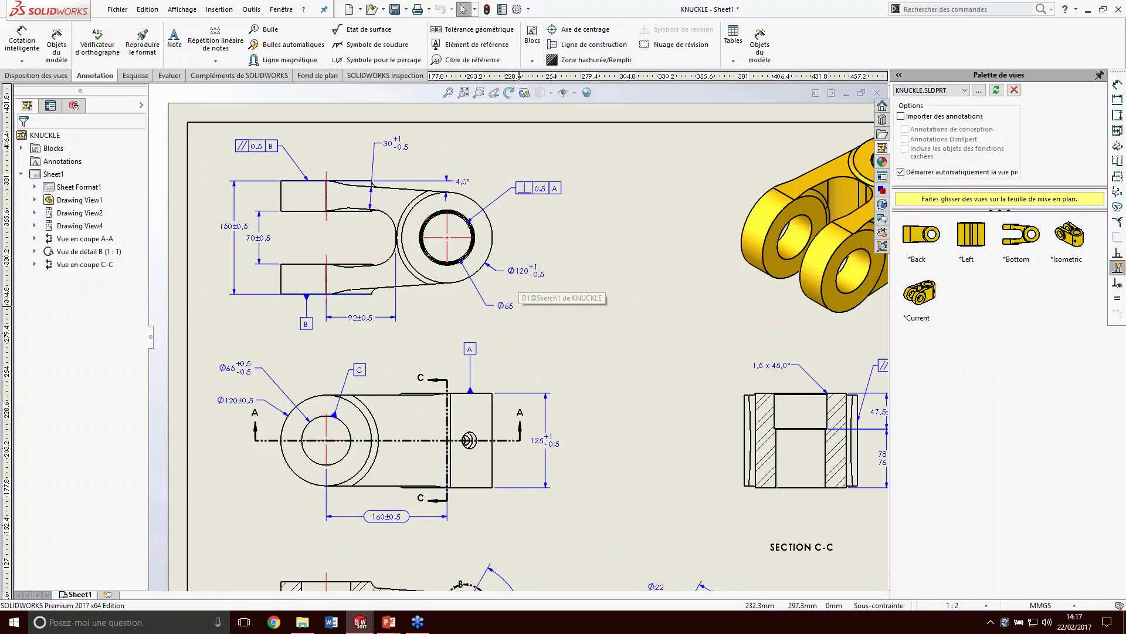
middle_click_drag(516, 294, 530, 280)
middle_click_drag(491, 354, 514, 287)
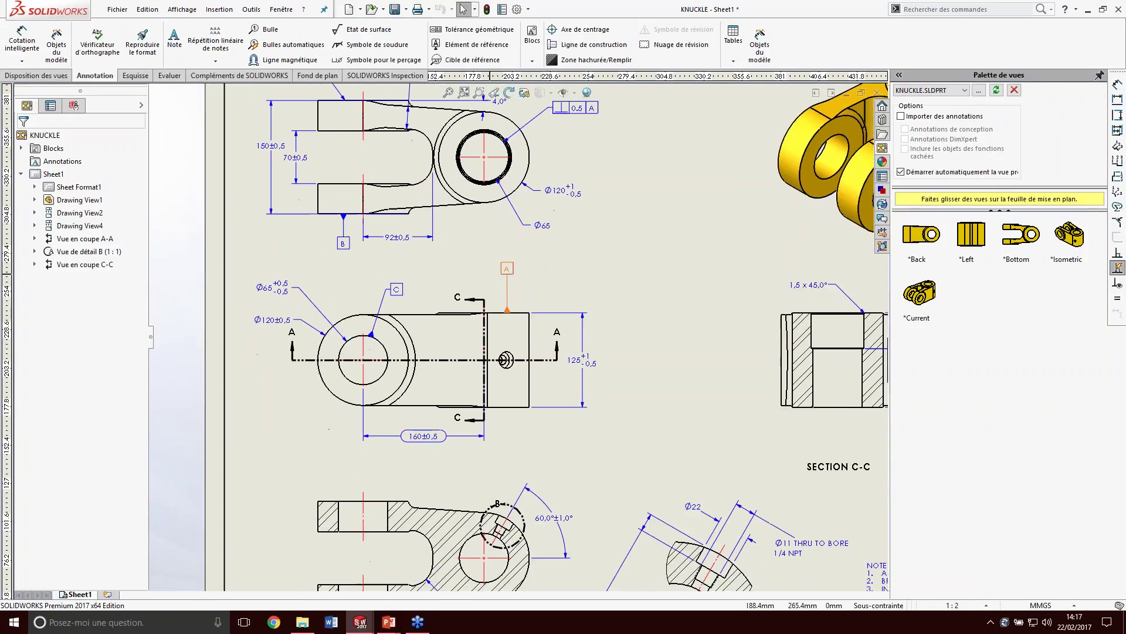
left_click(429, 437)
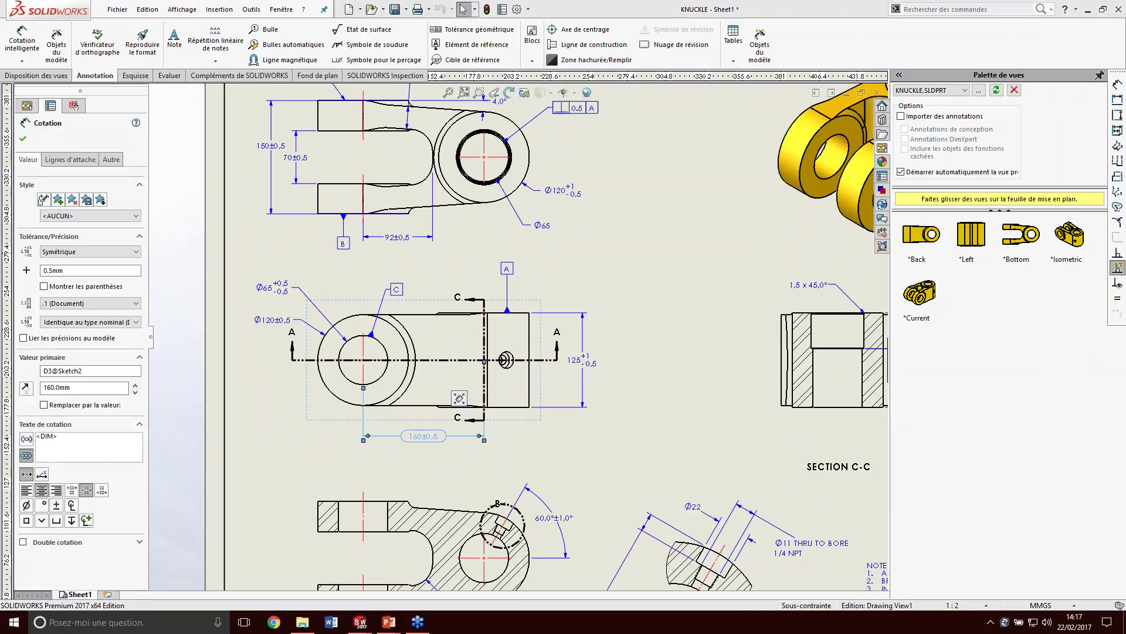
mouse_move(459, 398)
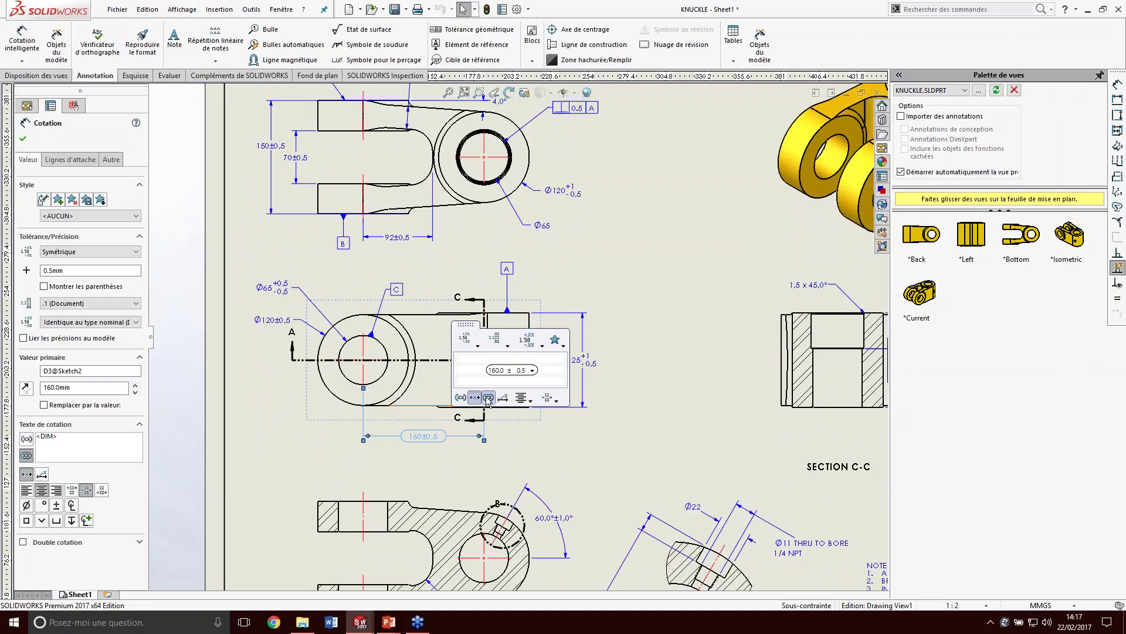
key("Escape")
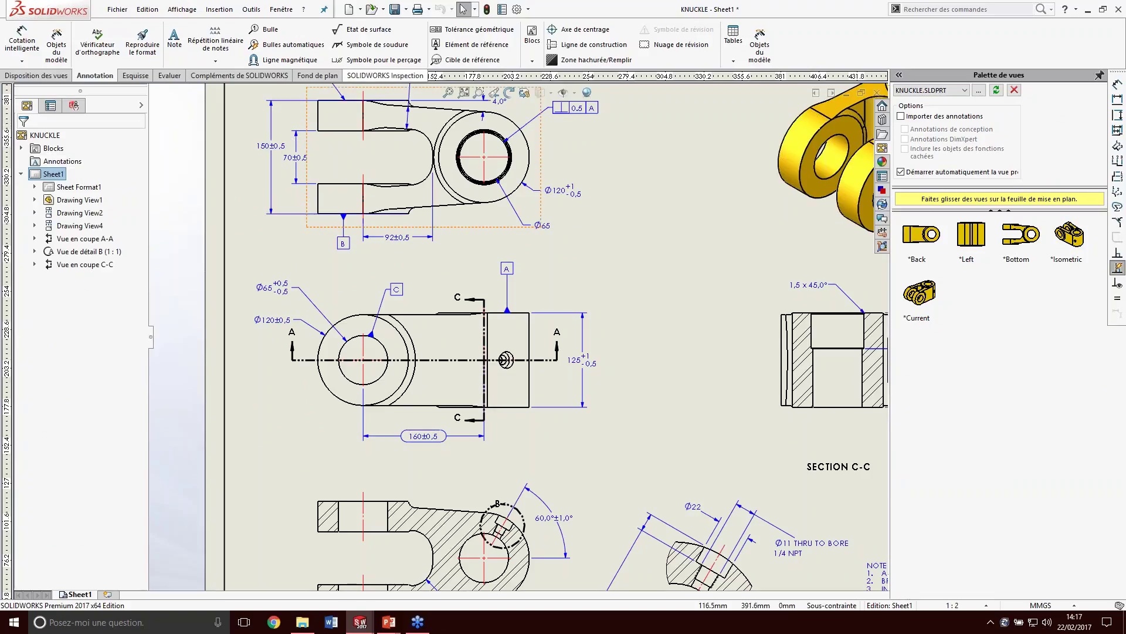
- Start a SOLIDWORKS Inspection project for the drawing, using the Default.swidot project template
left_click(385, 75)
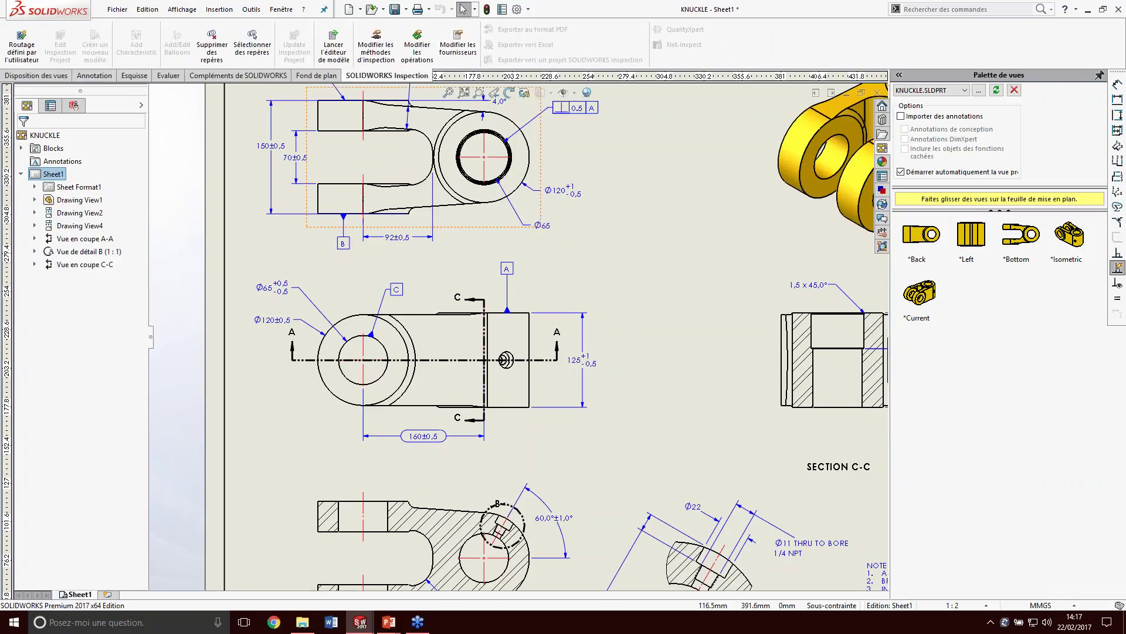
left_click(30, 50)
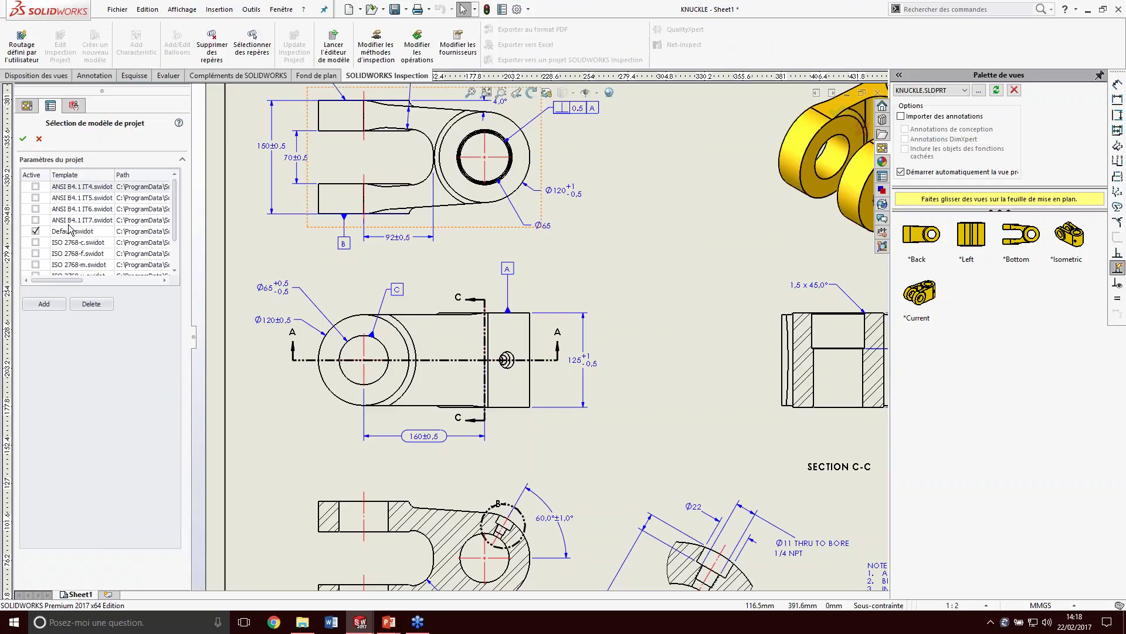
scroll(71, 229, "down", 1)
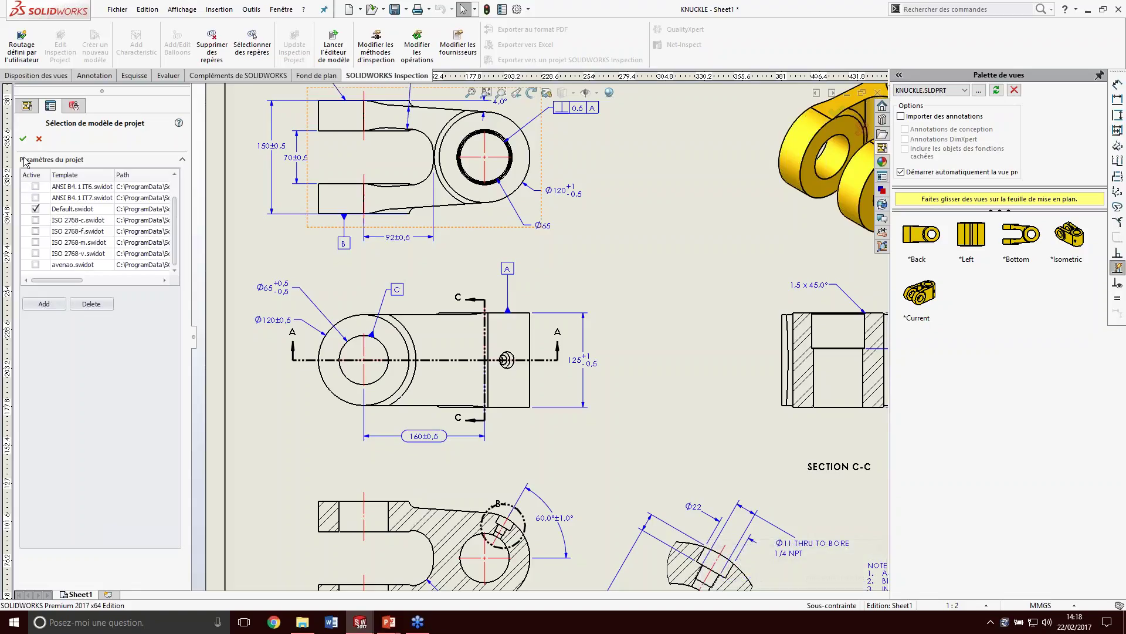
left_click(23, 139)
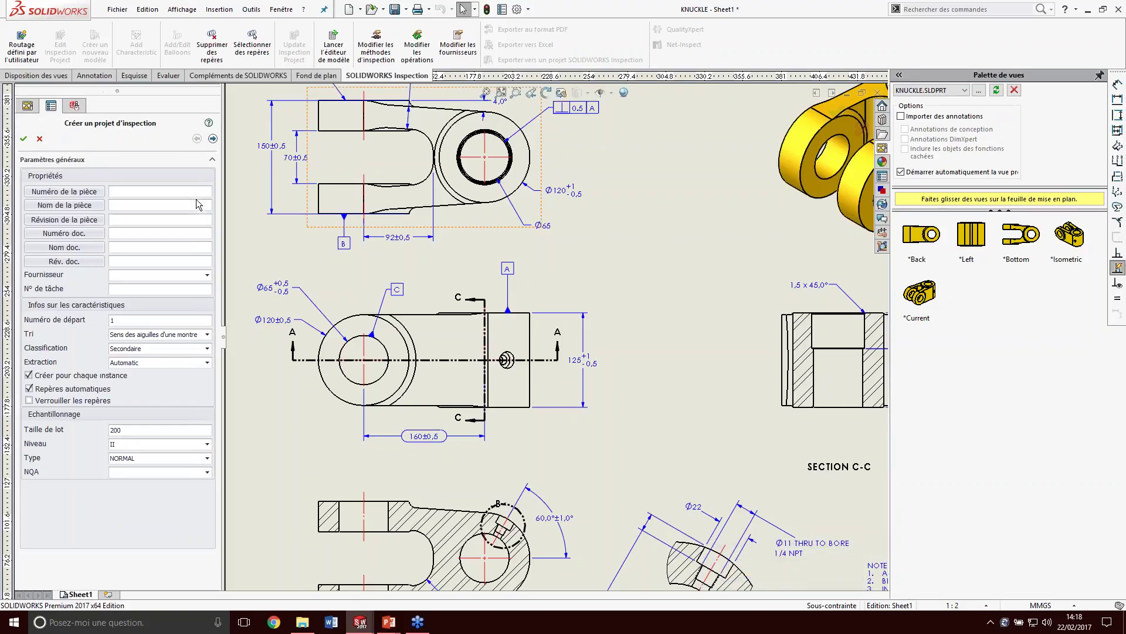
- Link the project's part number, part name and part revision to the drawing's Part Number, Part Name and Part Rev properties
left_click(99, 192)
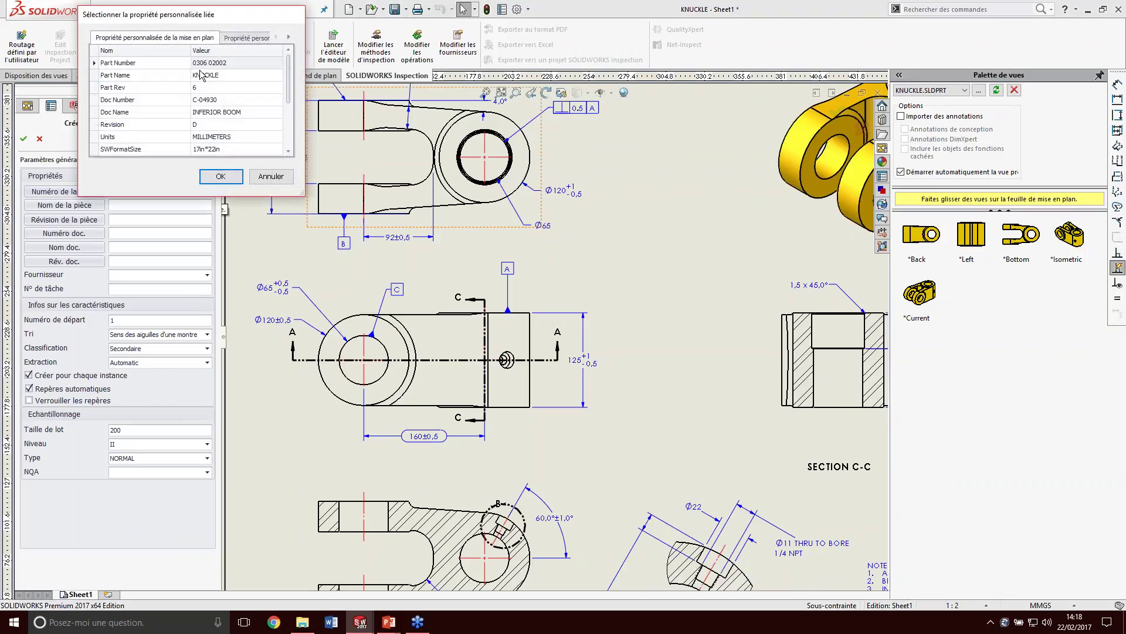
double_click(204, 68)
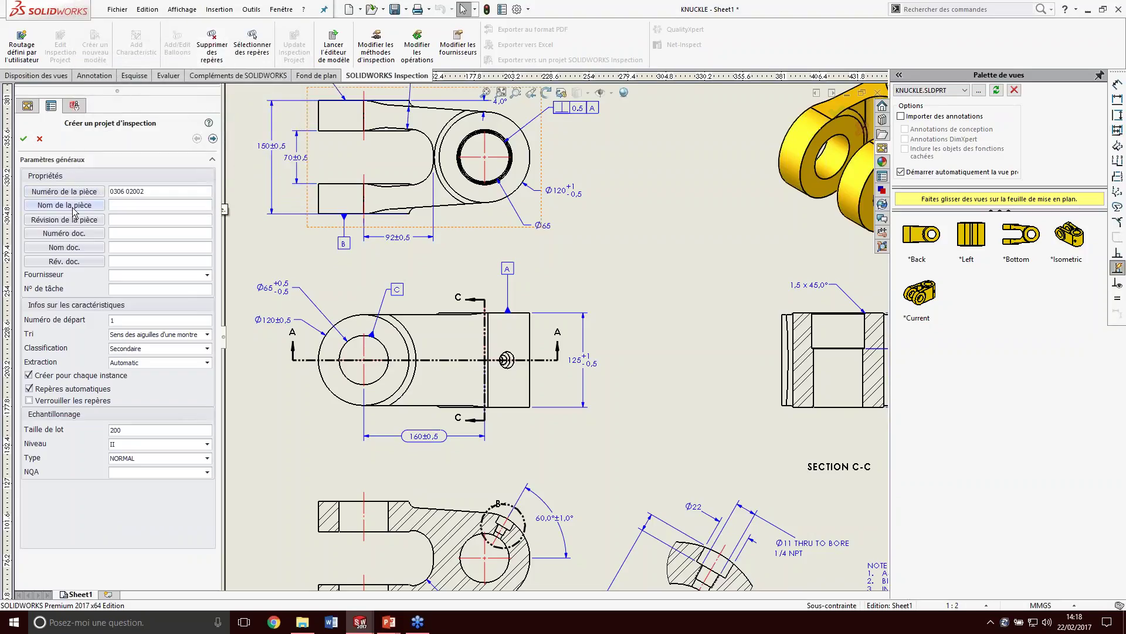
left_click(78, 209)
double_click(186, 79)
left_click(83, 222)
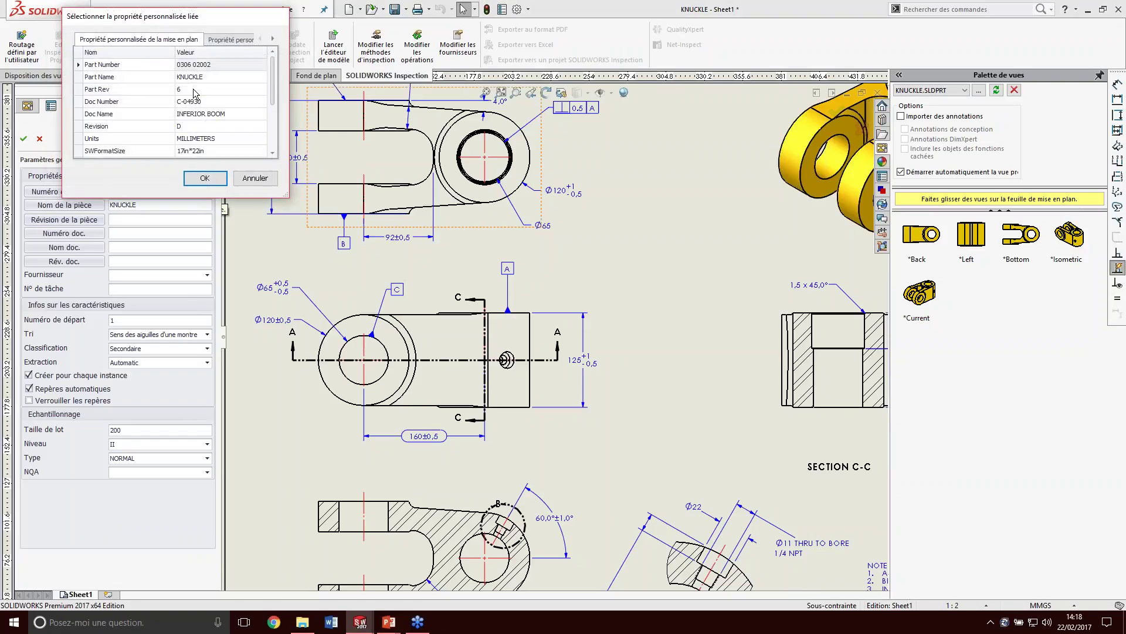
double_click(197, 89)
- Link the project's document number, name and revision to the drawing's Doc Number, Doc Name and Revision properties
left_click(95, 234)
left_click(217, 103)
double_click(217, 103)
left_click(86, 249)
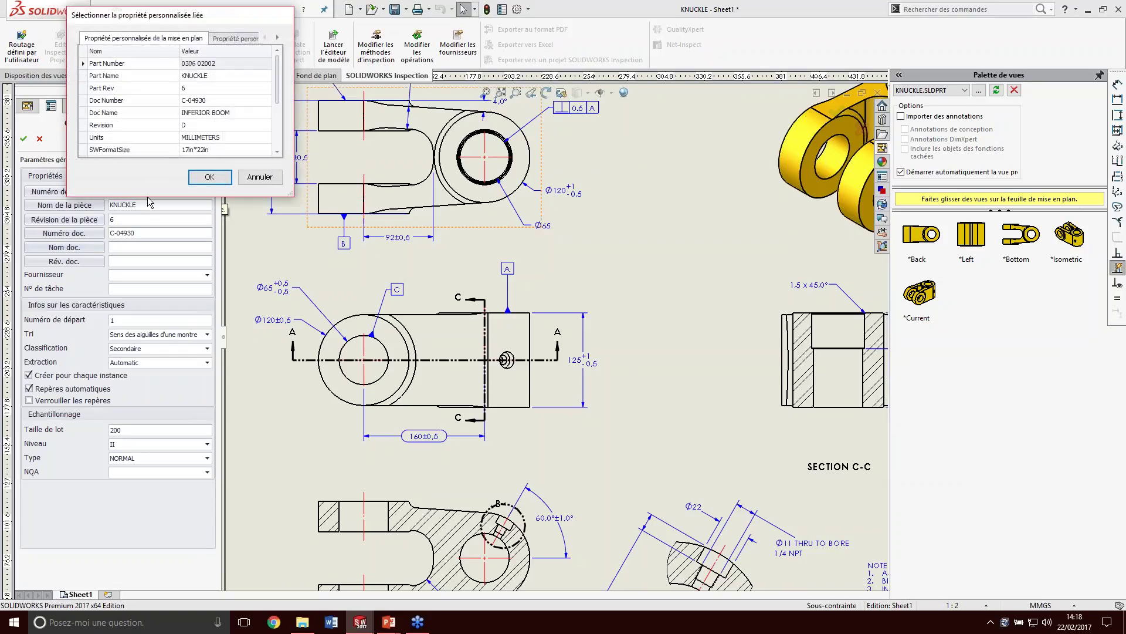
double_click(206, 115)
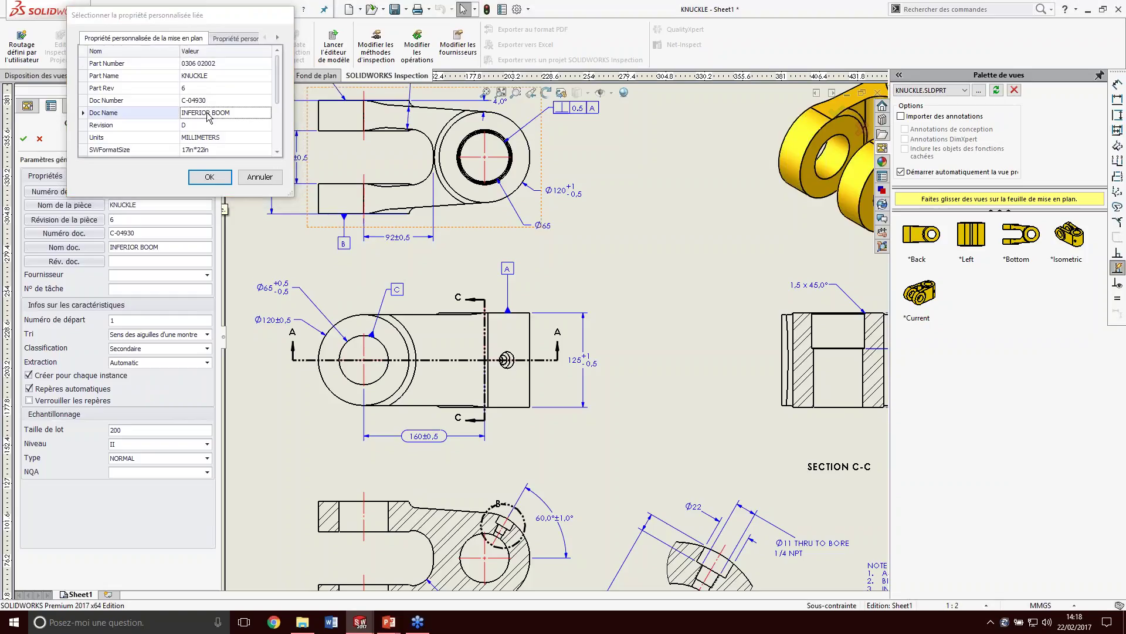
left_click(64, 261)
double_click(202, 124)
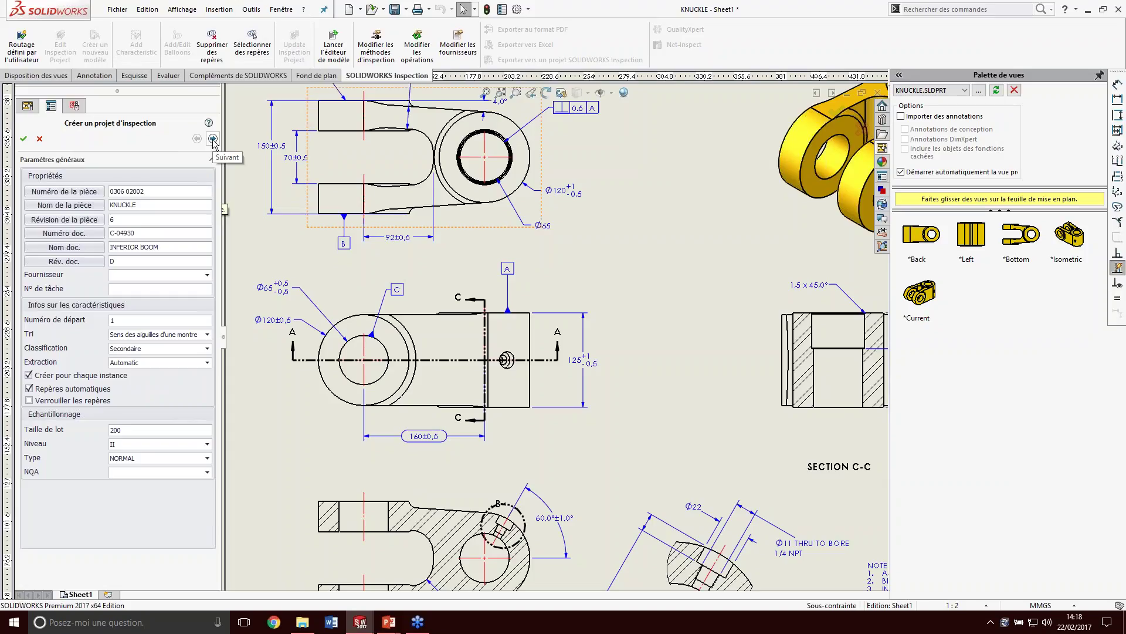
- Set the extraction parameters to include reference (Référence) and basic (Absolues) dimensions, leaving inspection-only extraction off
left_click(213, 139)
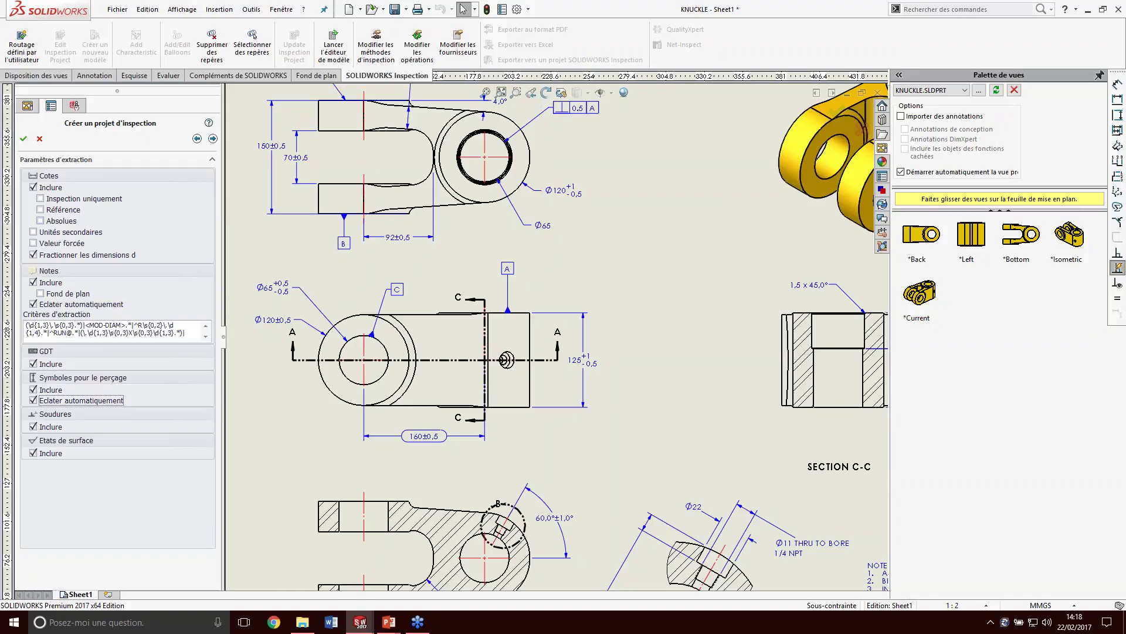
scroll(554, 338, "up", 1)
middle_click_drag(646, 321, 626, 313, "ctrl")
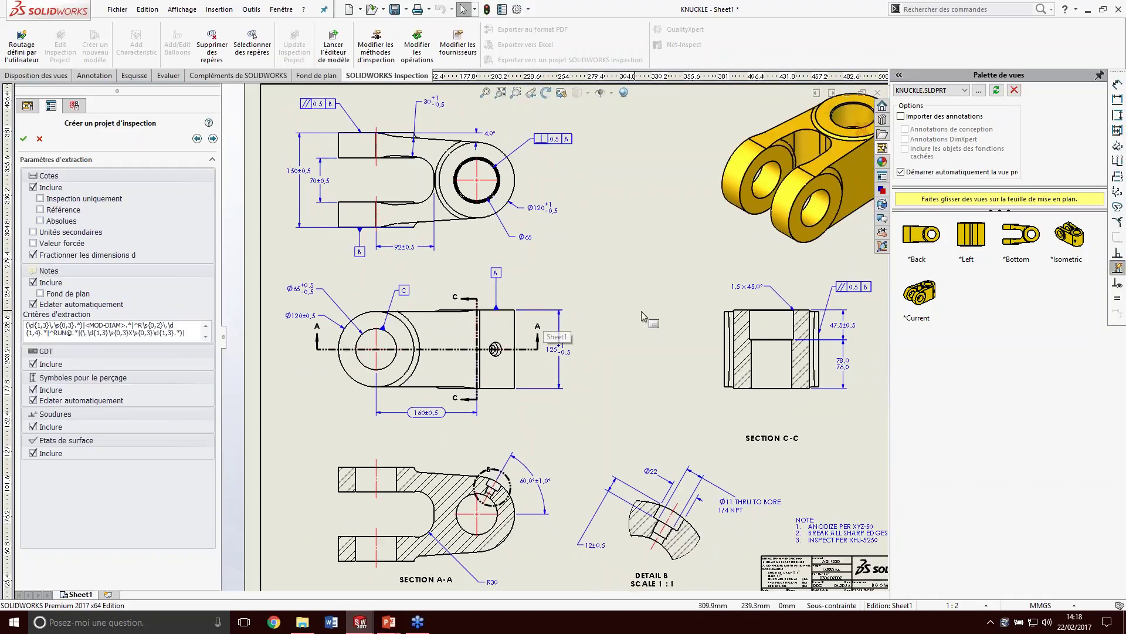
left_click(52, 200)
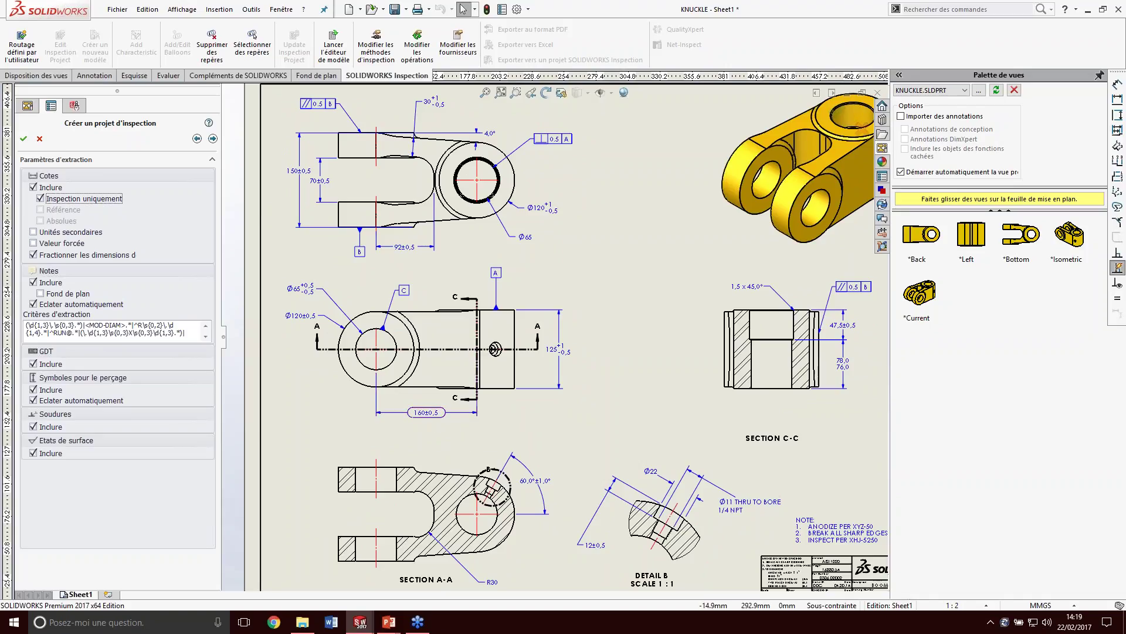
left_click(47, 201)
left_click(41, 210)
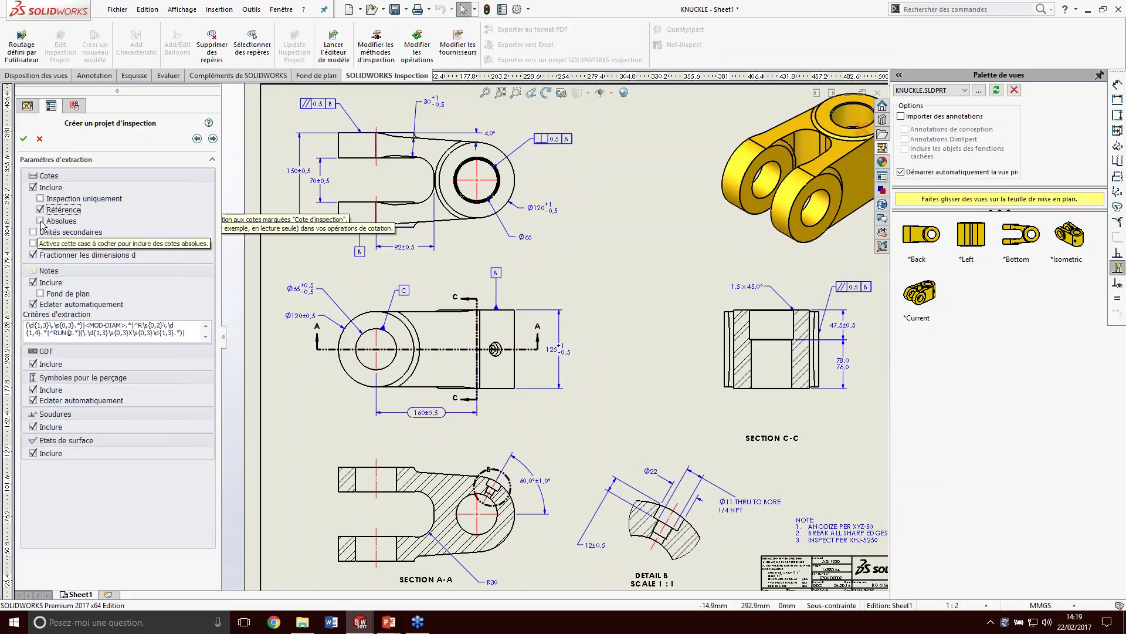
left_click(41, 221)
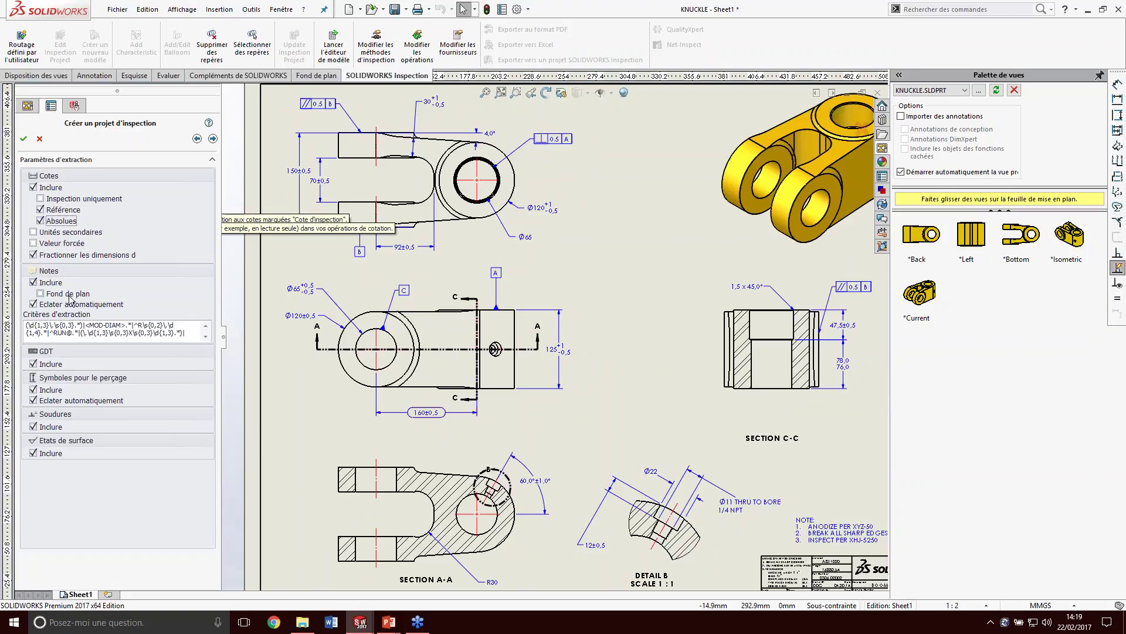
middle_click_drag(803, 516, 711, 468)
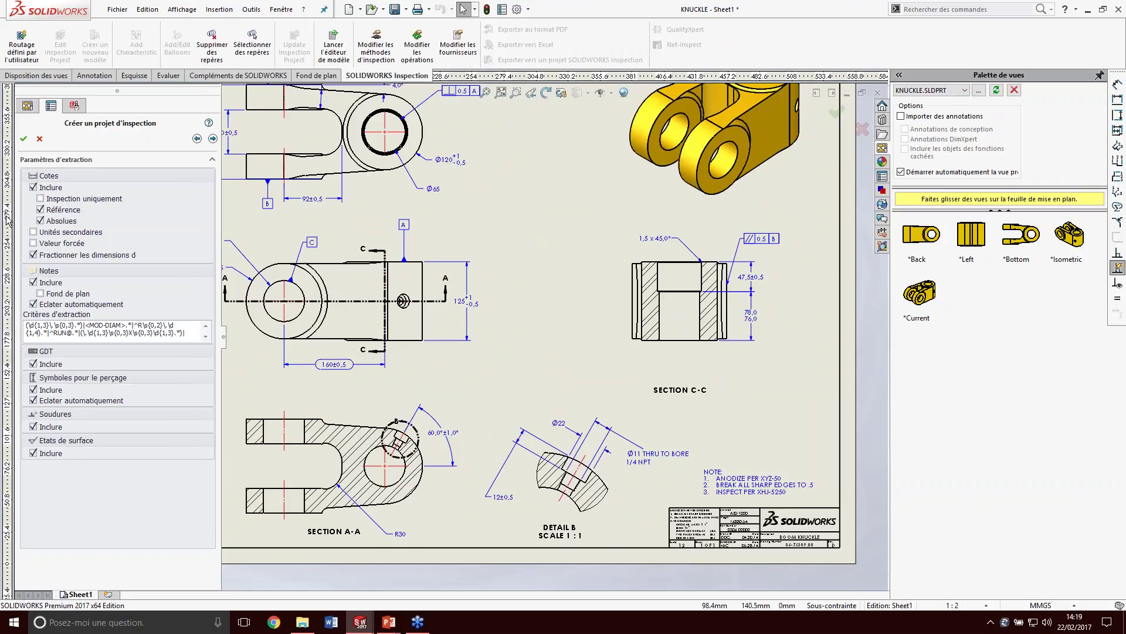
- Try range-based tolerances (Par plage) by adding a linear range from 0 to 10 mm
left_click(211, 140)
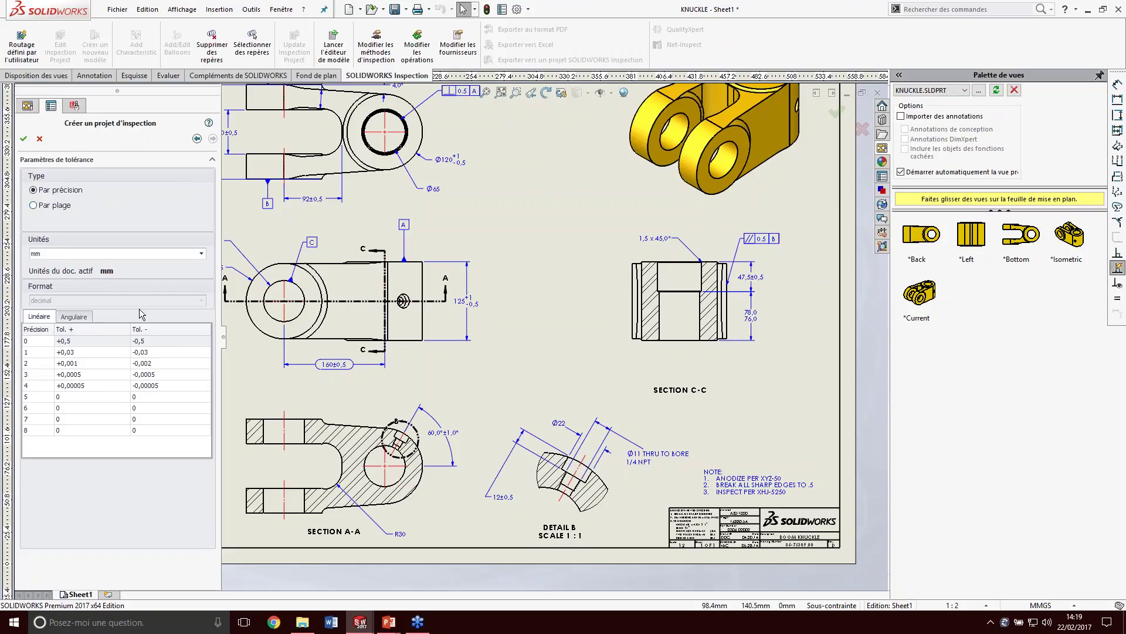
left_click(38, 209)
left_click(39, 317)
left_click(42, 445)
left_click(73, 341)
key("ctrl+a")
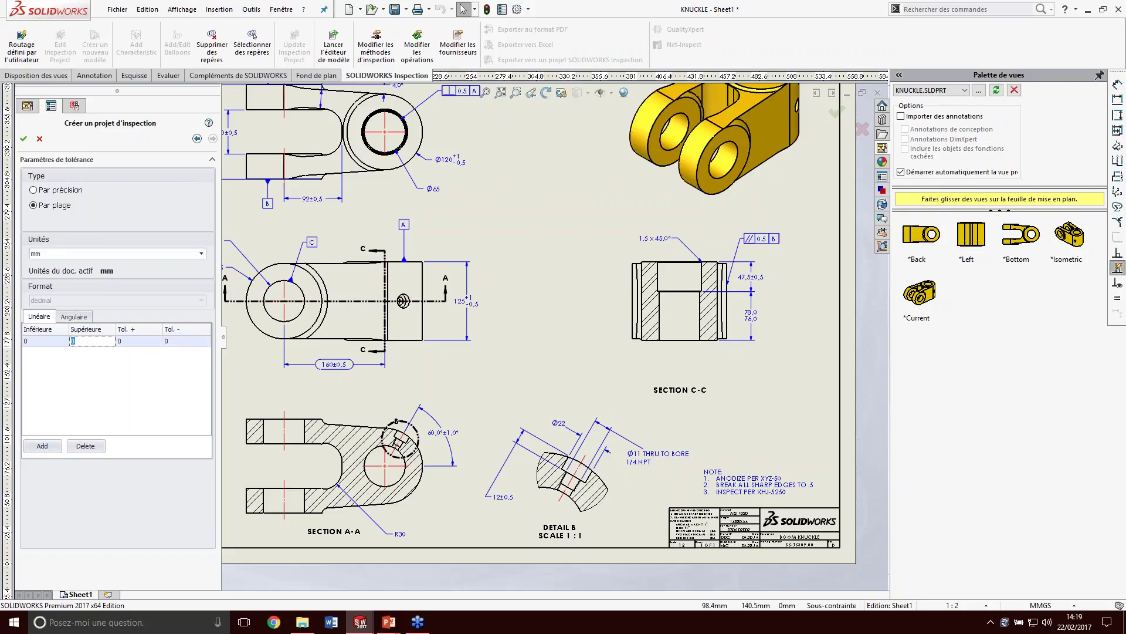
type("10")
key("Tab")
- Set the 0 to 10 mm range's tolerances to +0,5 and -0,5 and add a second linear range
double_click(118, 341)
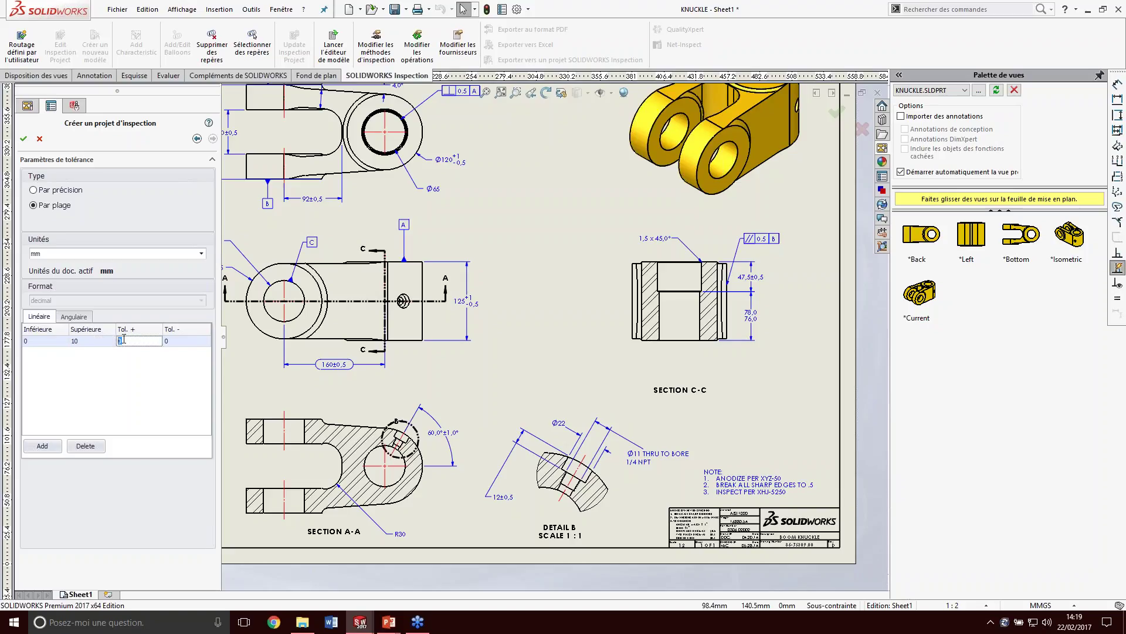
key("BackSpace")
key("shift+Tab")
left_click(134, 340)
key("Tab")
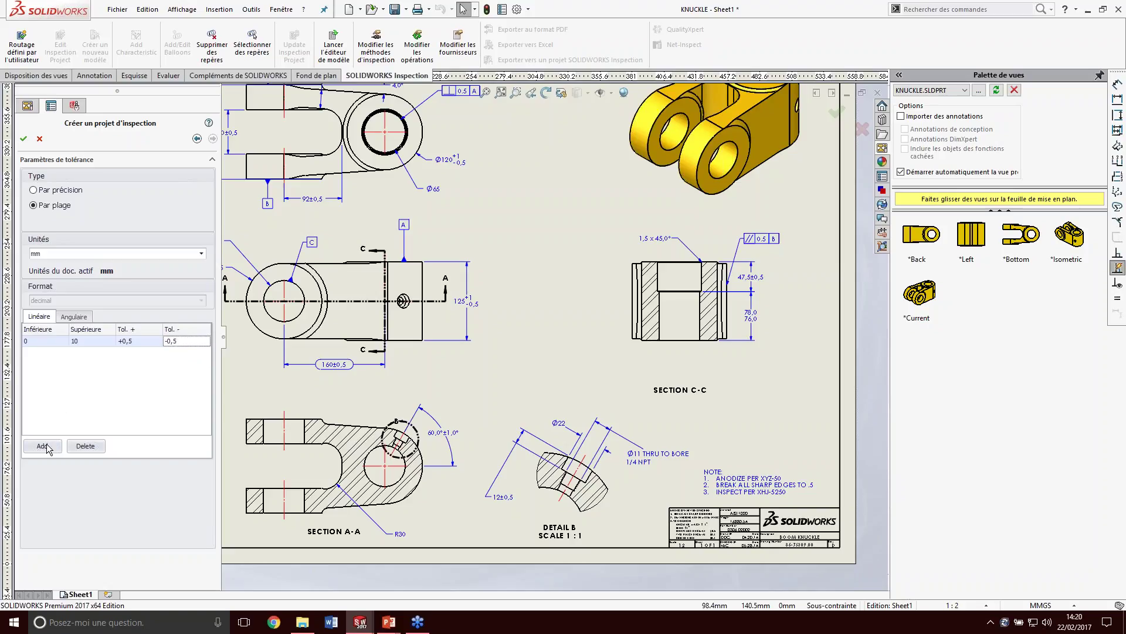
left_click(46, 446)
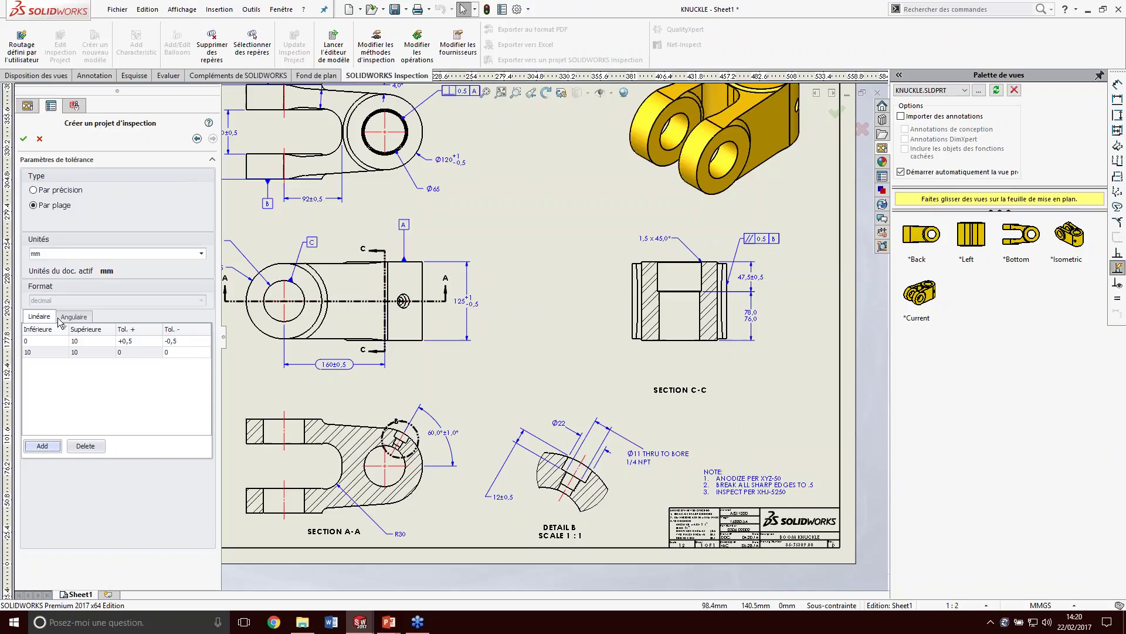
- Base the tolerances on precision (Par précision) and create the ballooned inspection project, showing the whole sheet
left_click(66, 195)
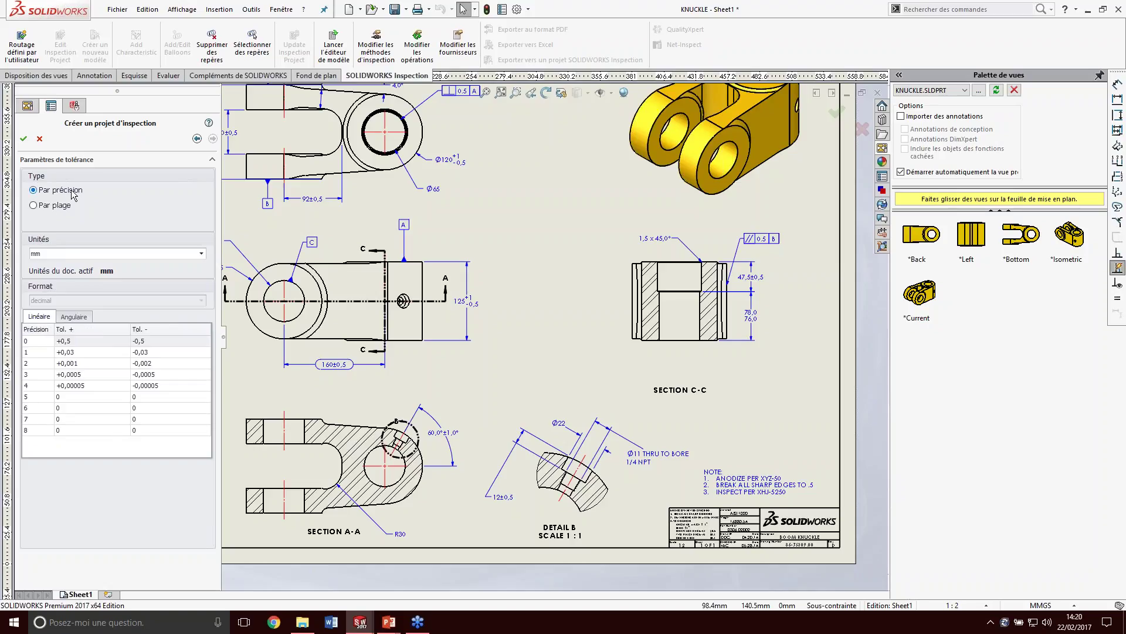
left_click(24, 139)
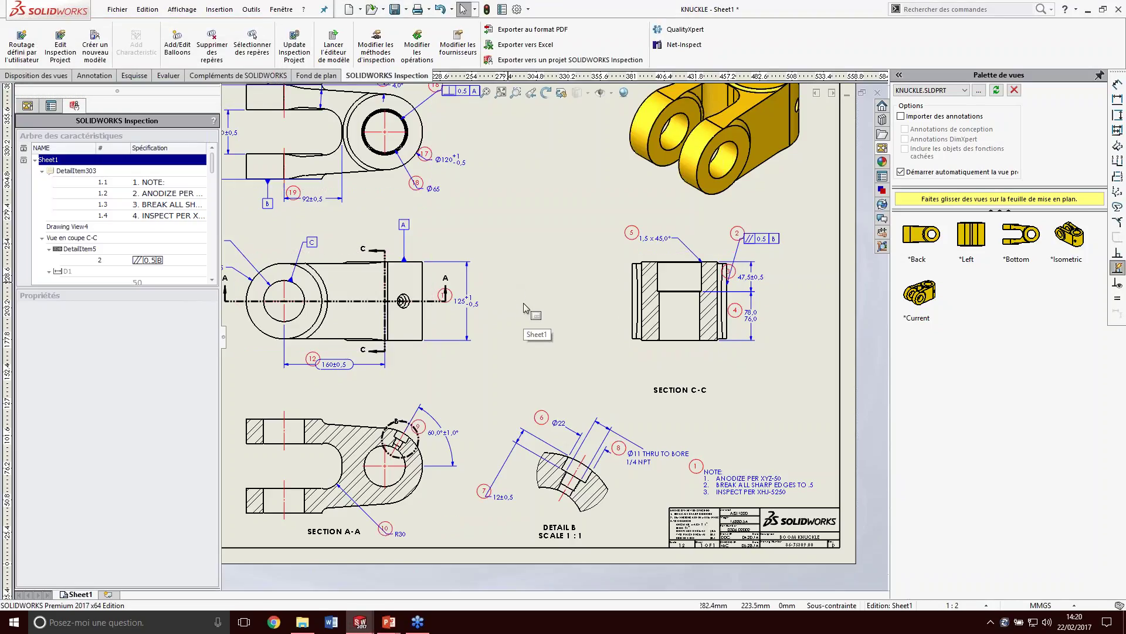
key("f")
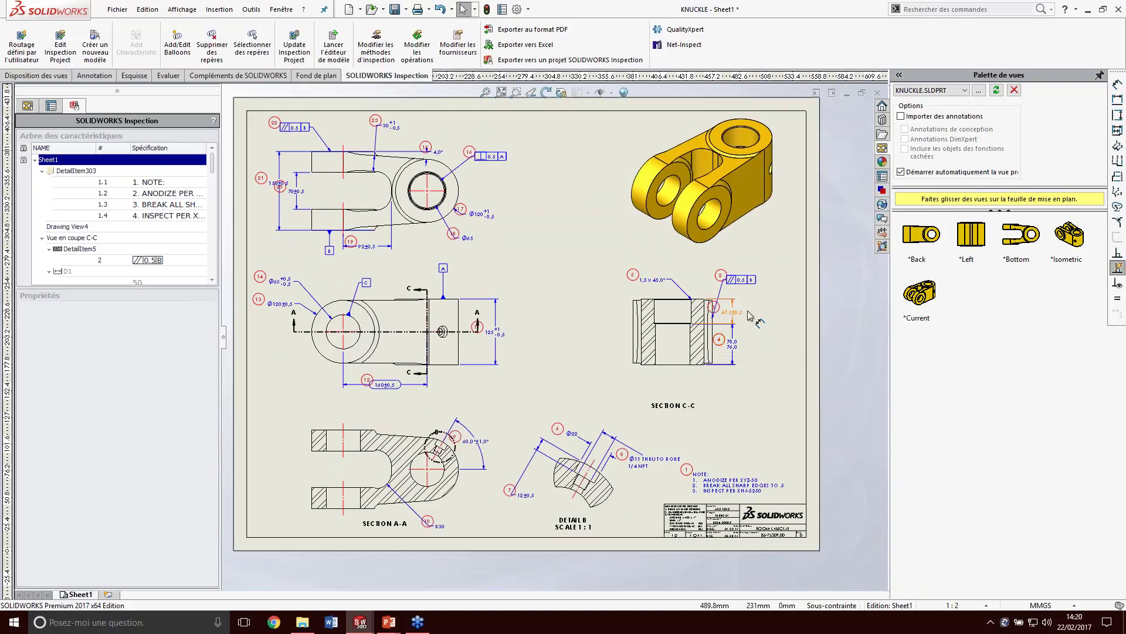
- Move balloons 17, 3 and 4 clear of the dimensions they overlap, and shift the 125 mm dimension outward from its balloon
left_click(482, 213)
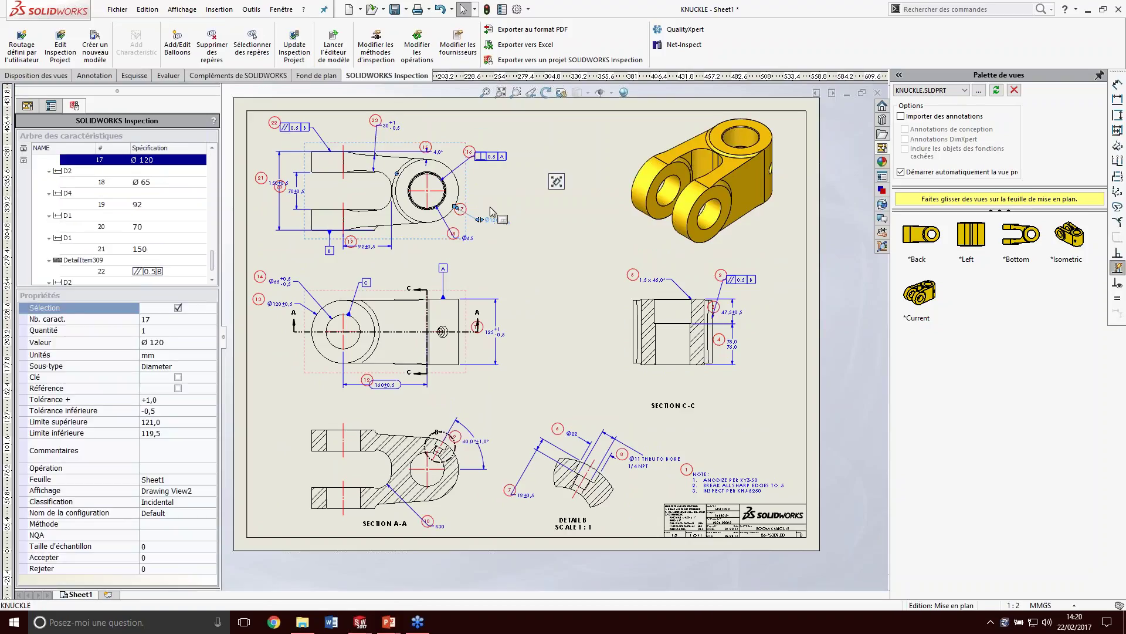
left_click_drag(474, 208, 509, 204)
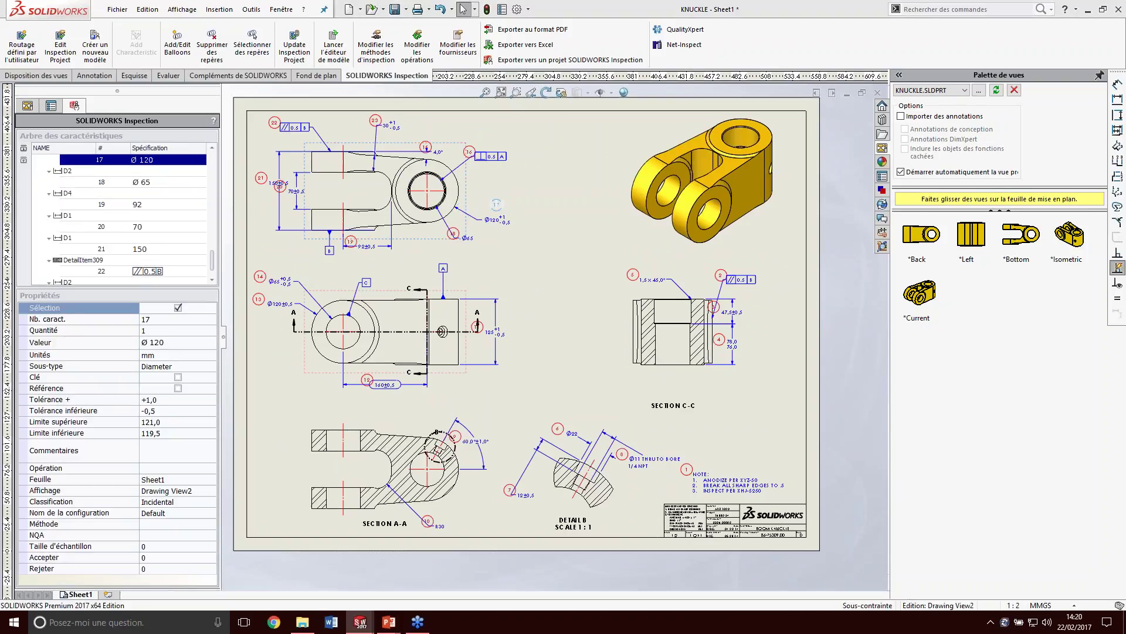
left_click(715, 312)
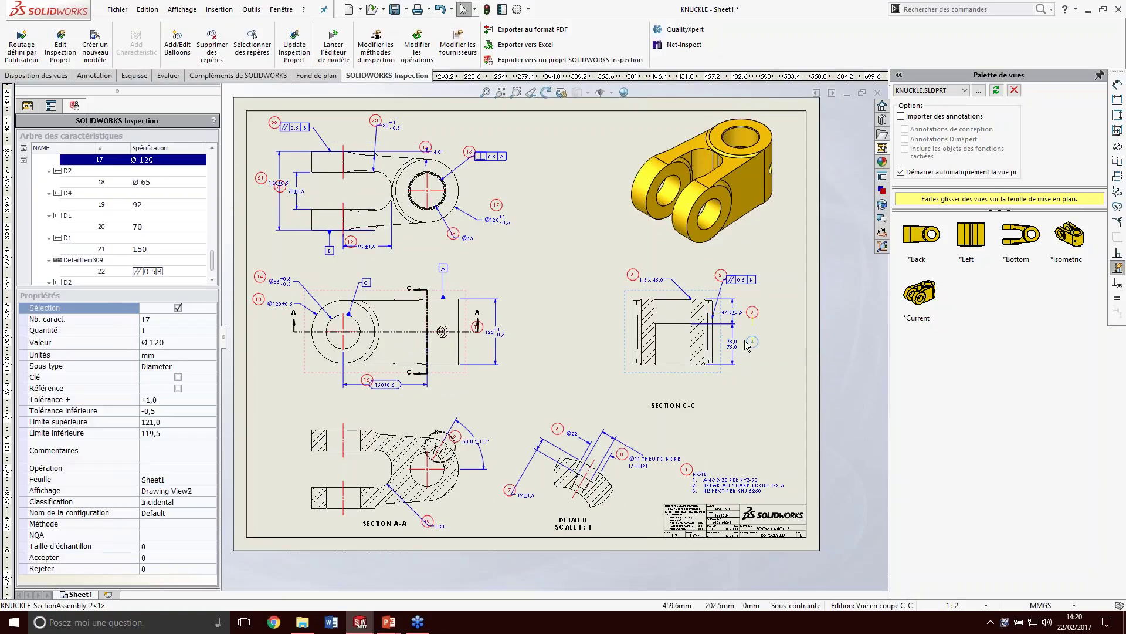
left_click(520, 354)
left_click_drag(493, 332, 501, 333)
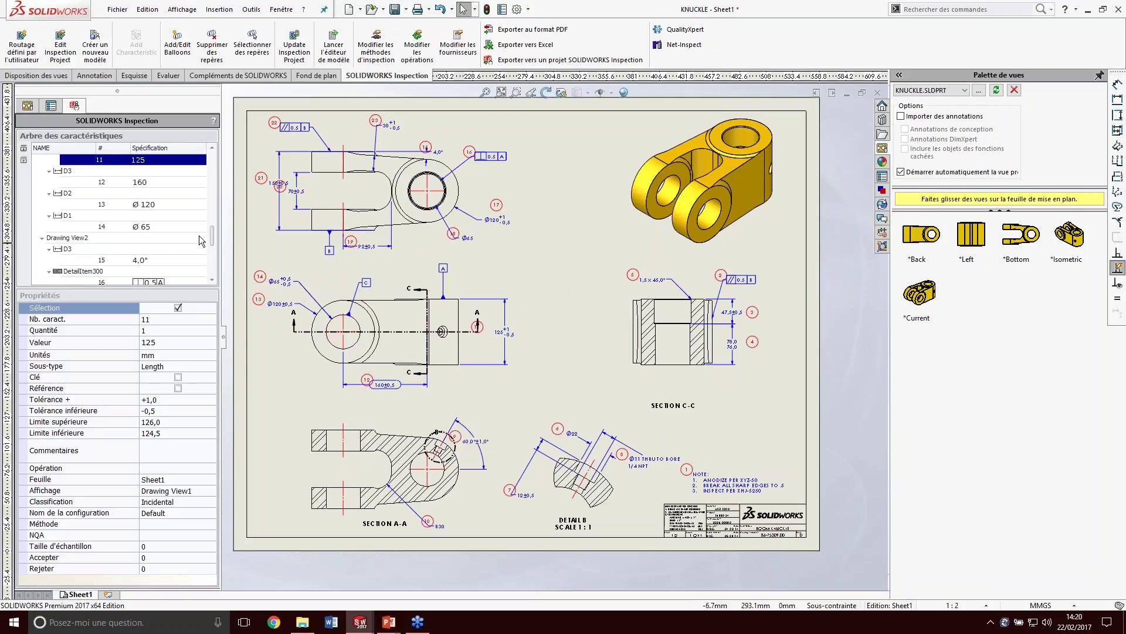
- Assign the inspection method Pieds à coulisse numériques to the 78,0 | 76,0 length in section C-C and mark it as a key characteristic
mouse_move(213, 234)
left_mouse_down()
mouse_move(211, 165)
mouse_move(213, 255)
left_mouse_up()
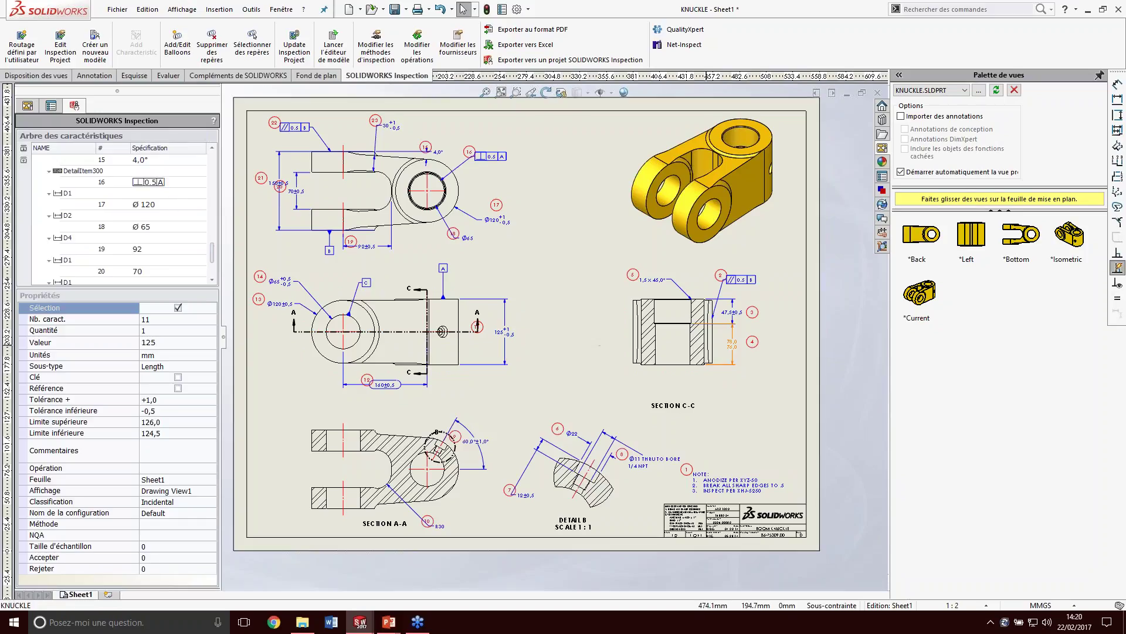
left_click(732, 343)
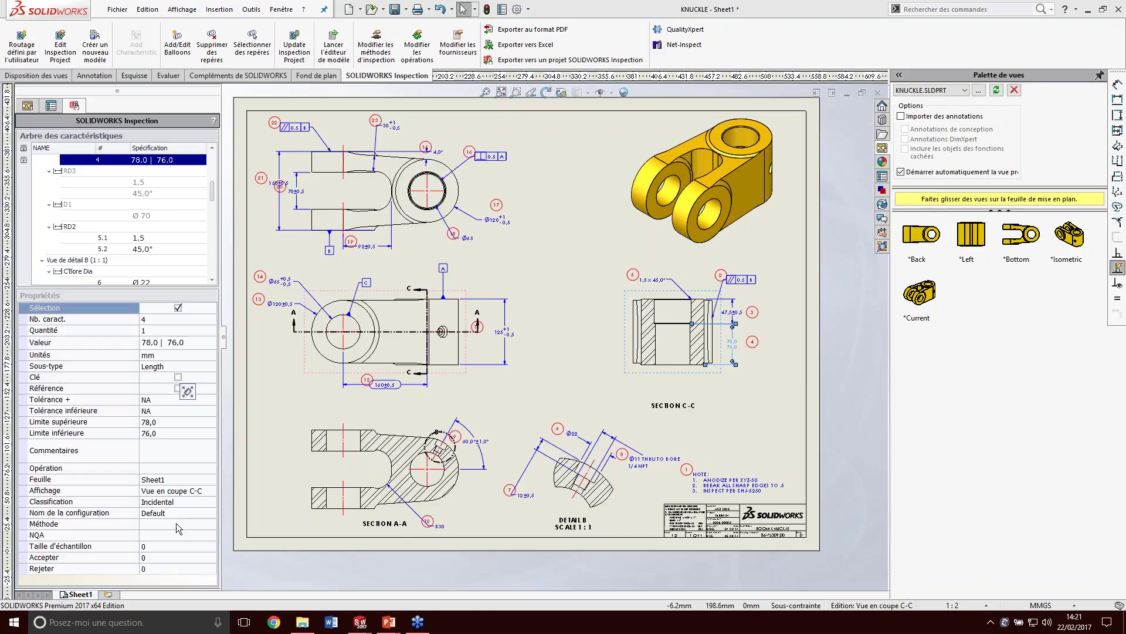
left_click(212, 525)
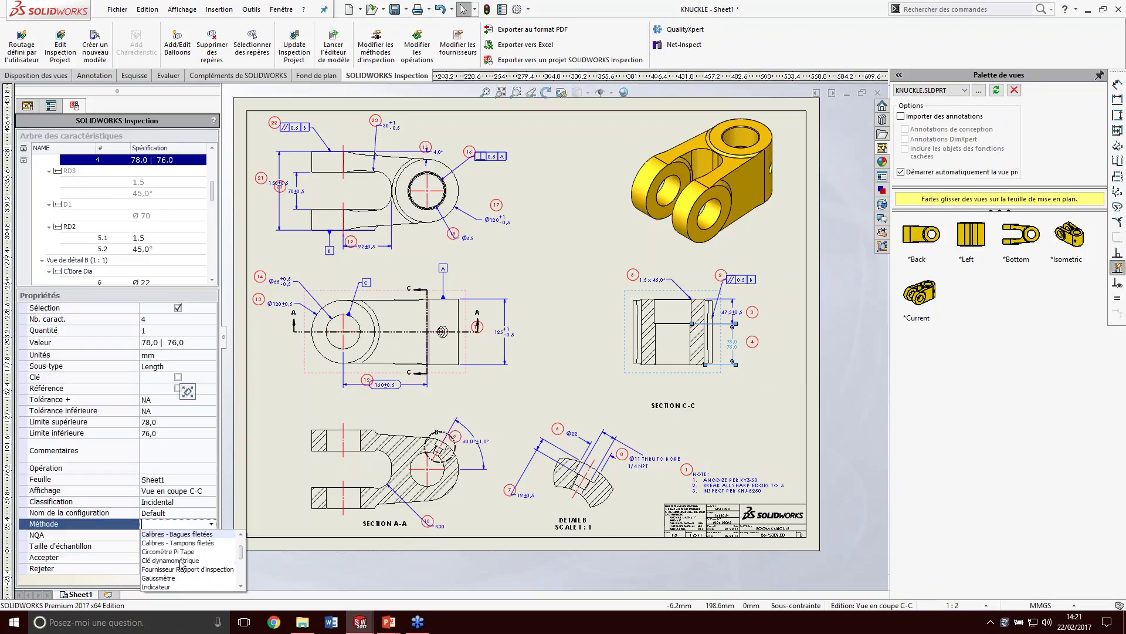
scroll(184, 565, "down", 2)
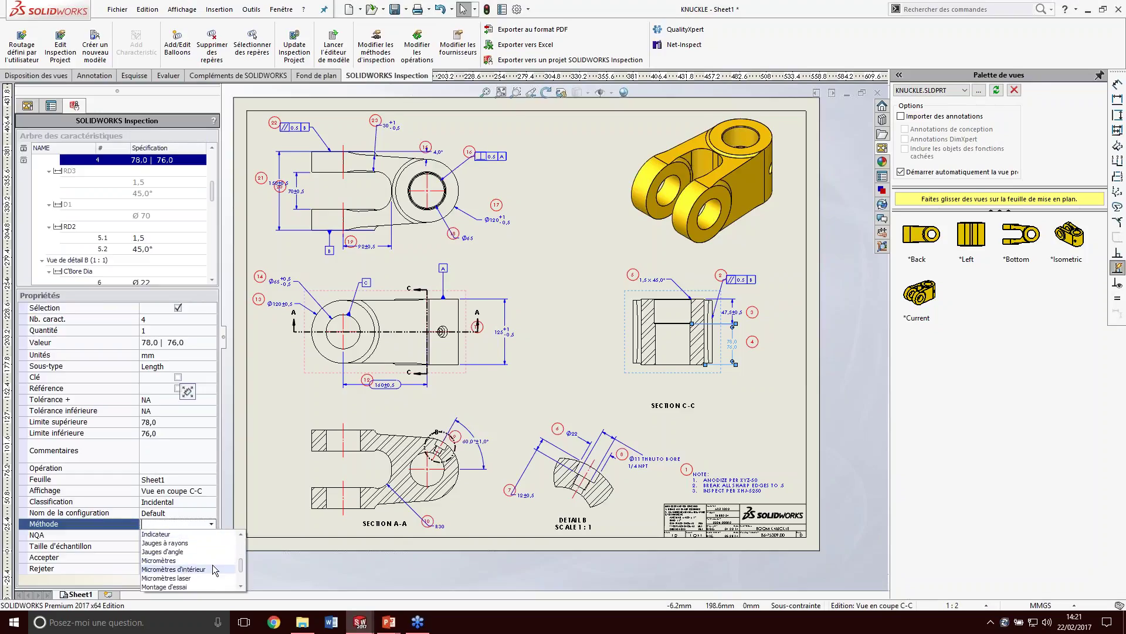
scroll(212, 565, "down", 2)
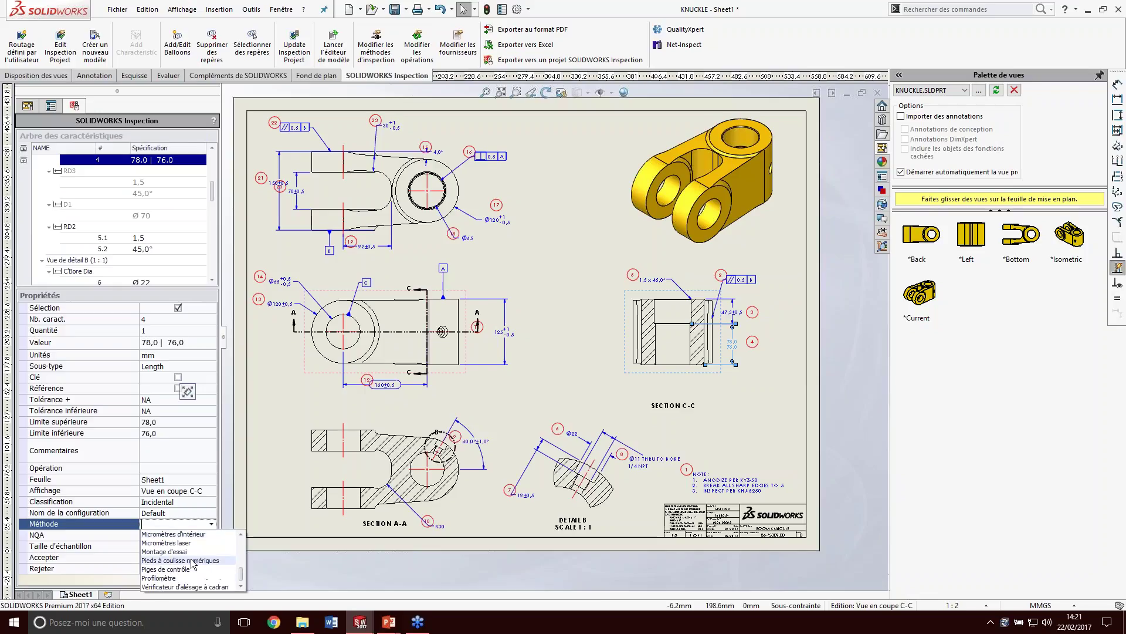
left_click(194, 561)
left_click(178, 378)
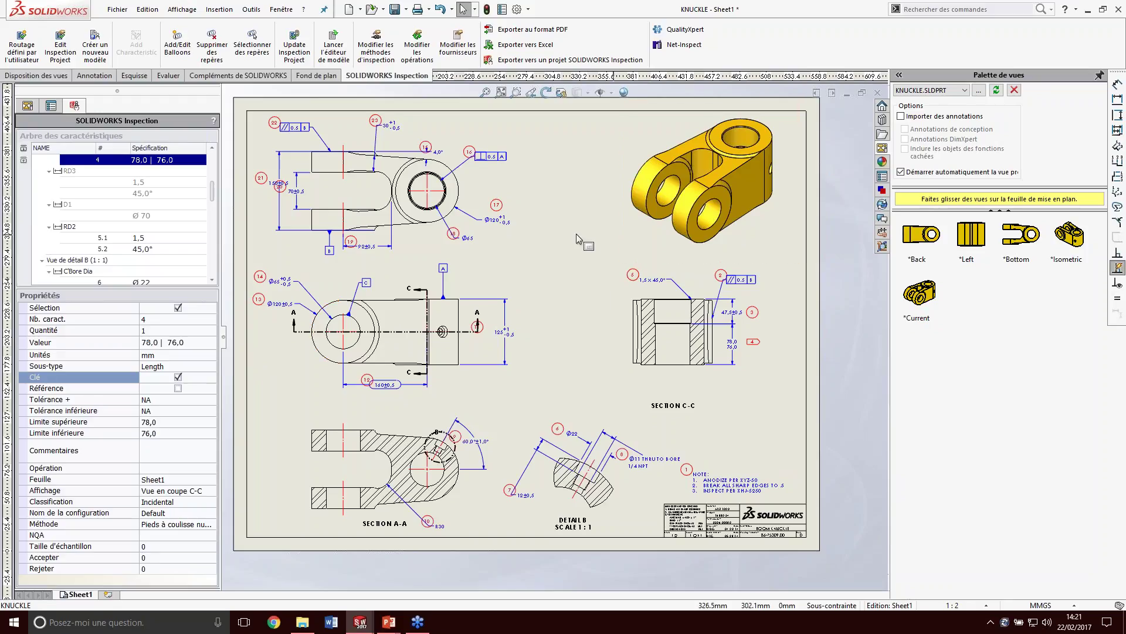
- Begin an Excel export and add the AS9102 - Resemin - Addin.xlt template from Avenao's 2-INSPECTION\02 - DOC\TEMPLATES folder in PDM-PRO
left_click(525, 44)
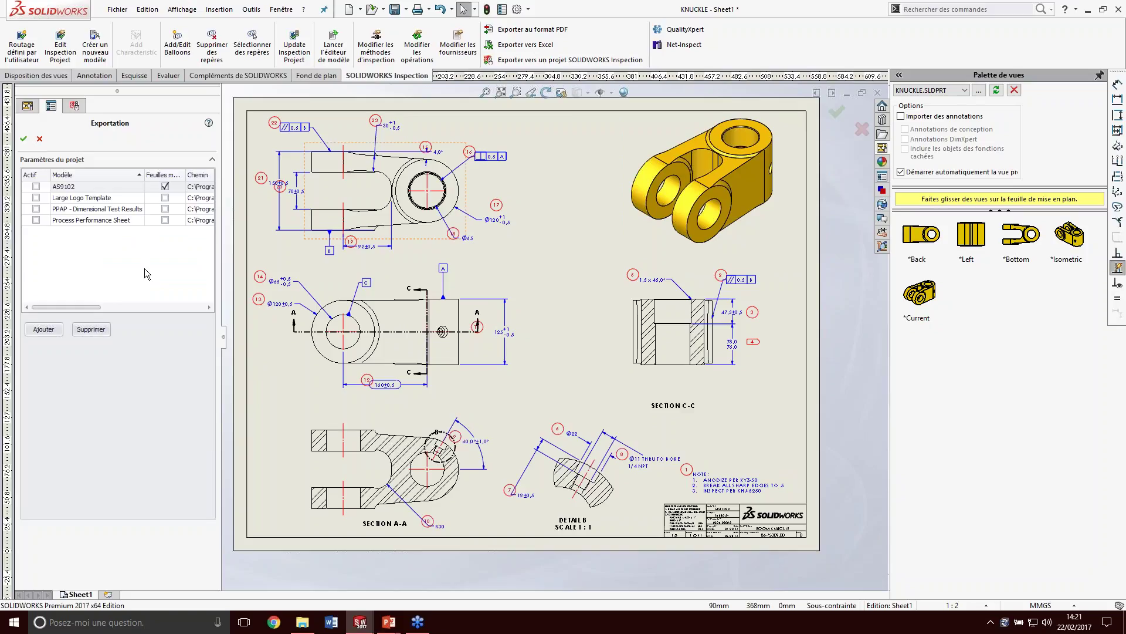
left_click(45, 328)
scroll(503, 184, "up", 1)
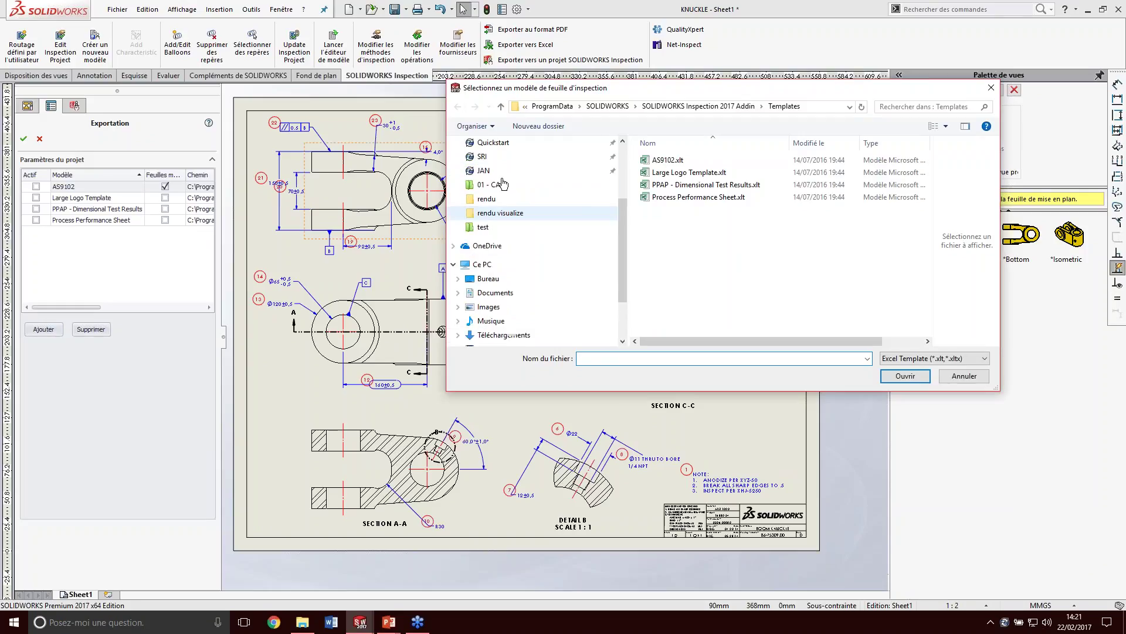
scroll(503, 184, "up", 3)
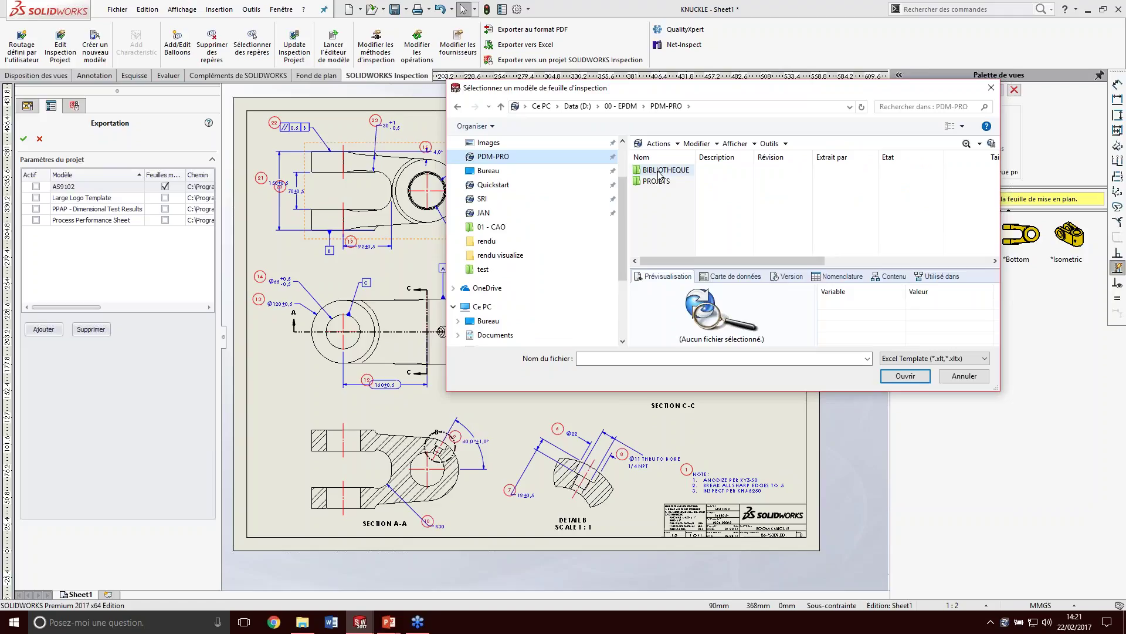
double_click(668, 181)
double_click(667, 172)
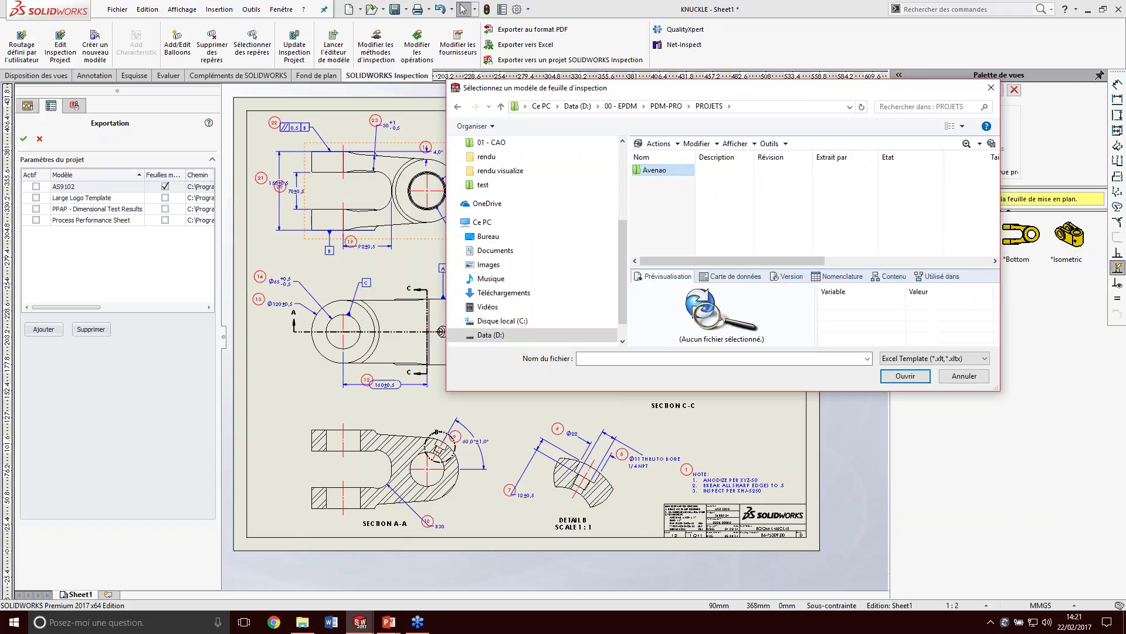
double_click(670, 181)
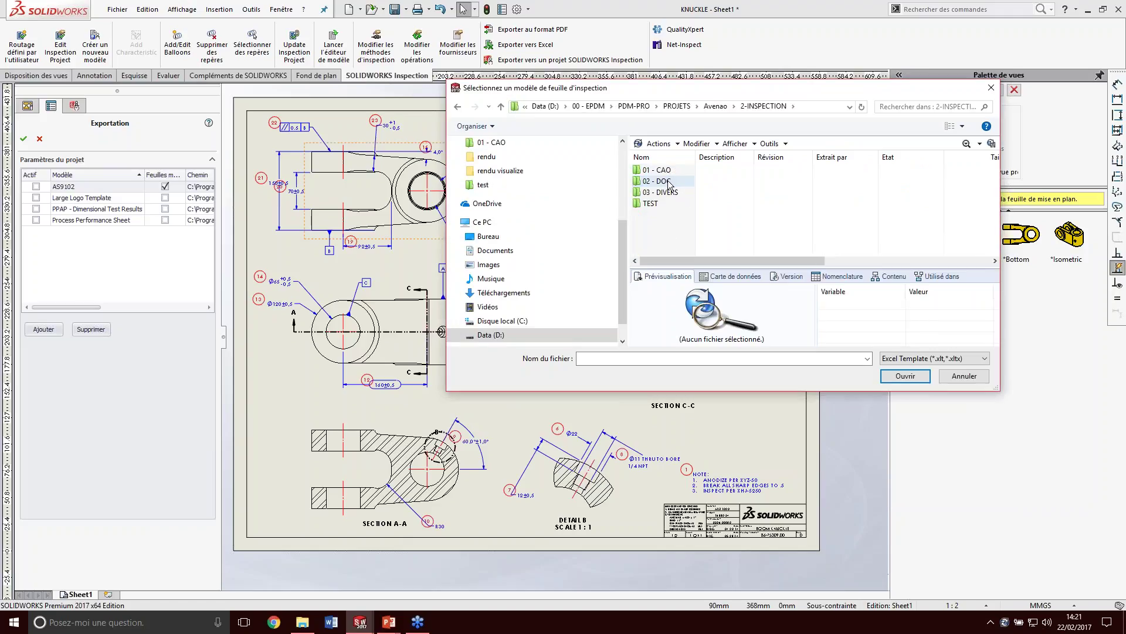
double_click(672, 182)
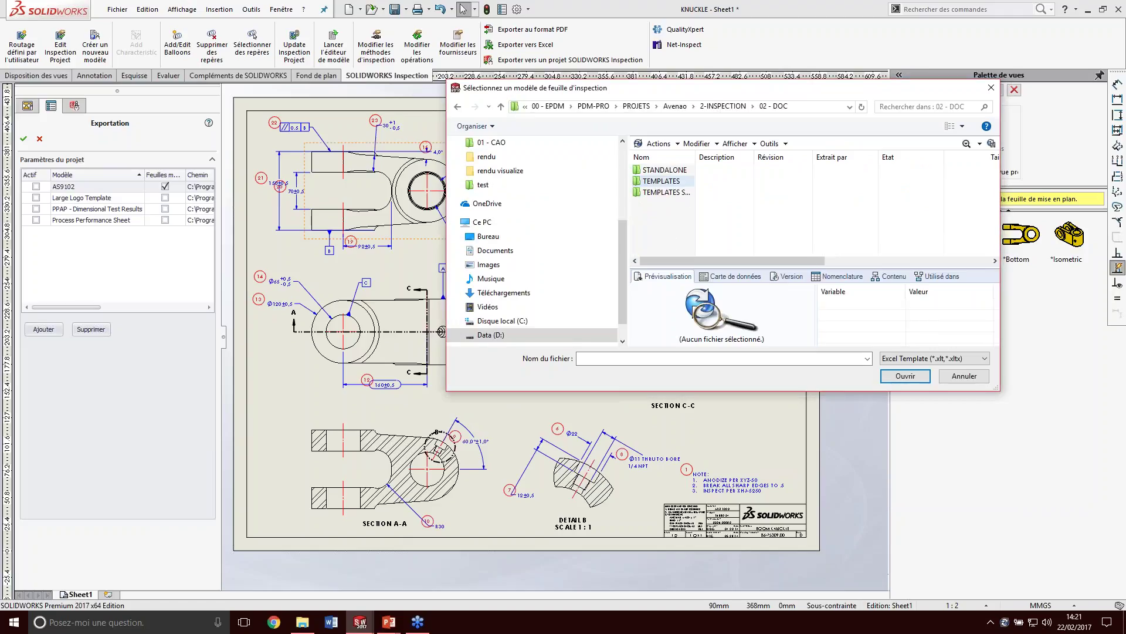
double_click(679, 180)
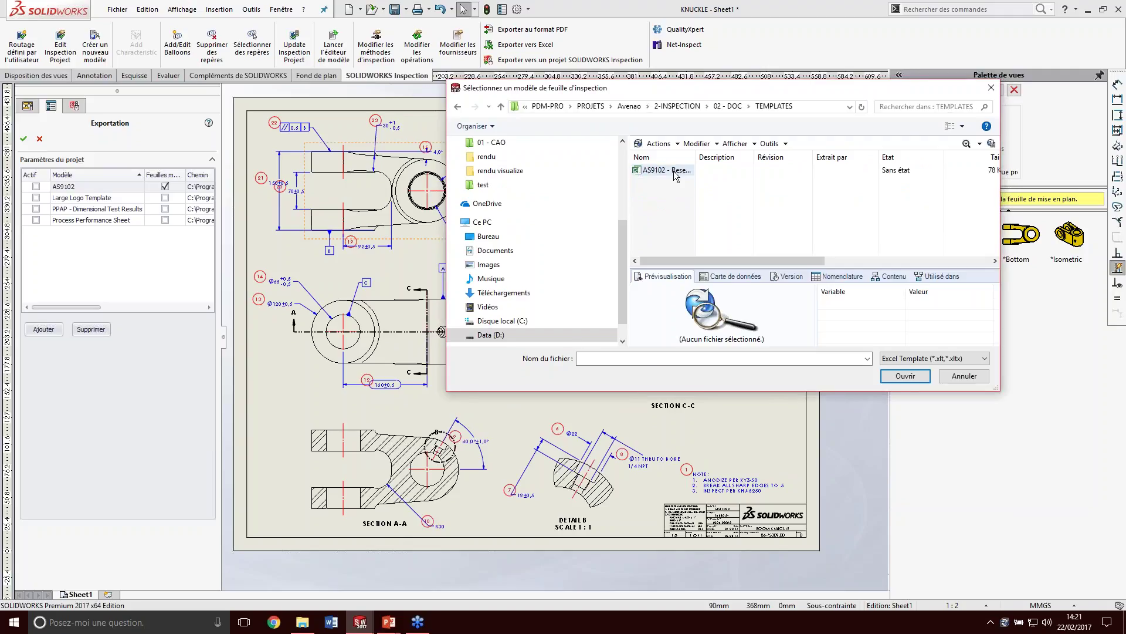
double_click(663, 170)
- Export the report using only the AS9102 - Resemin - Addin.xlt template with multiple sheets enabled, and show the resulting workbook full screen
left_click(36, 197)
left_click(166, 186)
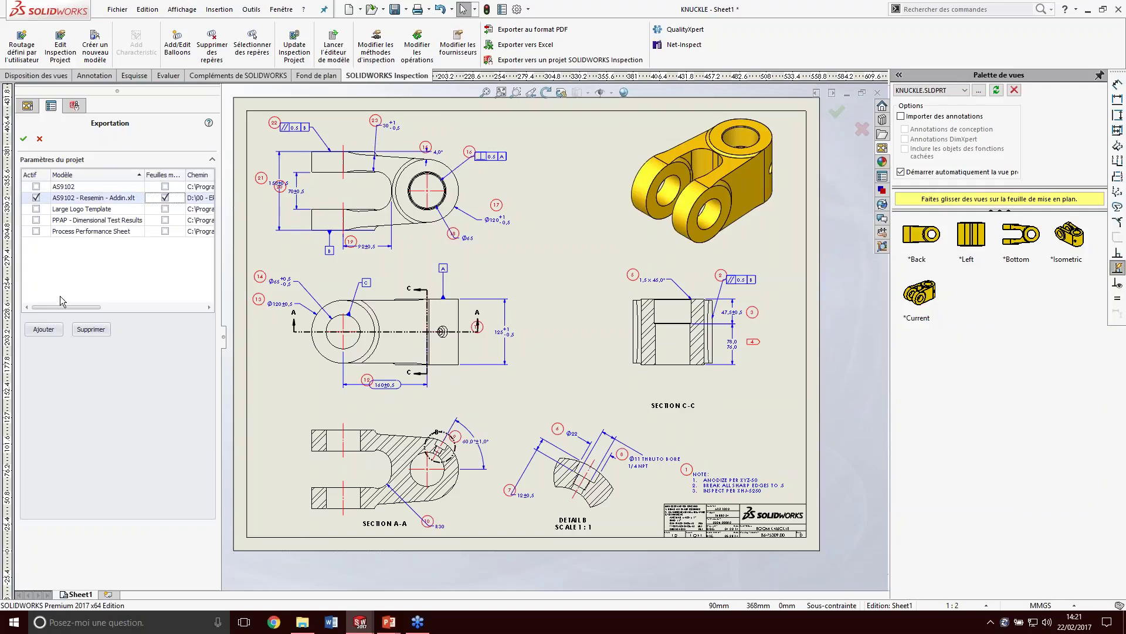
left_click(24, 138)
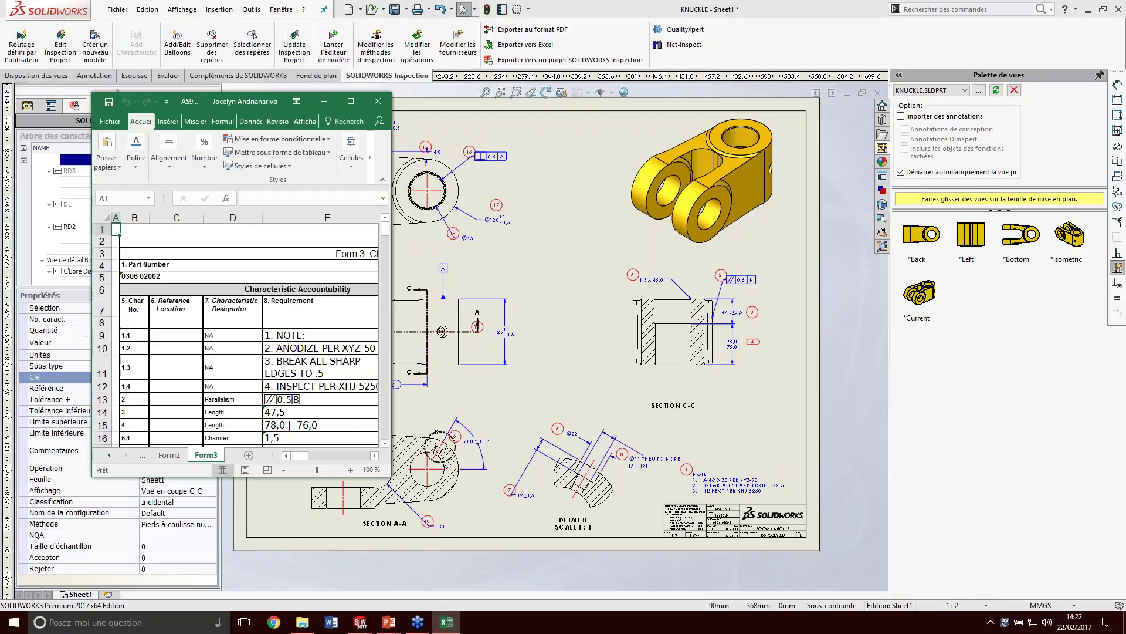
left_click(350, 101)
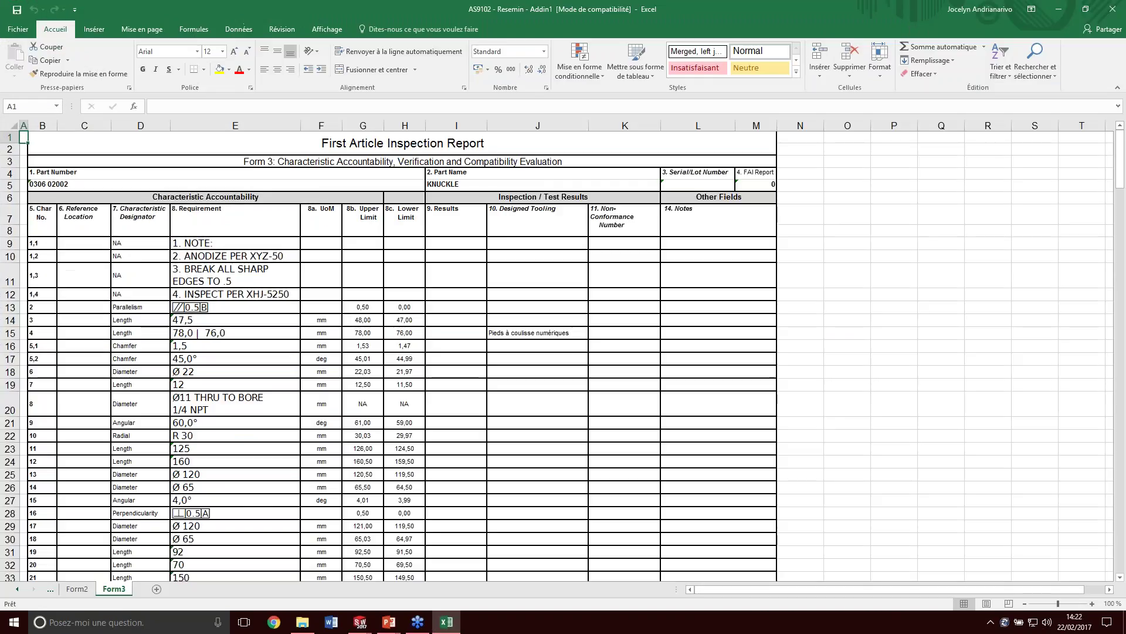
- Enter the measured results 48, 77 and 1 for characteristics 3, 4 and 5,1 on Form3
left_click(452, 319)
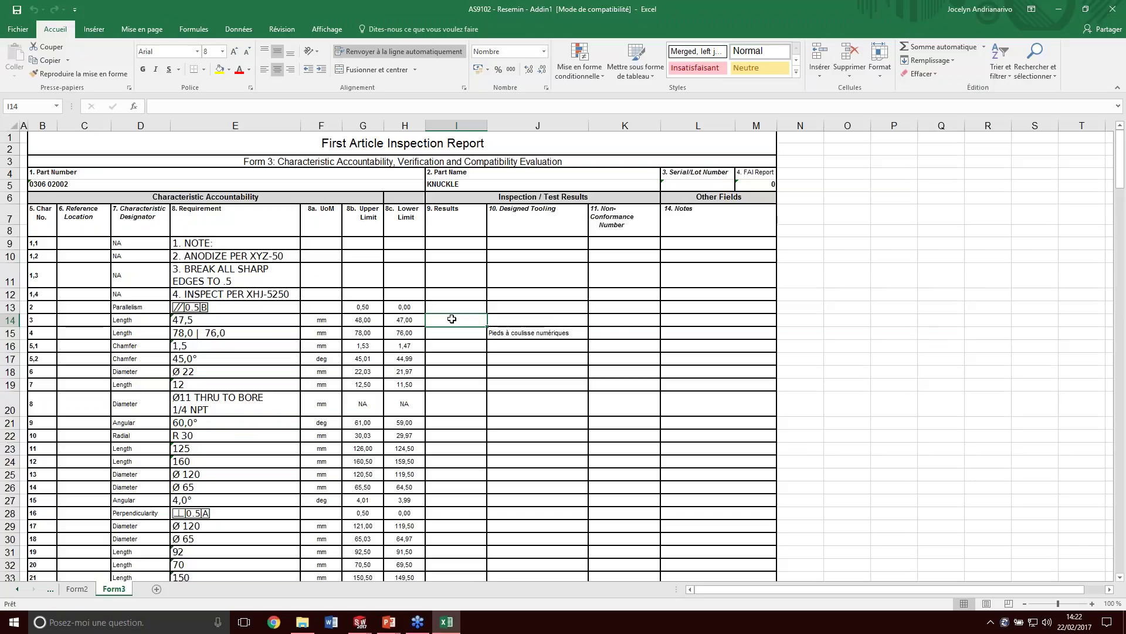
type("48")
key("Return")
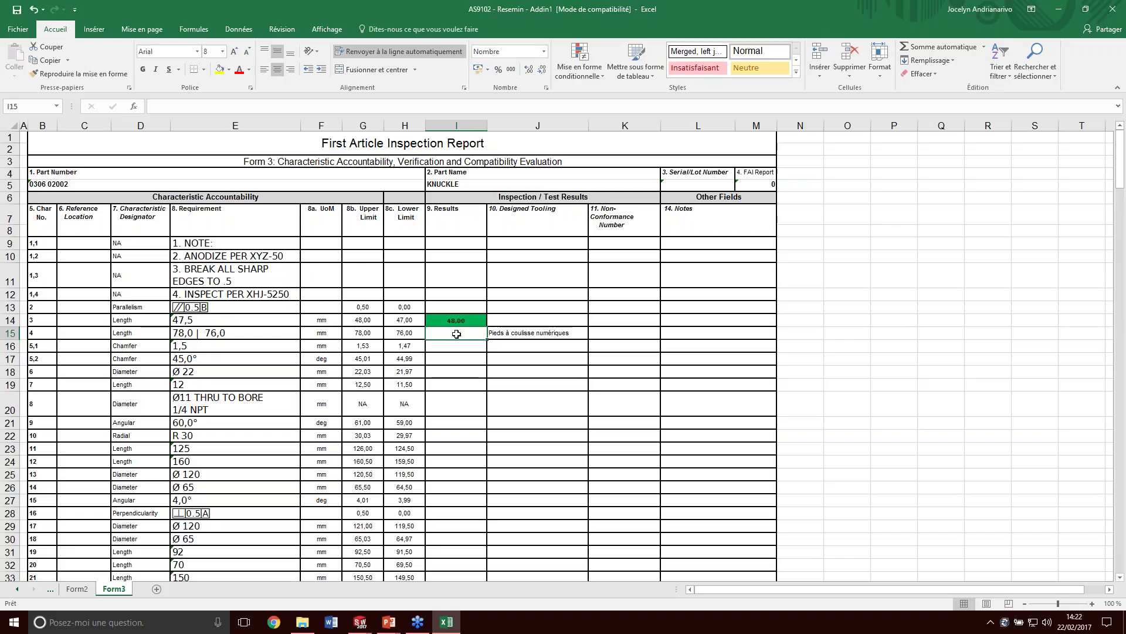
type("77")
key("Return")
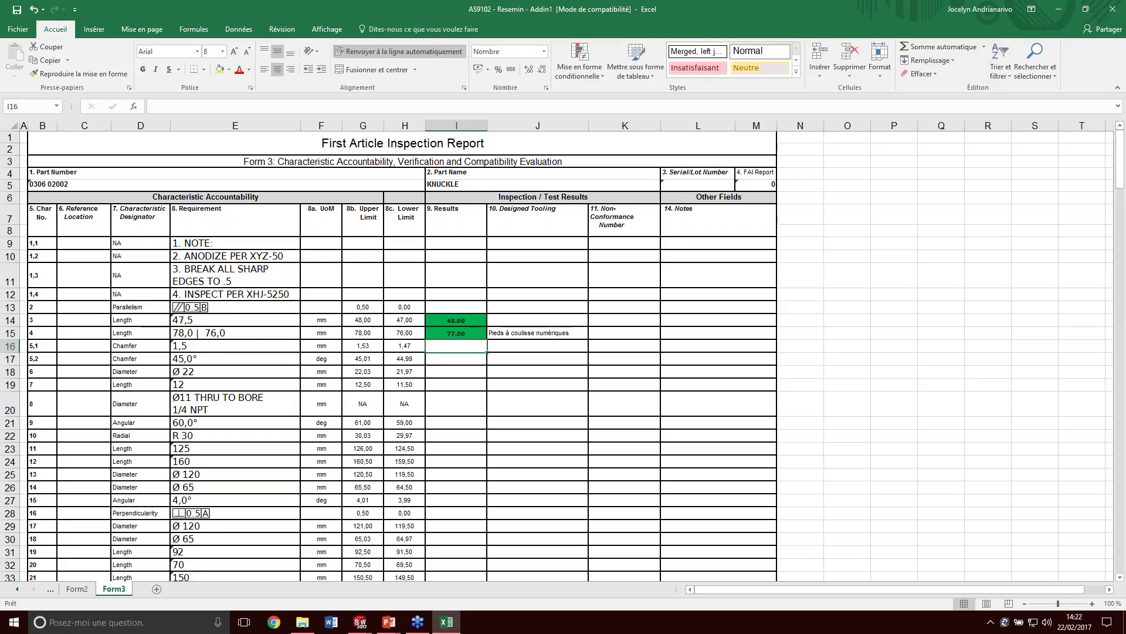
type("1")
key("Return")
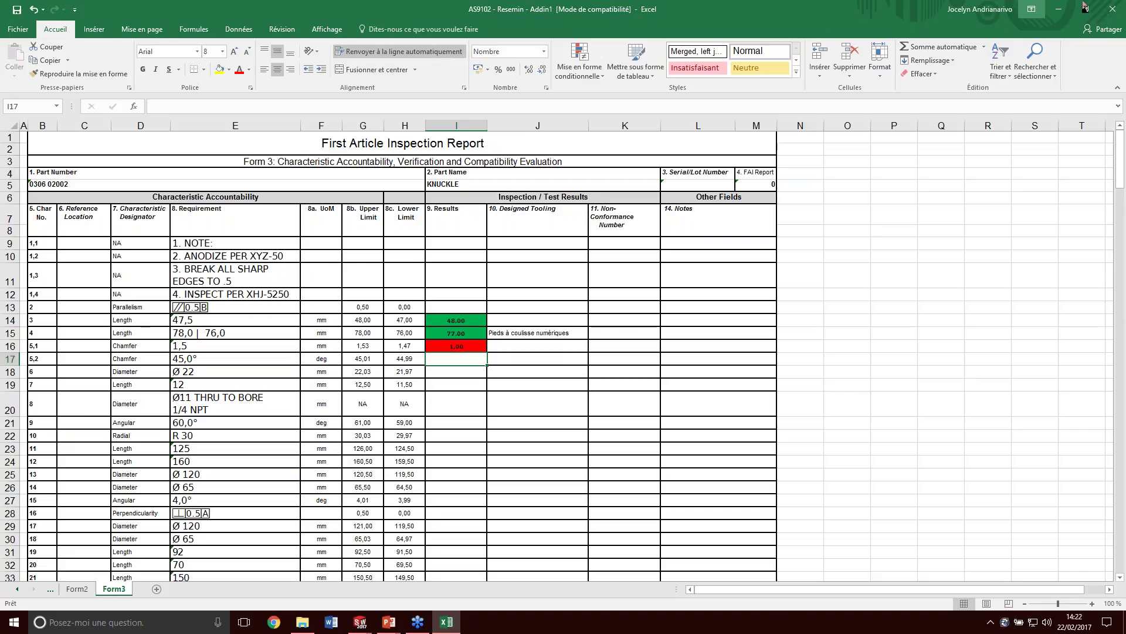
- Close the Excel inspection report and the KNUCKLE drawing, discarding the drawing's changes, and switch to the PowerPoint slideshow
left_click(1113, 9)
left_click(564, 325)
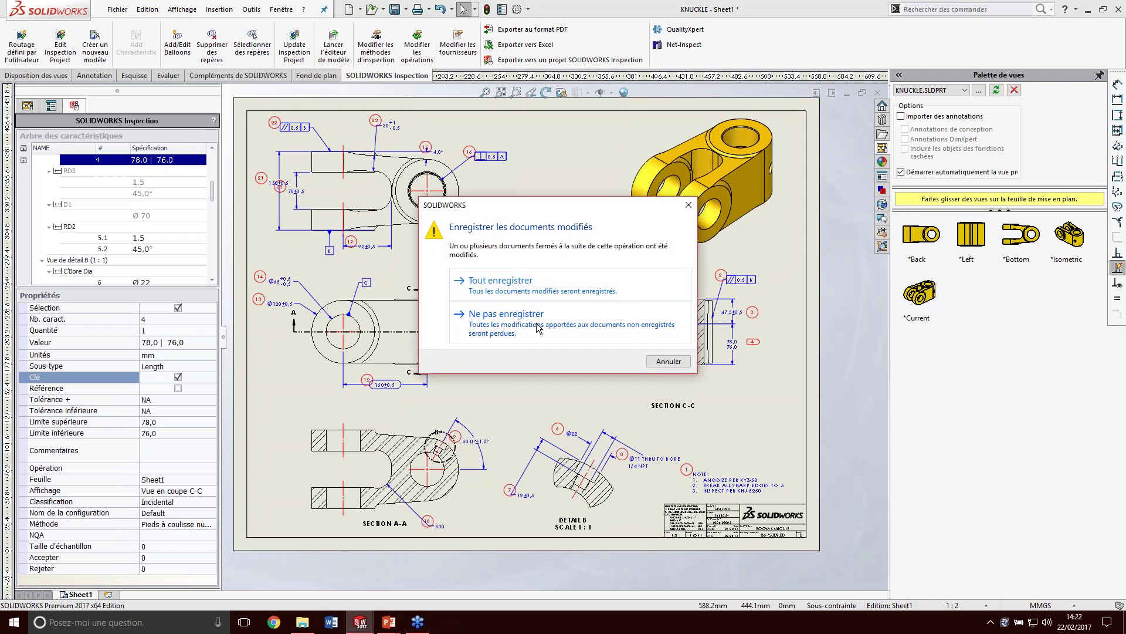
left_click(527, 331)
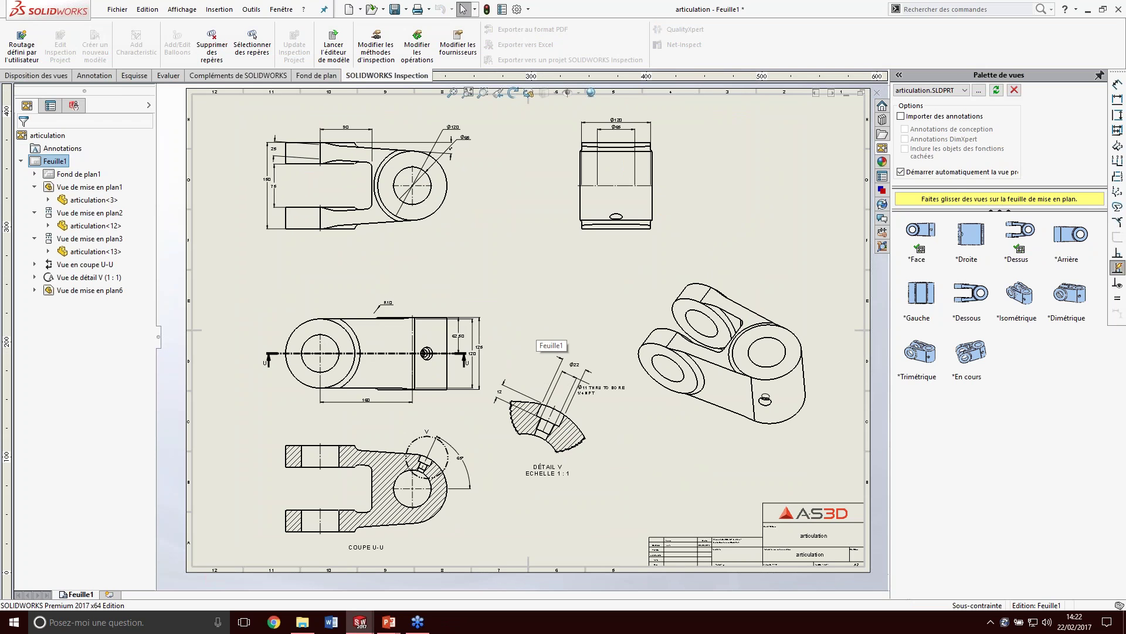
key("alt+Tab")
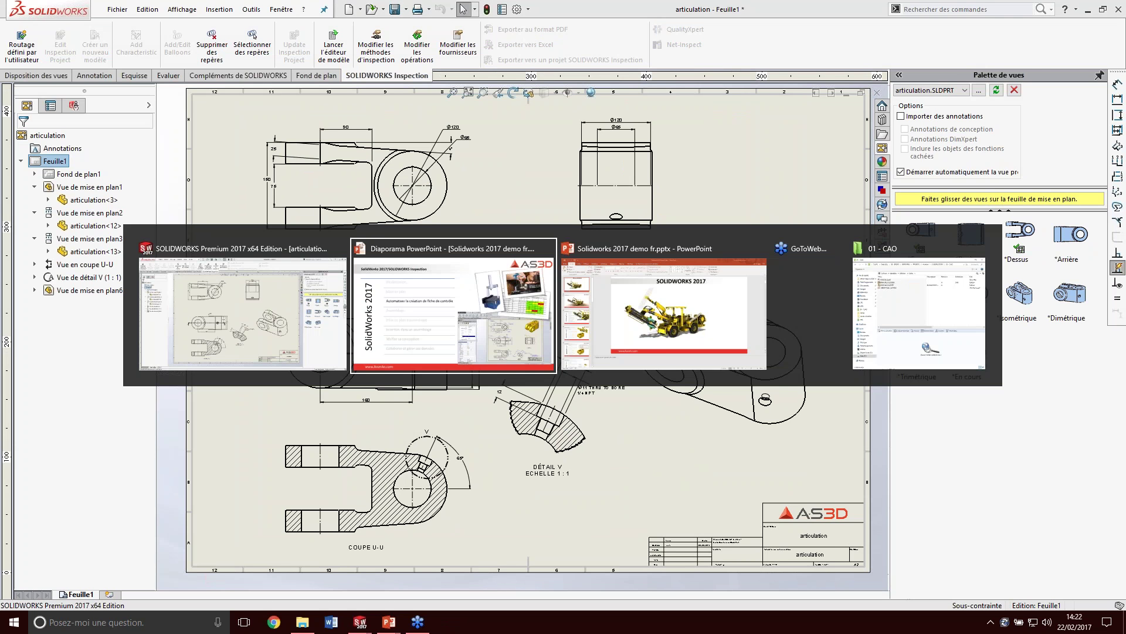
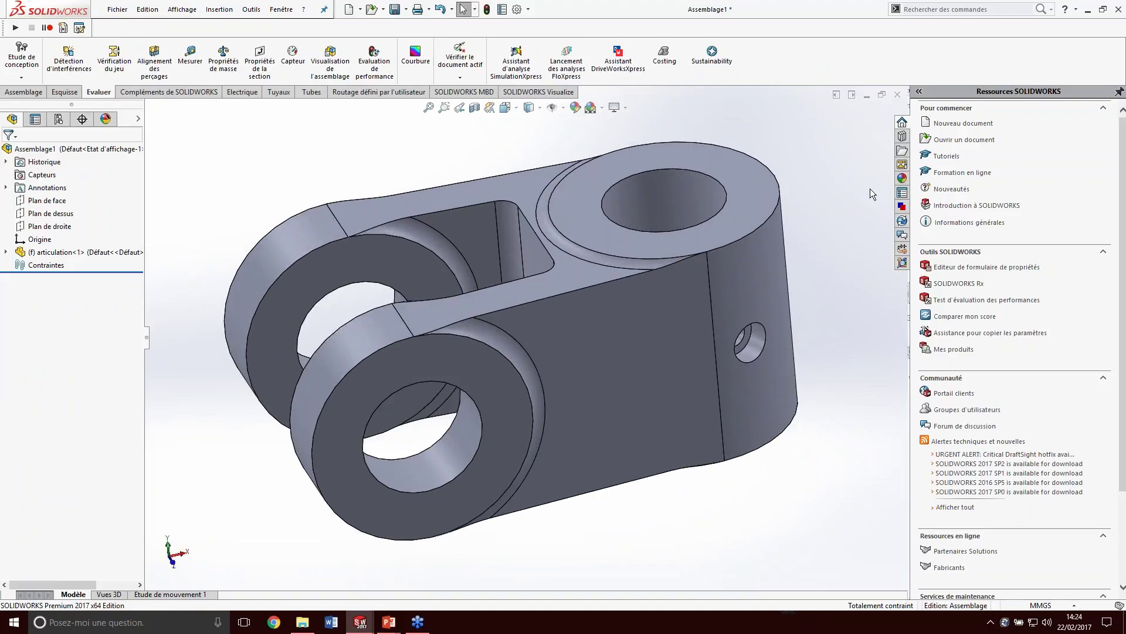
- Insert the Flanged Bronze bearing from the Resemin Library into the top of the articulation's vertical bore
left_click(903, 137)
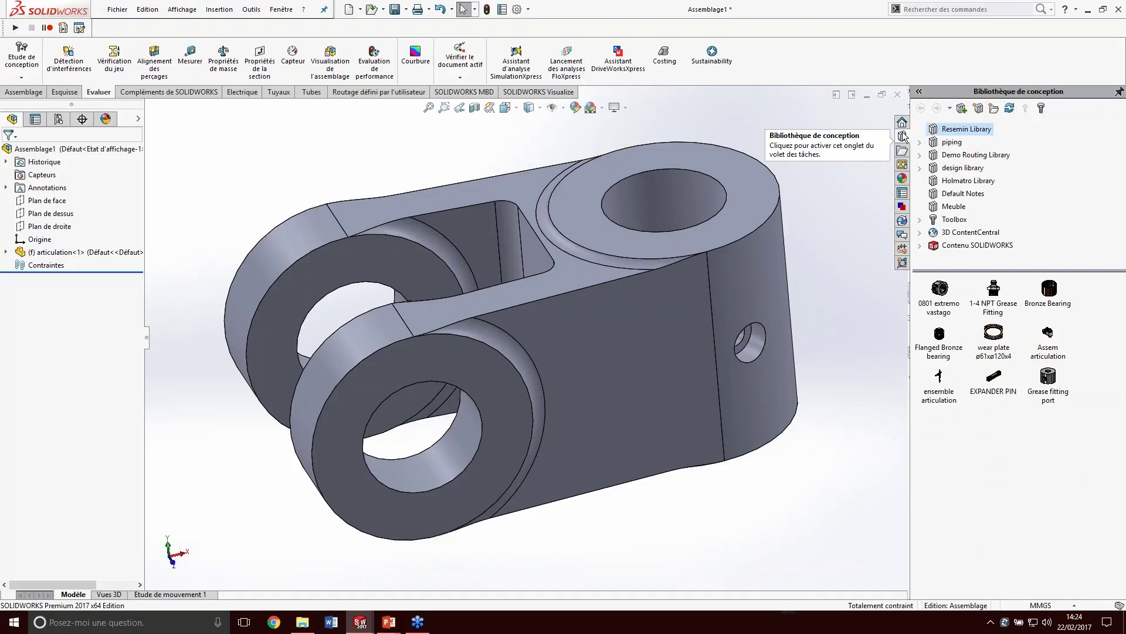
key("ctrl+Left")
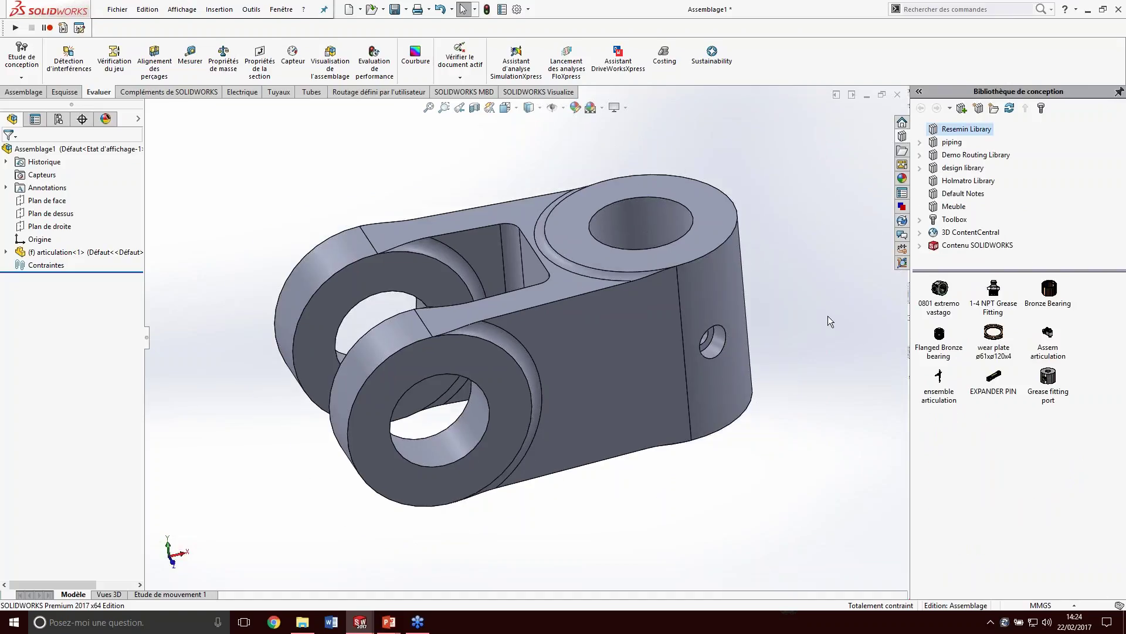
left_click(953, 352)
left_click_drag(952, 356, 635, 208)
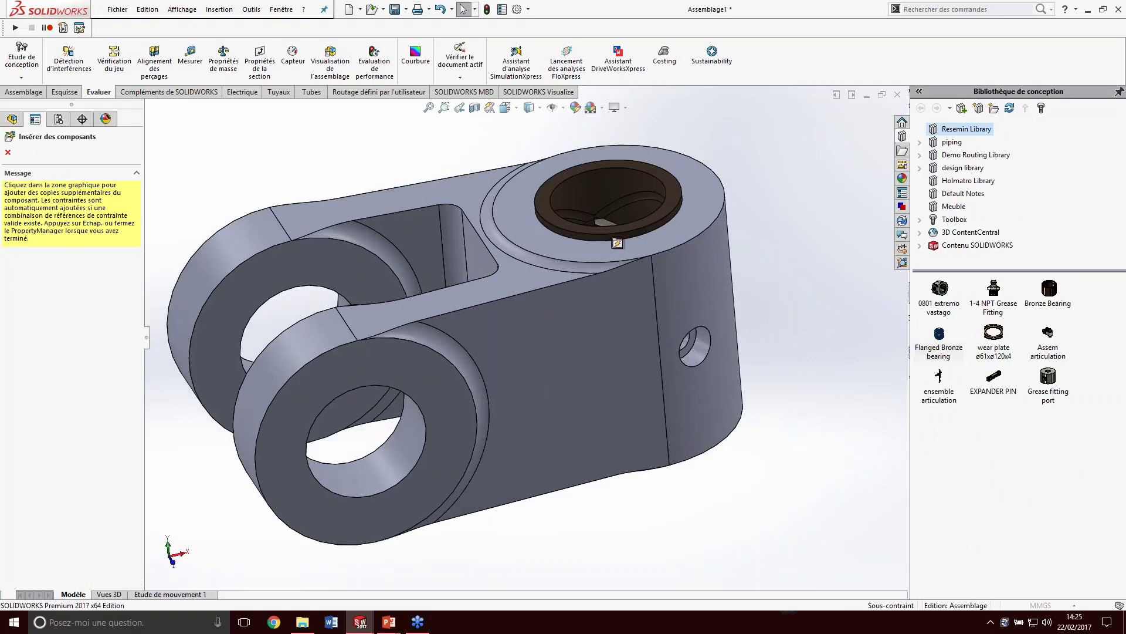
- Place a second flanged bronze bearing in the bore on the underside of the articulation and finish inserting copies
key("shift+Up")
key("shift+Up")
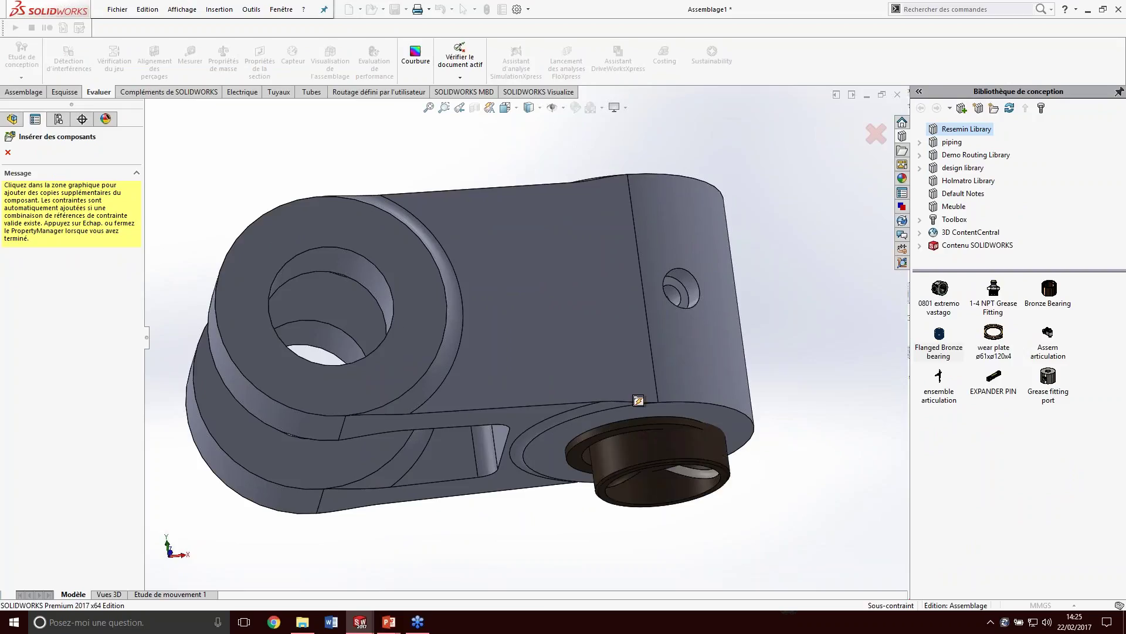
left_click(715, 452)
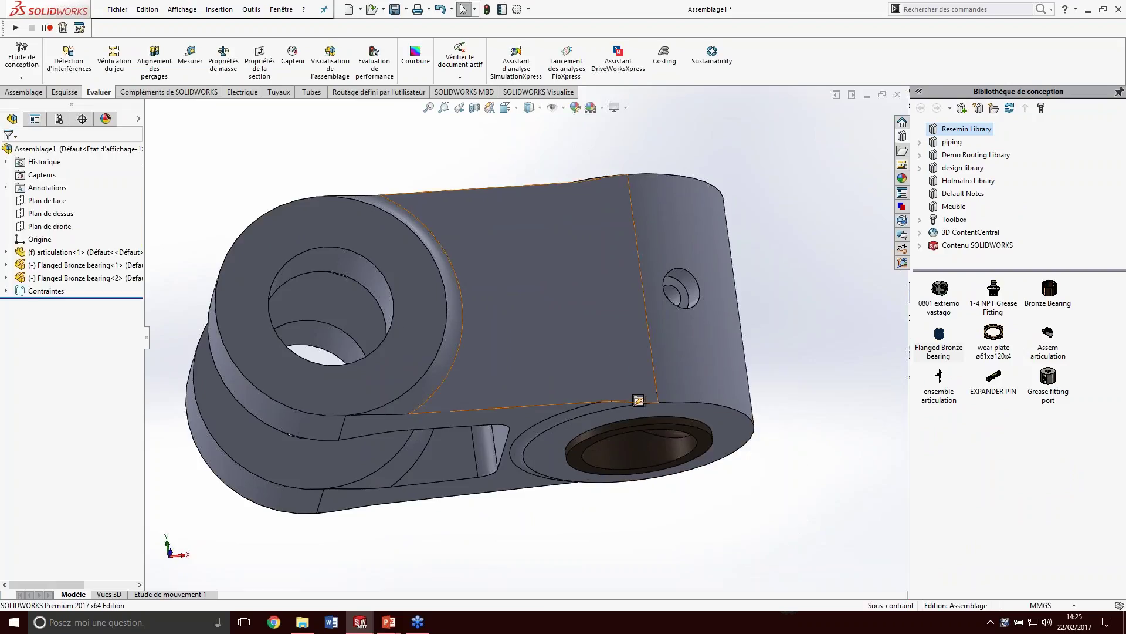
key("shift+Down")
key("shift+Down")
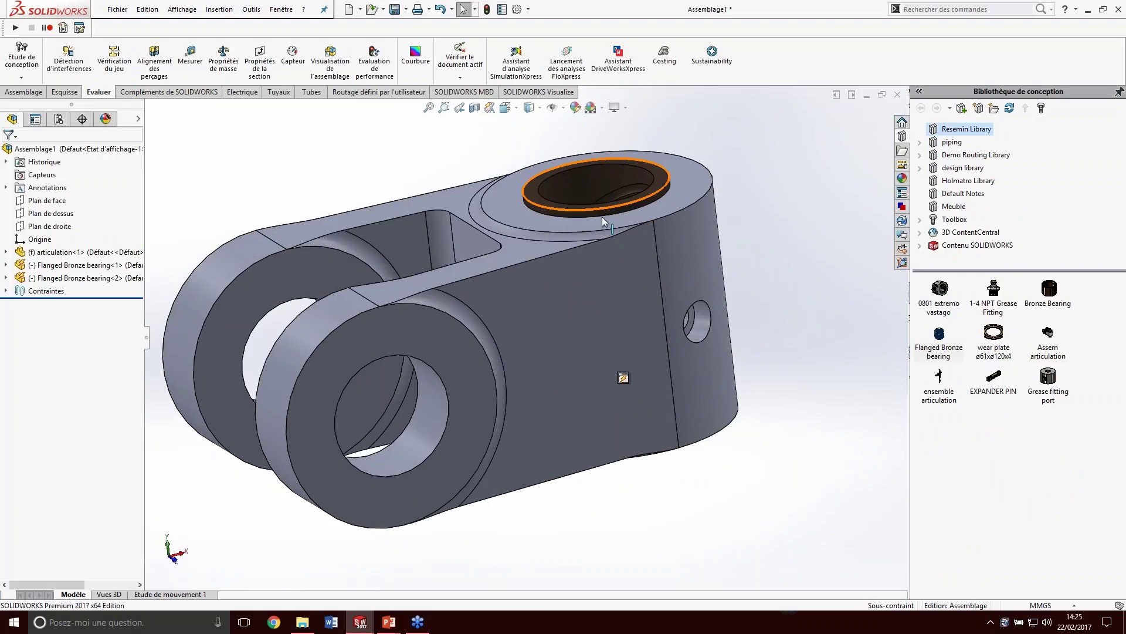
- Section the assembly along the front plane (Plan de face) to examine how both bearings sit in the bore
left_click(36, 203)
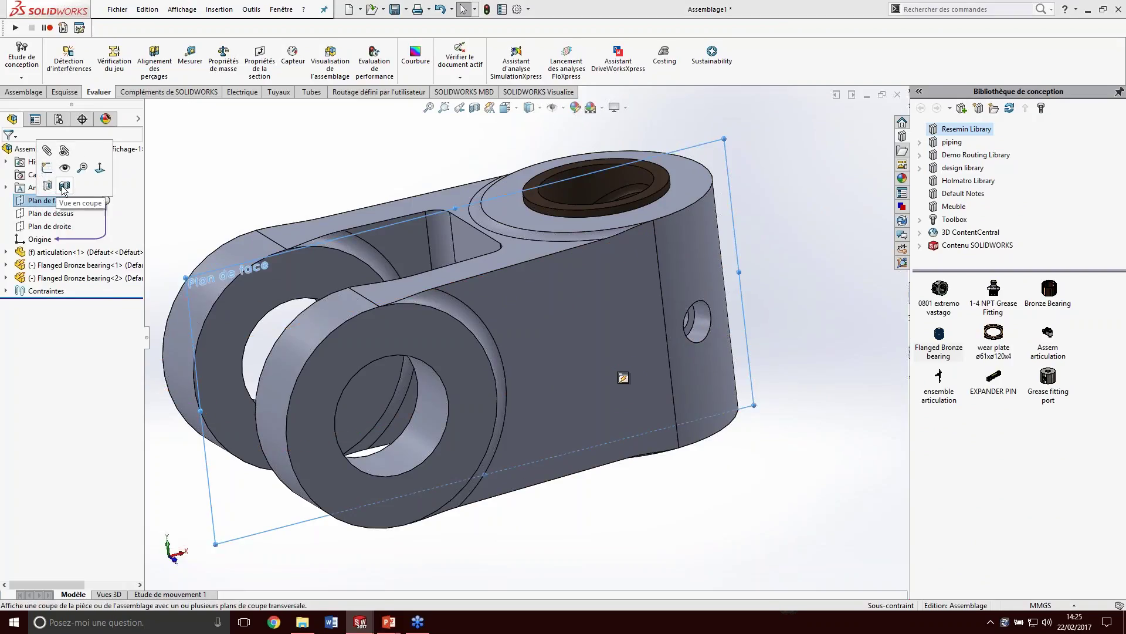
left_click(475, 107)
left_click(9, 153)
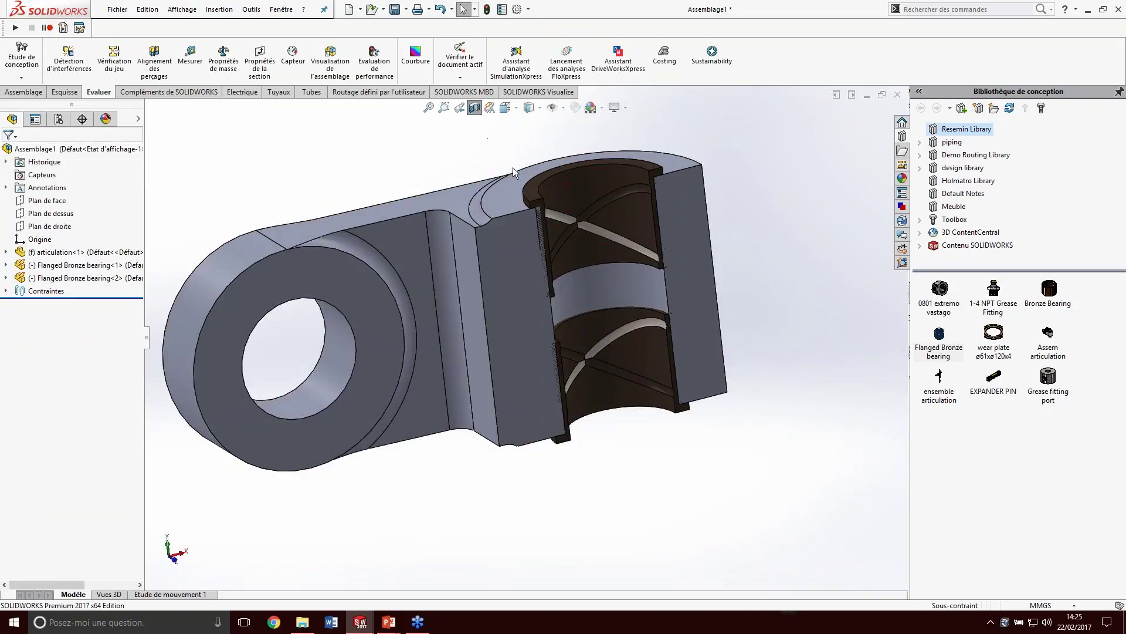
scroll(513, 167, "down", 2)
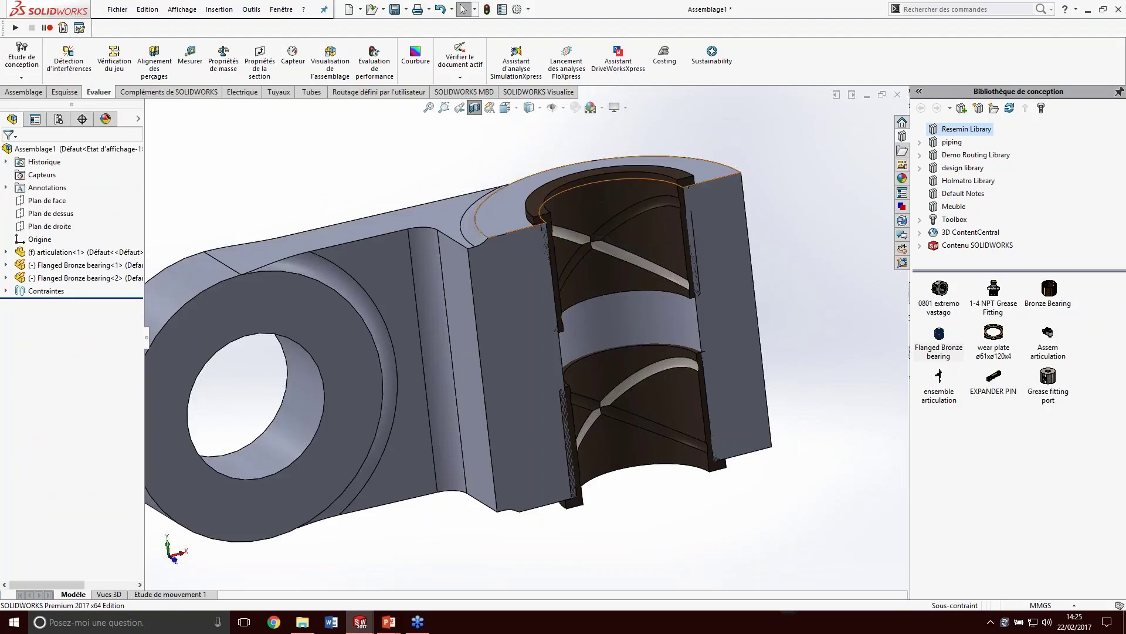
scroll(528, 232, "down", 1)
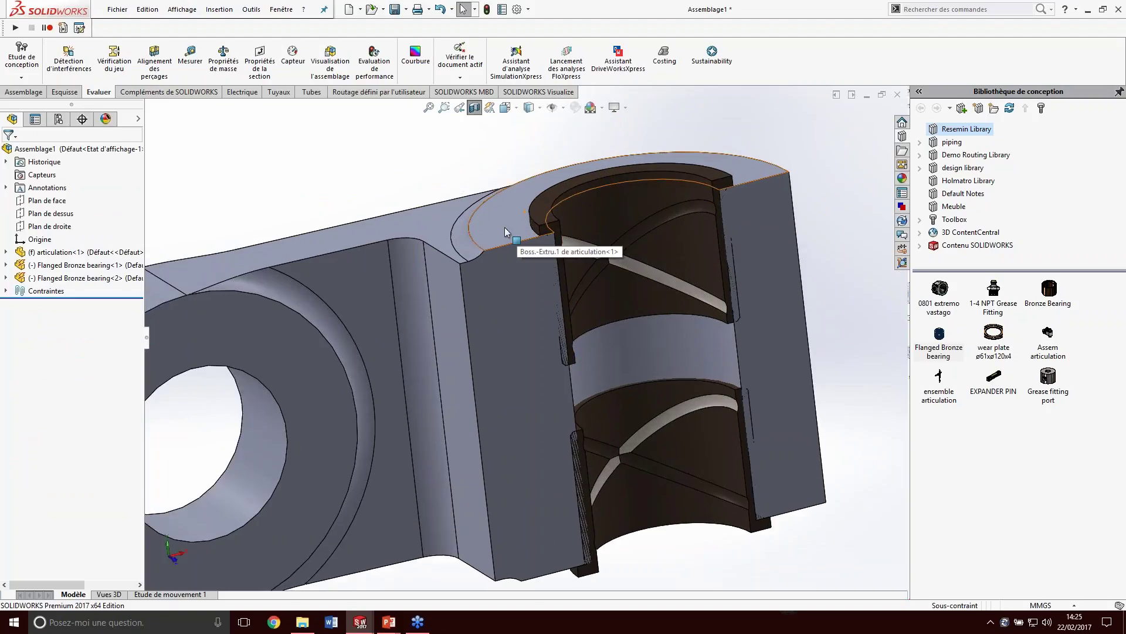
middle_click_drag(540, 277, 566, 275)
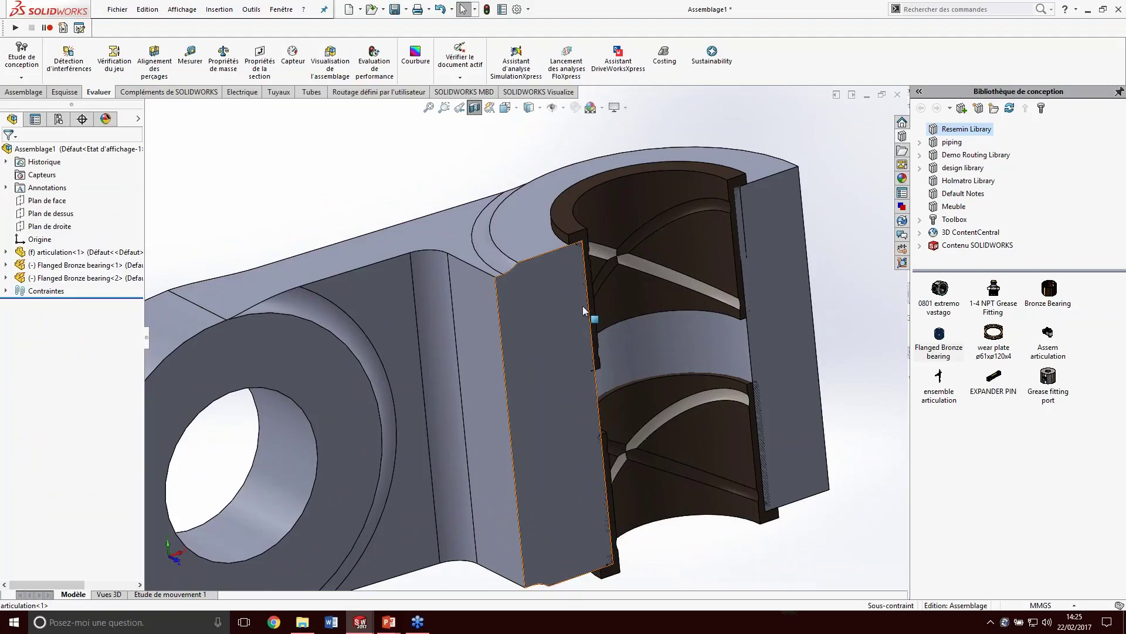
scroll(592, 328, "down", 2)
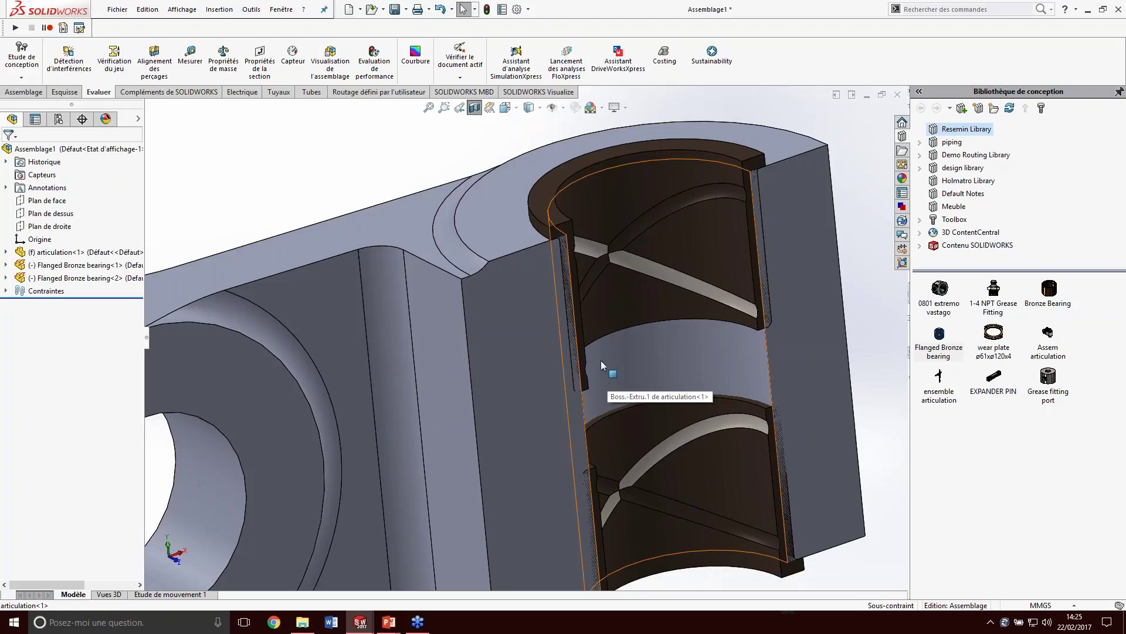
- Run interference detection on the whole assembly, inspect the second interference in the results and close the check
left_click(75, 68)
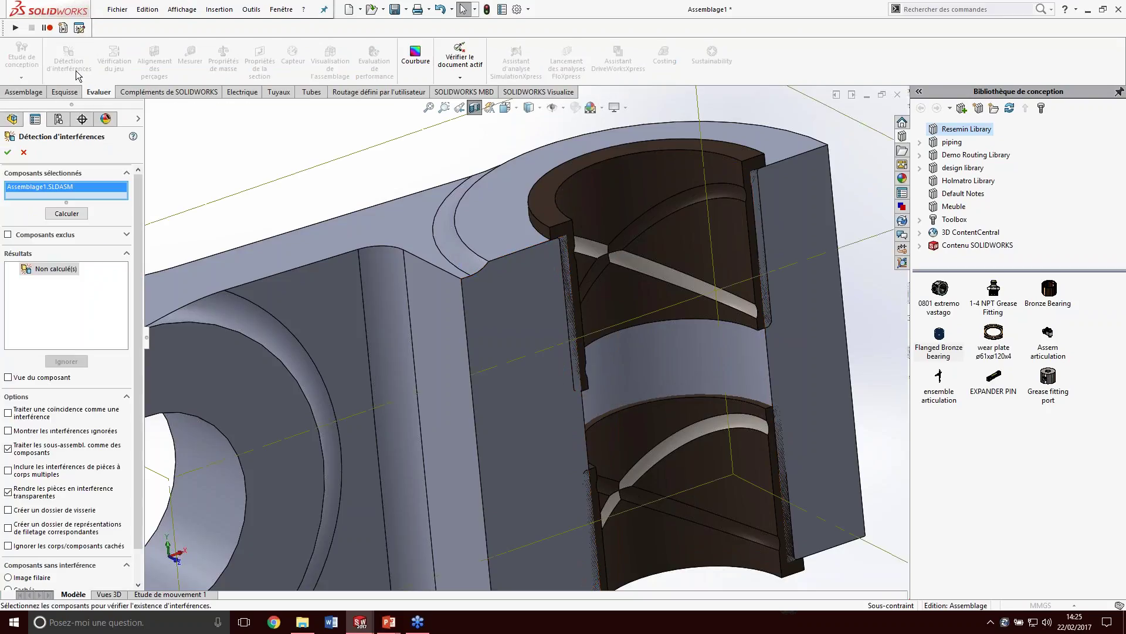
left_click(70, 215)
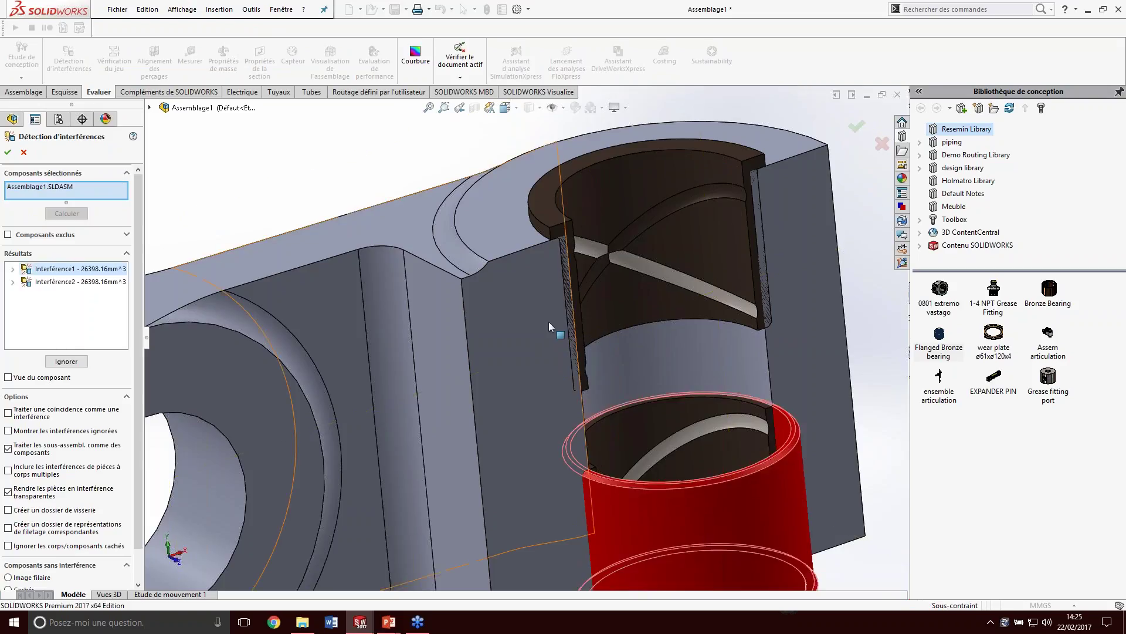
scroll(548, 321, "up", 3)
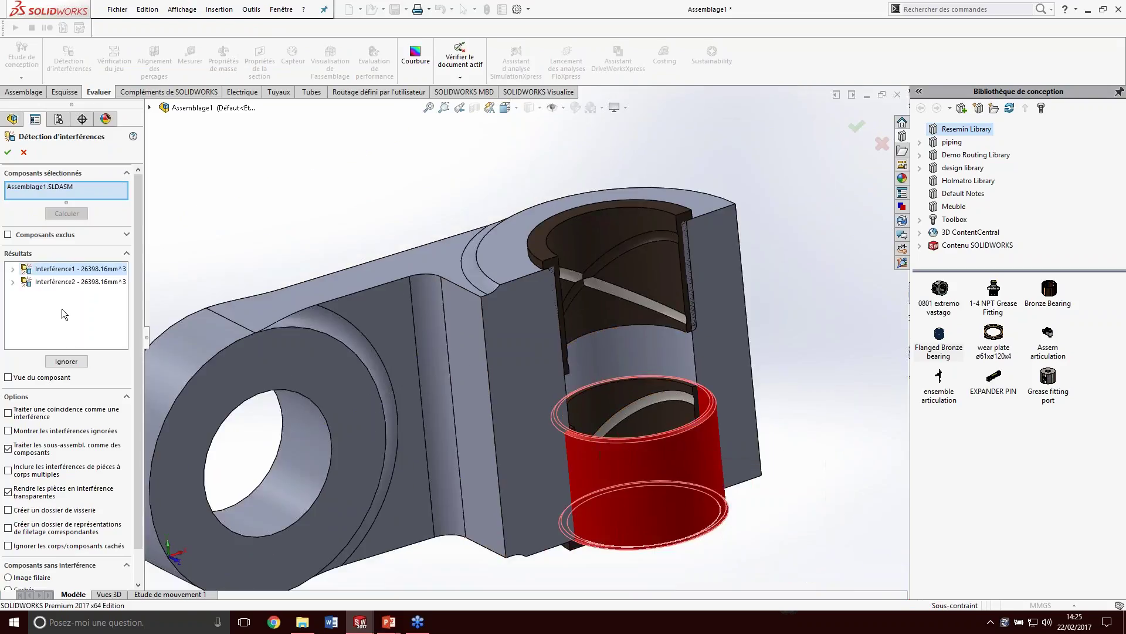
left_click(58, 283)
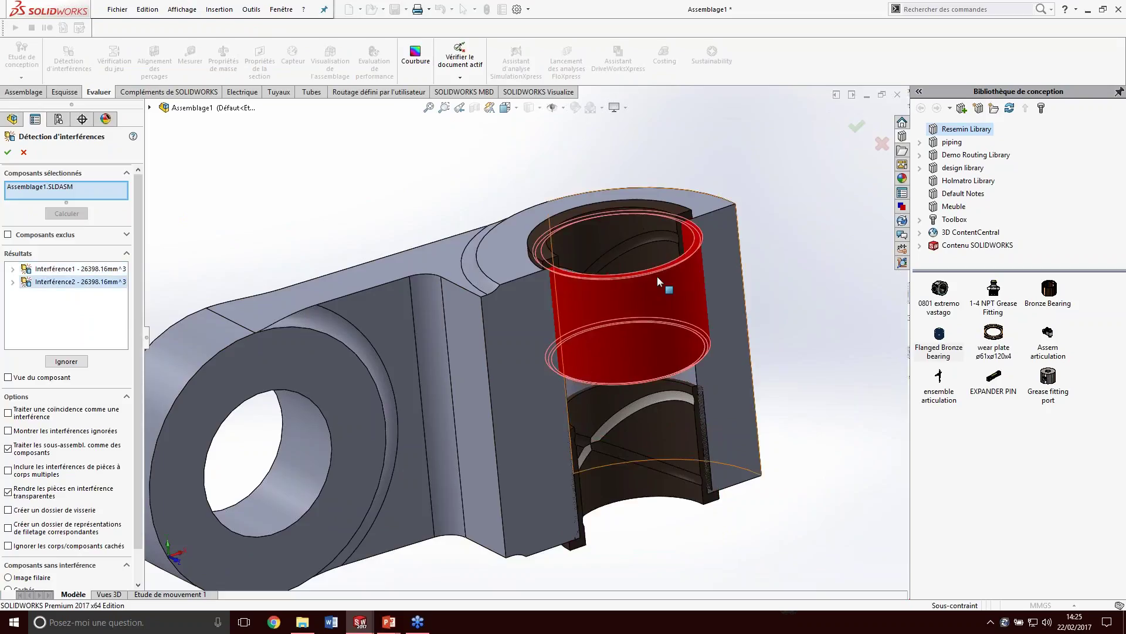
left_click(22, 153)
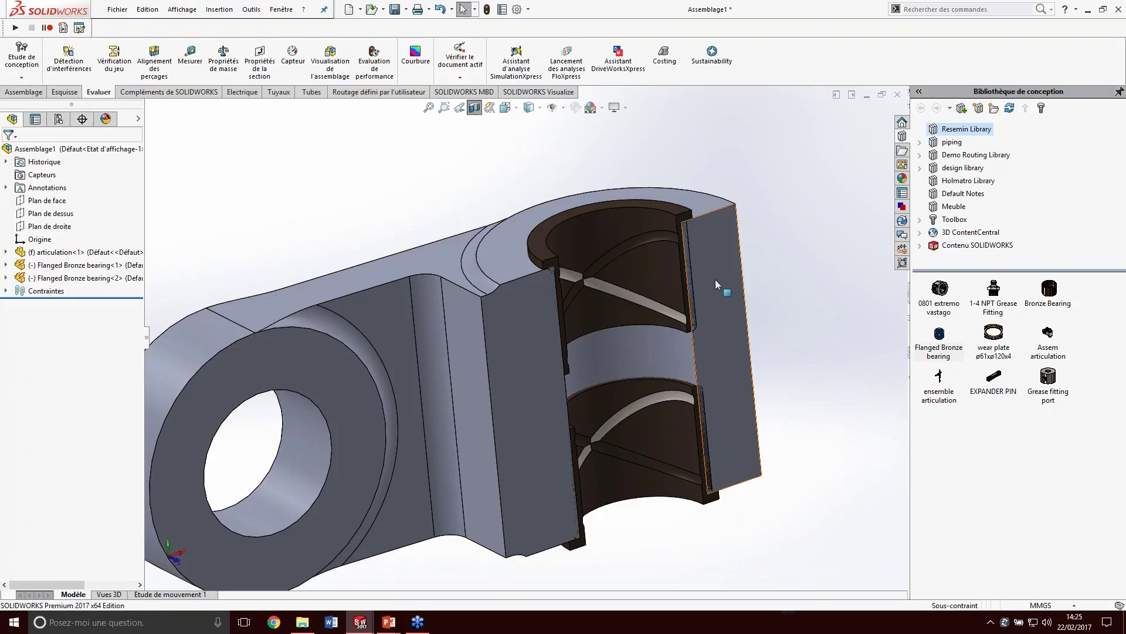
- Insert the smart features of both the upper and lower flanged bronze bearings into the articulation
middle_click_drag(692, 293, 598, 265)
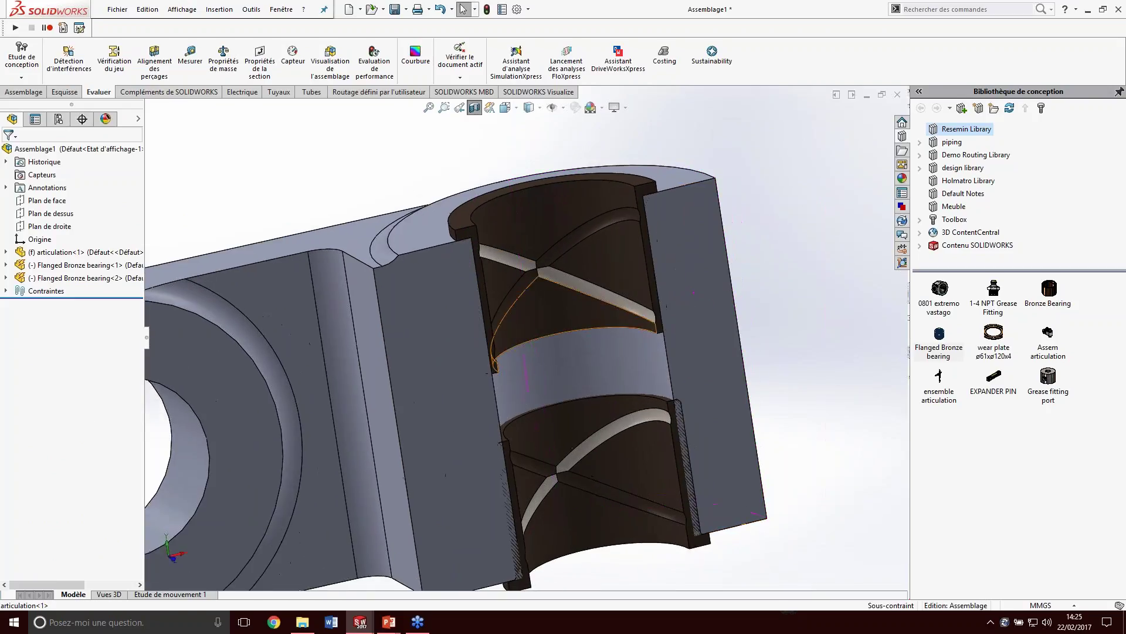
right_click(608, 255)
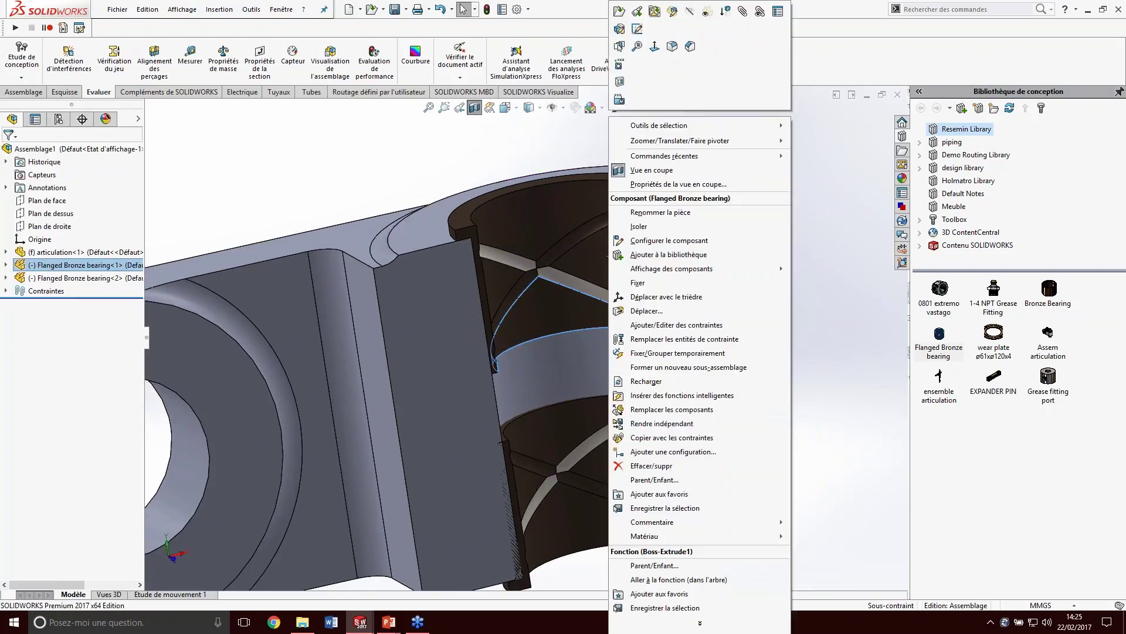
left_click(647, 395)
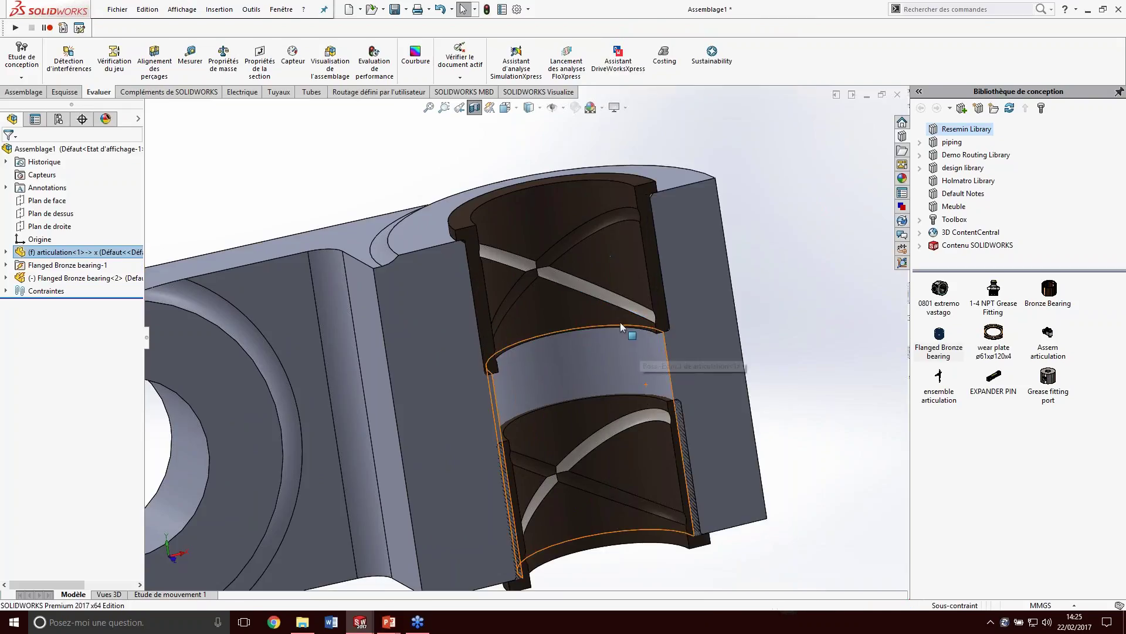
middle_click_drag(484, 267, 492, 267)
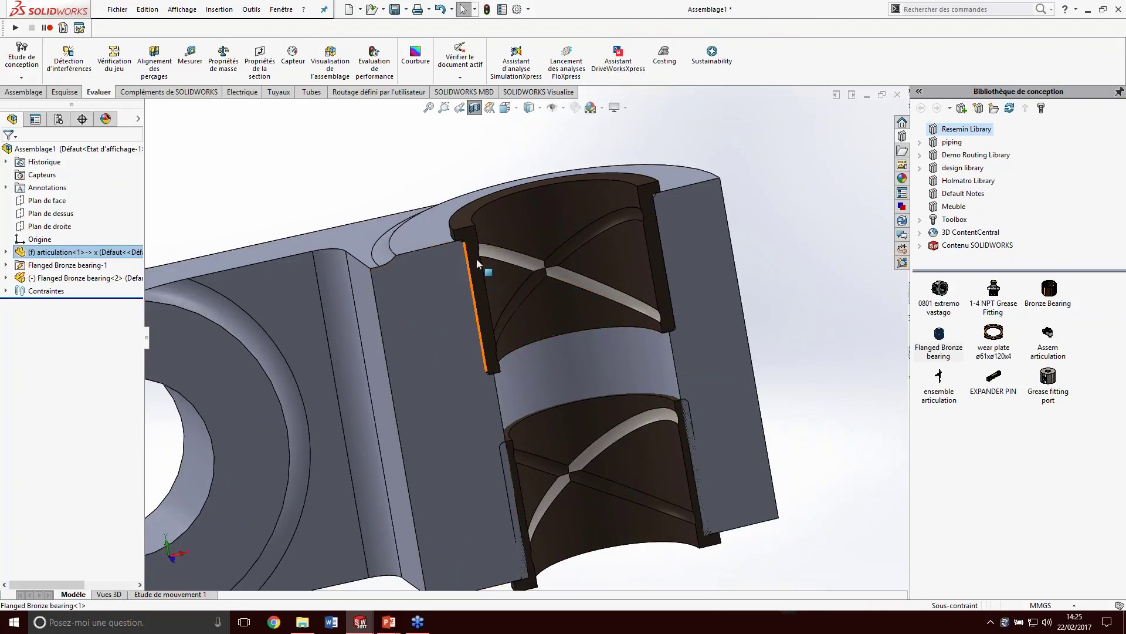
right_click(553, 450)
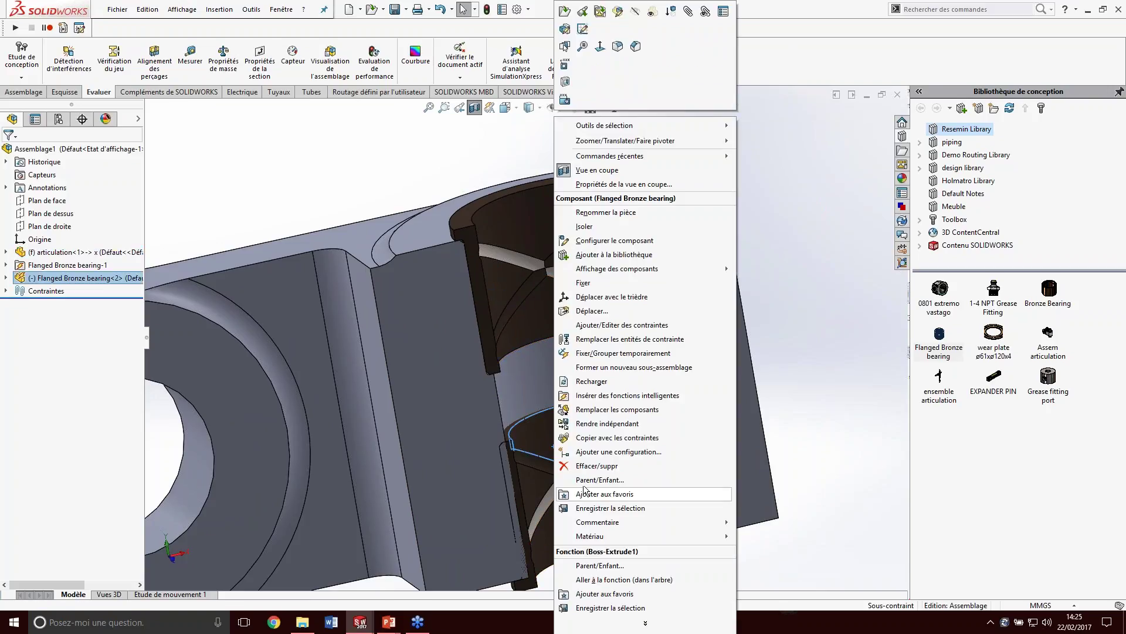
left_click(627, 395)
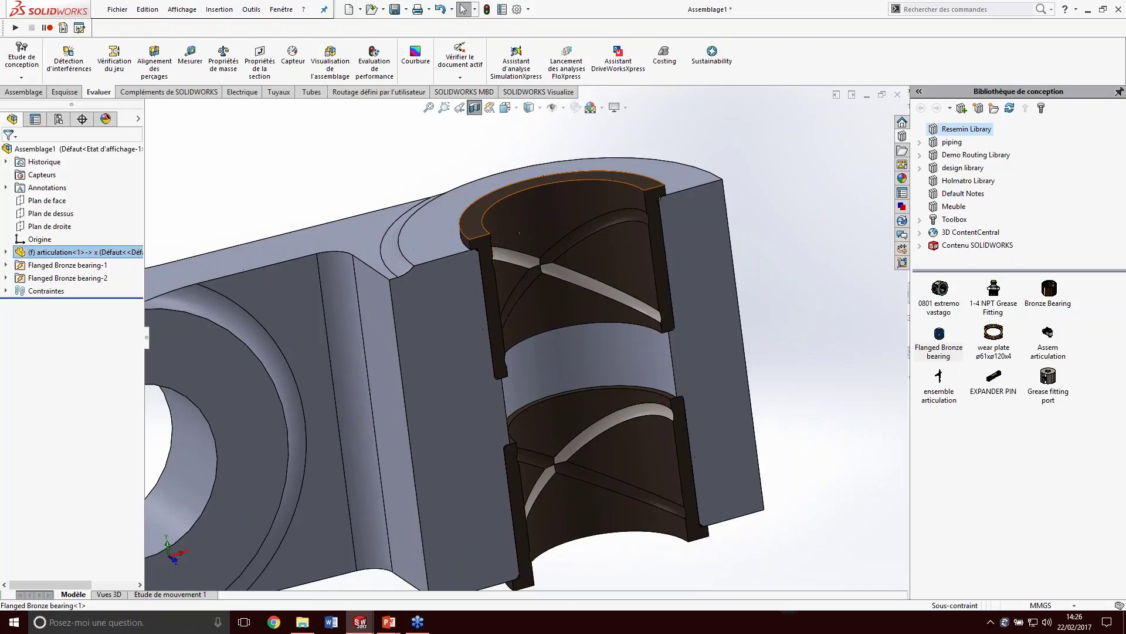
- Temporarily hide the upper bearing to examine the bore behind it, show it again and turn off the section view
key("Tab")
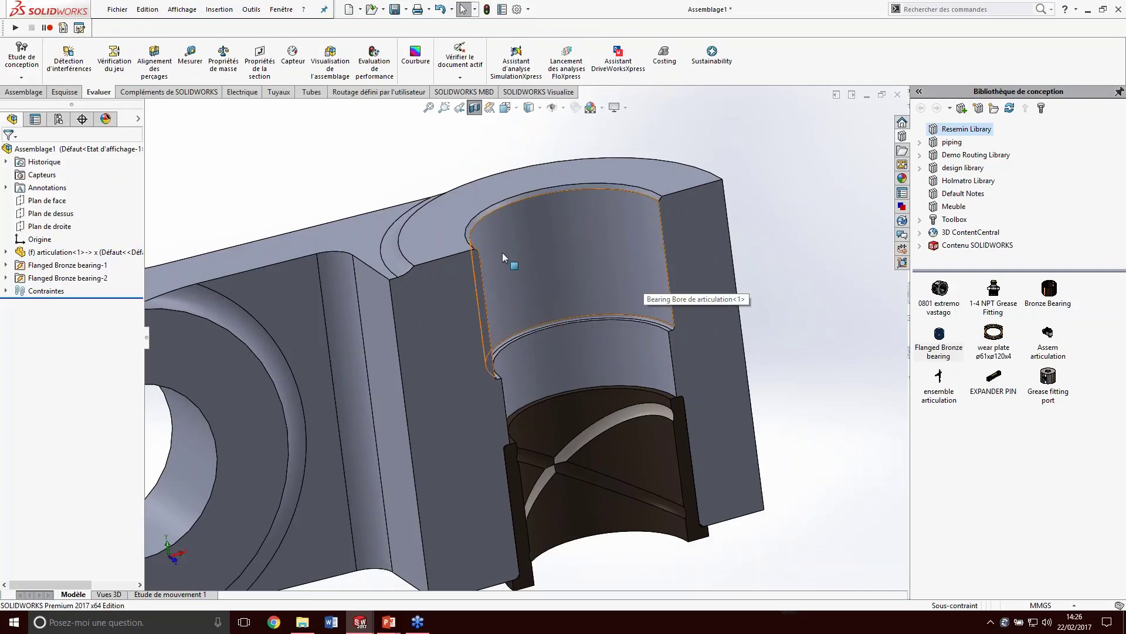
middle_click_drag(527, 291, 588, 293)
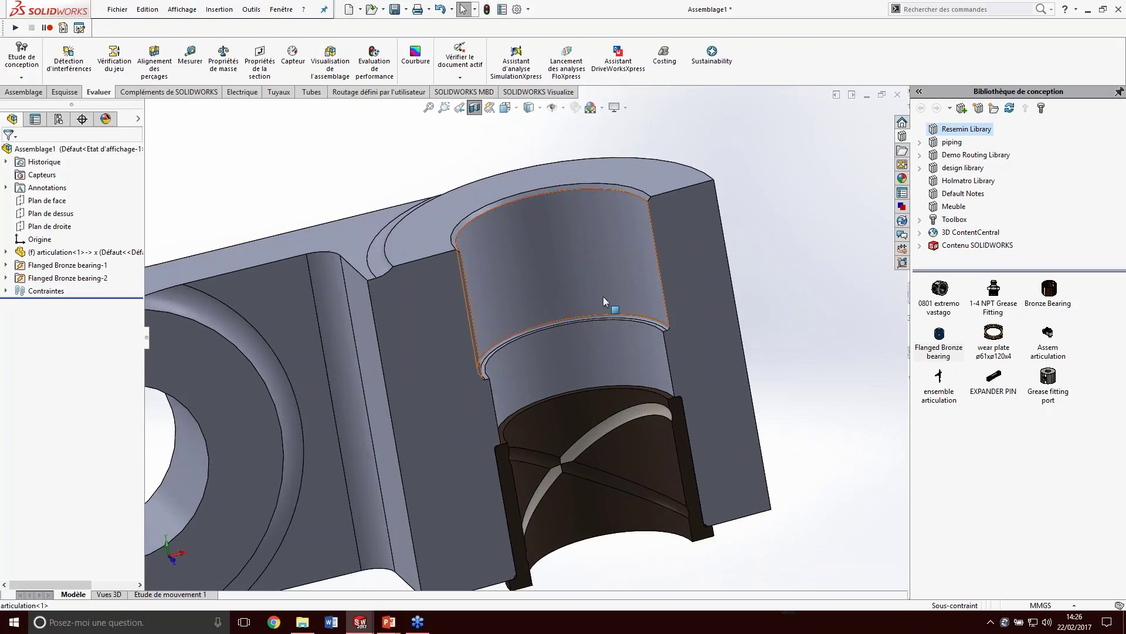
left_click(578, 276)
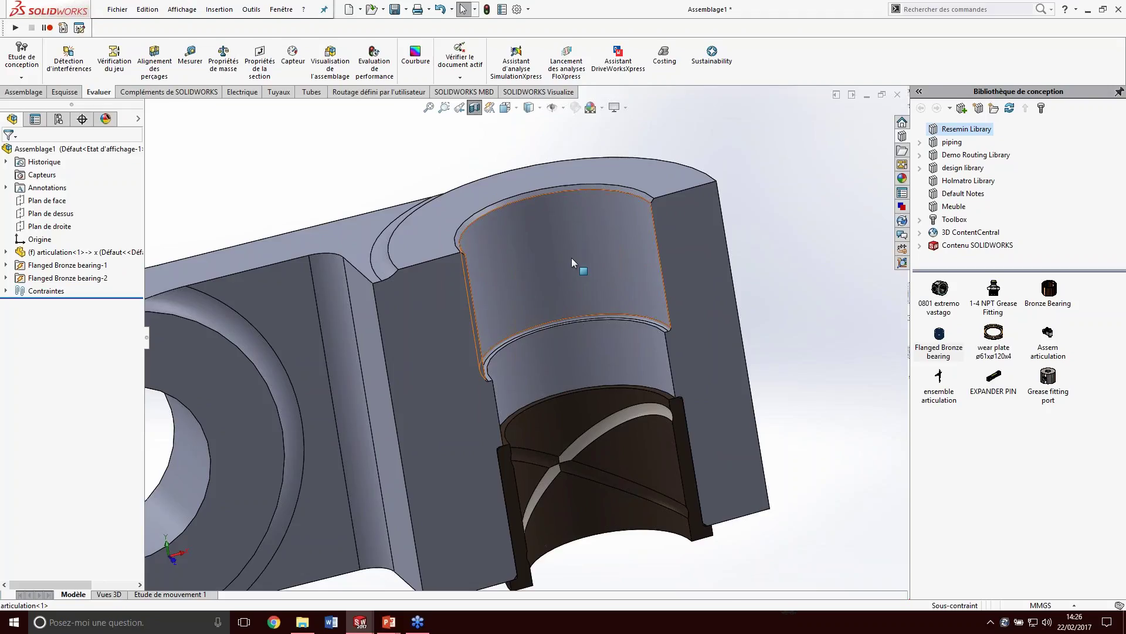
middle_click_drag(571, 258, 530, 219)
key("Escape")
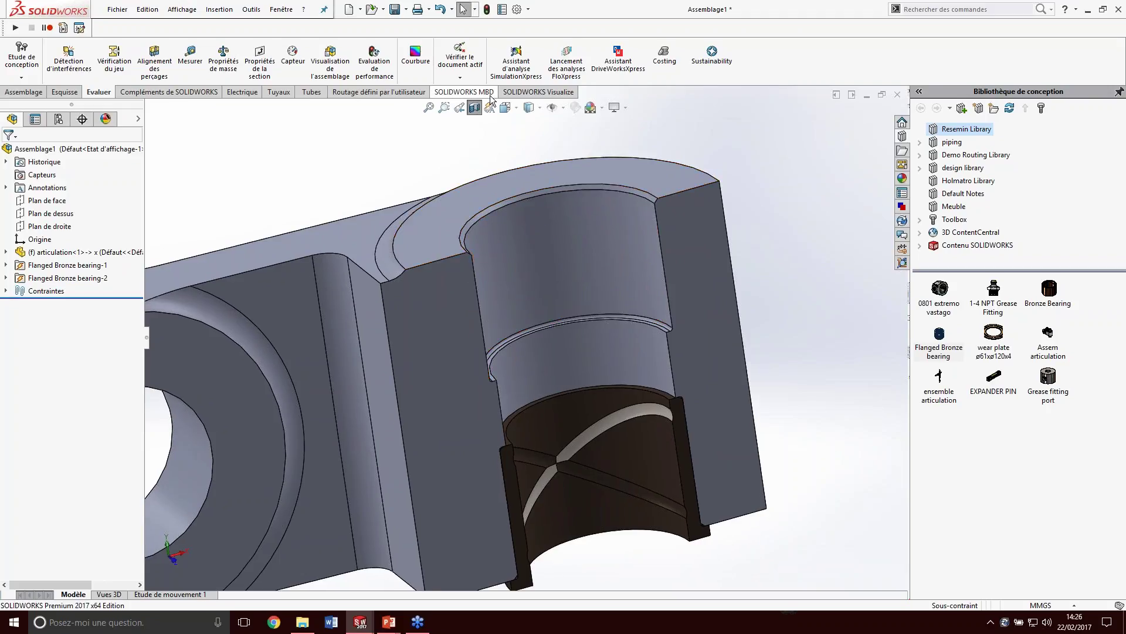
left_click(474, 109)
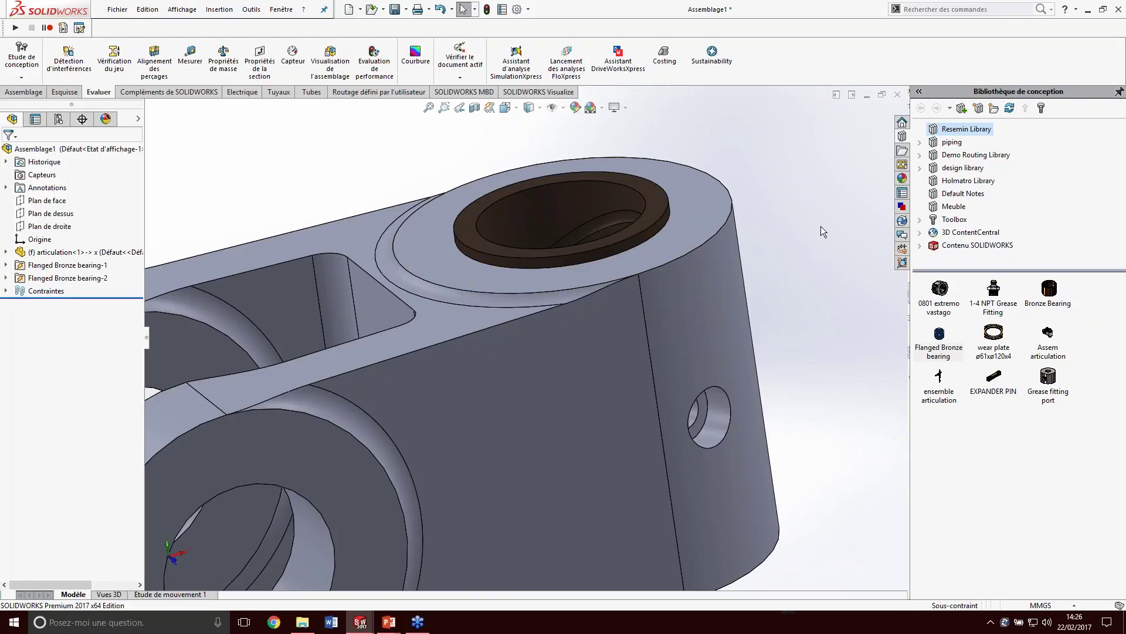
- Insert an EXPANDER PIN from the design library into the upper bearing, using the 220 mm LONG configuration
scroll(755, 270, "up", 2)
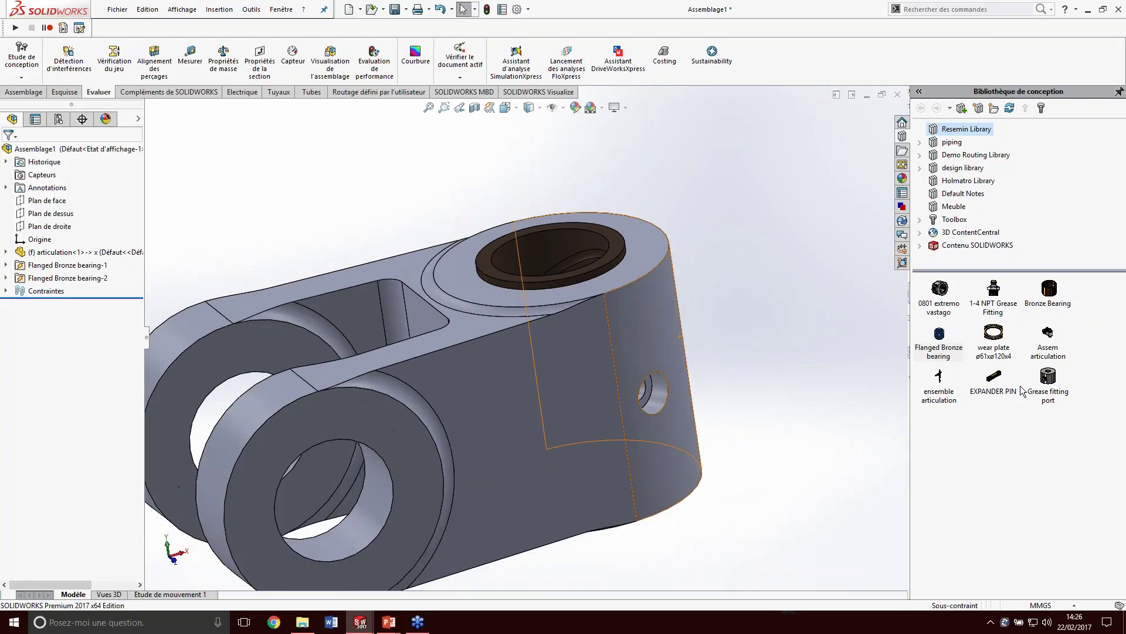
left_click(1003, 391)
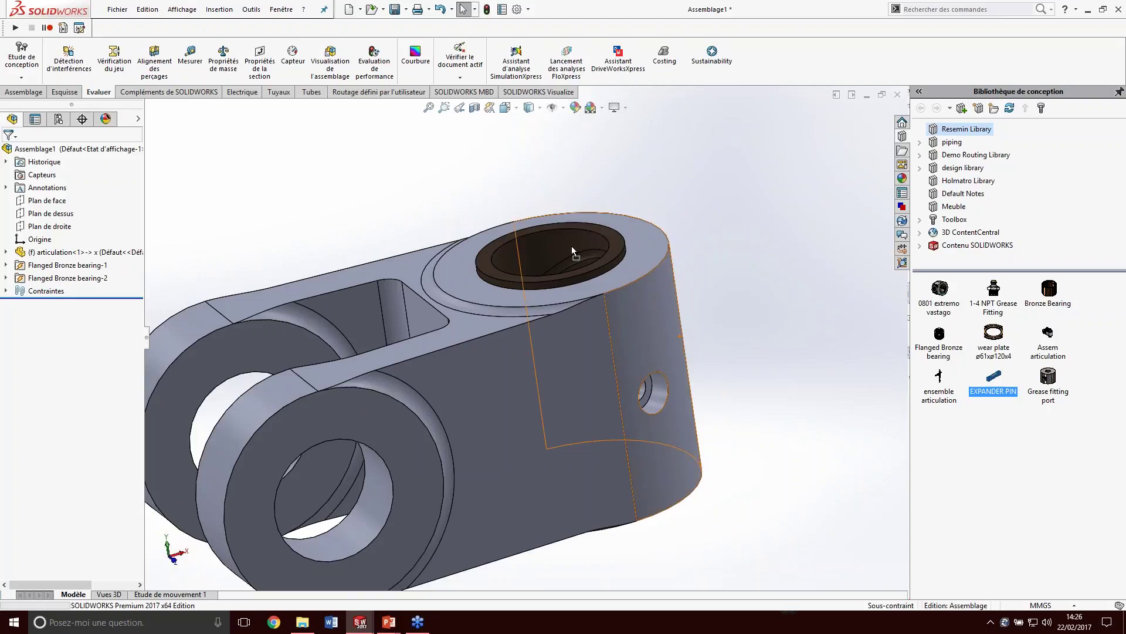
left_click_drag(667, 315, 563, 264)
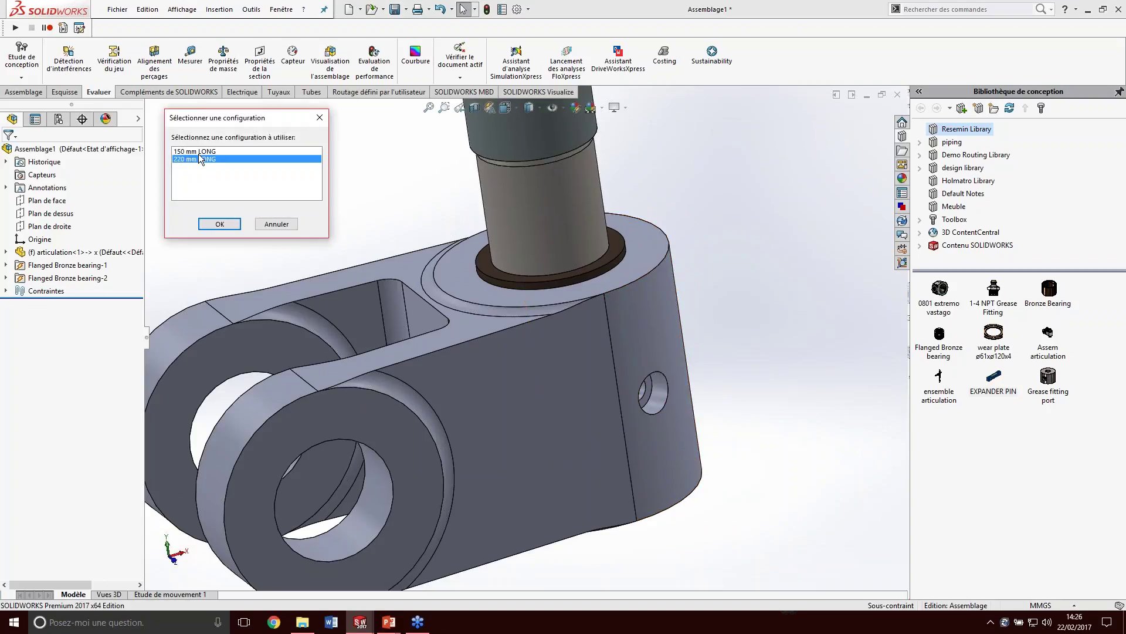
left_click(219, 226)
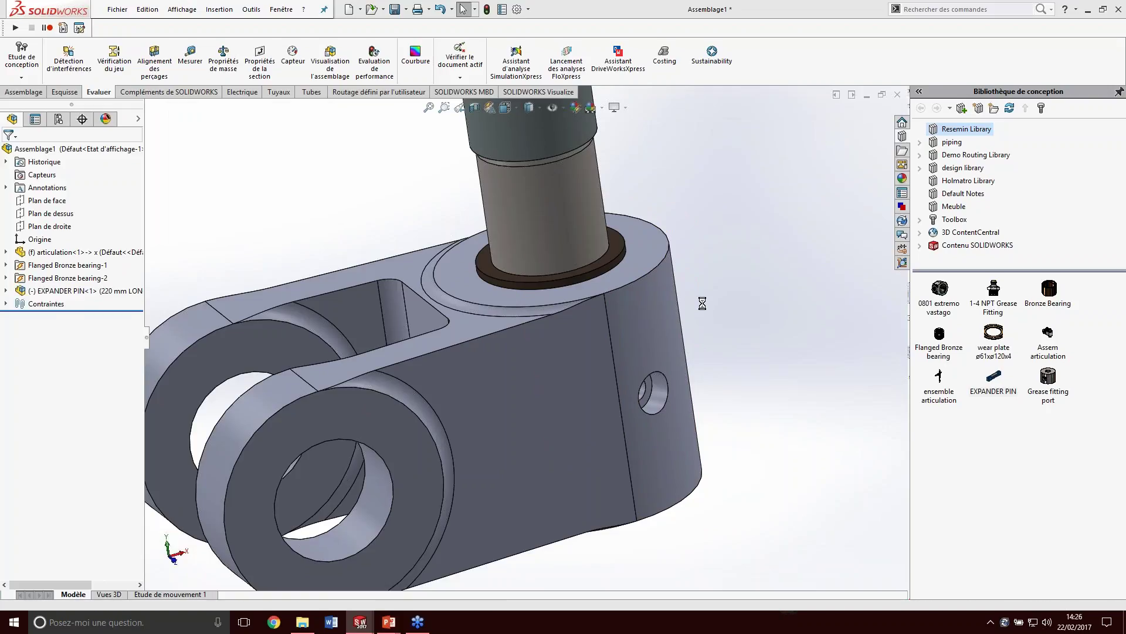
left_click(844, 273)
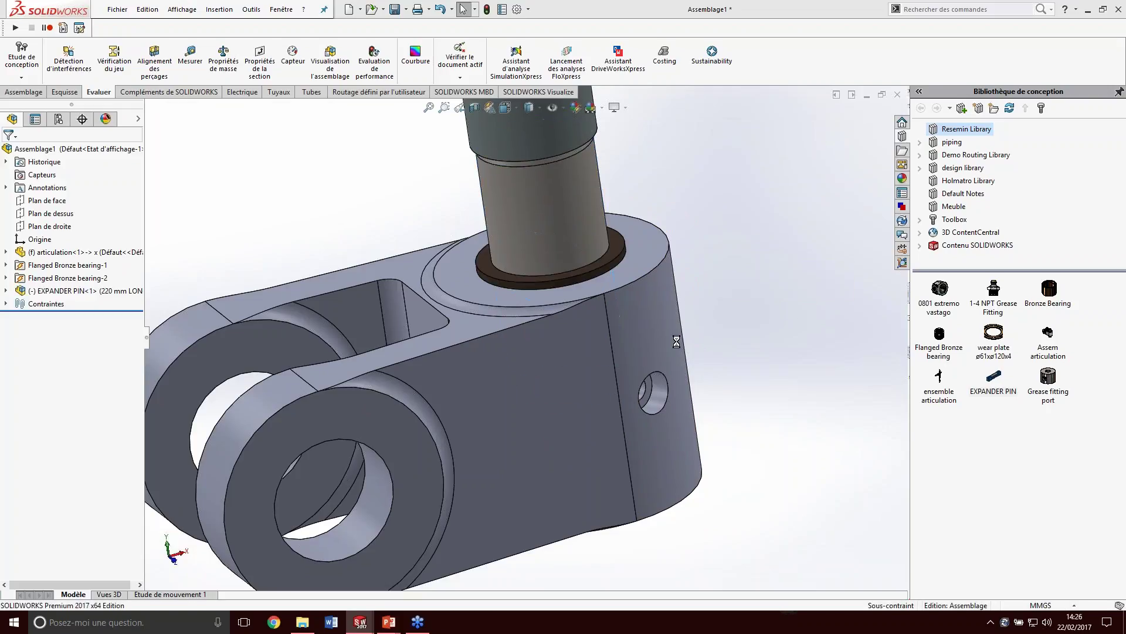
scroll(586, 293, "up", 4)
key("Escape")
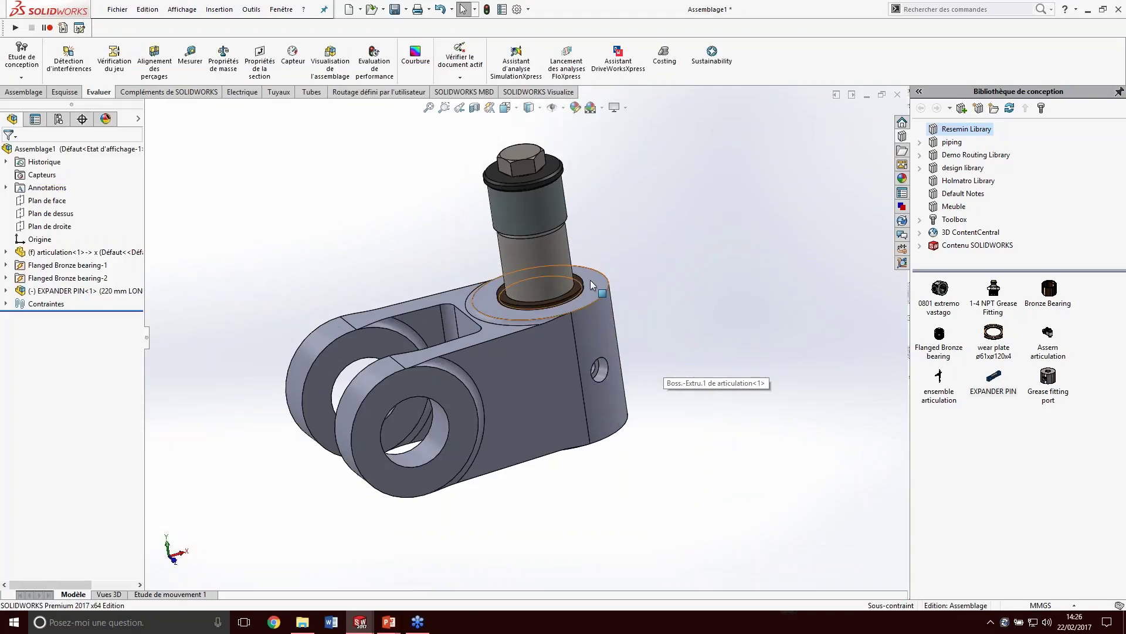
- Centre the expander pin in the articulation by mating the faces of its two spacers with the articulation's upper and lower faces
left_click(590, 280)
left_click(522, 166, "ctrl")
middle_click_drag(563, 328, 617, 418)
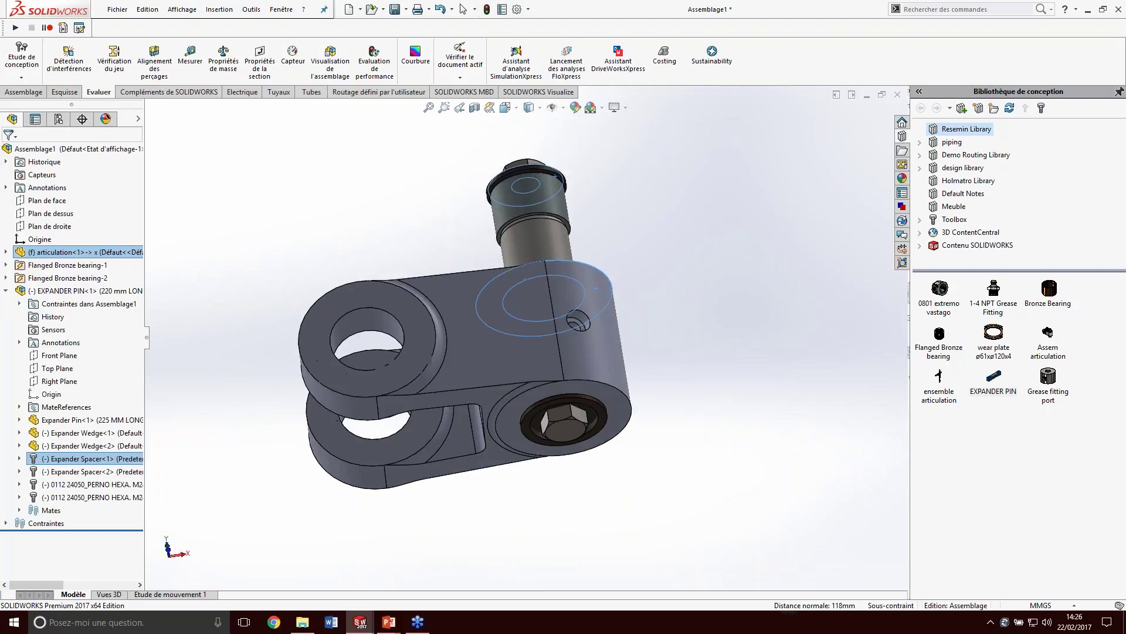
left_click(594, 419, "ctrl")
left_click(627, 404)
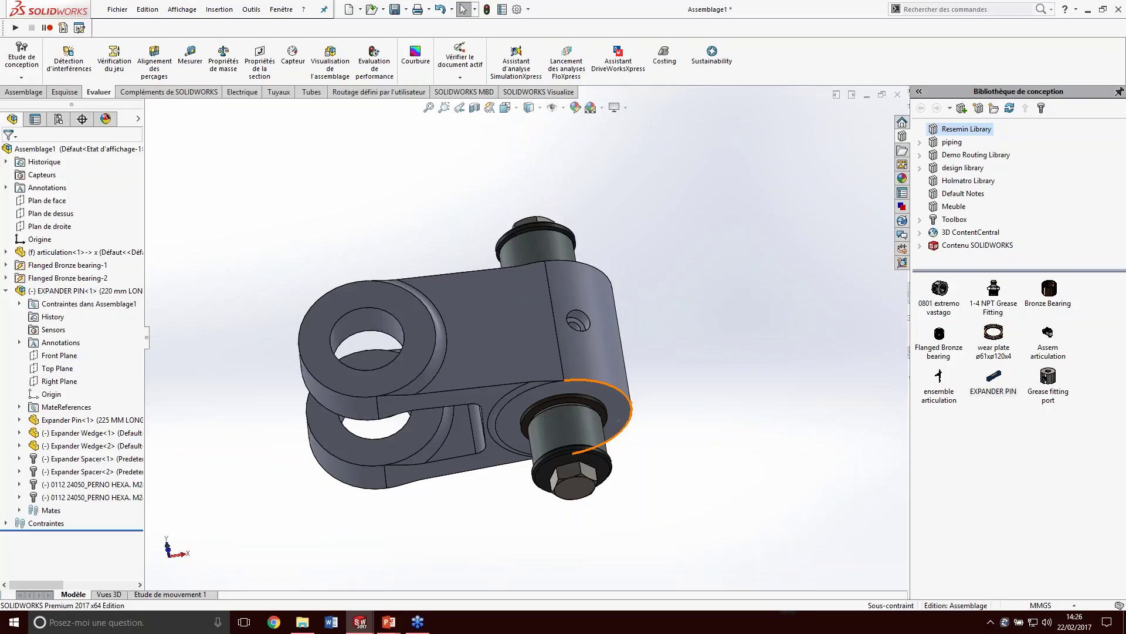
middle_click_drag(701, 333, 589, 311)
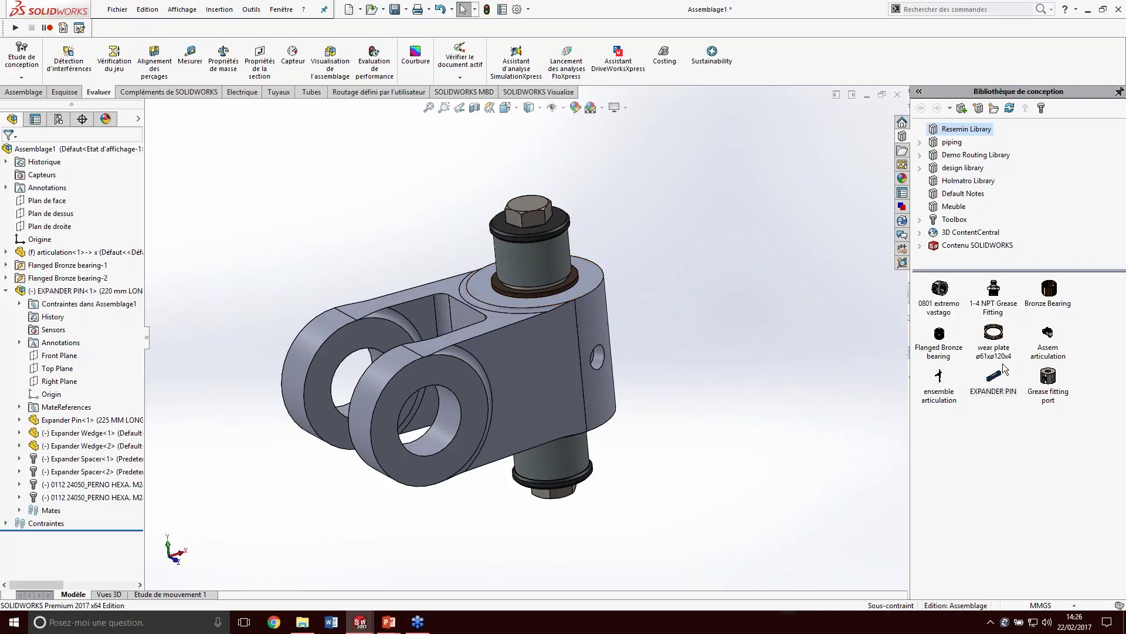
- Insert two wear plates ø61xø120x4 from the design library, one on the articulation's upper face and one on its lower face
left_click_drag(991, 352, 534, 282)
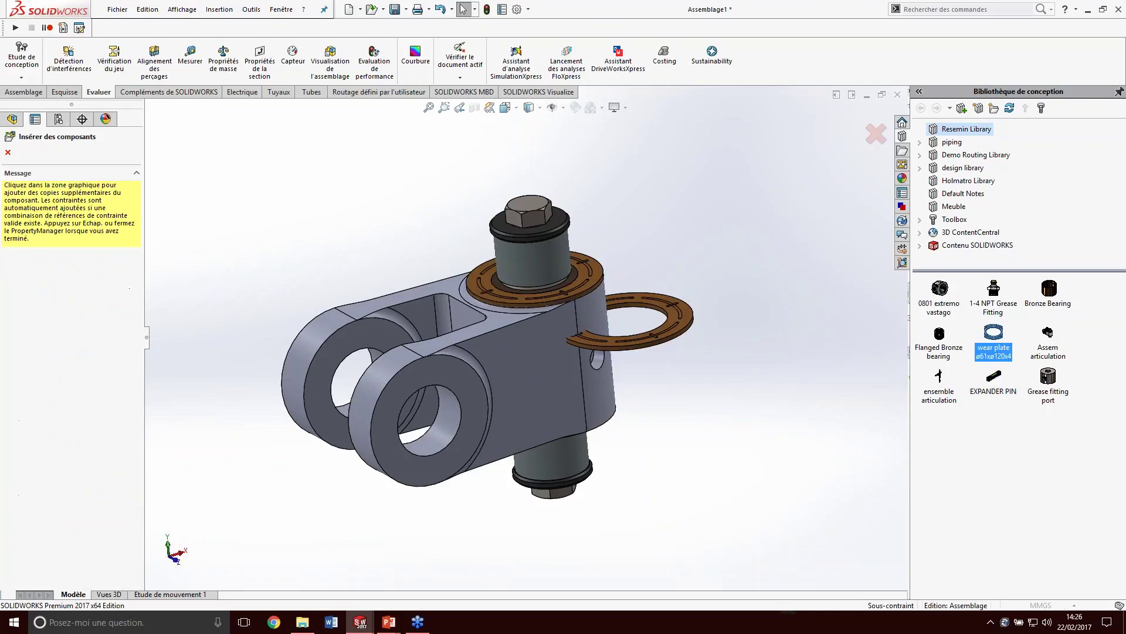
mouse_move(616, 398)
middle_mouse_down()
mouse_move(640, 352)
mouse_move(610, 393)
middle_mouse_up()
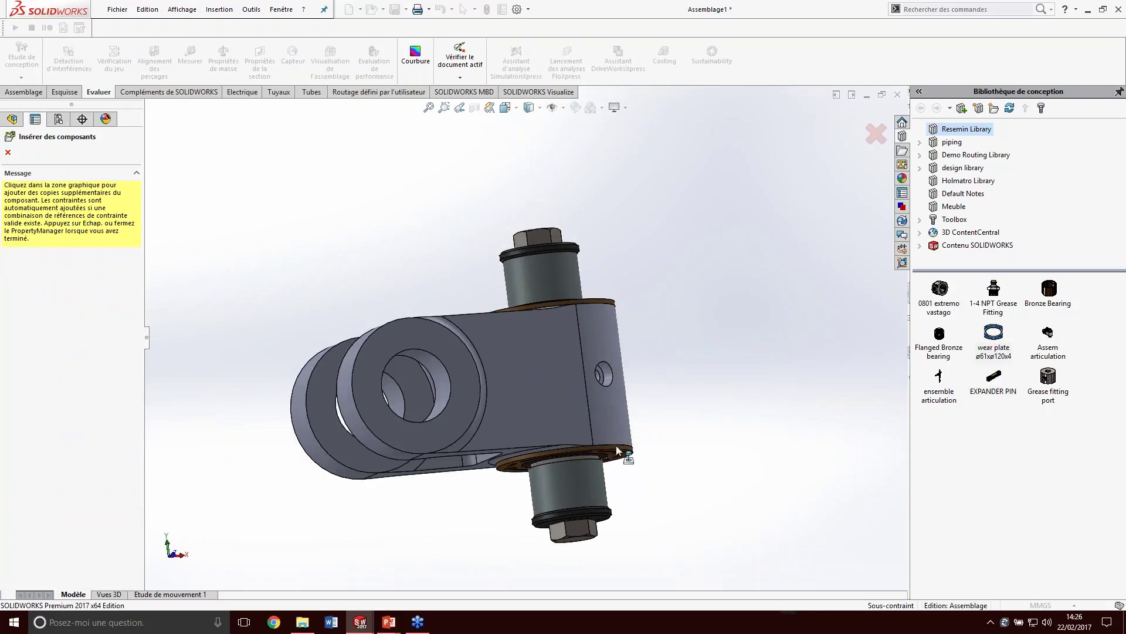
middle_click_drag(679, 372, 629, 346)
key("Escape")
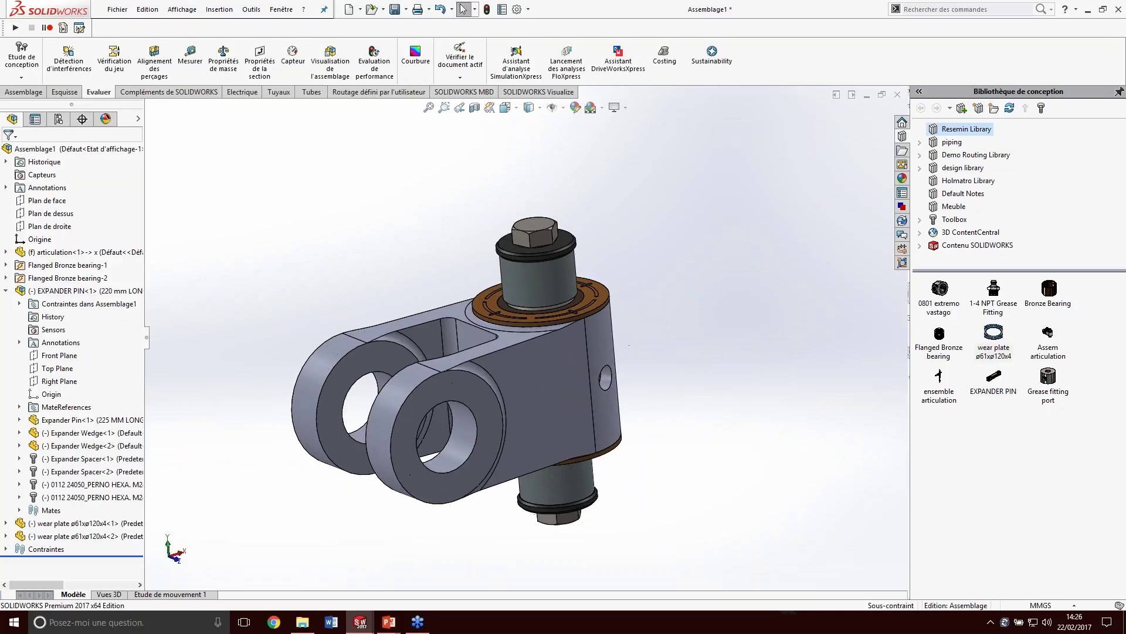
- Insert an EXPANDER PIN from the design library into the articulation's fork bores, using the 150 mm LONG configuration
left_click_drag(999, 378, 461, 437)
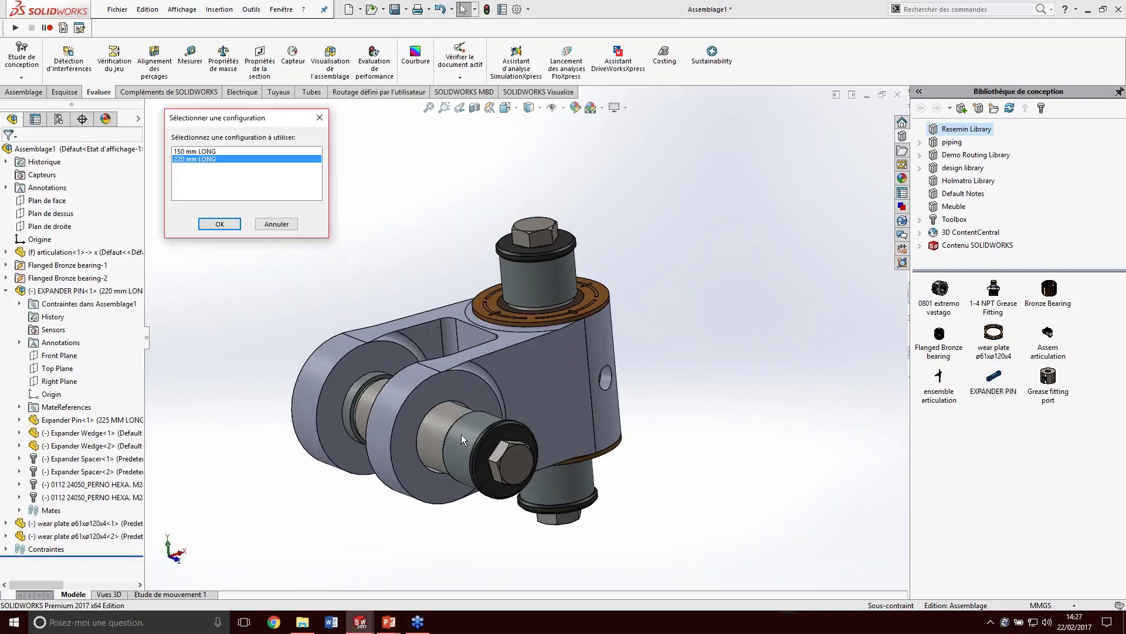
left_click(199, 152)
left_click(219, 224)
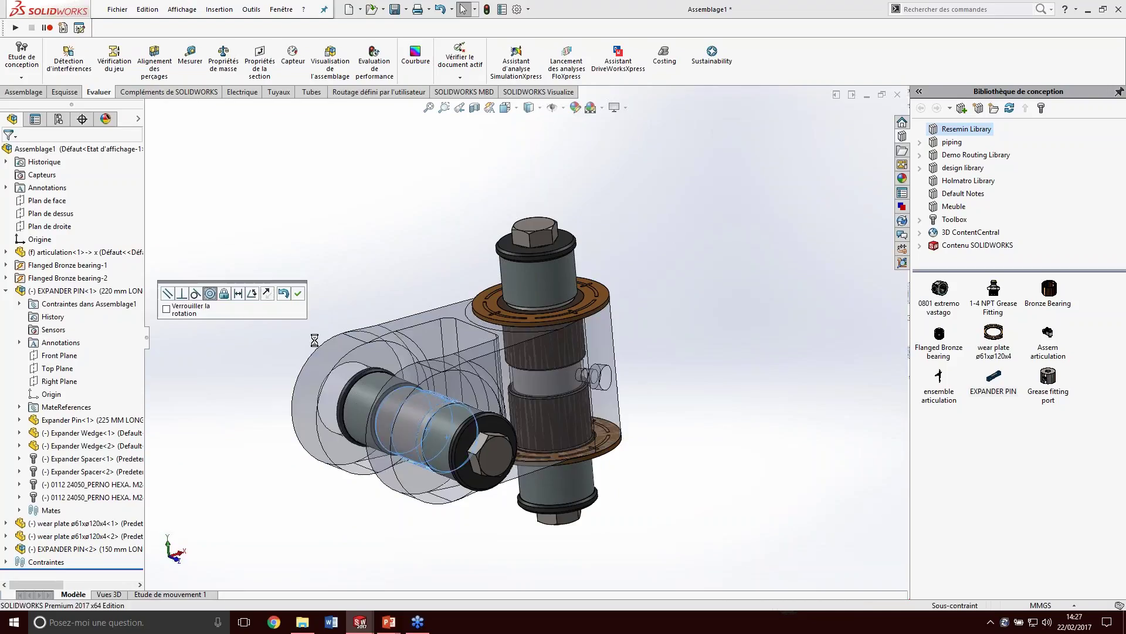
left_click(300, 294)
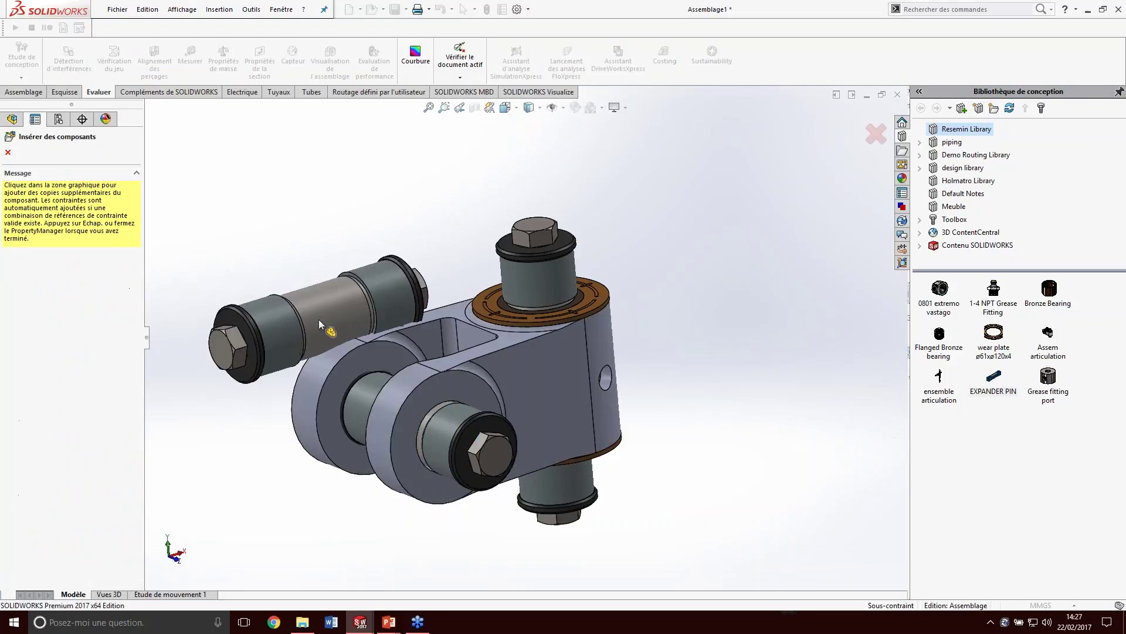
key("Escape")
- Centre the 150 mm expander pin in the fork by mating its two spacer faces with the fork's outer side faces
left_click(495, 424)
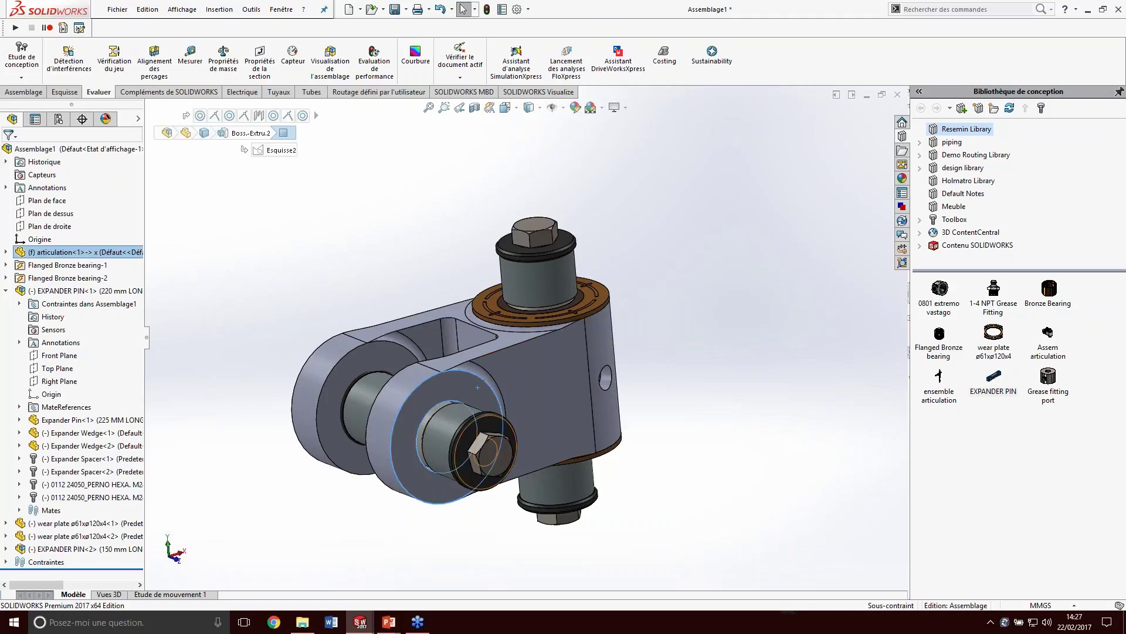
middle_click_drag(498, 429, 545, 415)
left_click(545, 414, "ctrl")
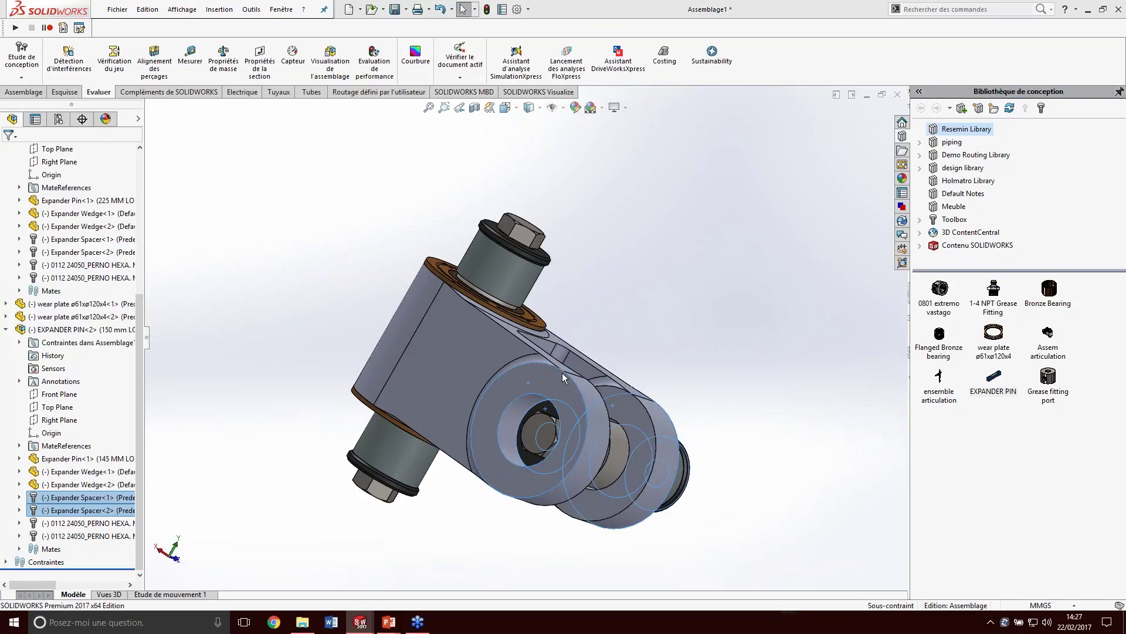
middle_click_drag(562, 375, 479, 361)
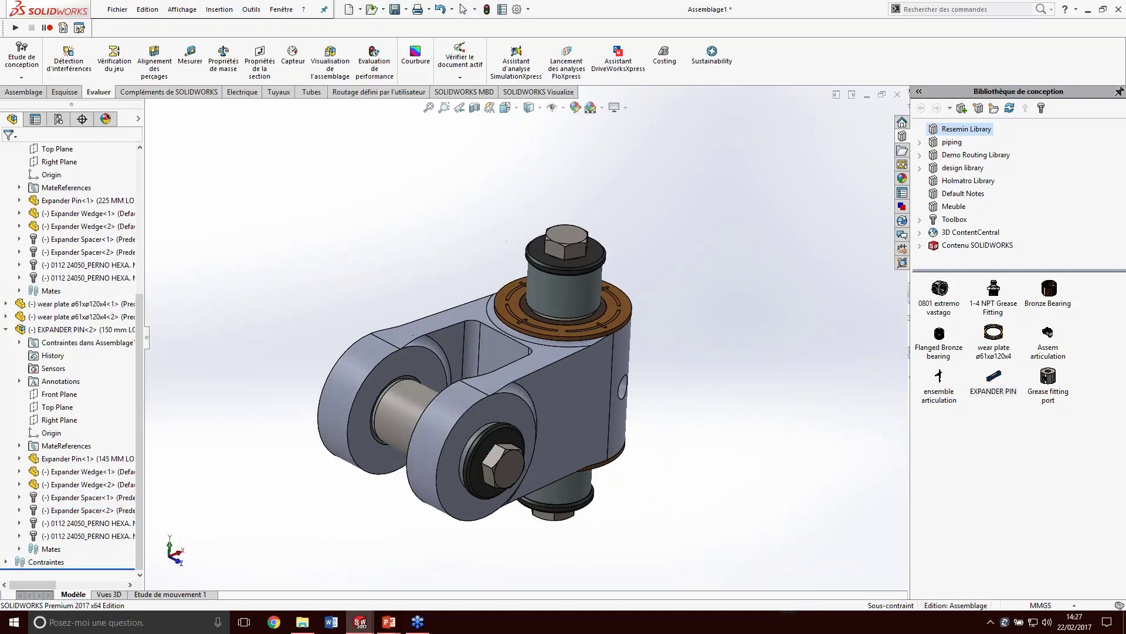
middle_click_drag(655, 435, 673, 415)
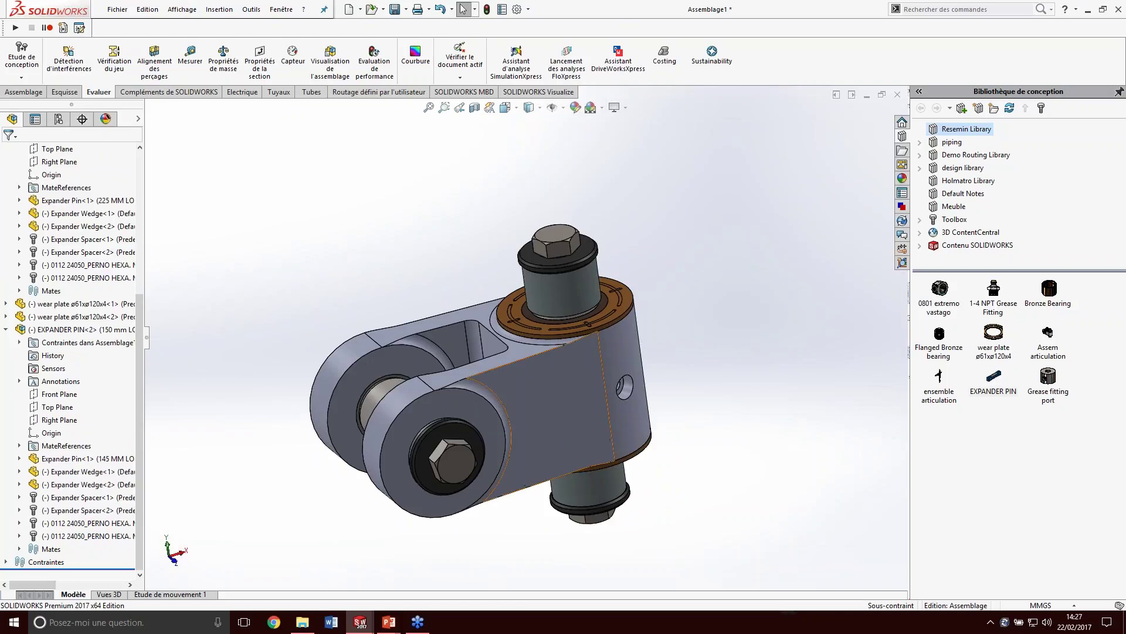
- Insert a 1-4 NPT Grease Fitting from the design library into the port on the articulation's rounded end
scroll(616, 387, "down", 4)
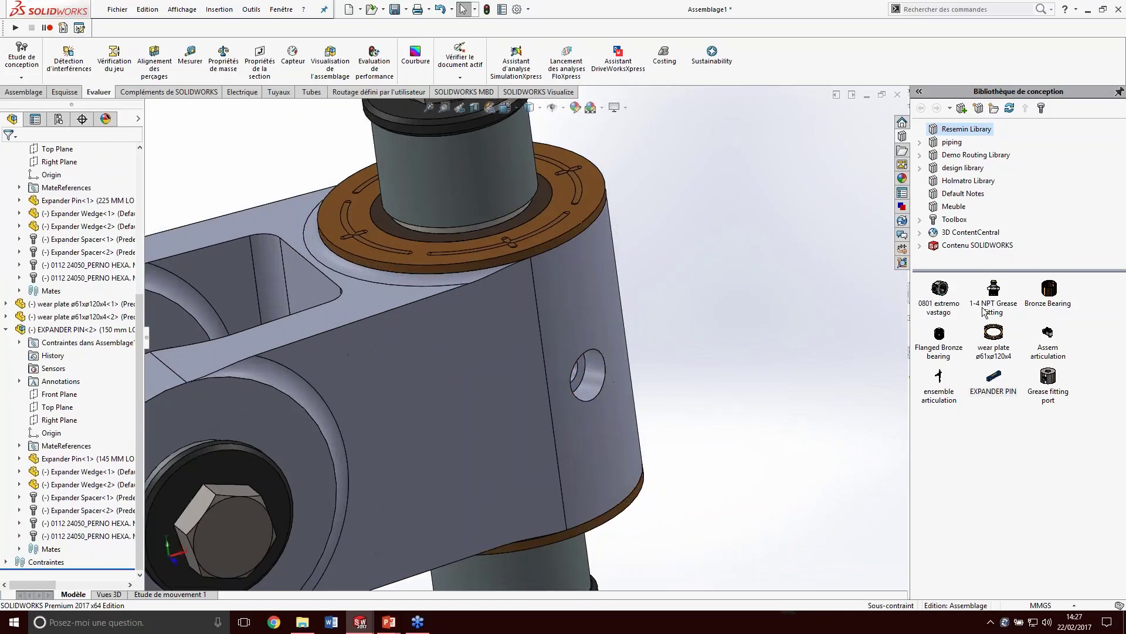
left_click(993, 293)
left_click_drag(580, 378, 582, 377)
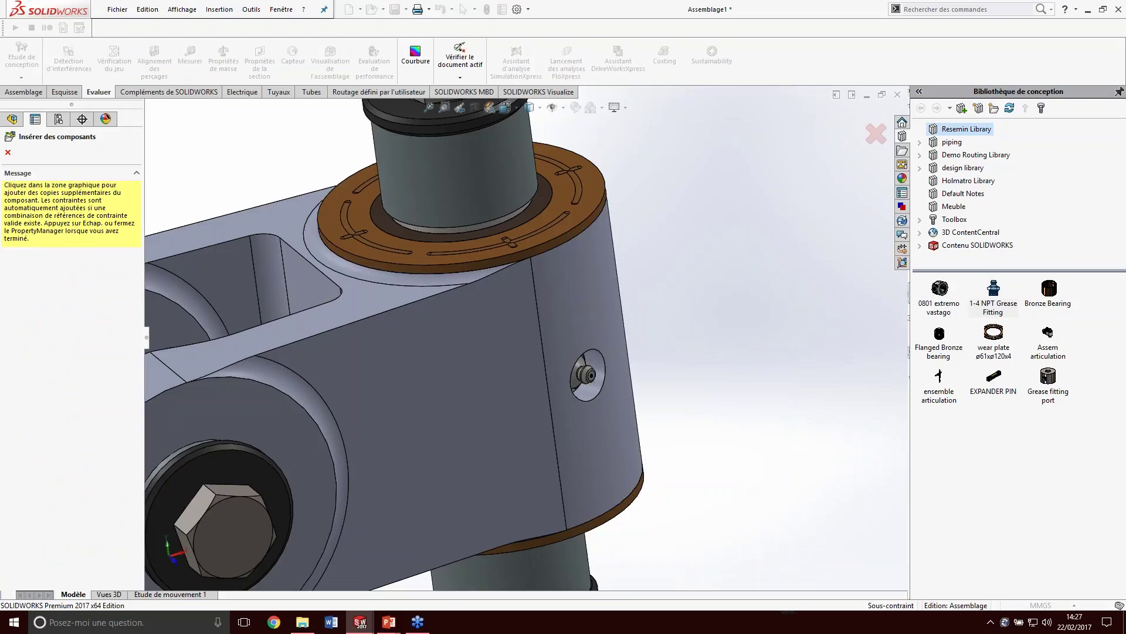
key("Escape")
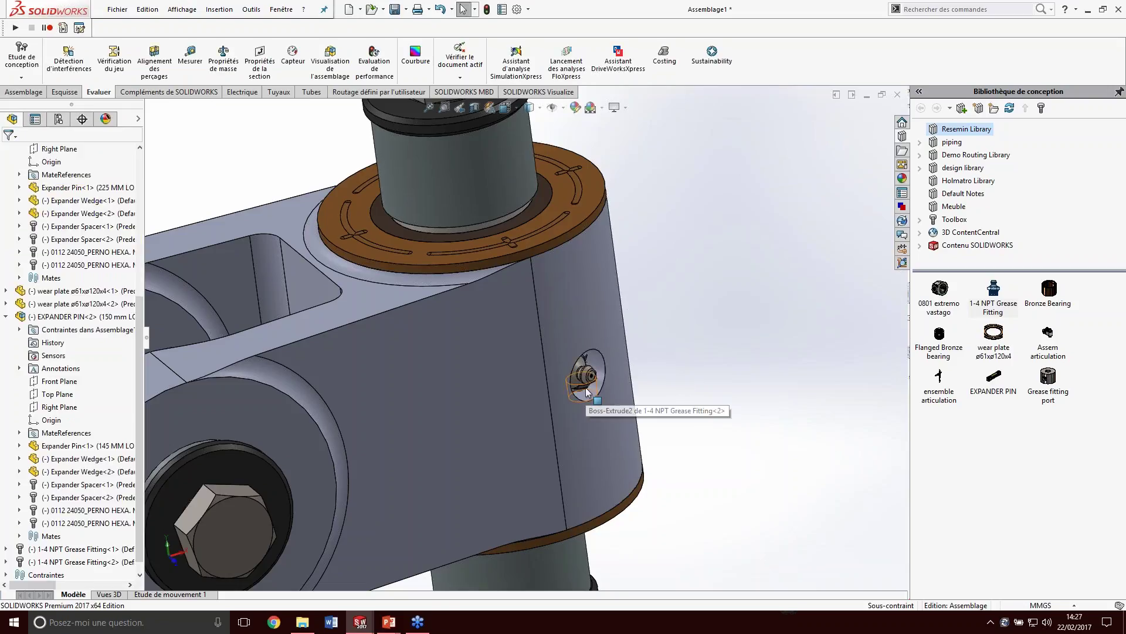
- Delete the duplicate grease fitting from the articulation's port
left_click(587, 392)
middle_click_drag(587, 363, 604, 374)
right_click(604, 380)
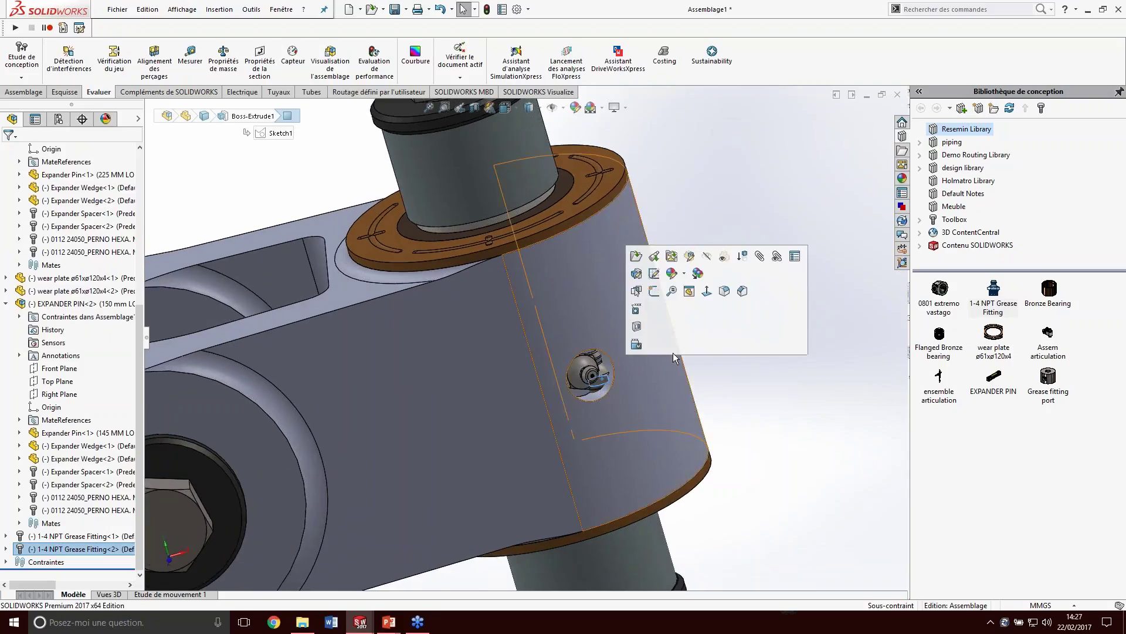
left_click(750, 359)
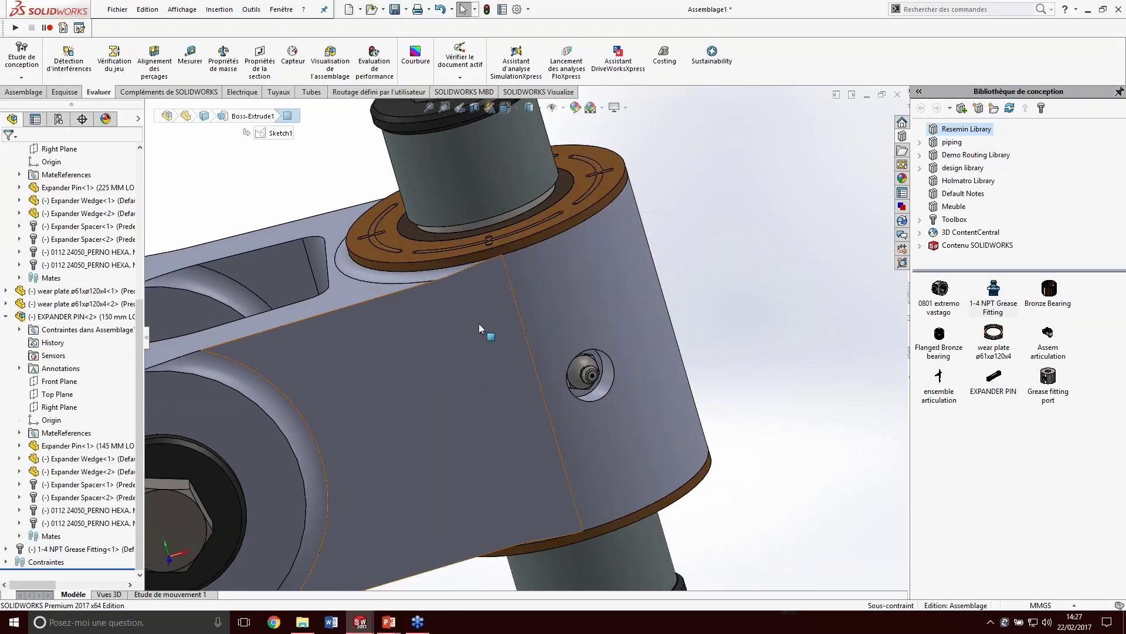
- Create a new exploded view of the default configuration, reusing the subassembly explode steps of both the vertical and the fork expander pins
scroll(525, 359, "up", 5)
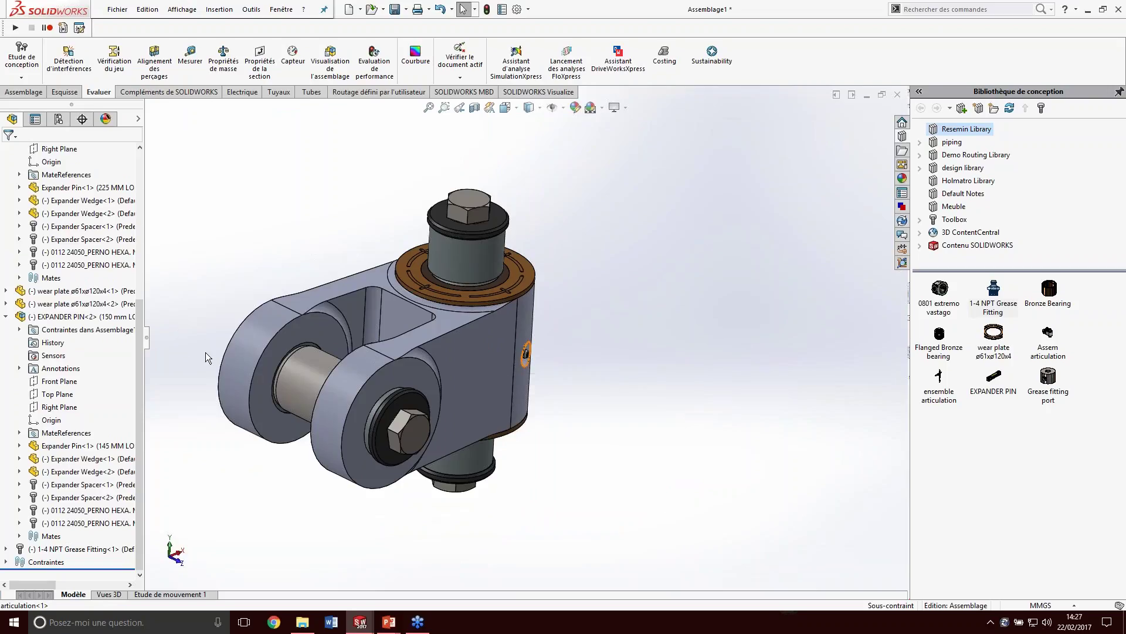
scroll(235, 387, "down", 2)
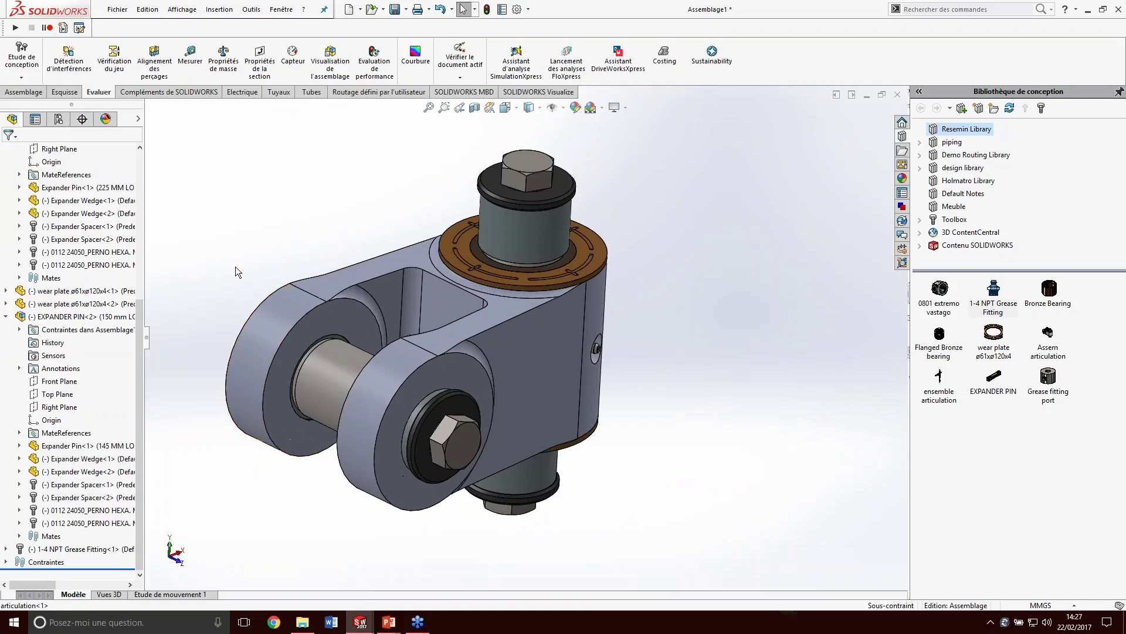
left_click(59, 119)
left_click(76, 171)
right_click(48, 171)
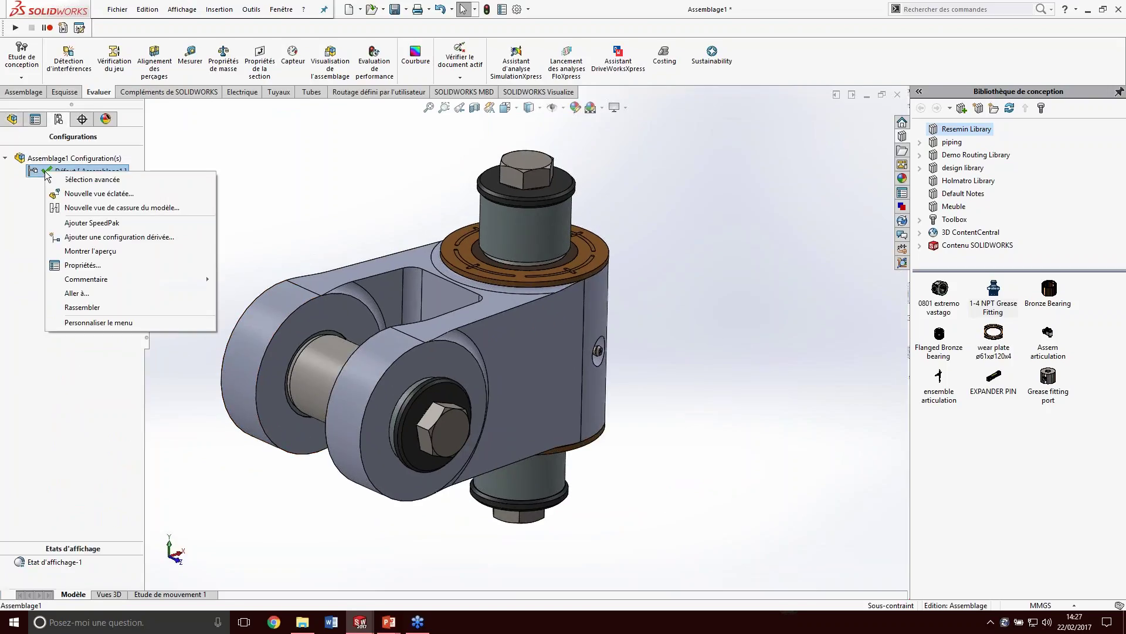
left_click(69, 195)
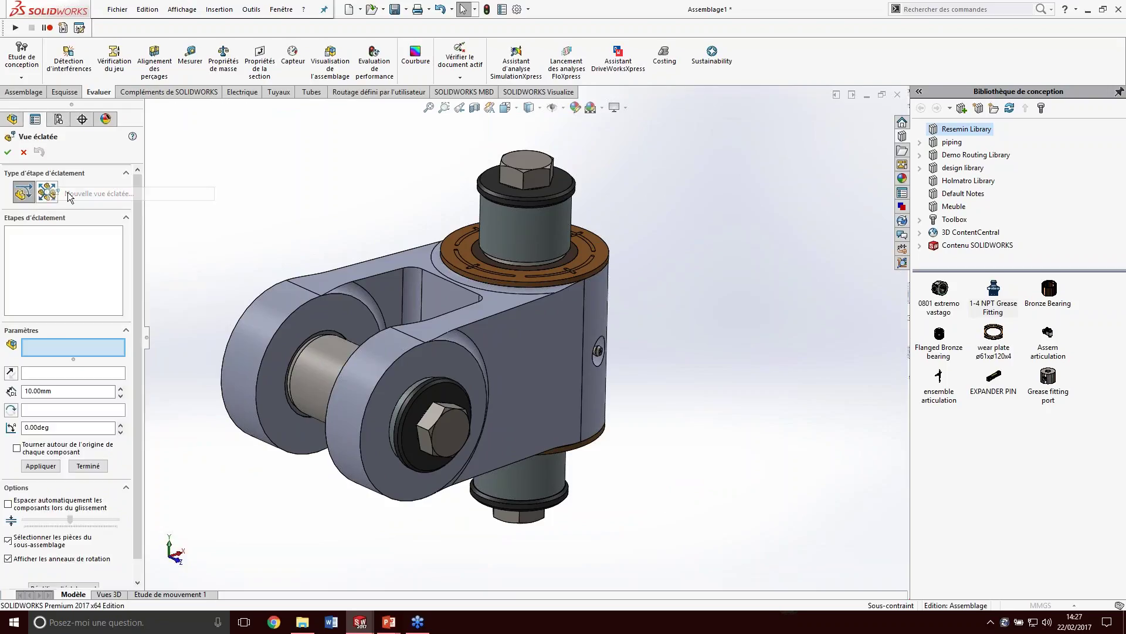
middle_click_drag(552, 264, 469, 176)
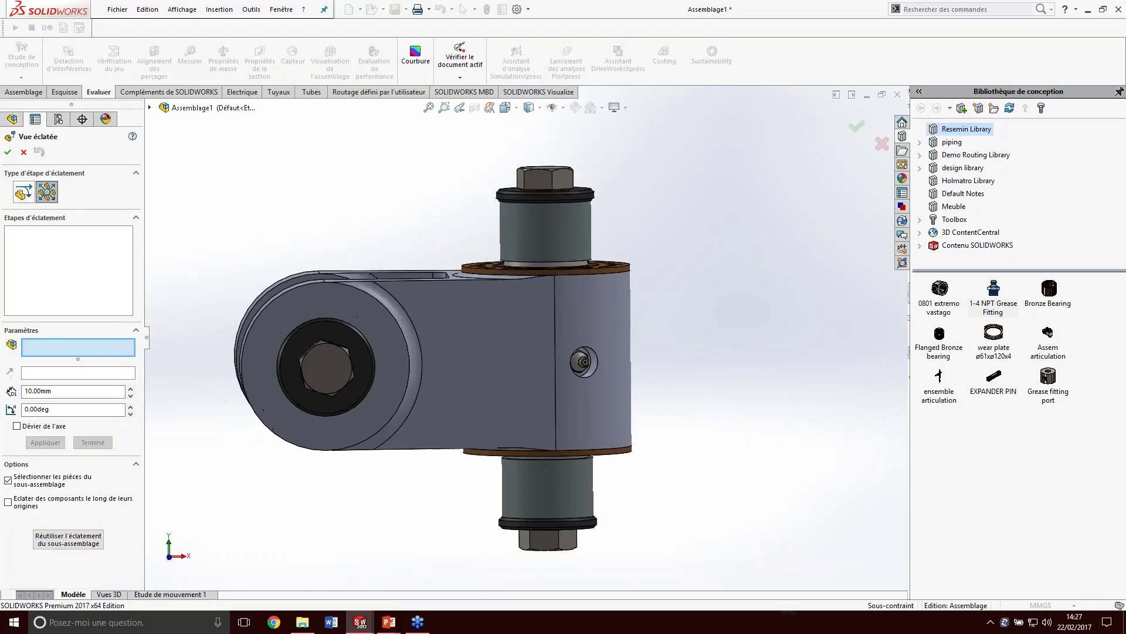
left_click_drag(446, 134, 652, 572)
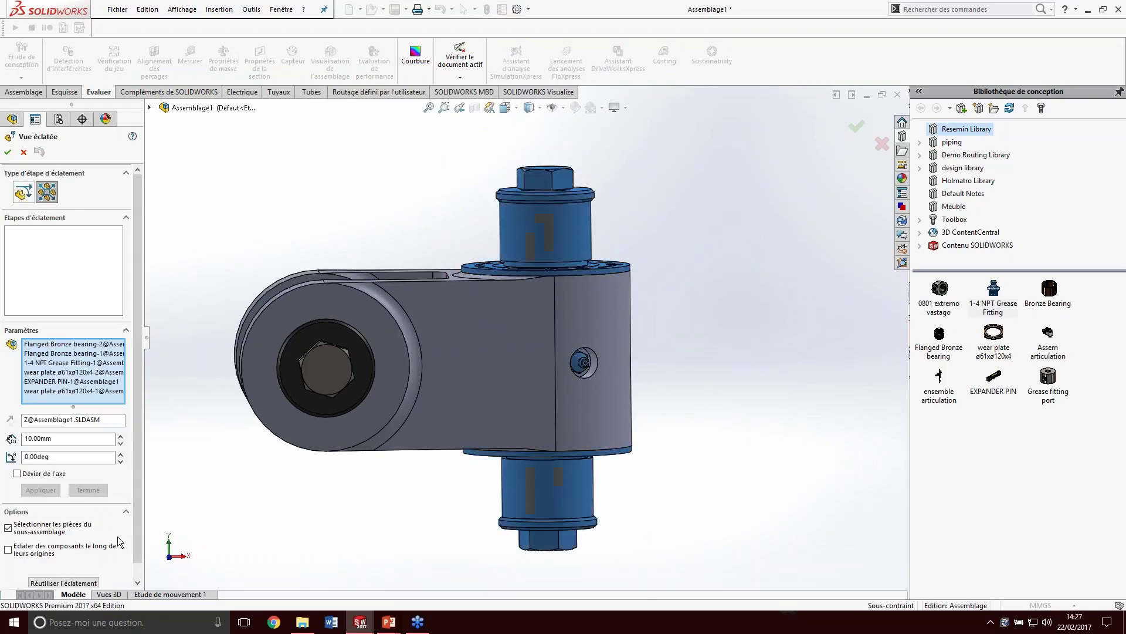
left_click(92, 578)
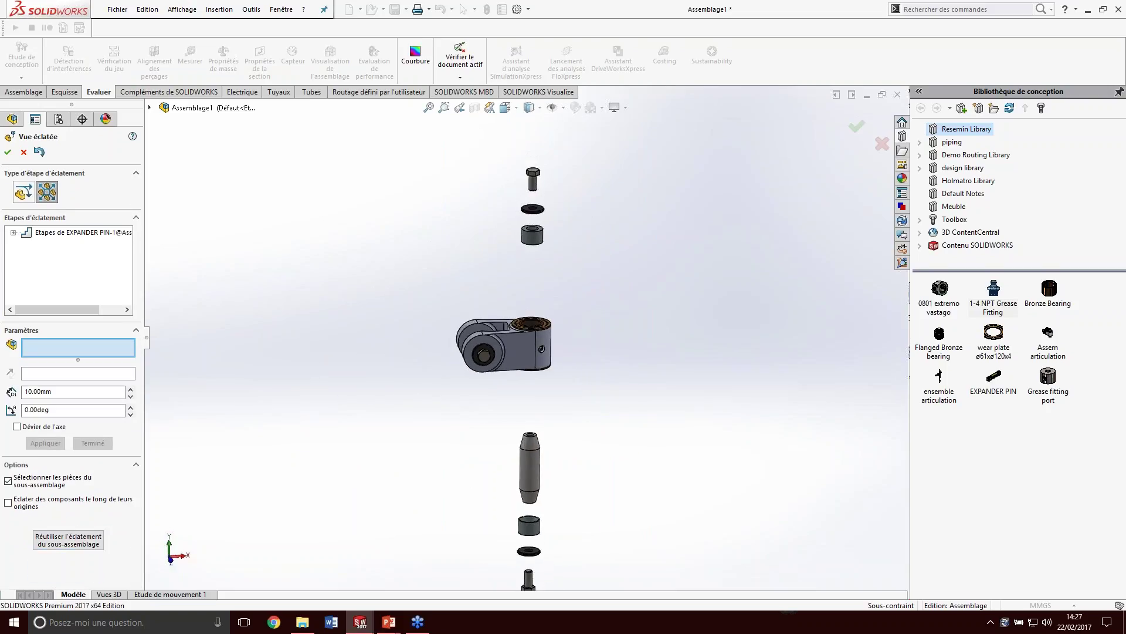
left_click(480, 354)
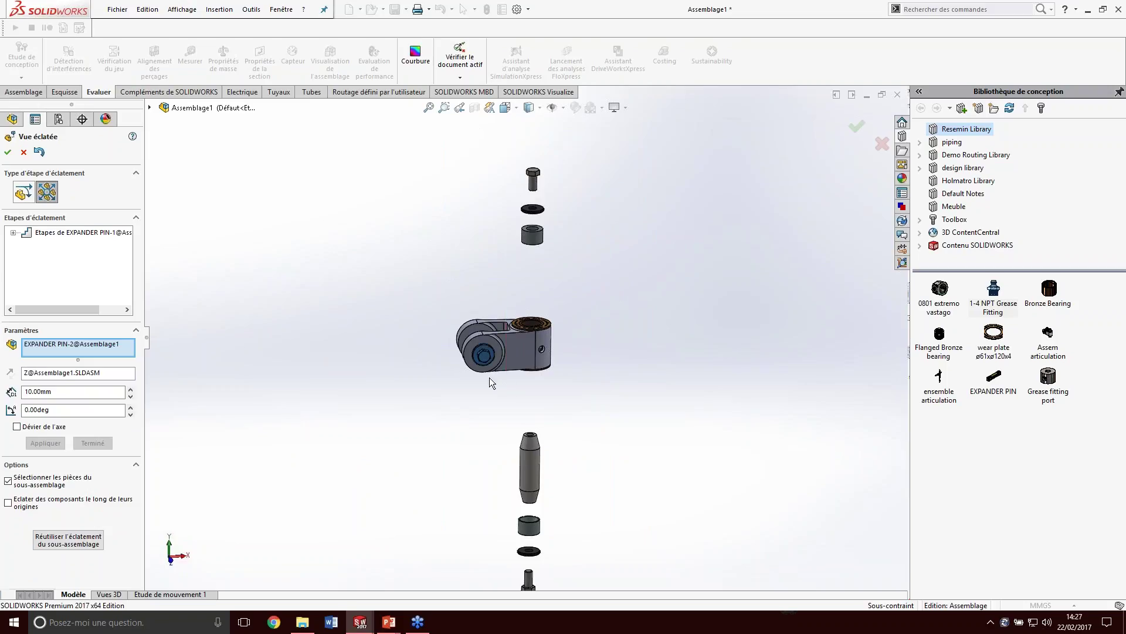
left_click(68, 539)
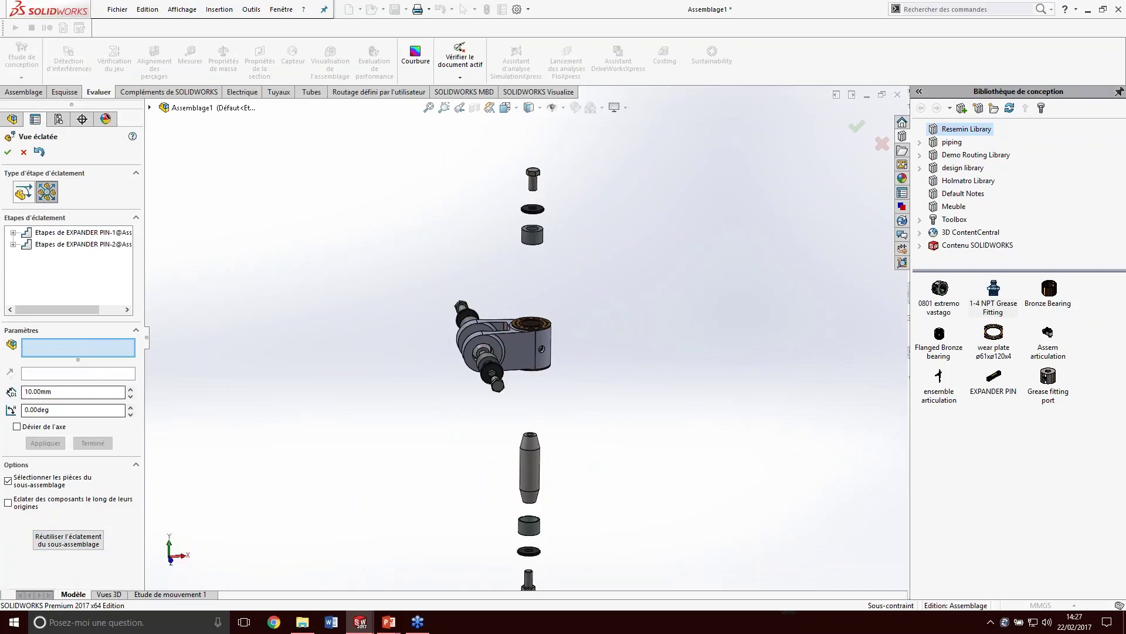
- Explode the upper wear plate and the upper flanged bronze bearing vertically upward, with the wear plate above the bearing
scroll(558, 330, "down", 5)
left_click(557, 330)
left_click_drag(528, 294, 552, 172)
left_click(528, 329)
left_click_drag(526, 299, 527, 215)
- Explode the lower wear plate and the lower flanged bronze bearing vertically downward, with the wear plate below the bearing
middle_click_drag(527, 216, 458, 246)
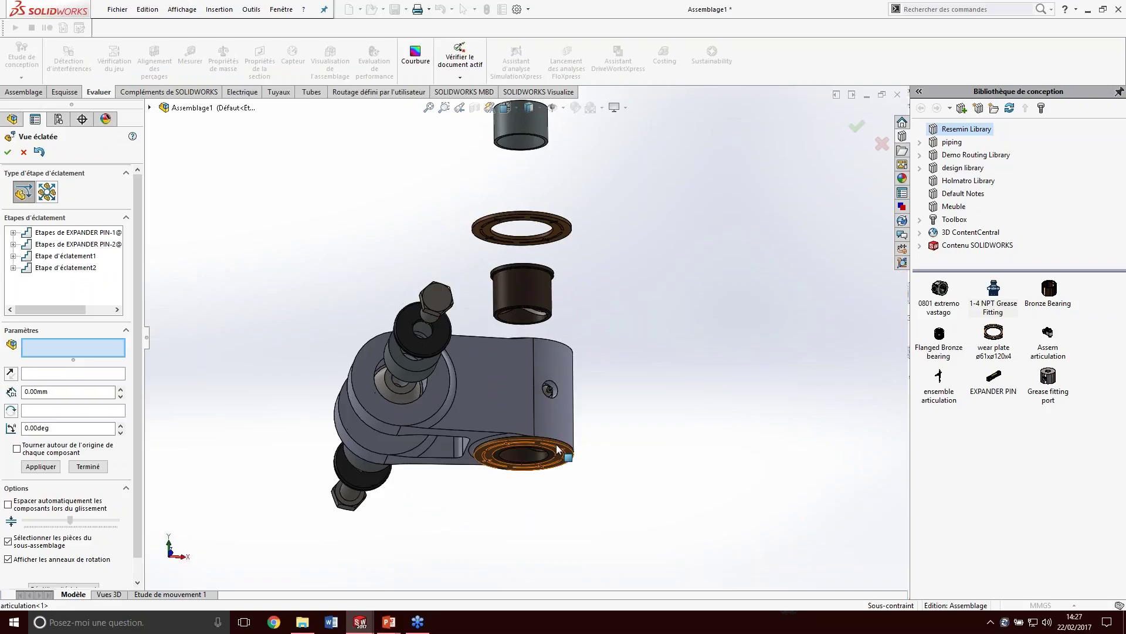
left_click(524, 454)
left_click_drag(524, 432, 524, 469)
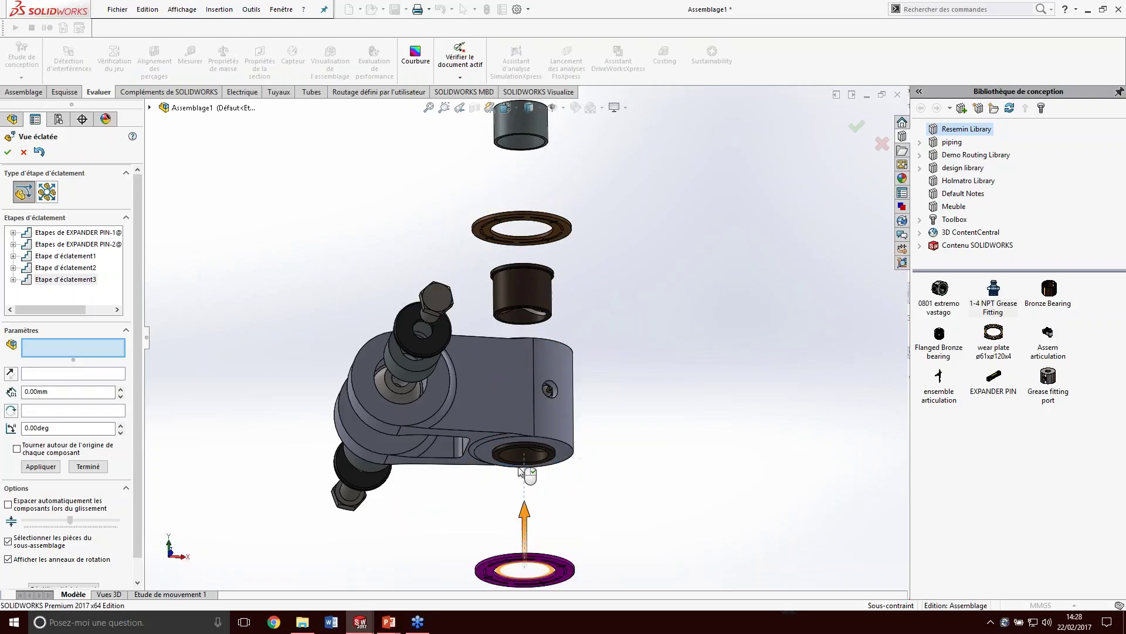
left_click(521, 455)
left_click_drag(525, 381, 523, 448)
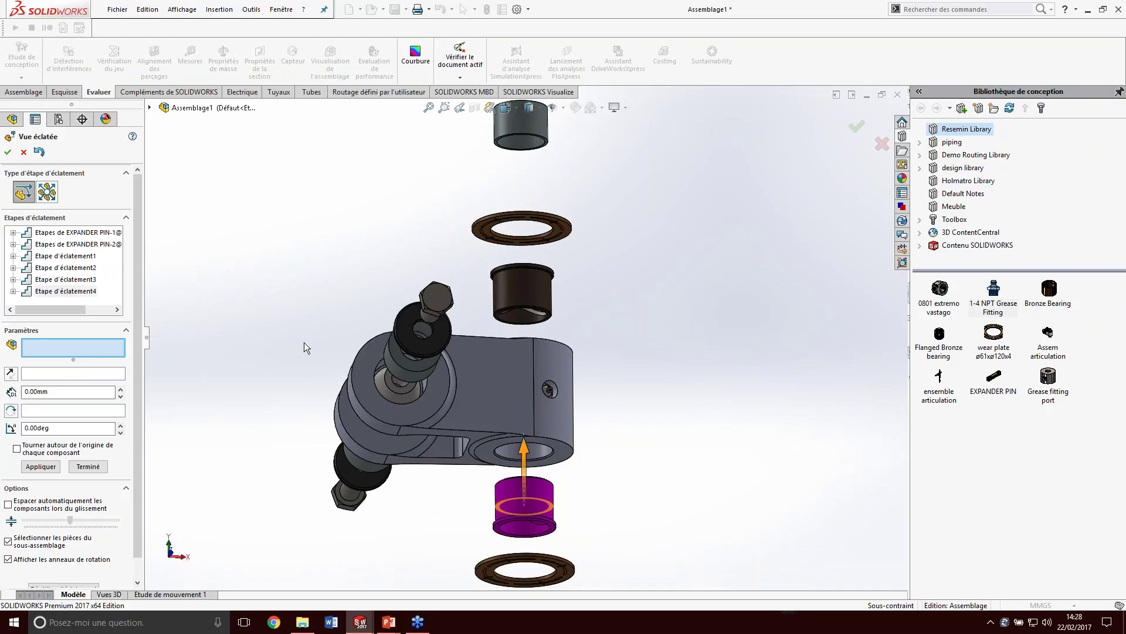
- Explode the grease fitting outward along the axis of its port, using the port's face as direction, and accept the exploded view
scroll(493, 414, "up", 3)
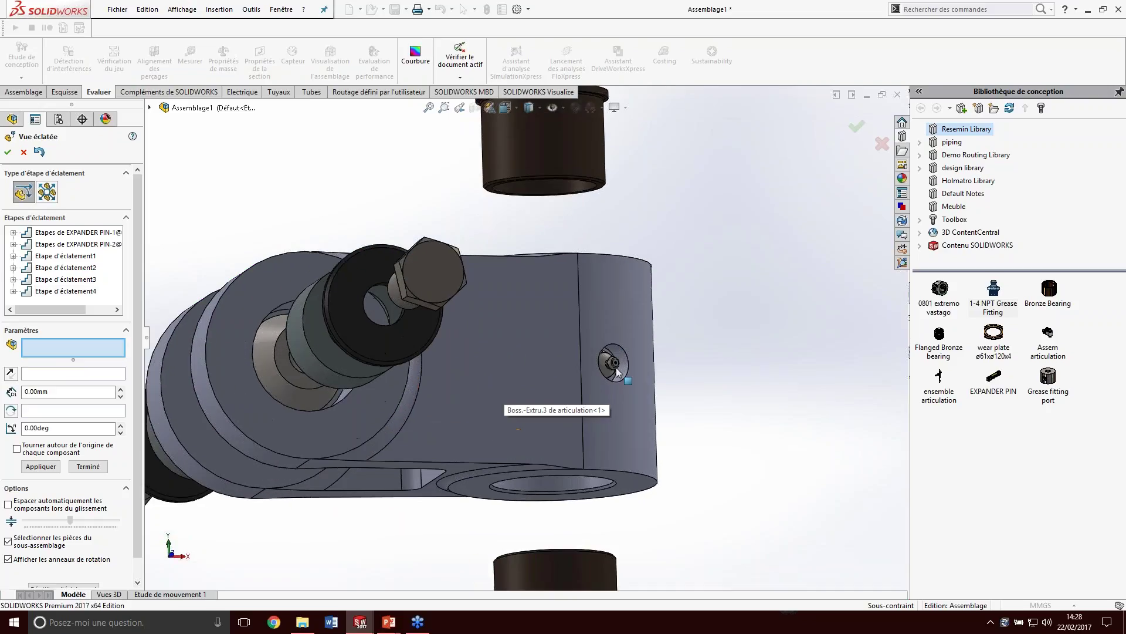
scroll(617, 371, "up", 4)
left_click(593, 353)
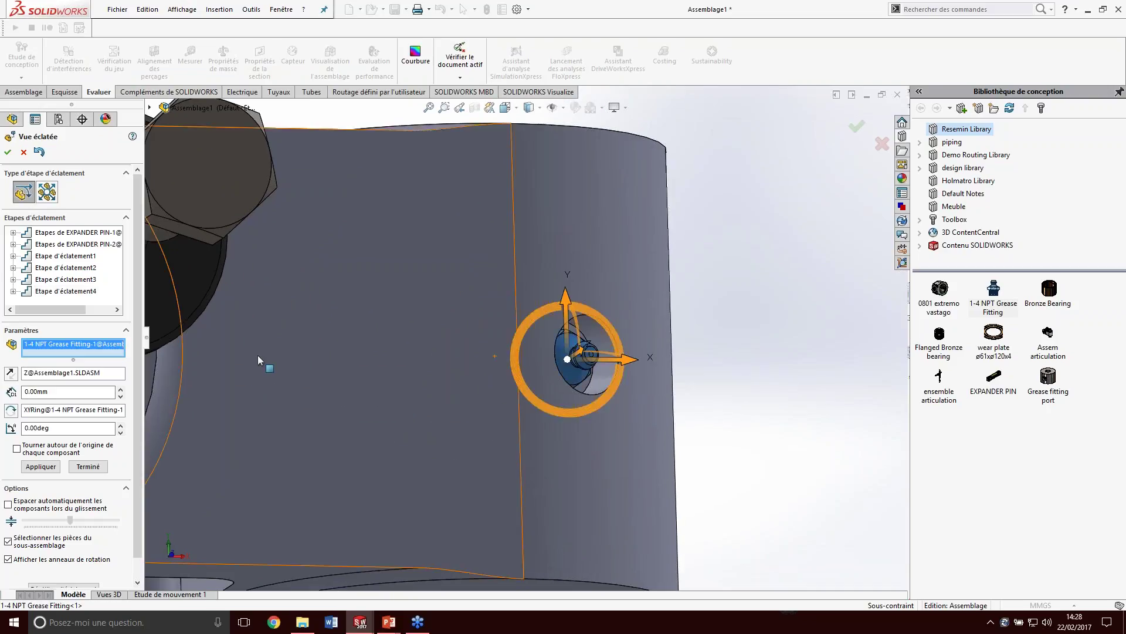
left_click(45, 374)
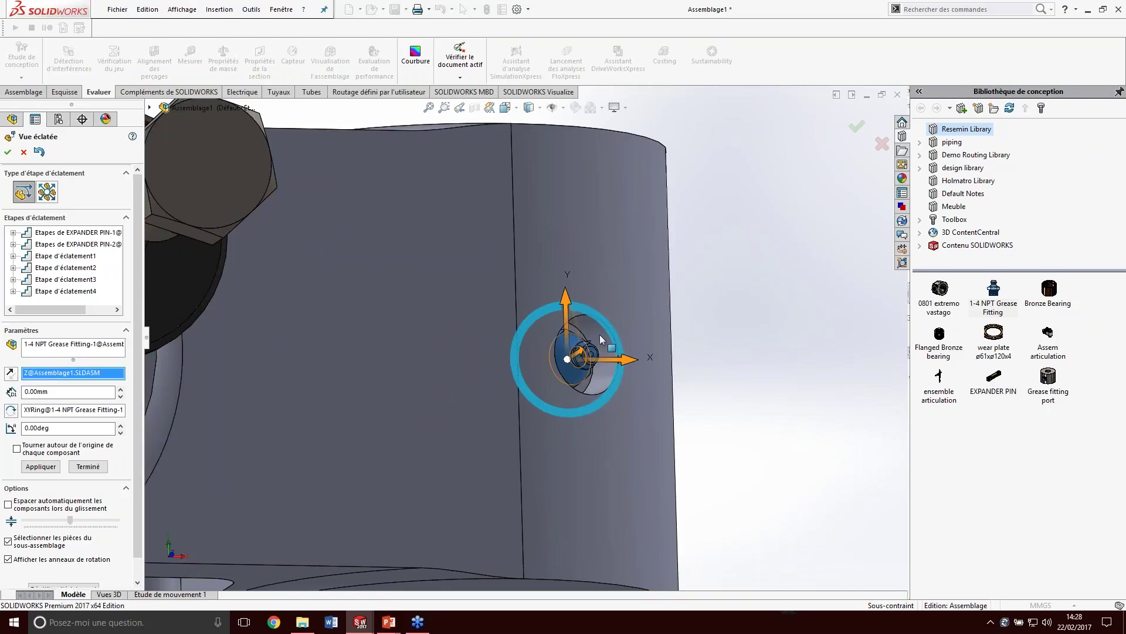
scroll(602, 342, "up", 4)
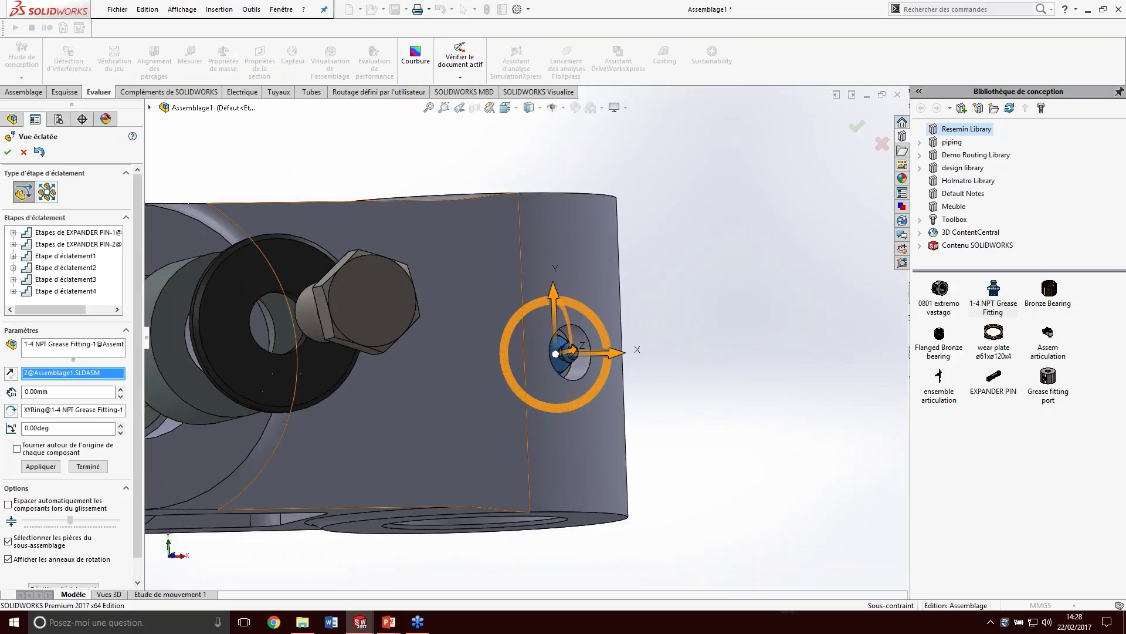
left_click(557, 359)
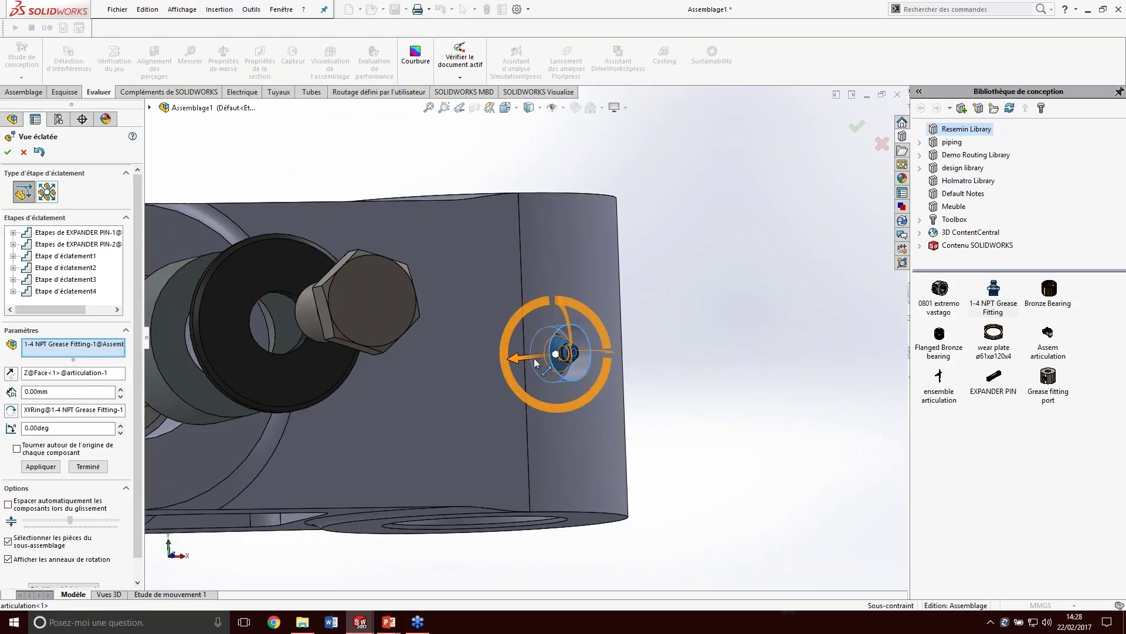
left_click_drag(521, 361, 695, 363)
scroll(697, 381, "up", 5)
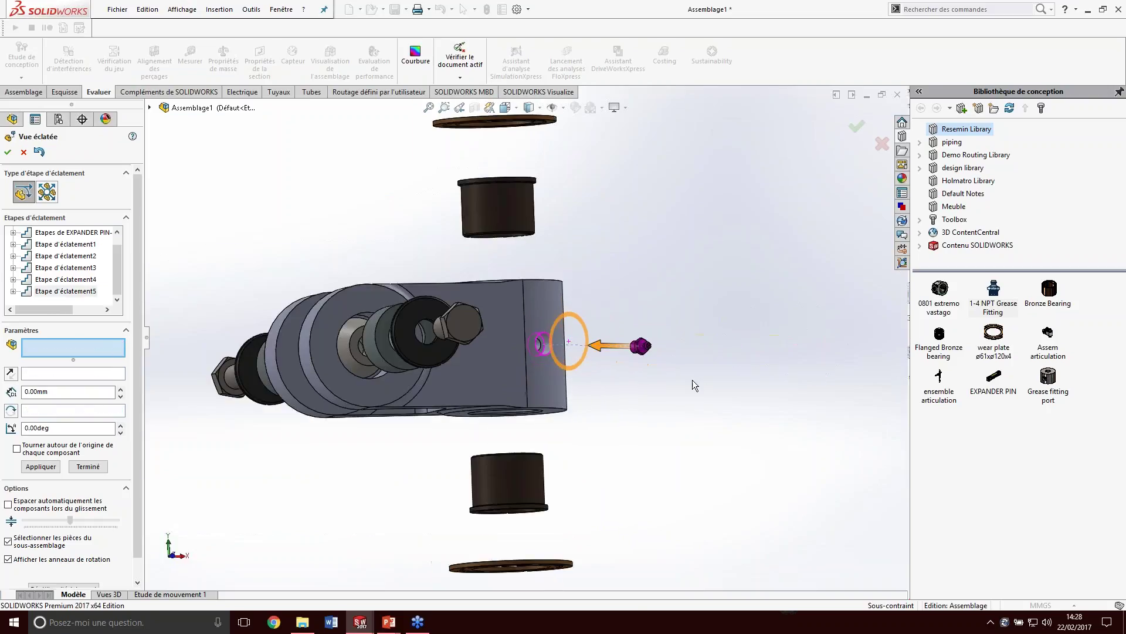
middle_click_drag(437, 322, 499, 295)
left_click(857, 126)
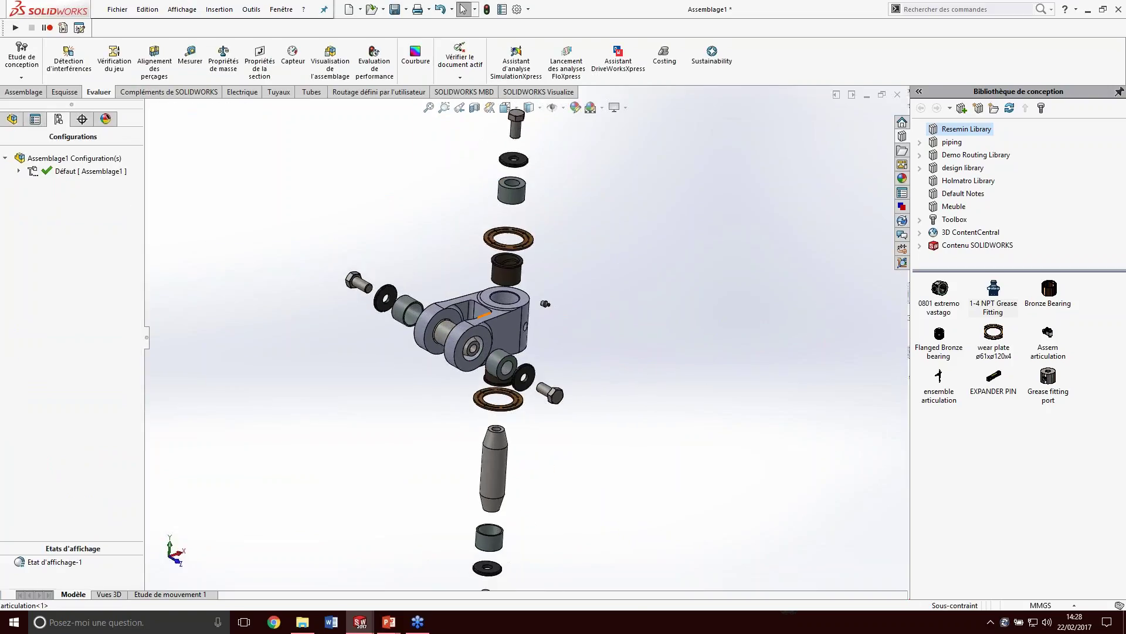
- Collapse the exploded view of Assemblage1 back to its assembled state
left_click(10, 120)
scroll(70, 293, "down", 5)
scroll(70, 294, "up", 15)
left_click(51, 150)
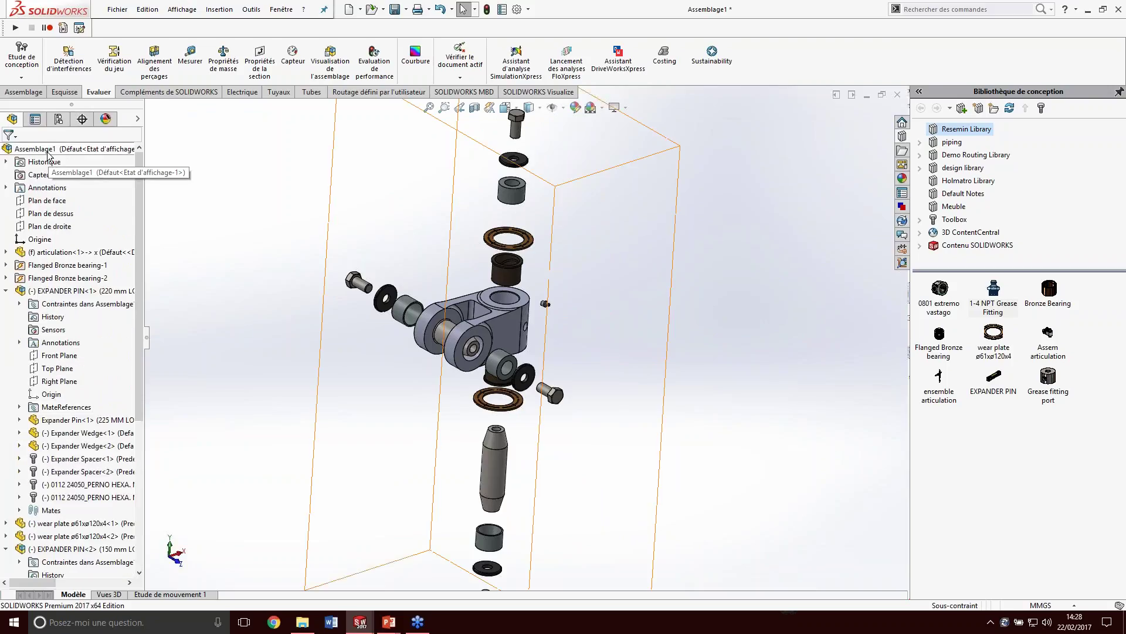
right_click(50, 151)
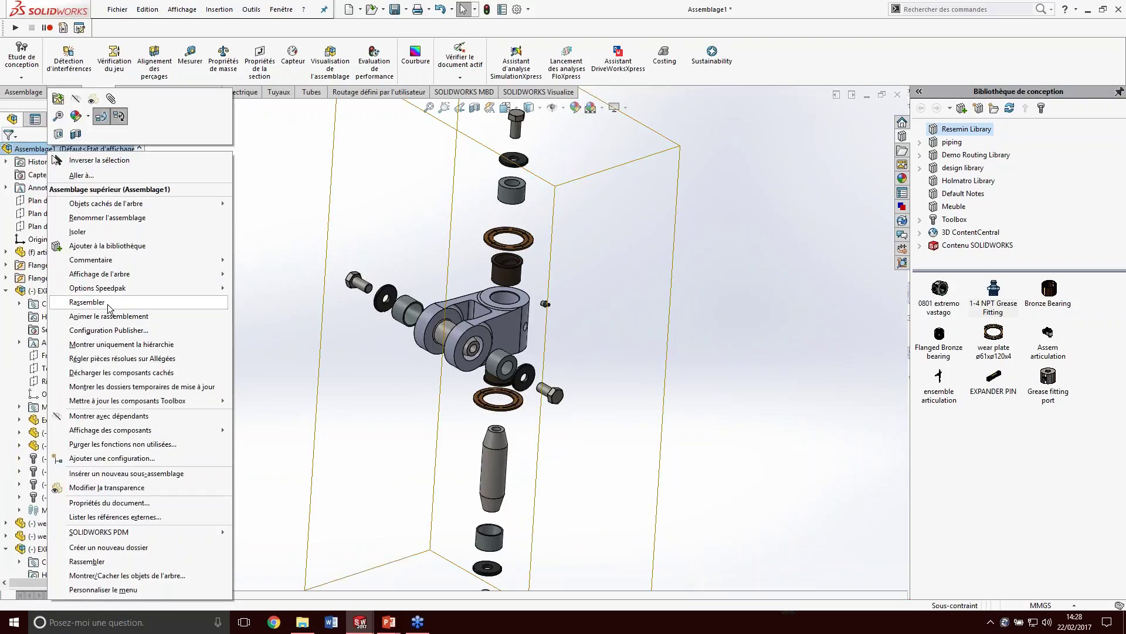
left_click(87, 301)
scroll(472, 349, "down", 3)
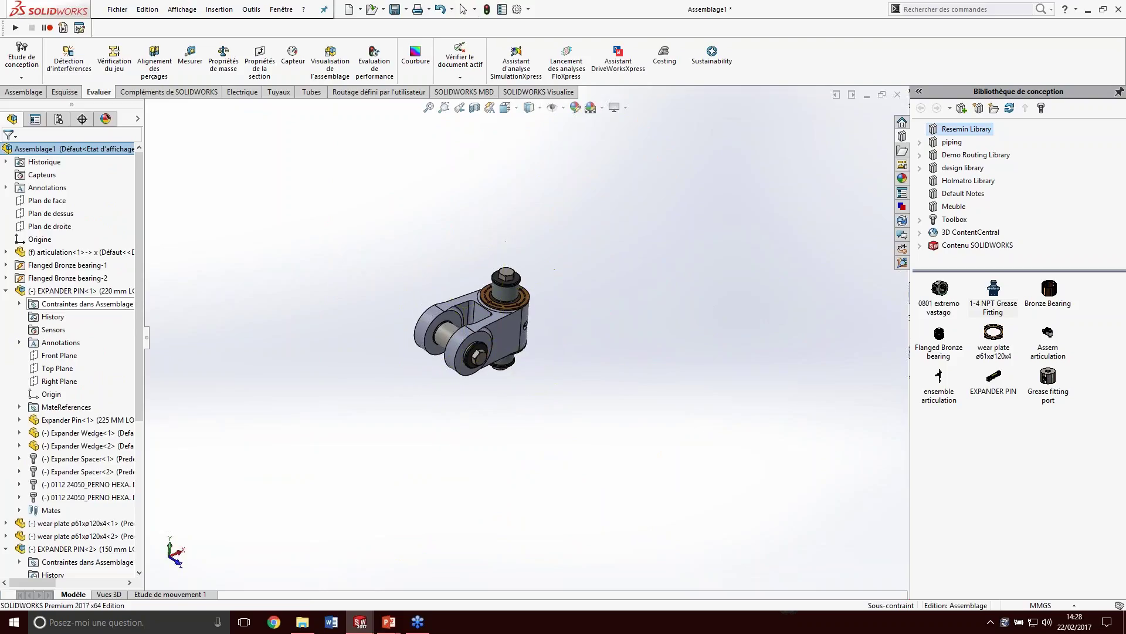
key("alt+Tab")
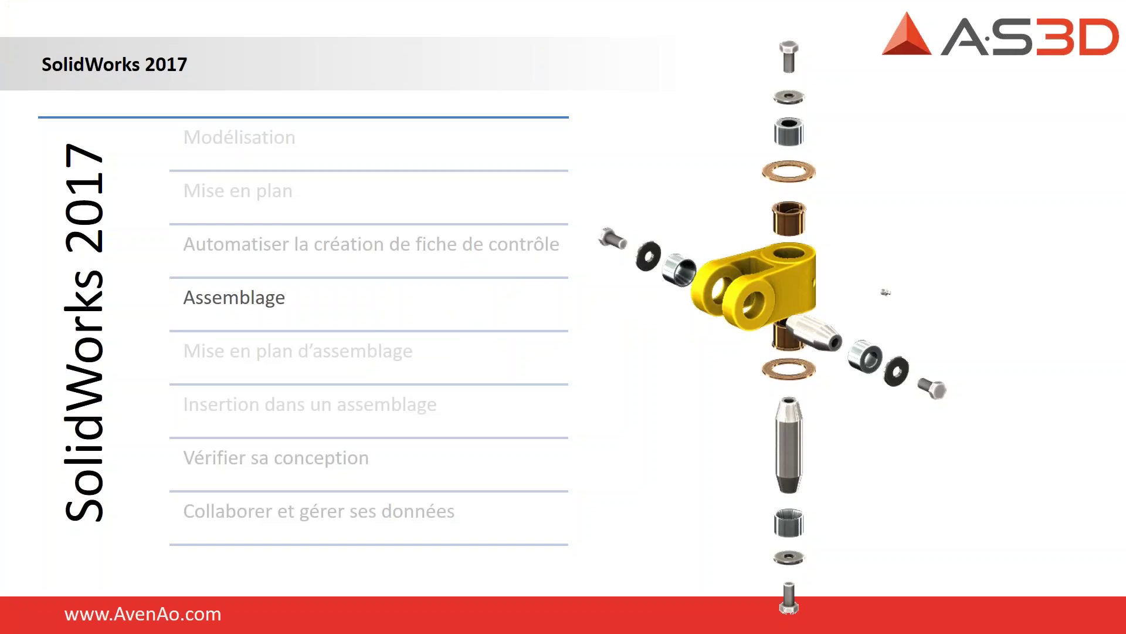
key("Right")
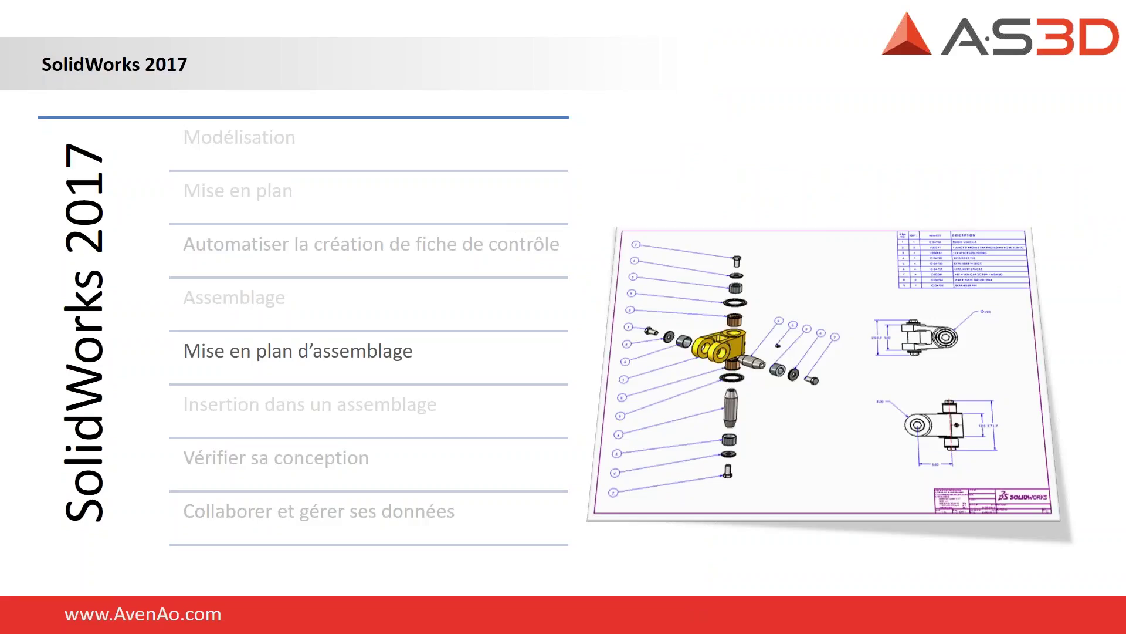
key("alt+Tab")
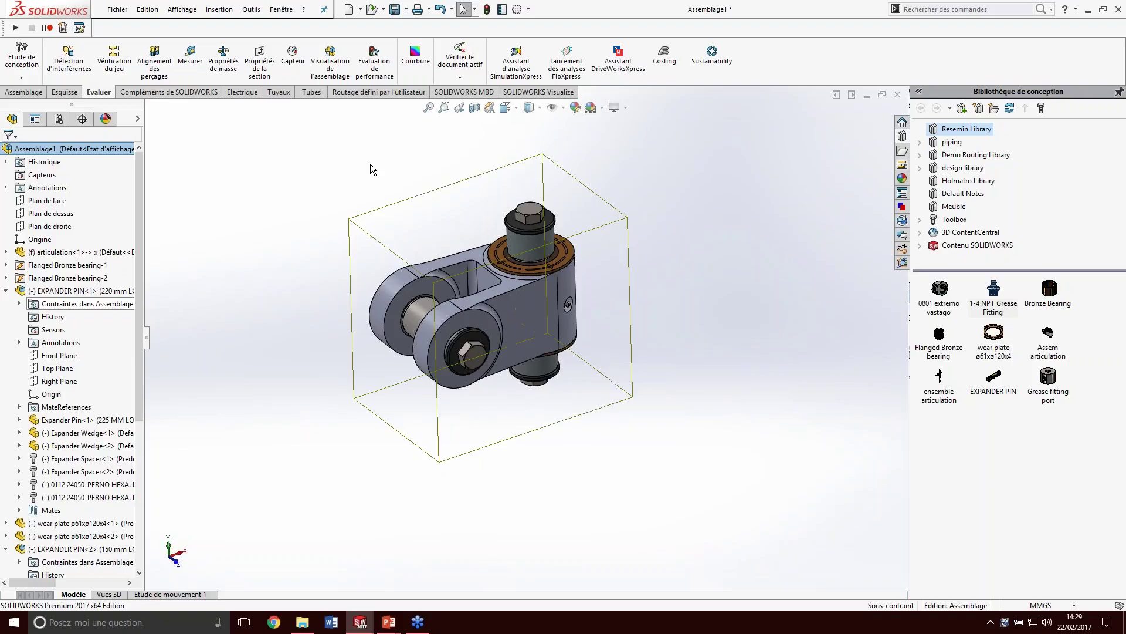
- Start a drawing from the assembly, saving the assembly as "ensemble articulation" together with all its modified components
scroll(459, 155, "down", 2)
left_click(117, 9)
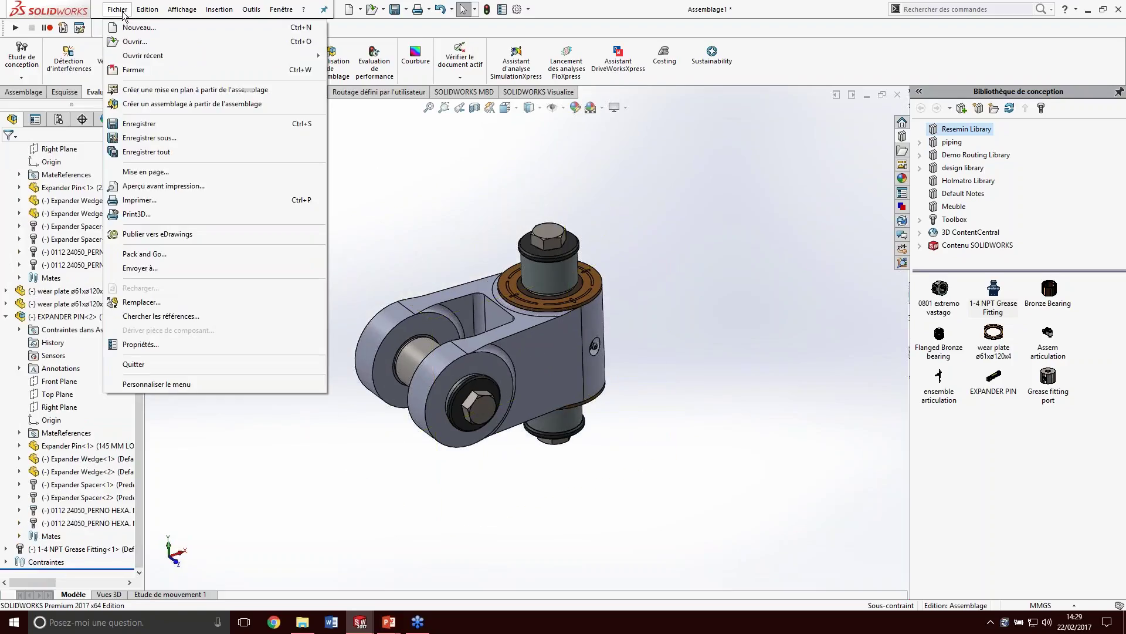
left_click(150, 89)
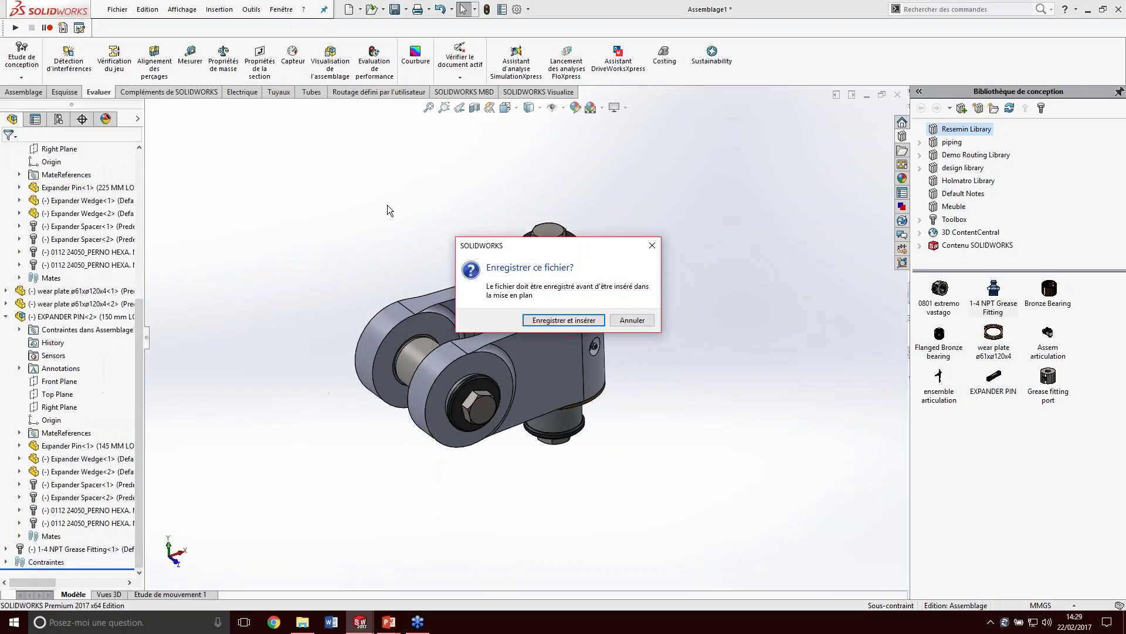
left_click(565, 321)
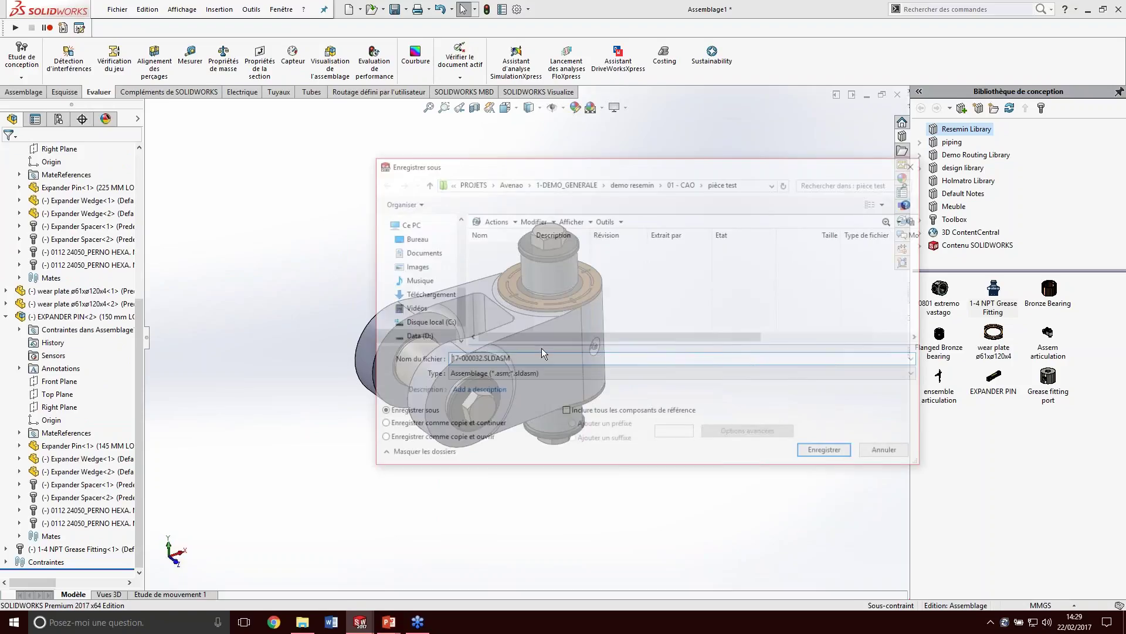
type("ensemble articulation")
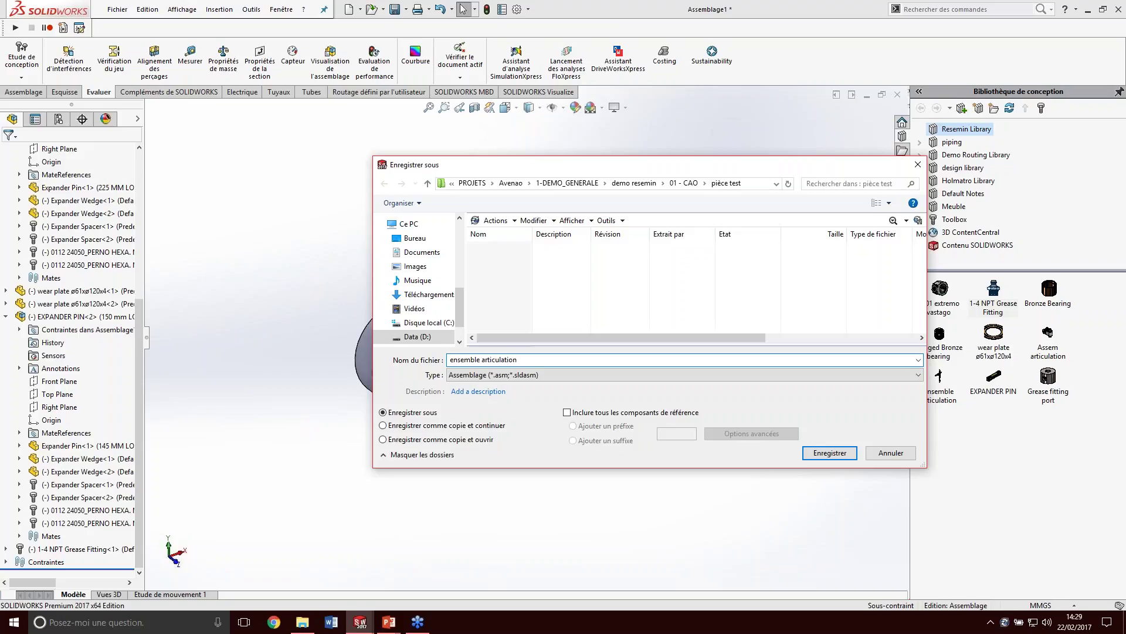
key("Return")
key("Return")
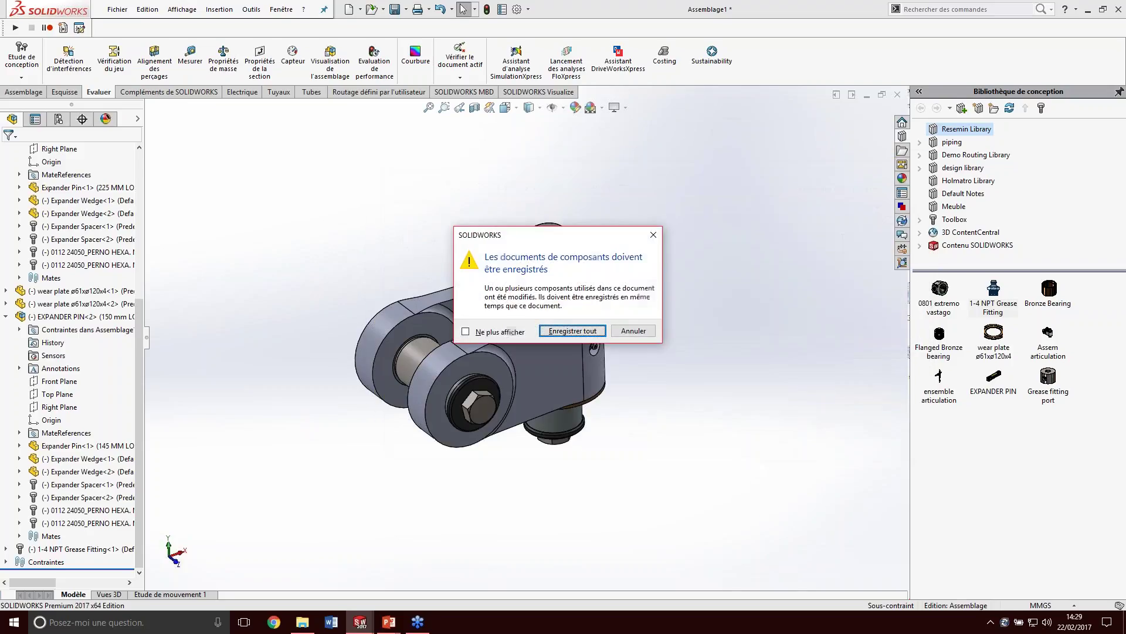
key("Return")
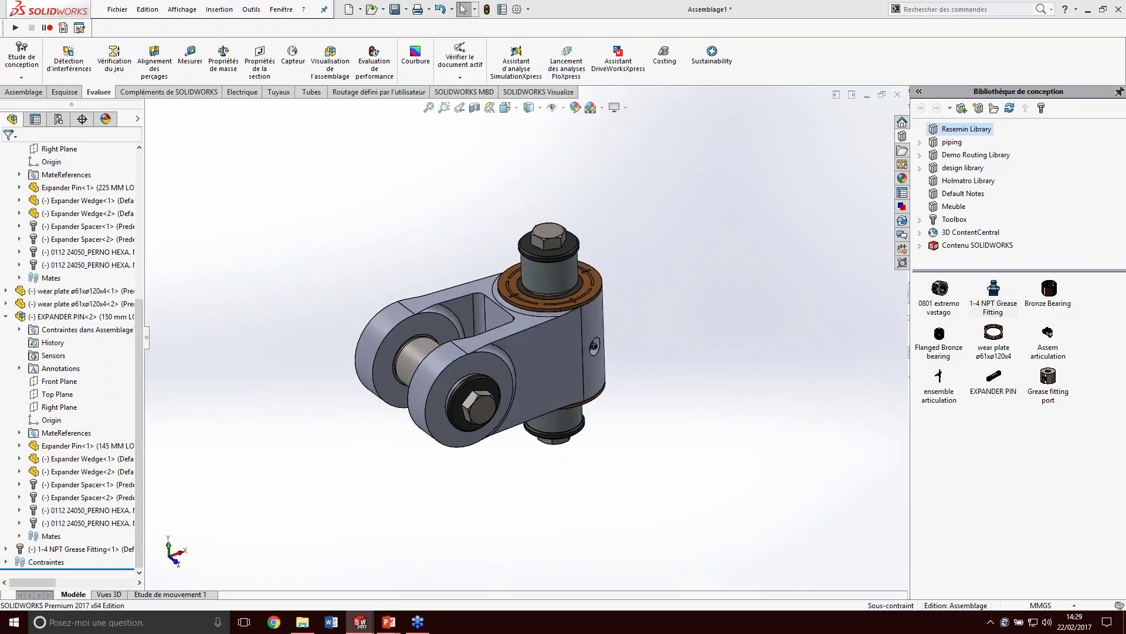
- Accept the A2 H - AS3D sheet format and place the exploded isometric view on the left half of the sheet
left_click(649, 399)
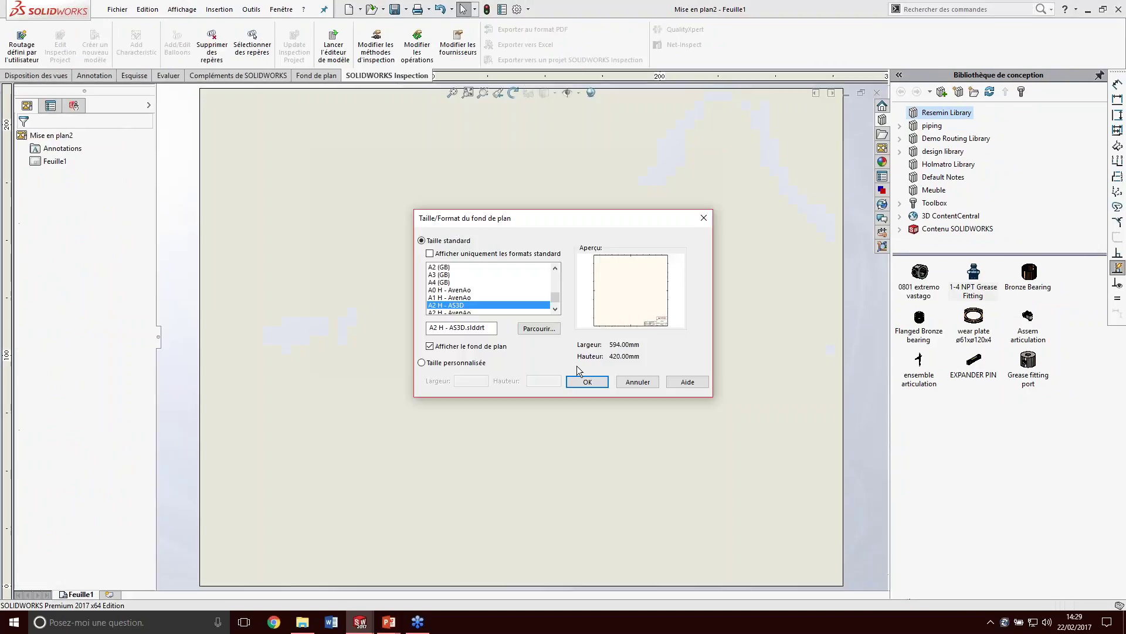
left_click(588, 382)
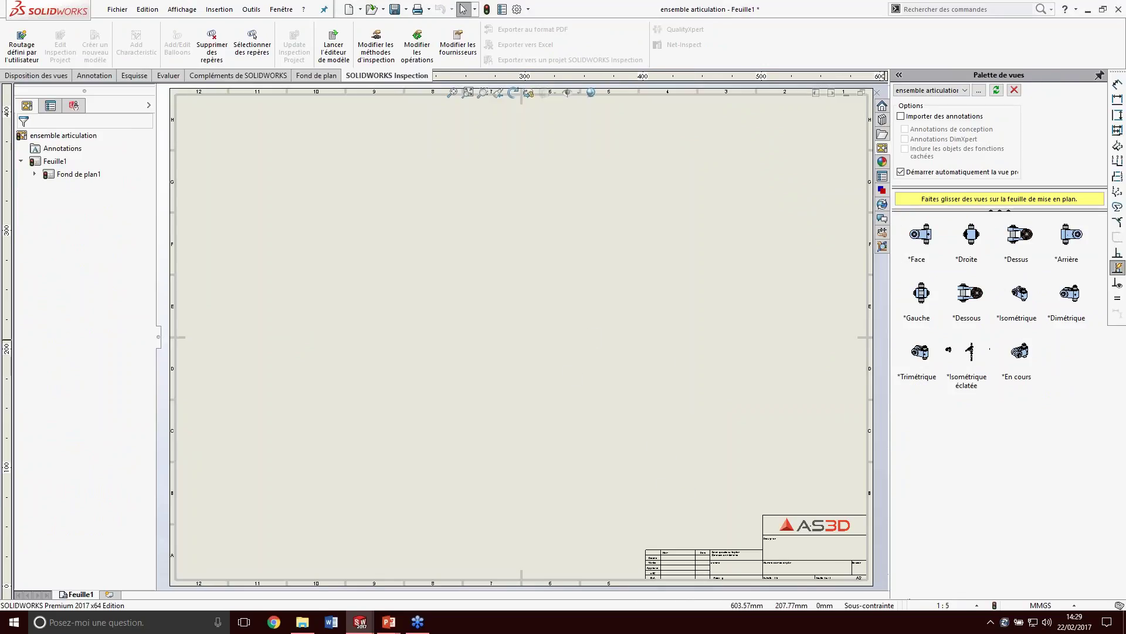
left_click_drag(973, 354, 332, 311)
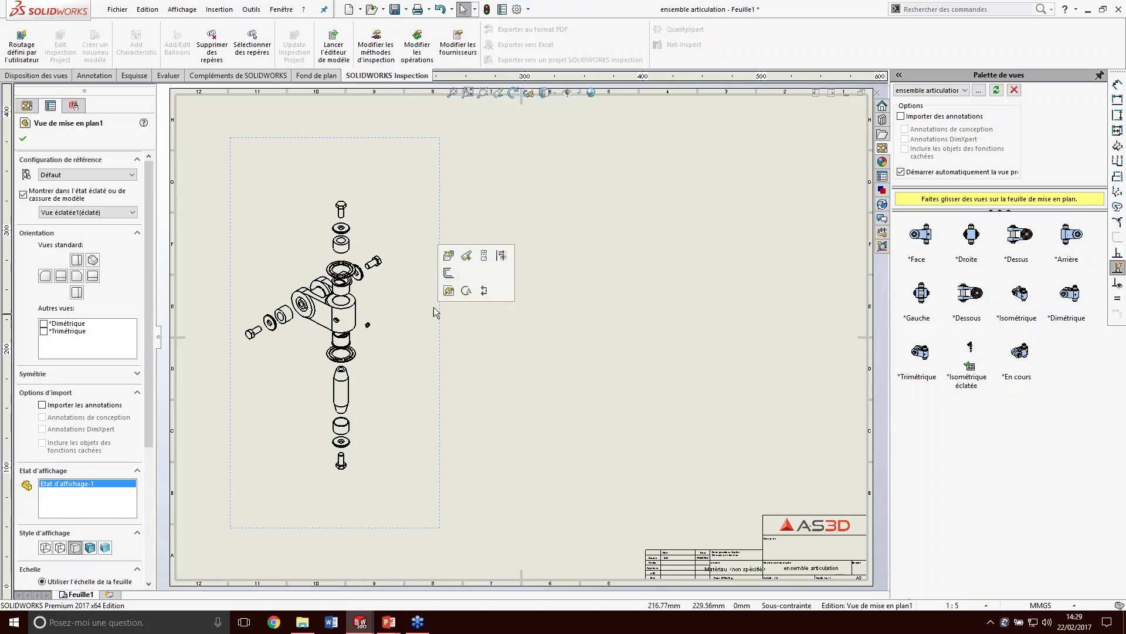
- Rotate the exploded drawing view in 3D so the long pin axis runs diagonally, and shift the view slightly down and right
left_click(466, 289)
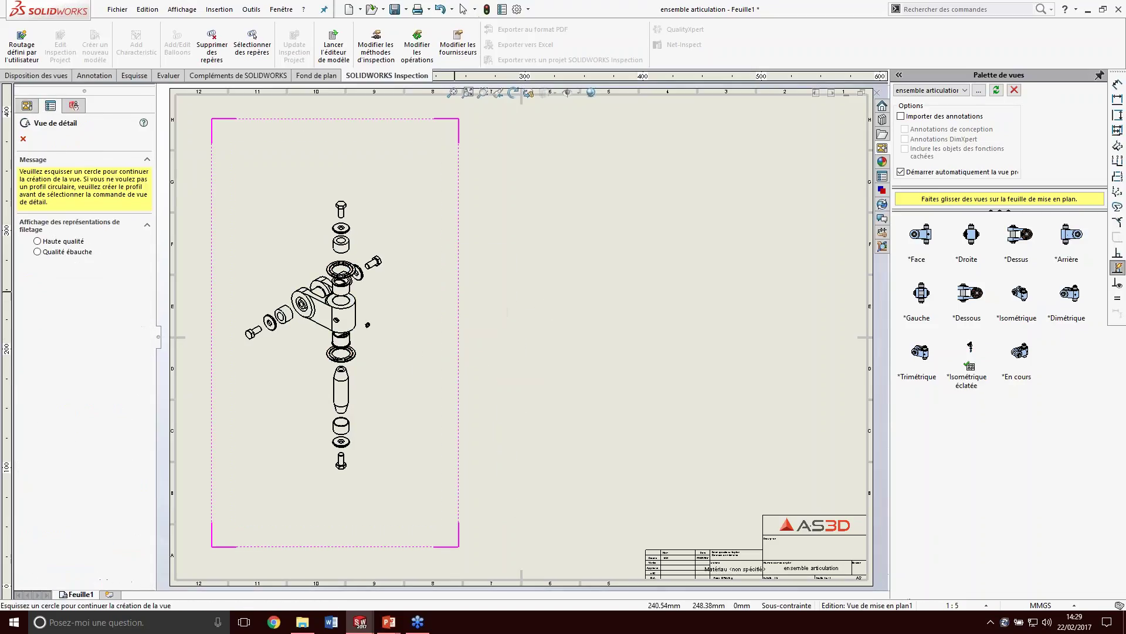
key("Escape")
left_click(433, 308)
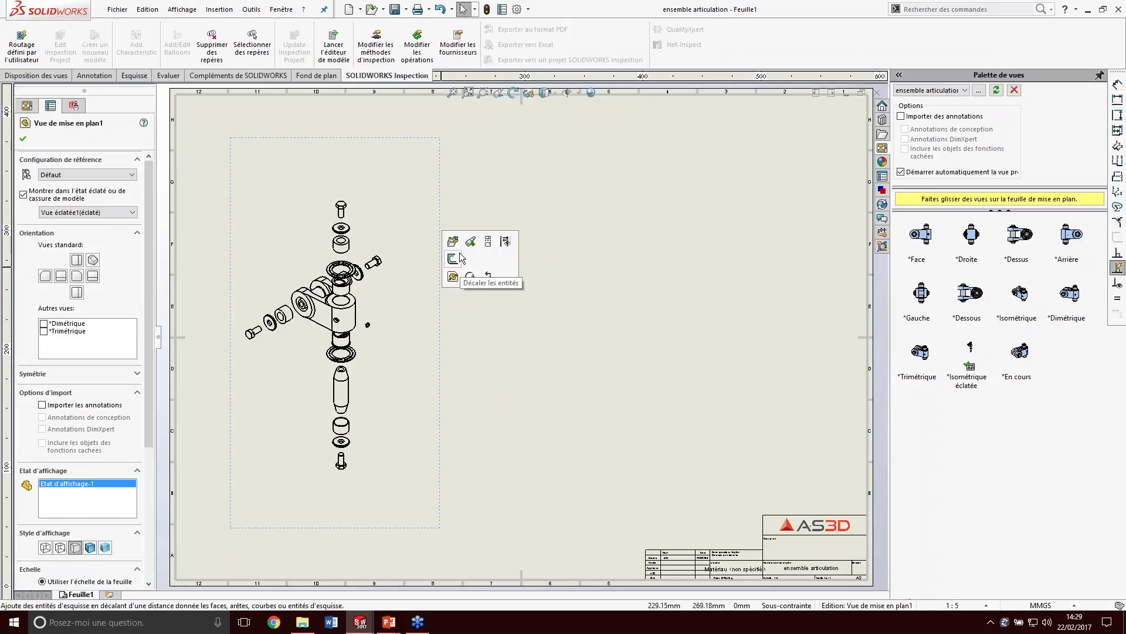
left_click(528, 93)
mouse_move(329, 226)
left_mouse_down()
mouse_move(448, 259)
mouse_move(402, 171)
mouse_move(399, 416)
mouse_move(329, 288)
left_mouse_up()
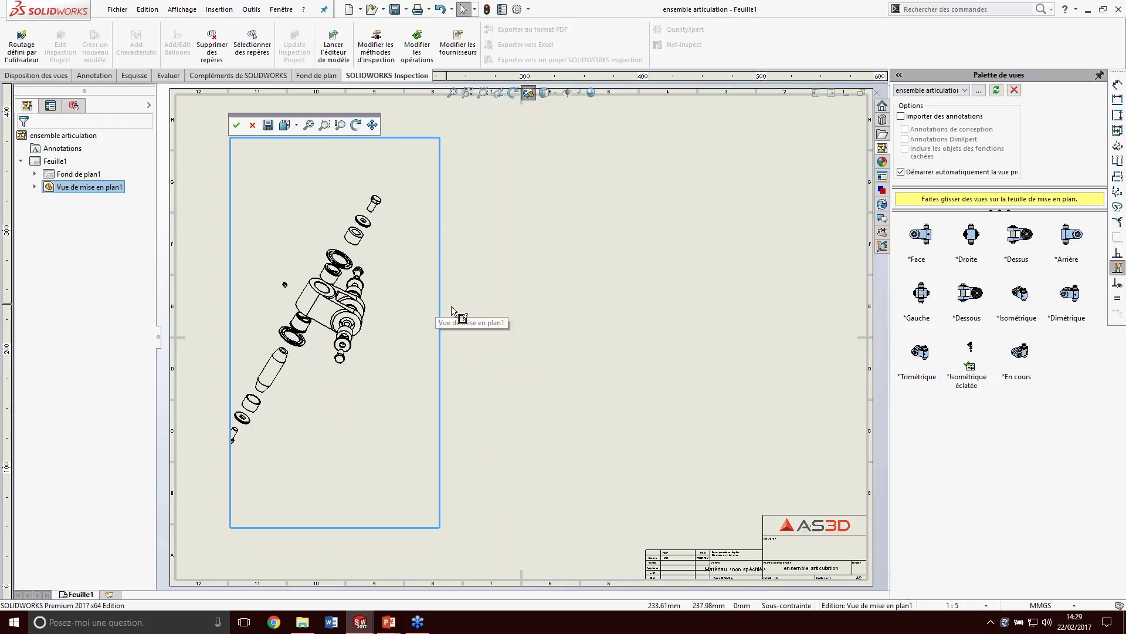
key("Escape")
left_click(237, 125)
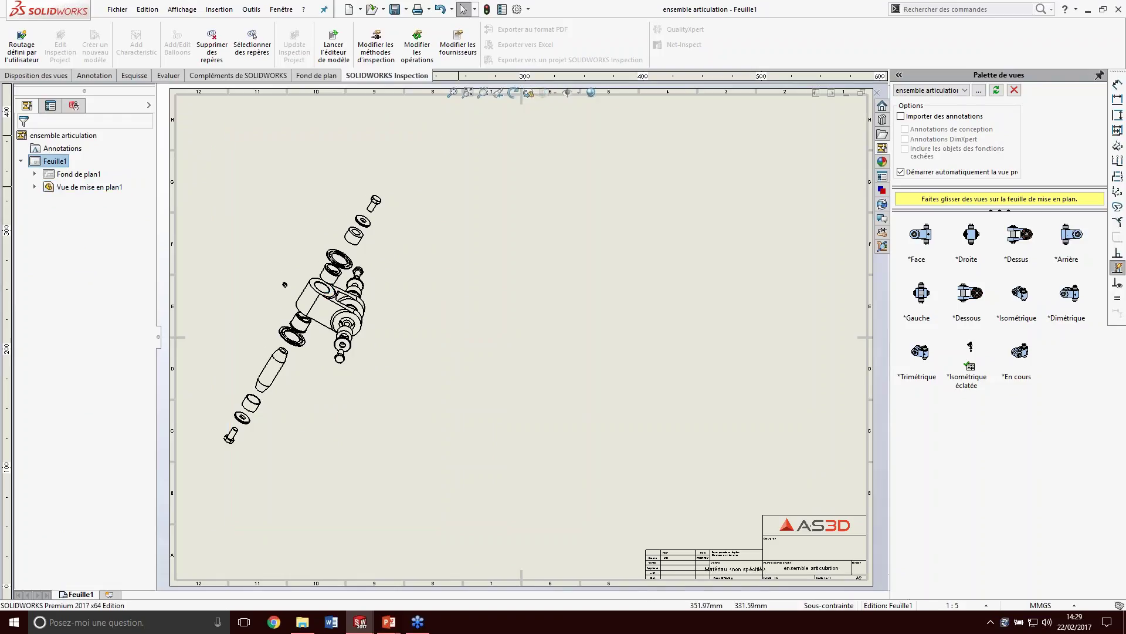
left_click_drag(443, 281, 461, 296)
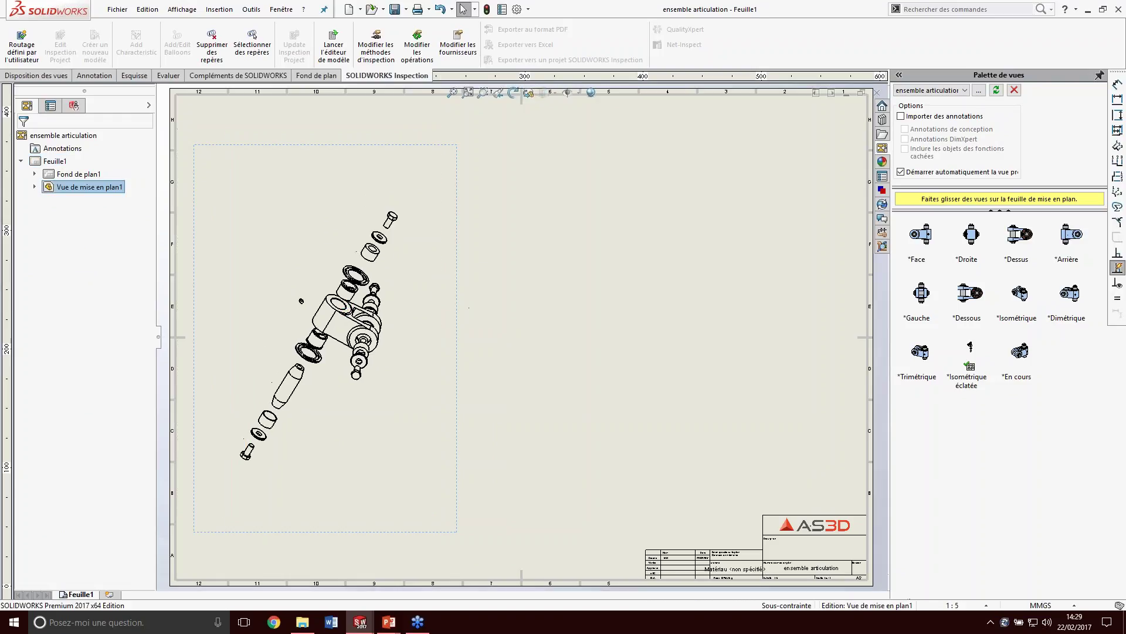
left_click(571, 266)
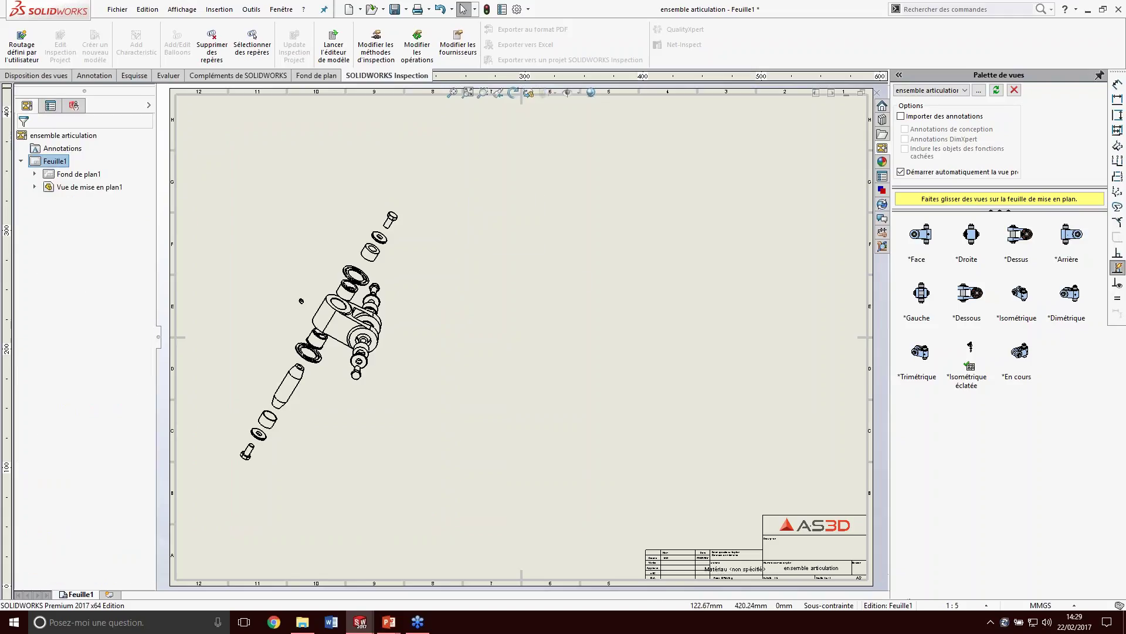
- Insert a bom-standard bill of materials for the exploded view, indented without numbering, in the upper right of the sheet
left_click(52, 77)
left_click(95, 75)
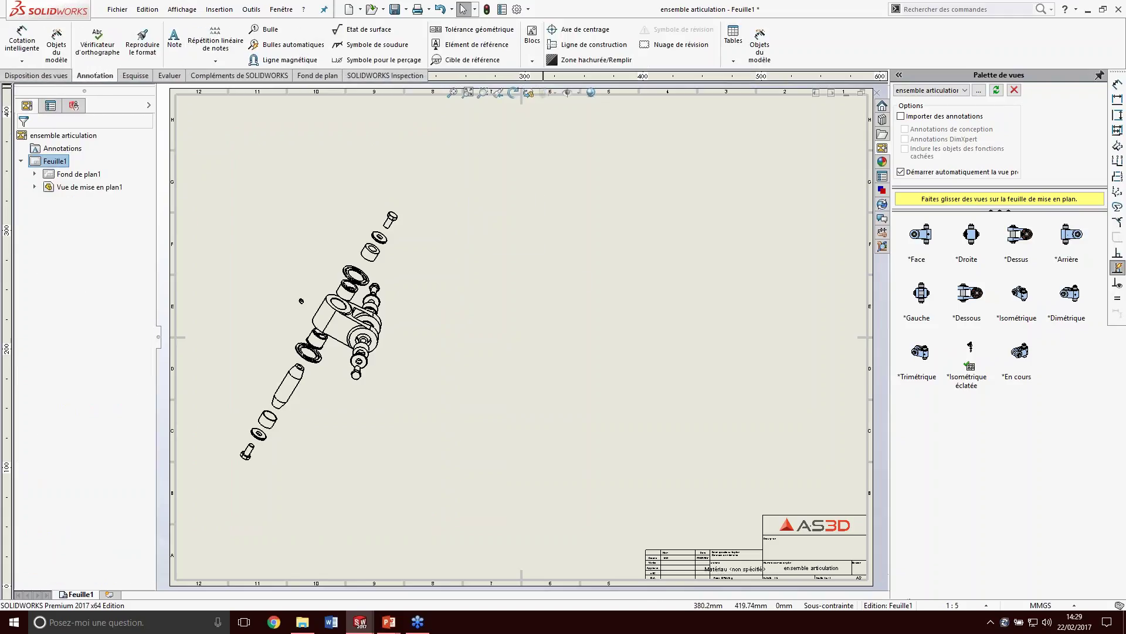
left_click(734, 62)
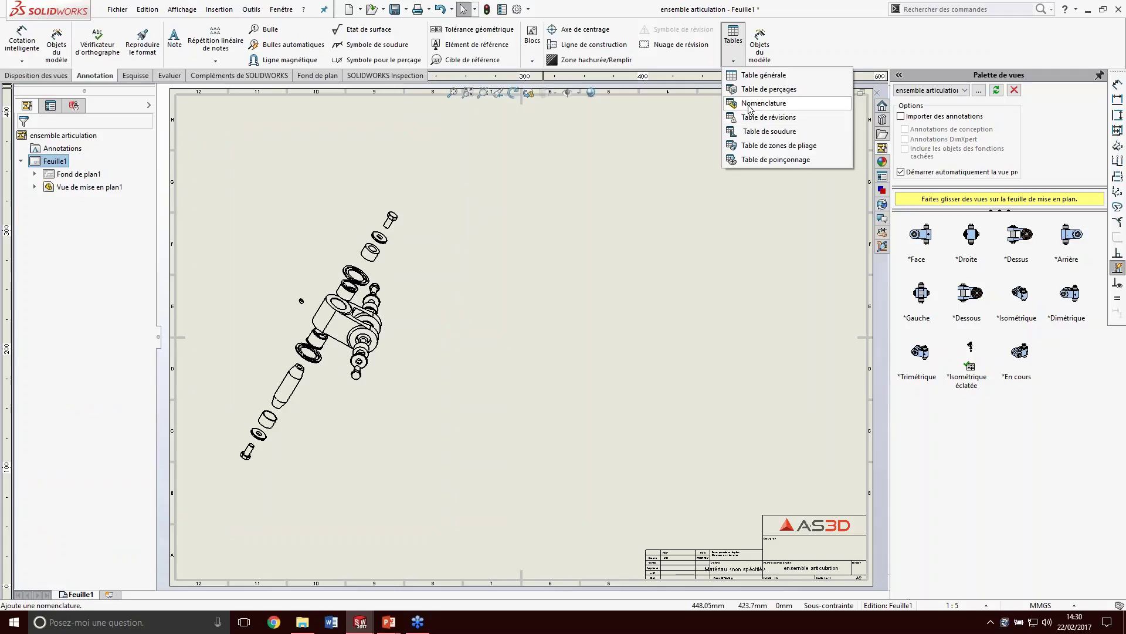
left_click(756, 131)
left_click(409, 266)
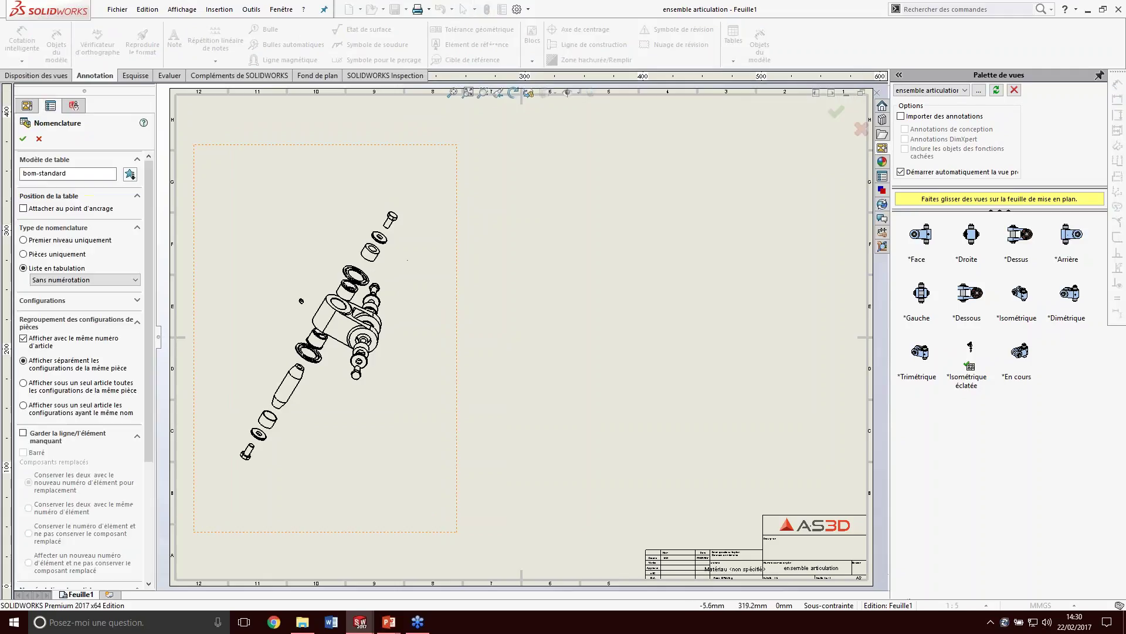
left_click(23, 138)
left_click(609, 135)
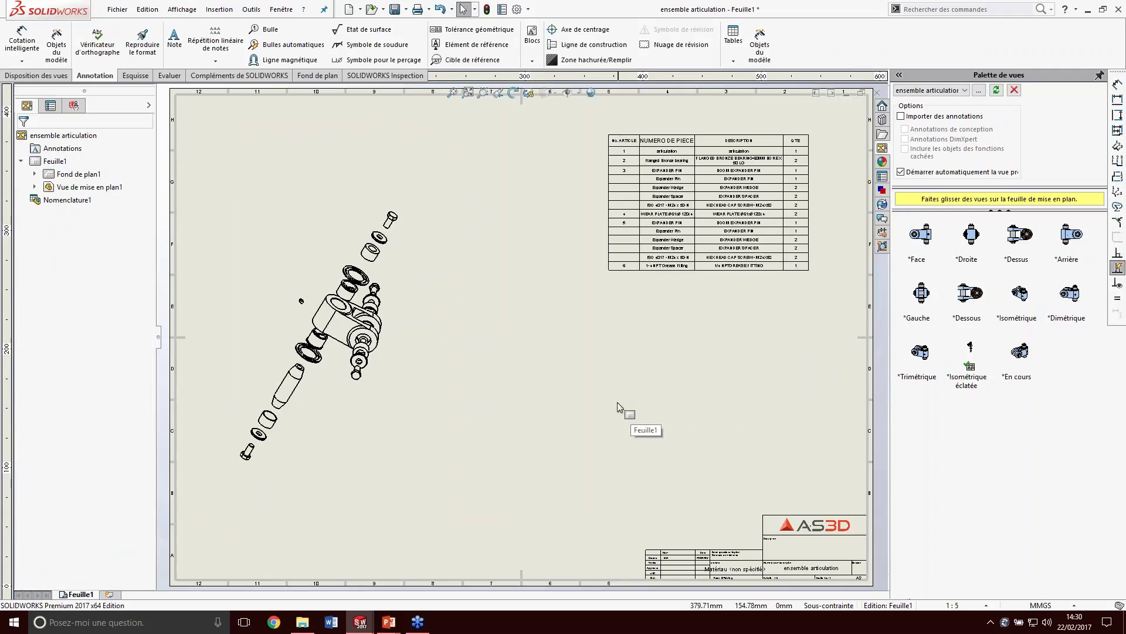
- Add automatic balloons to the exploded view, including multiple instances, arranged in one column to the right of the view
left_click(434, 287)
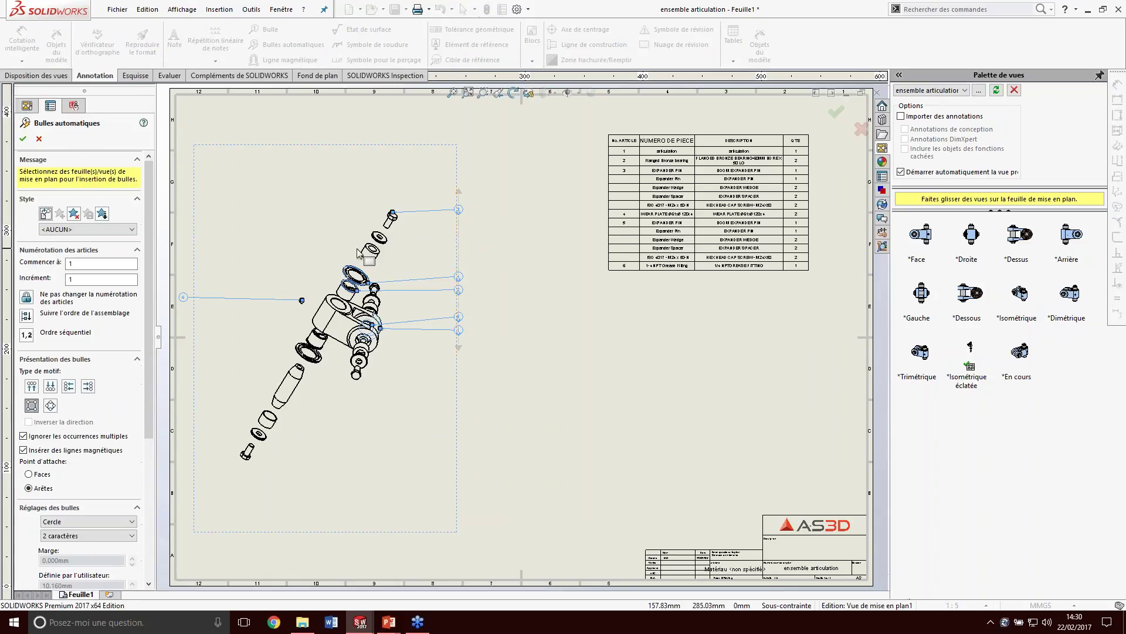
left_click(52, 438)
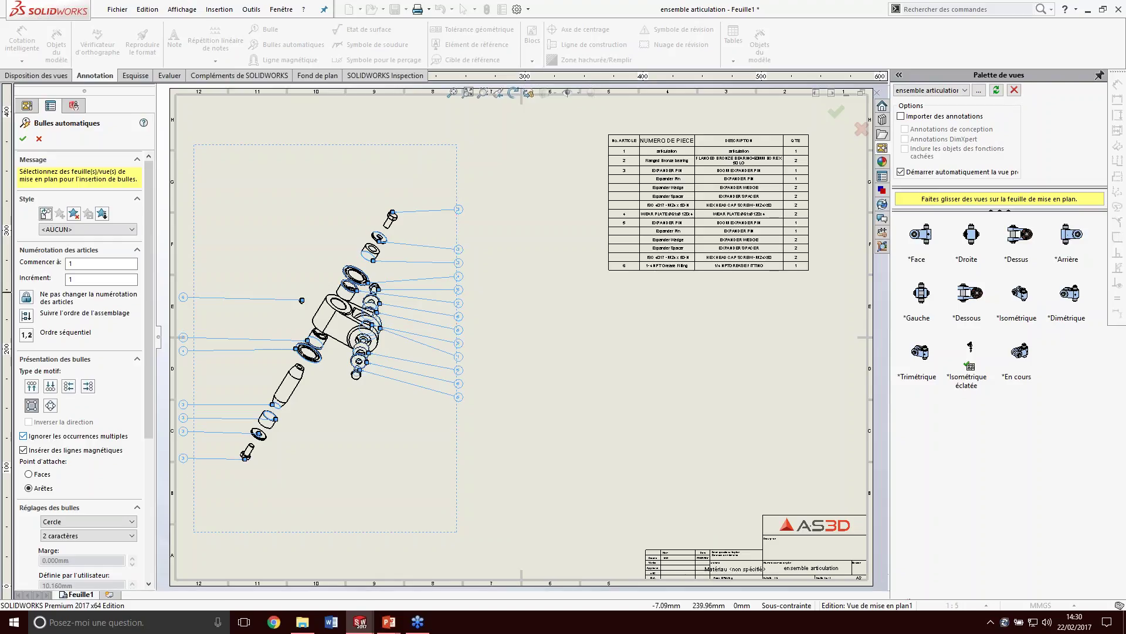
left_click(87, 388)
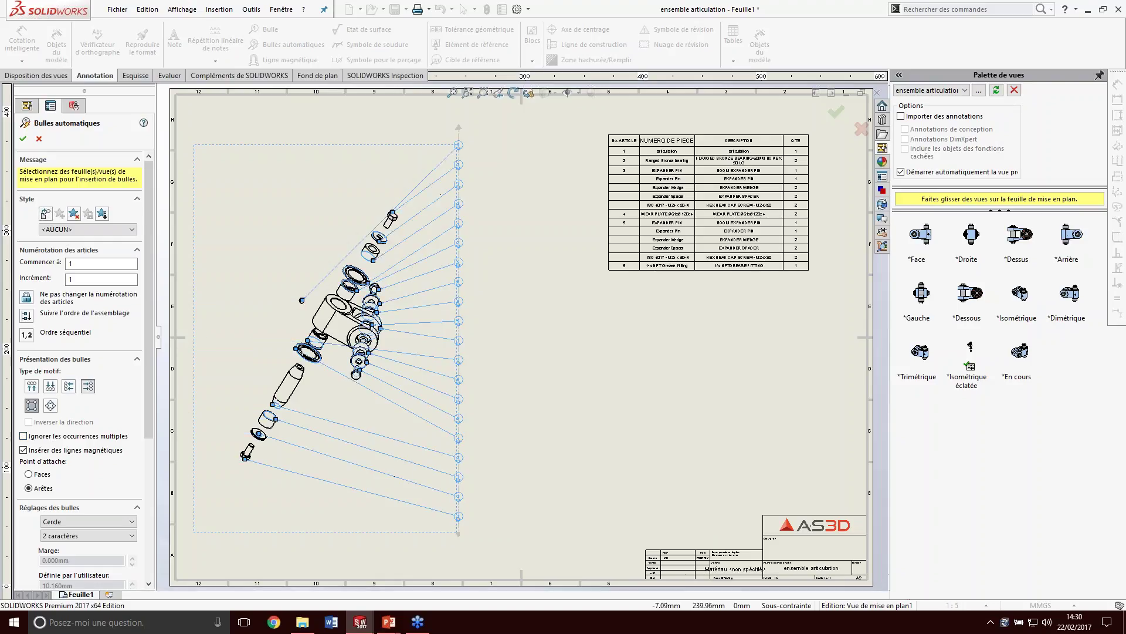
left_click(69, 386)
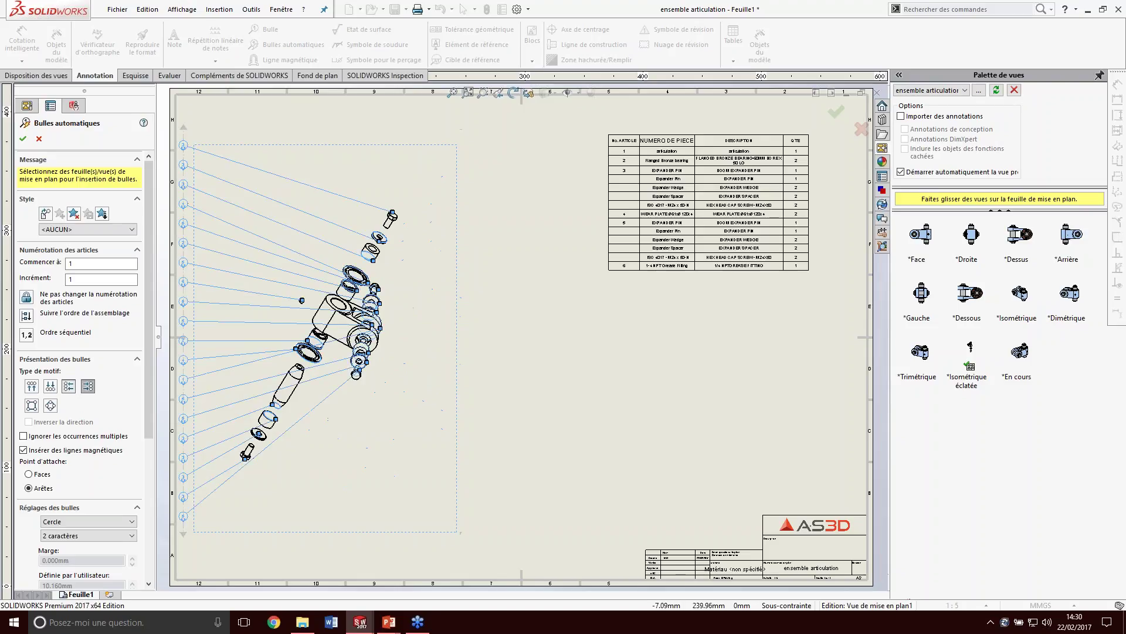
left_click(88, 386)
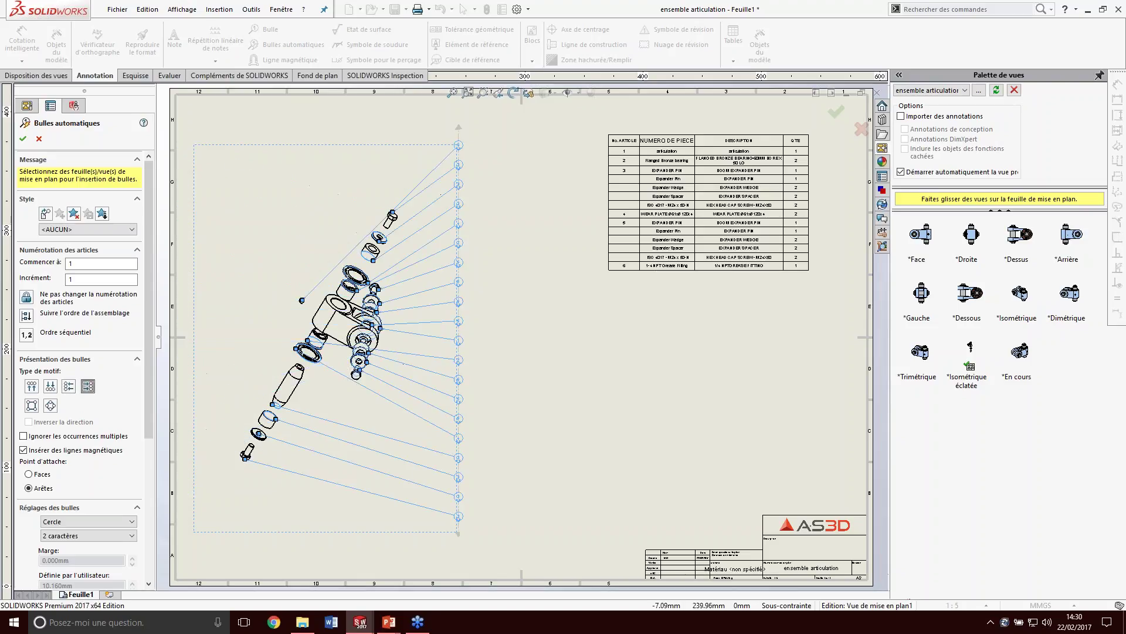
left_click(24, 139)
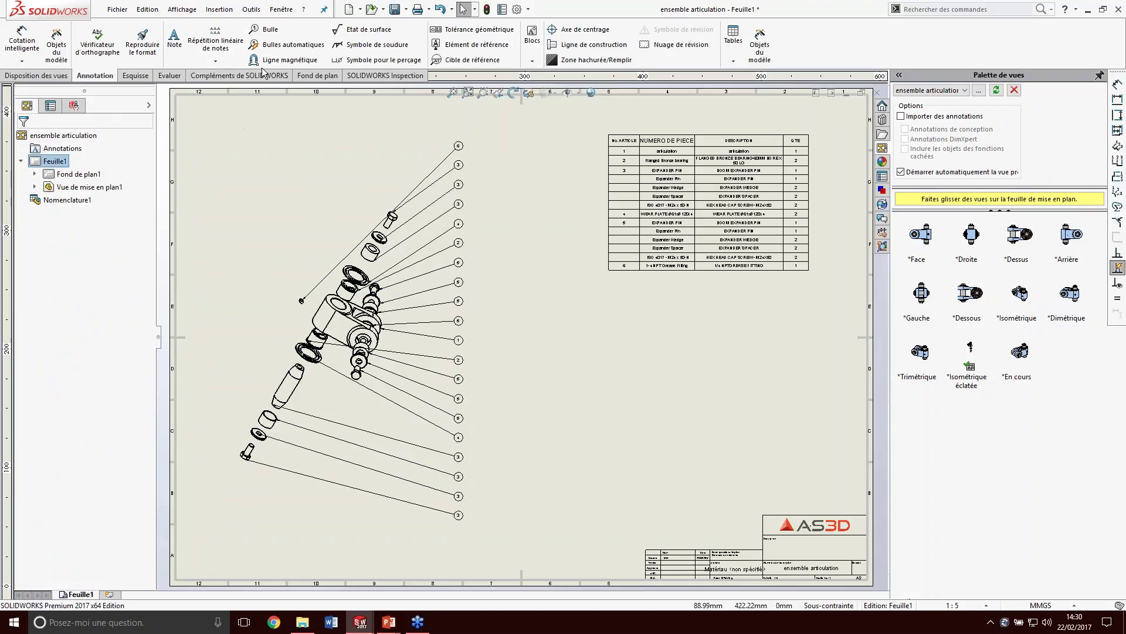
- Draw a slanted magnetic line above and left of the exploded view and move the upper balloons onto it
left_click(288, 59)
left_click(352, 124)
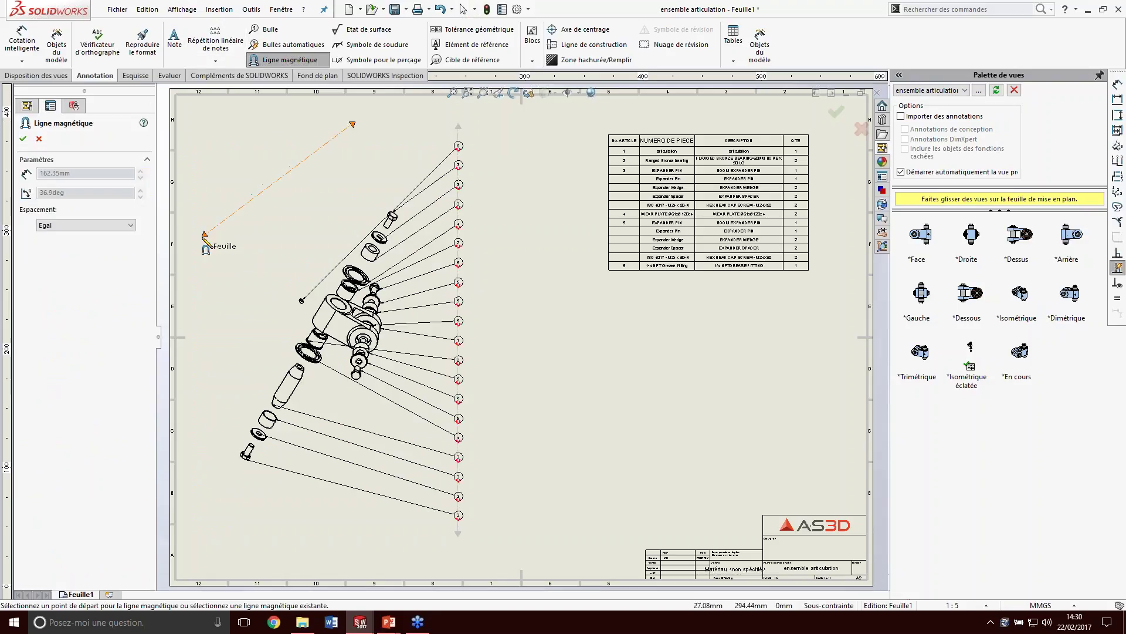
left_click(206, 234)
left_click_drag(459, 145, 279, 179)
left_click_drag(459, 166, 287, 175)
left_click_drag(459, 169, 295, 166)
left_click_drag(458, 171, 252, 200)
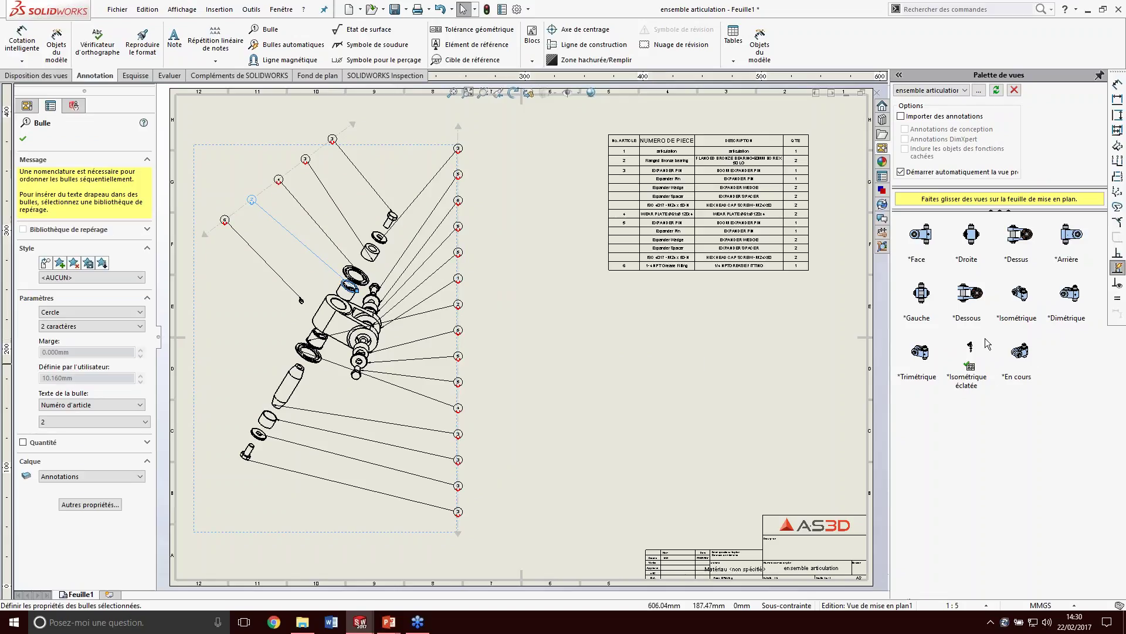
- Place the assembled front view beneath the bill of materials and a projected view directly below it
left_click_drag(929, 246, 708, 326)
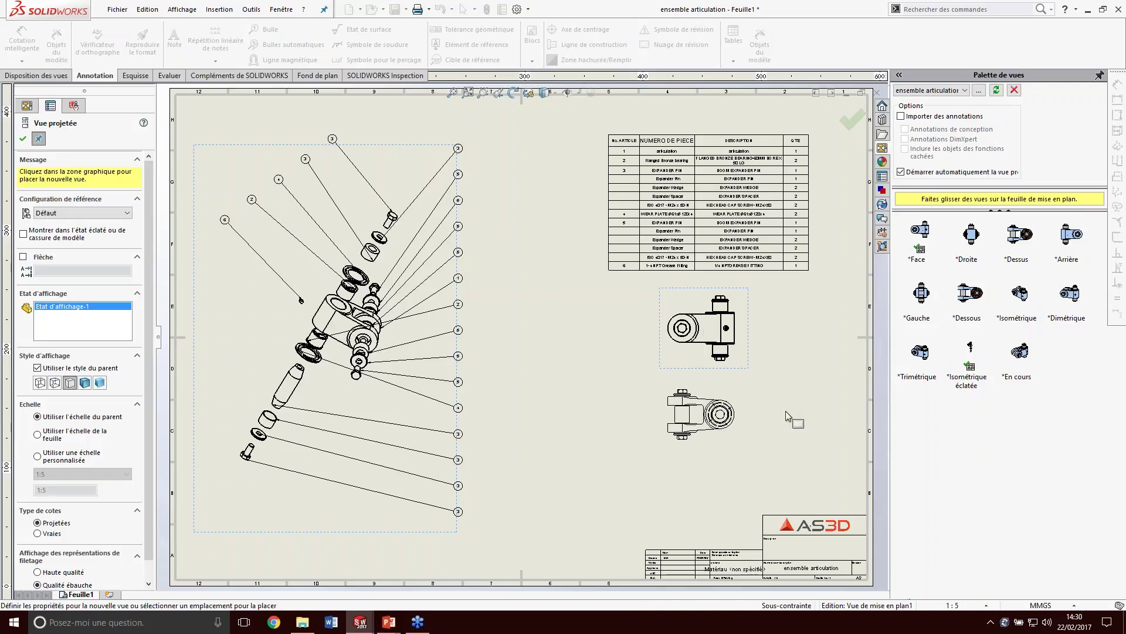
left_click(713, 413)
scroll(742, 384, "down", 4)
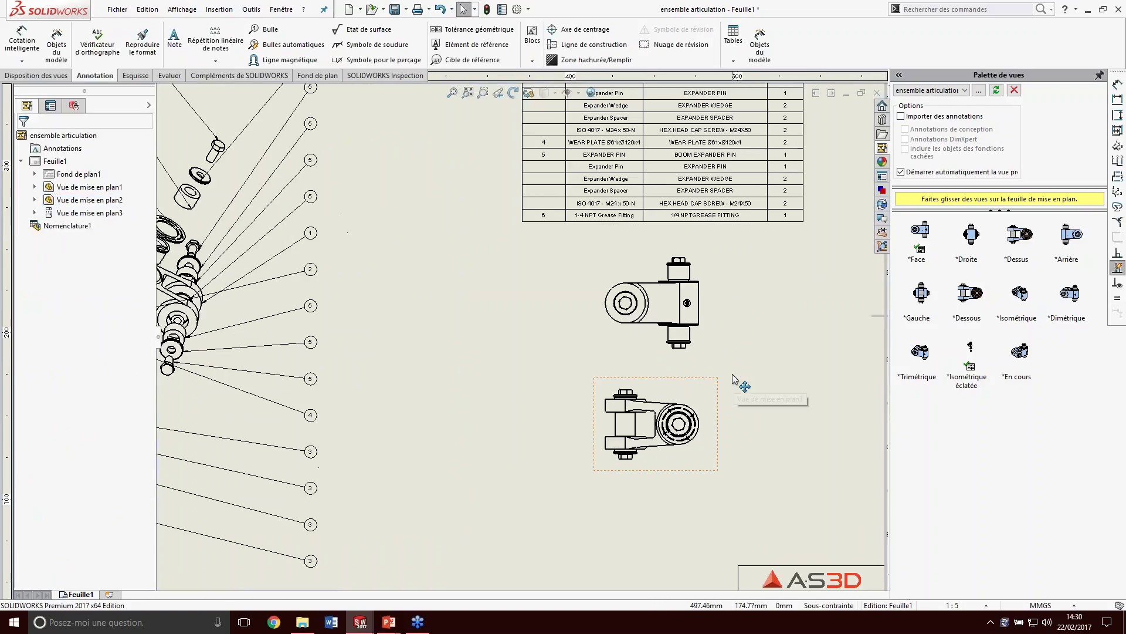
- Add centerlines to the vertical pins in the front view and in the projected view below it
left_click(590, 44)
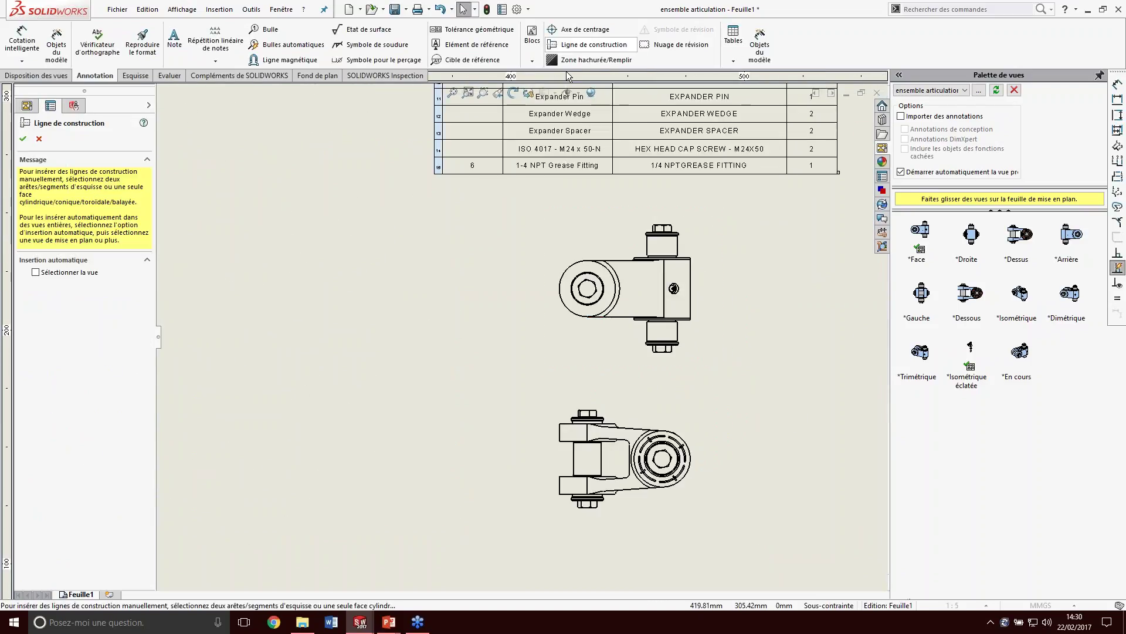
left_click(665, 252)
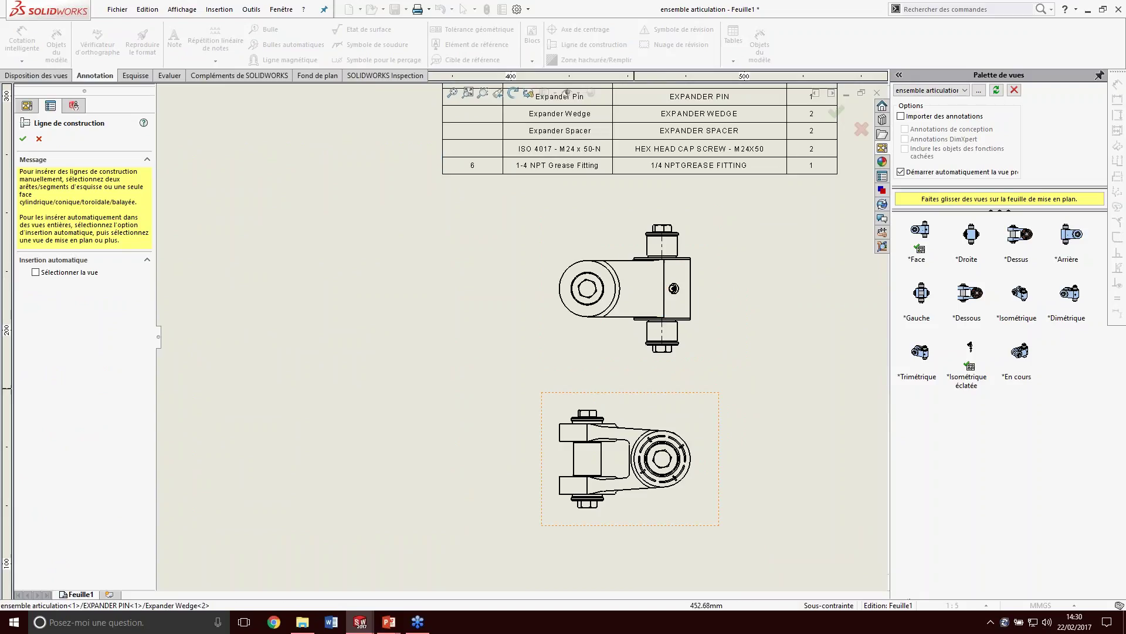
left_click(594, 467)
key("Return")
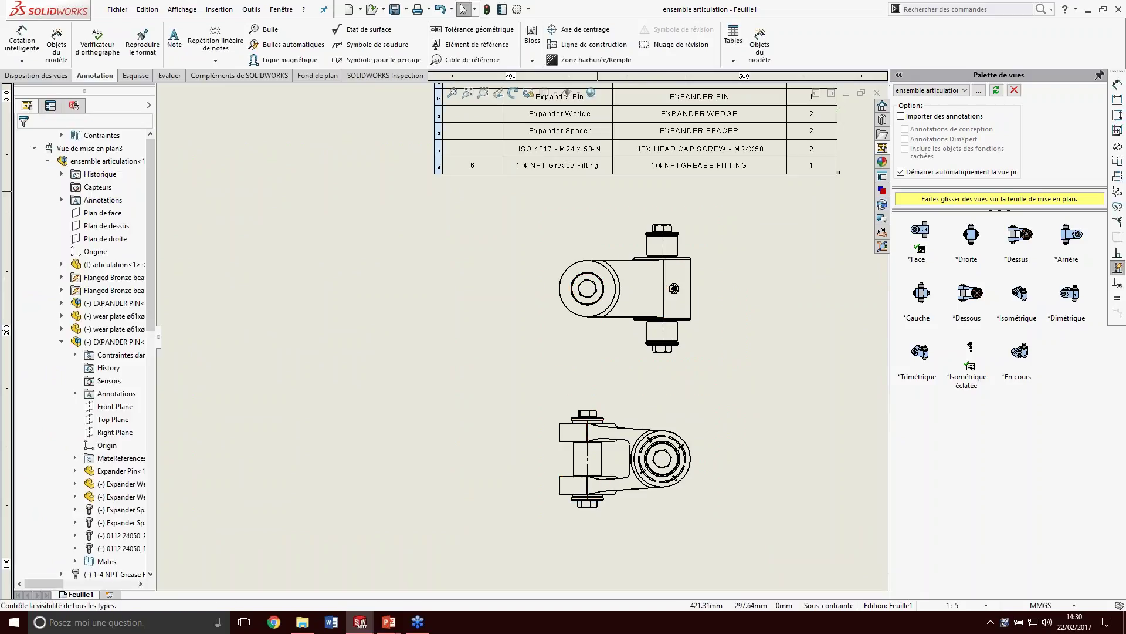
- Add a center mark to the large round end of the articulation in the front view
left_click(585, 30)
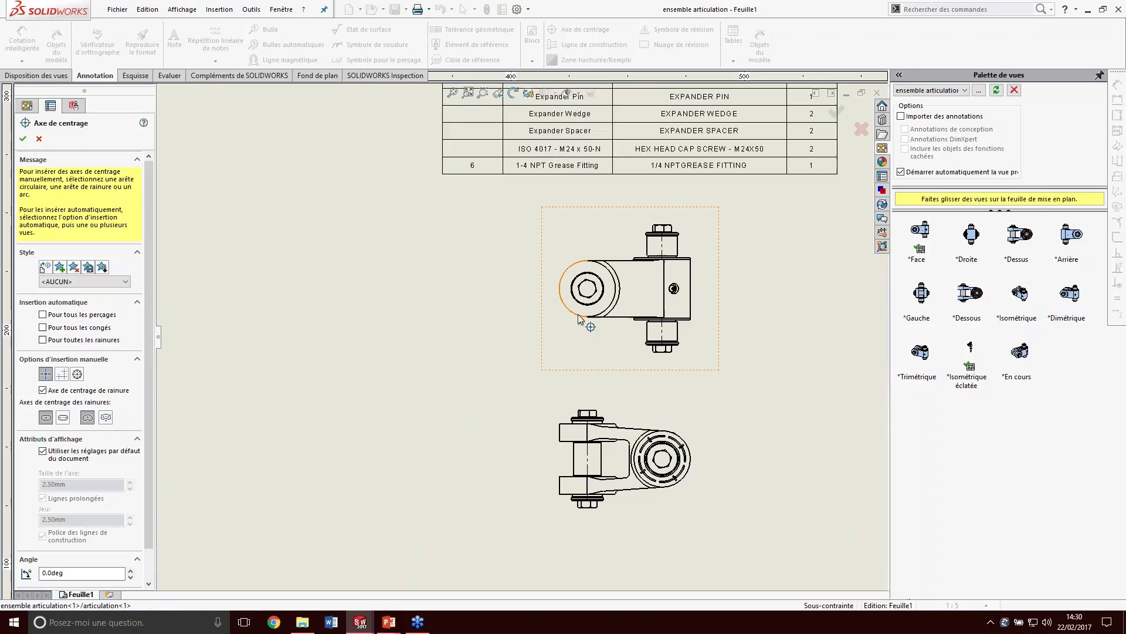
left_click(582, 265)
key("Return")
- Dimension the distance between the round end's center mark and the pin's centerline, placing it below the front view
key("s")
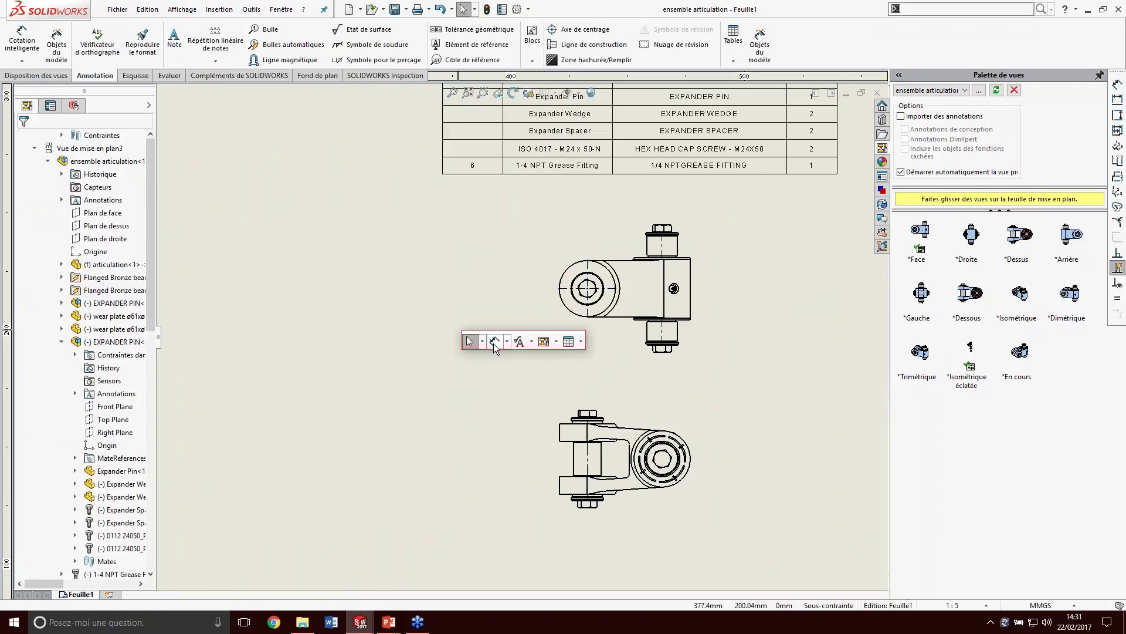
left_click(500, 342)
left_click(600, 319)
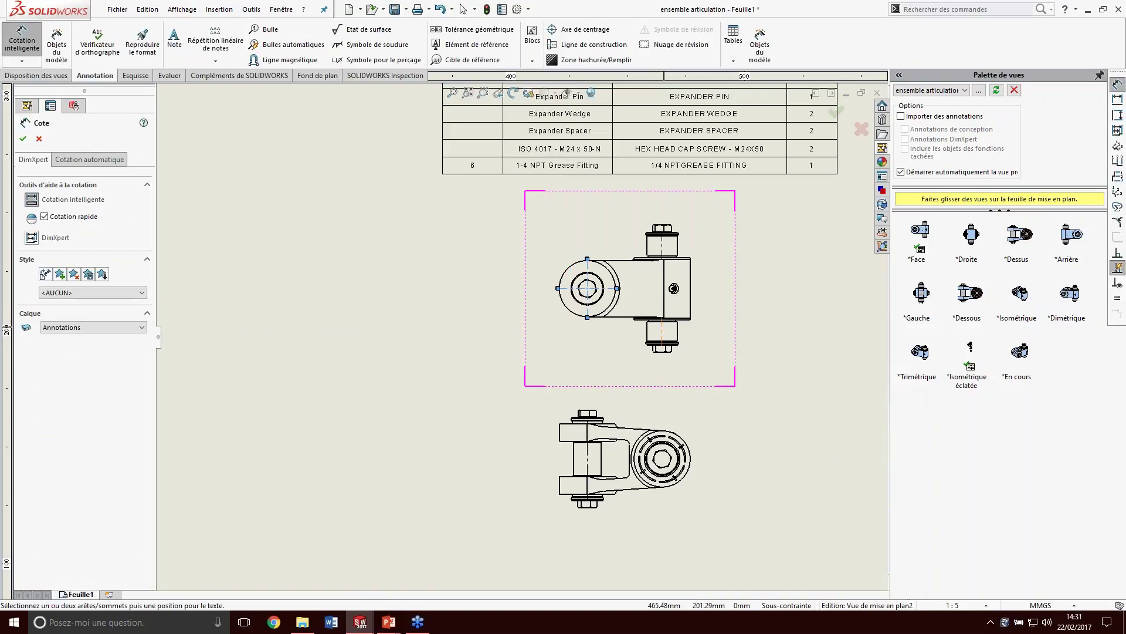
left_click(663, 332)
left_click(633, 376)
key("Escape")
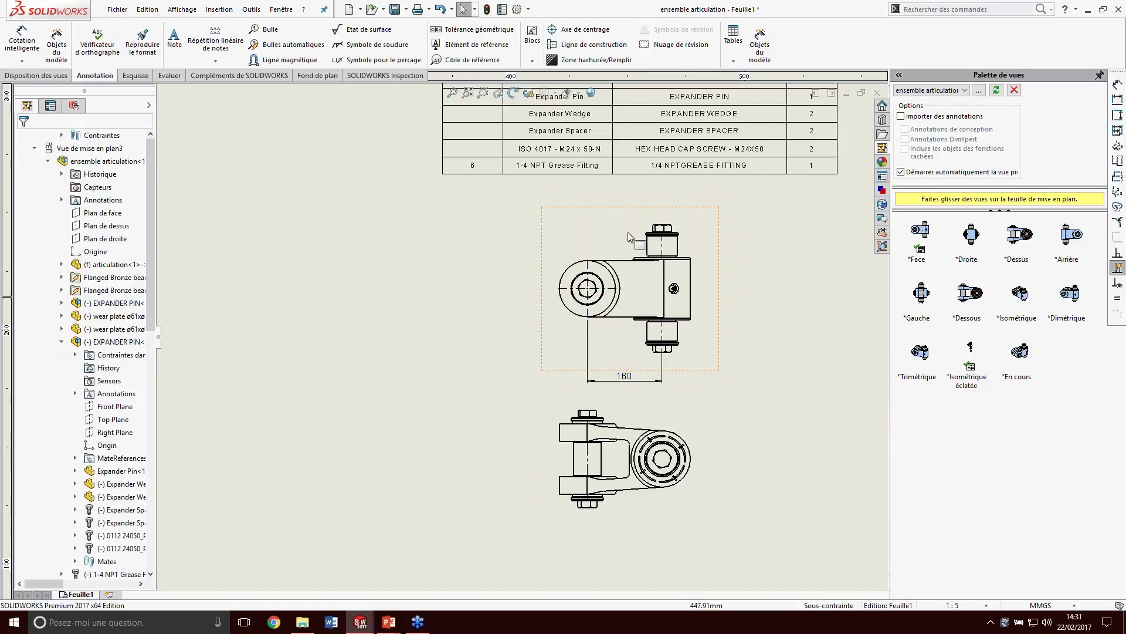
- Dimension the overall height between the upper and lower bolt heads, placing it to the right of the front view
scroll(679, 242, "up", 2)
left_click(680, 275)
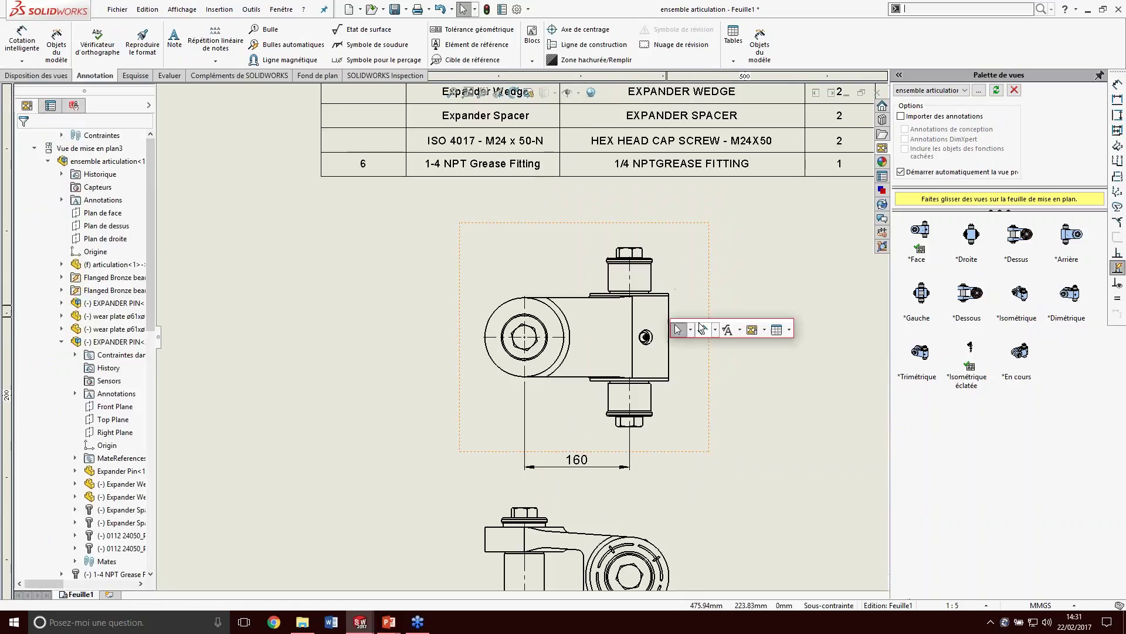
left_click(704, 329)
scroll(707, 213, "up", 1)
scroll(657, 241, "up", 2)
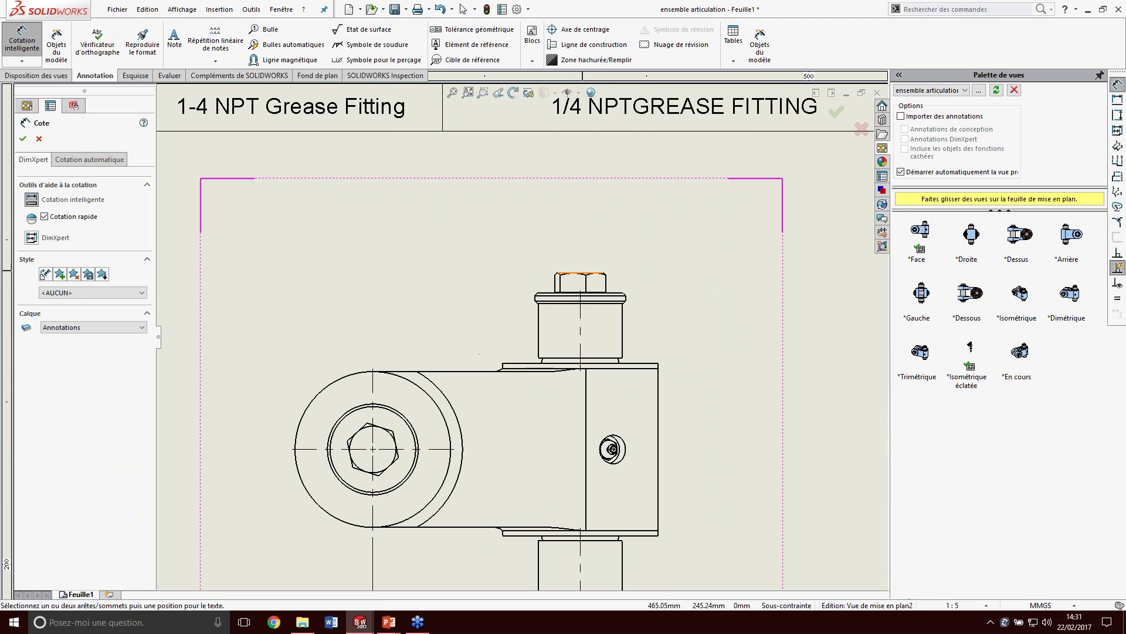
left_click(580, 274)
scroll(558, 464, "down", 3)
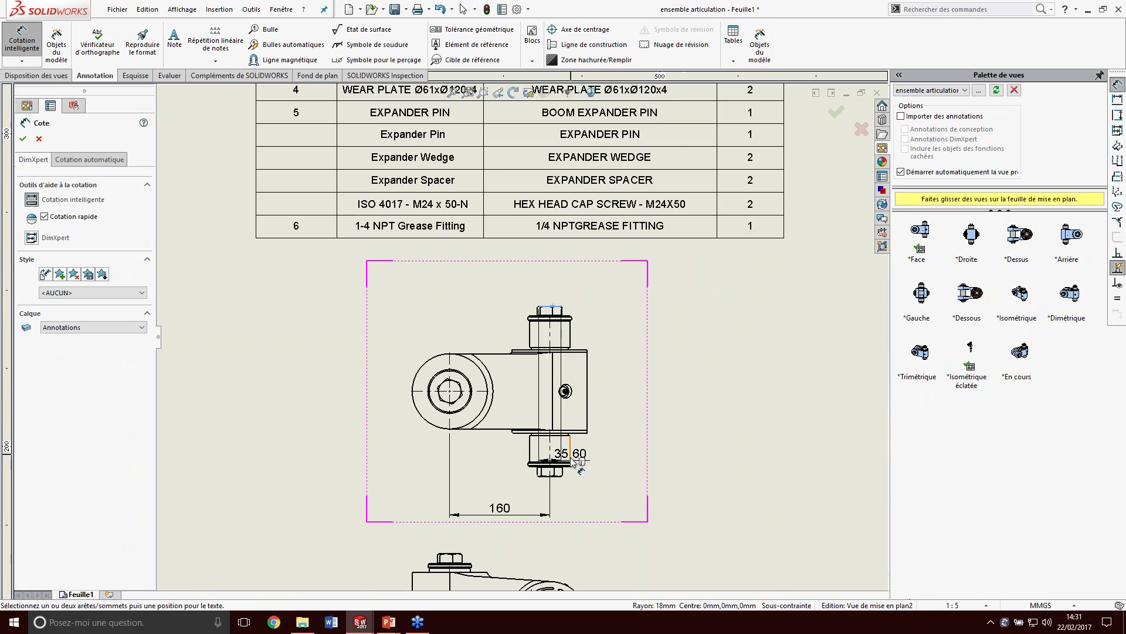
scroll(554, 482, "up", 5)
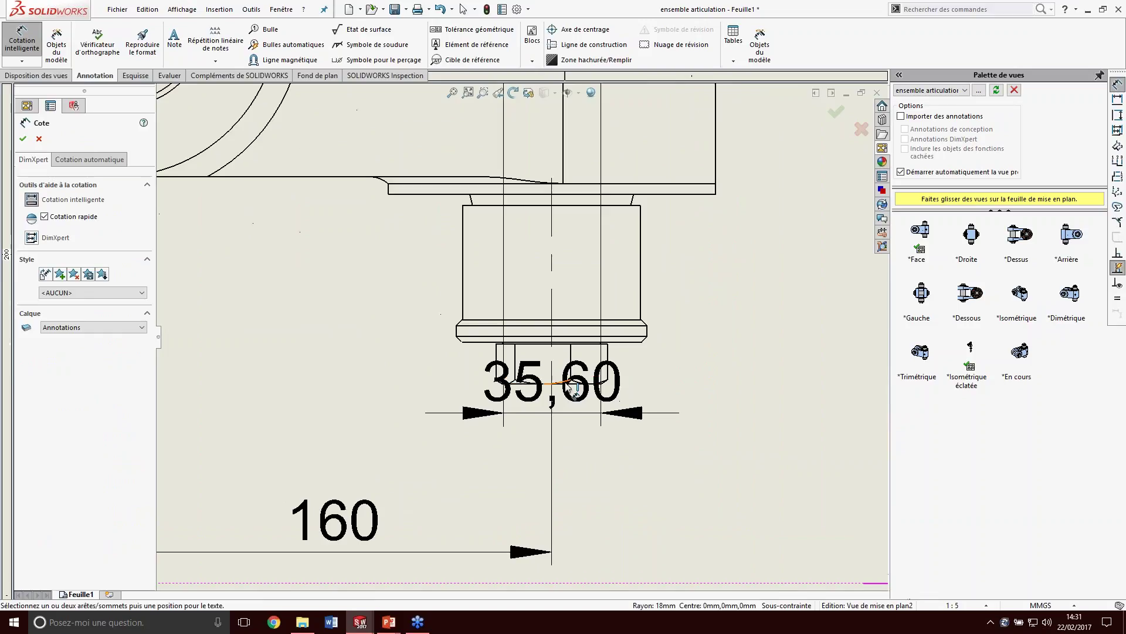
left_click(565, 382)
scroll(666, 415, "down", 3)
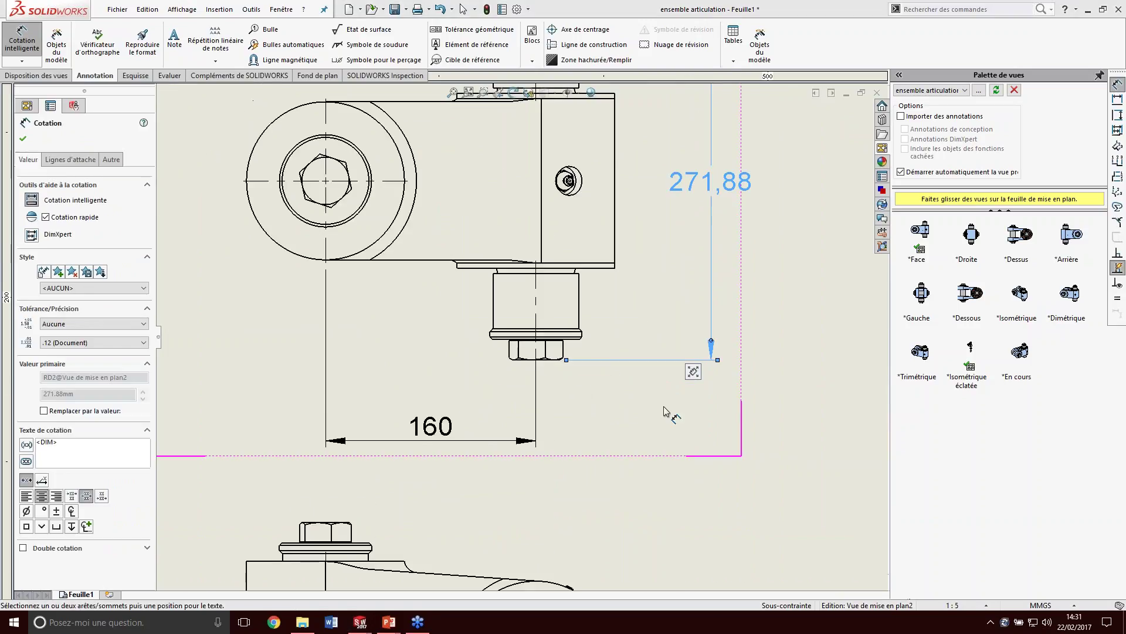
left_click(667, 414)
scroll(667, 415, "down", 3)
key("Escape")
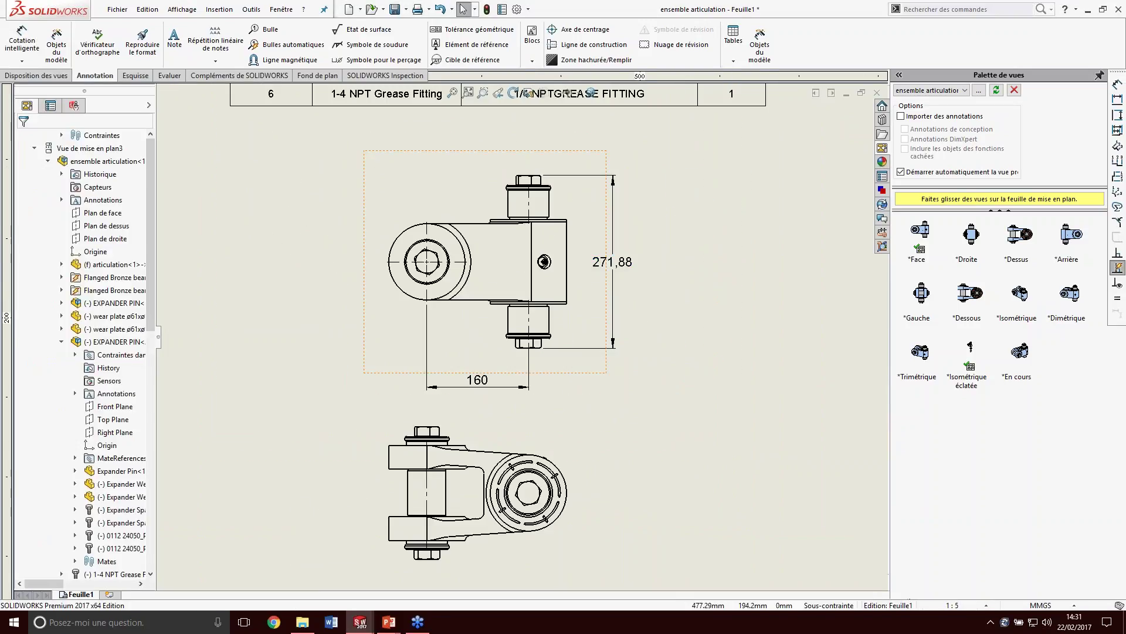
key("f")
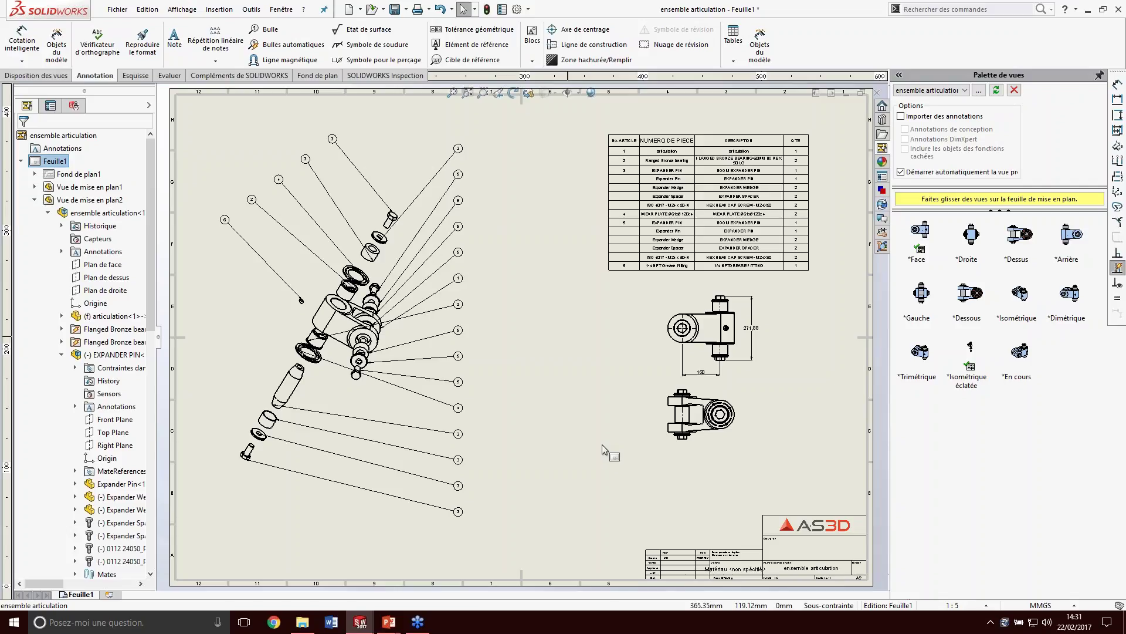
- Switch to the PowerPoint slide show and advance it to the "Insertion dans un assemblage" topic
key("alt+Tab")
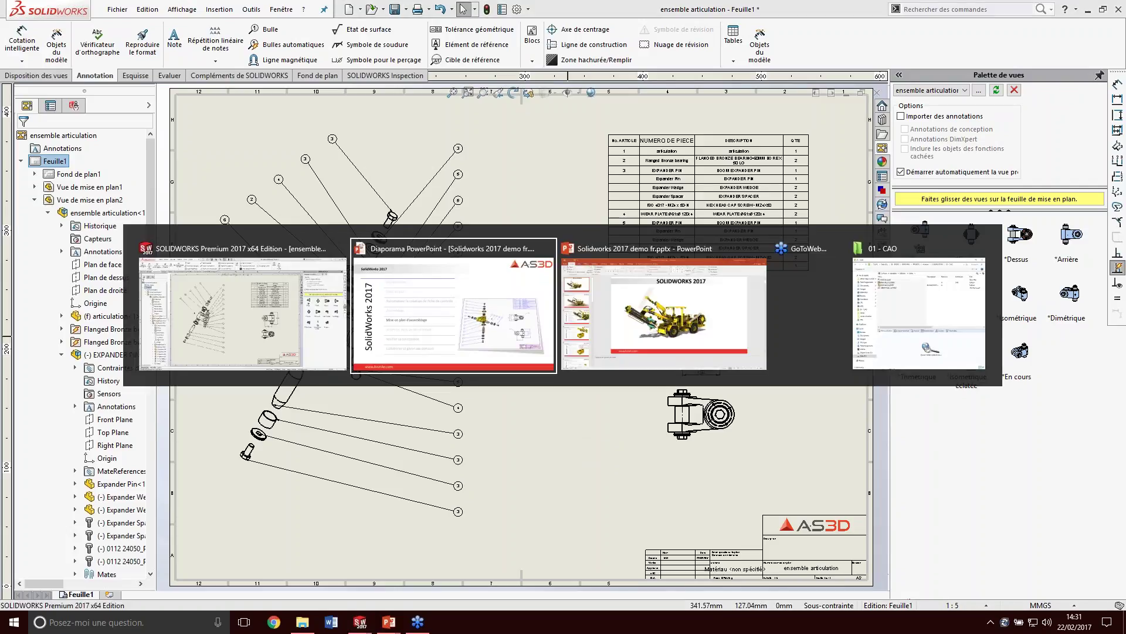
key("Right")
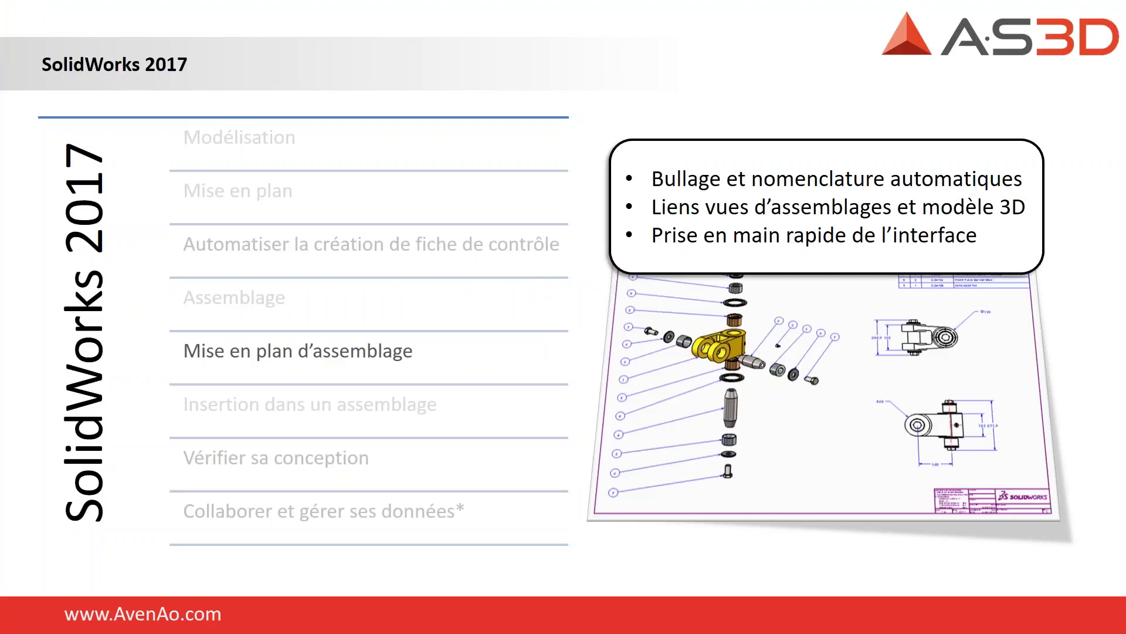
left_click(575, 279)
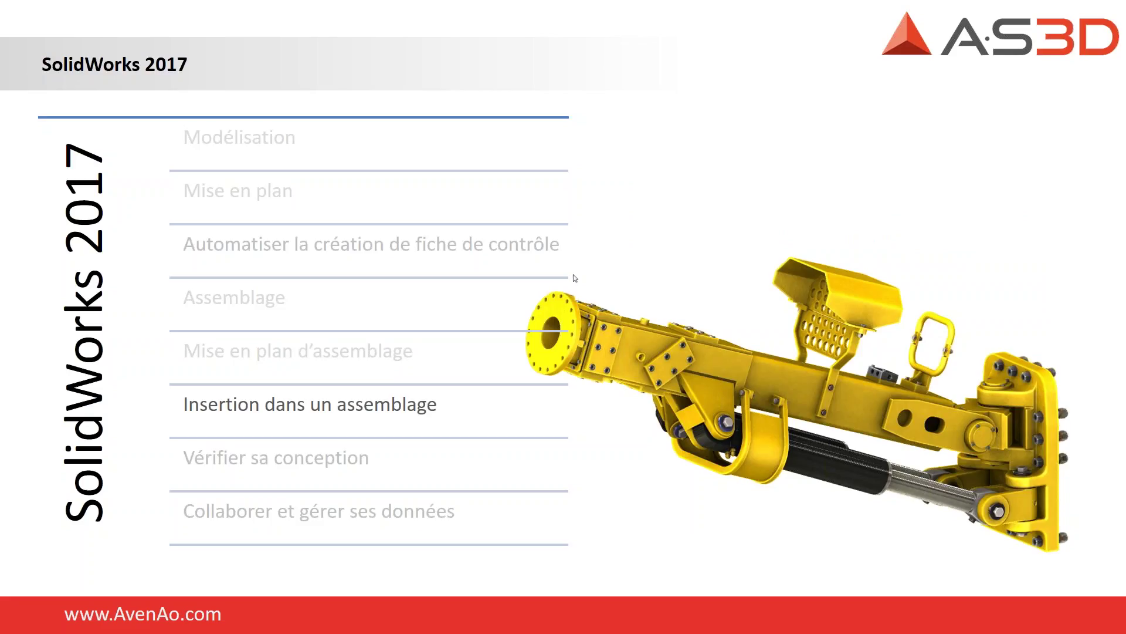
- Return to SOLIDWORKS and bring the open ASM BOOM 14 assembly to the front
key("alt+Tab")
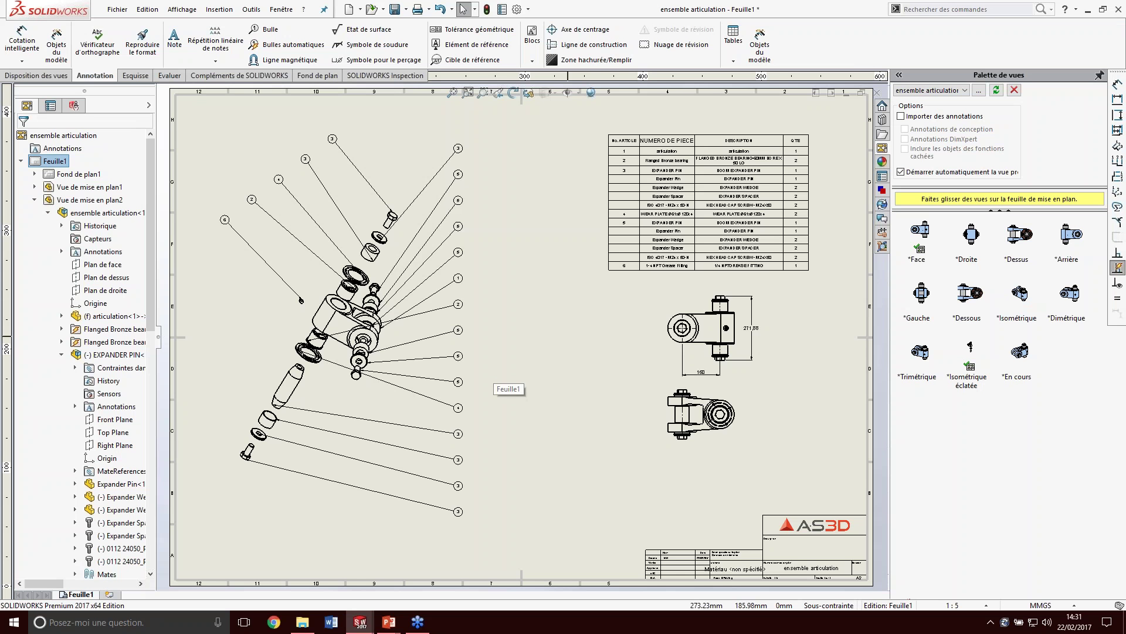
key("ctrl+Tab")
key("ctrl+Tab")
key("ctrl+Tab")
key("ctrl+Tab")
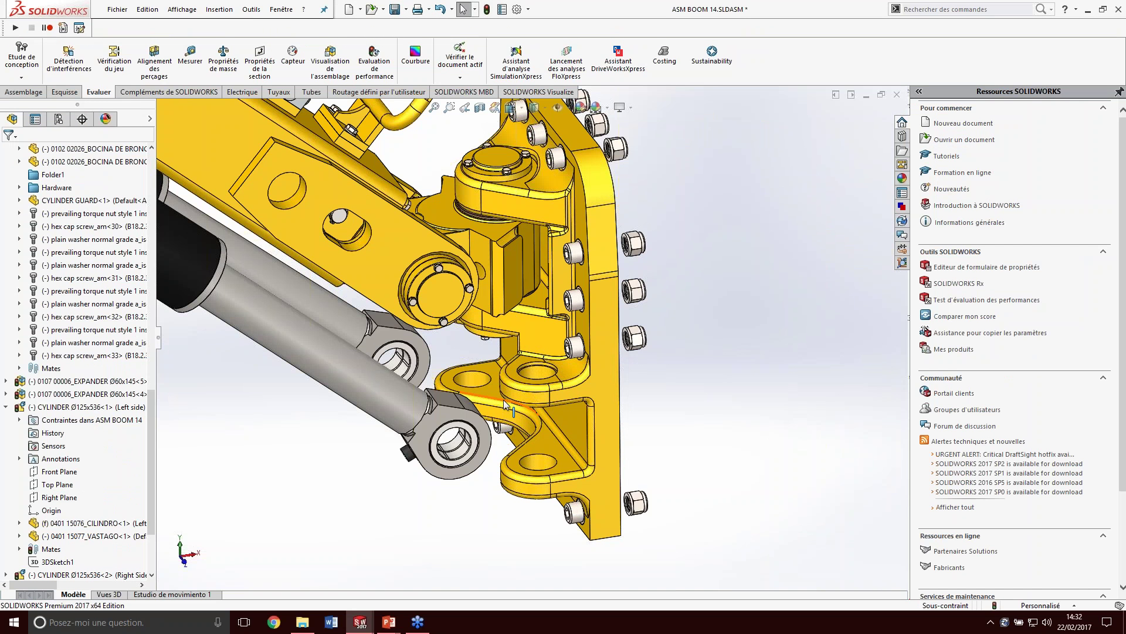
- Insert two instances of the ensemble articulation subassembly below the cylinders, oriented with their long pins vertical
middle_click_drag(499, 405, 513, 411)
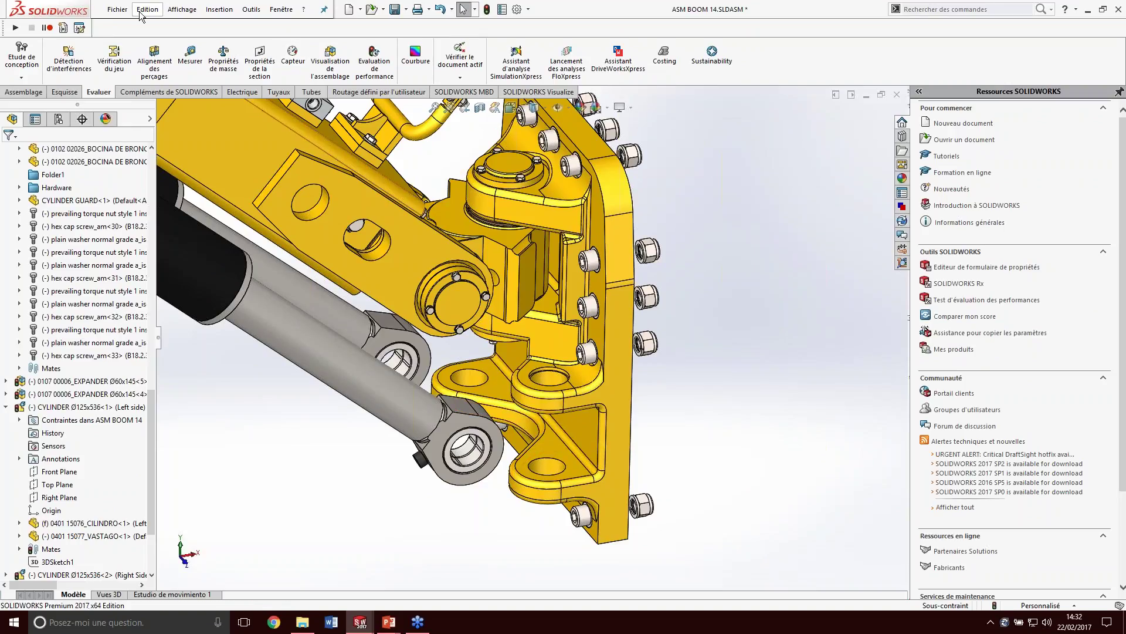
left_click(28, 92)
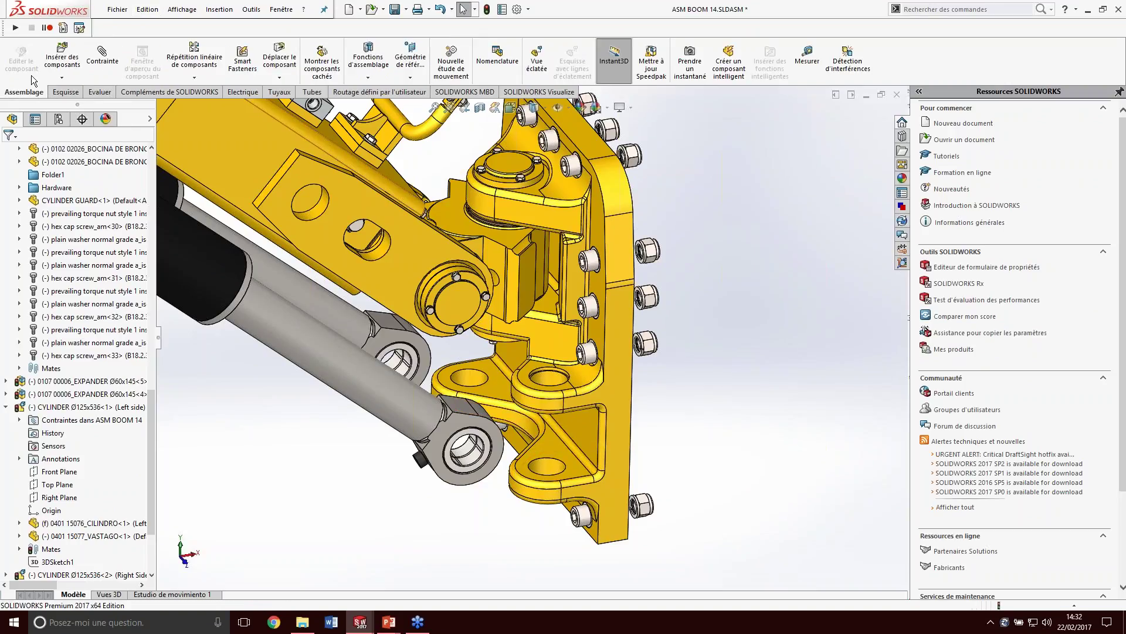
left_click(61, 58)
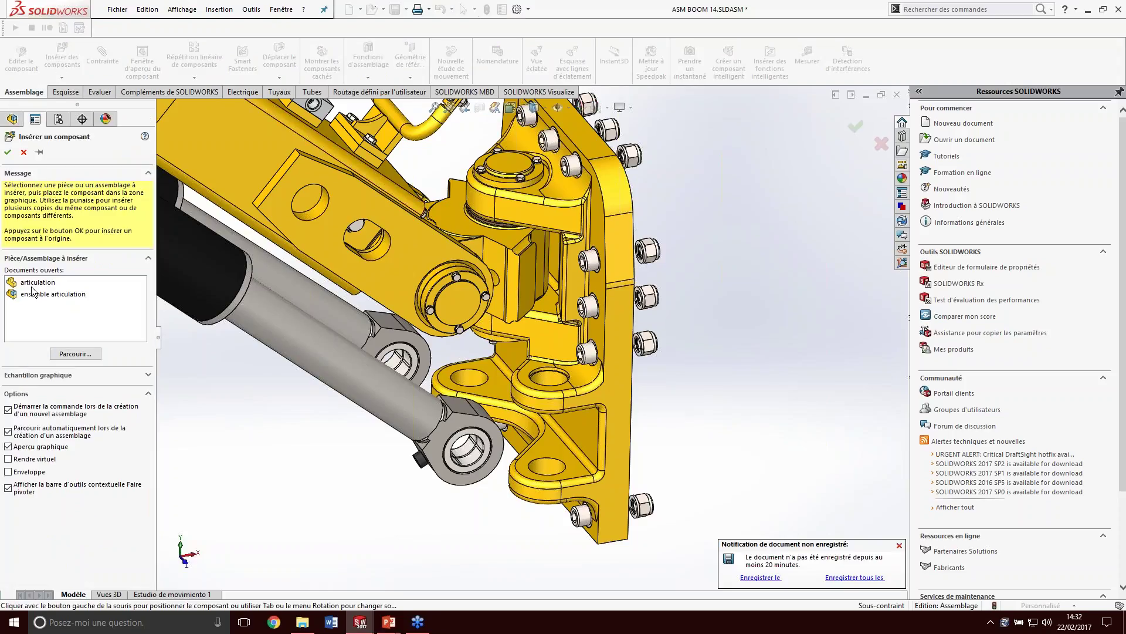
left_click(45, 294)
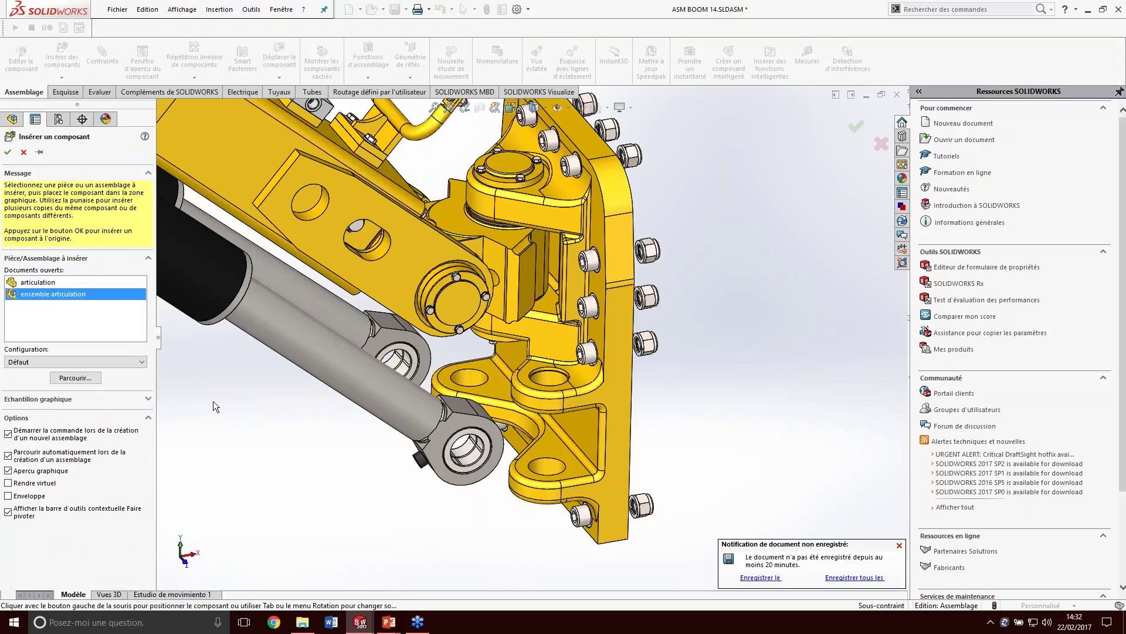
key("Tab")
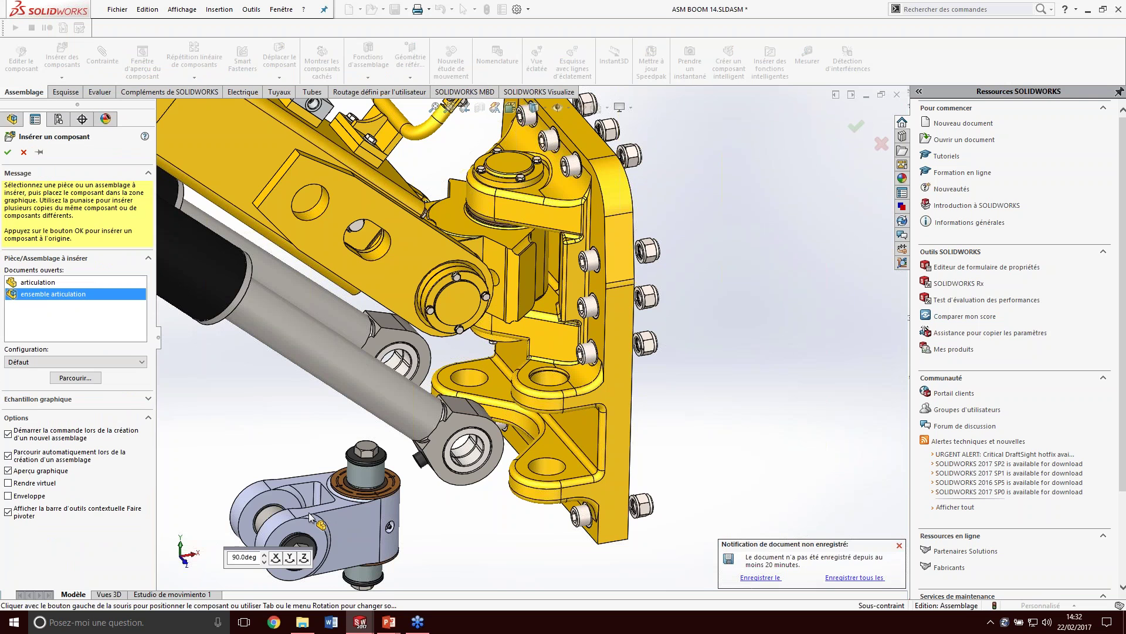
left_click(307, 487)
scroll(306, 487, "up", 3)
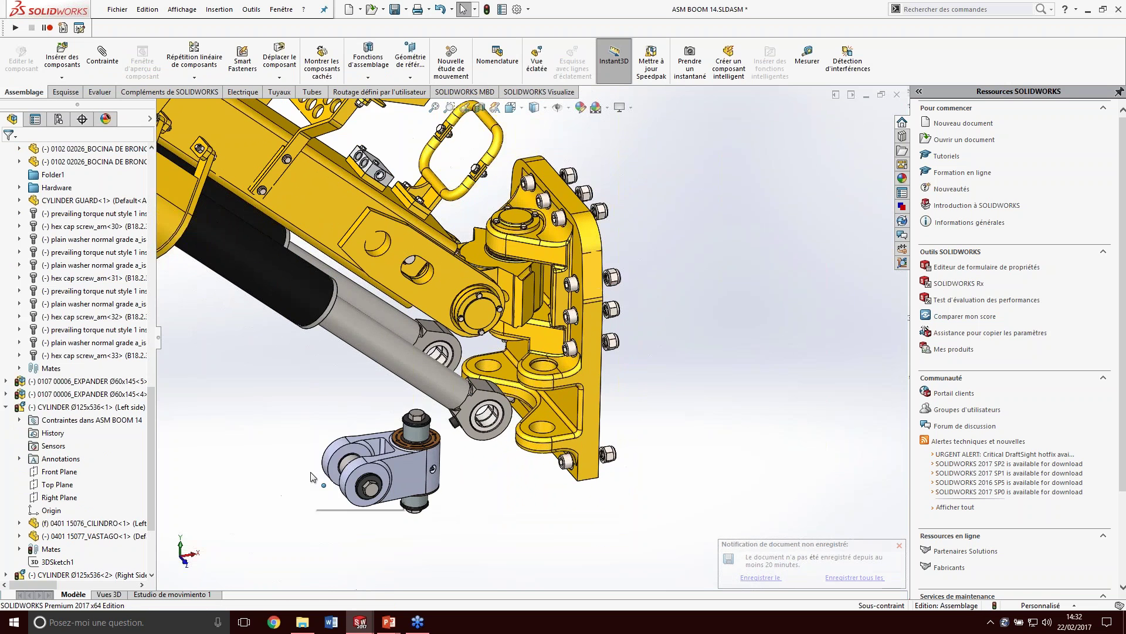
left_click(62, 59)
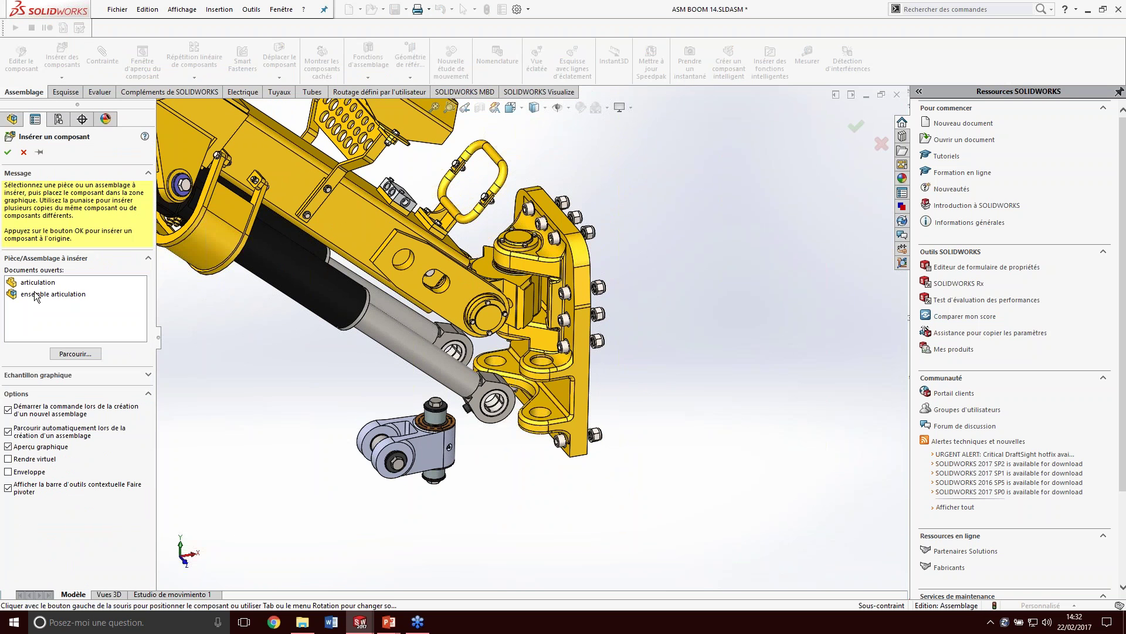
left_click(471, 448)
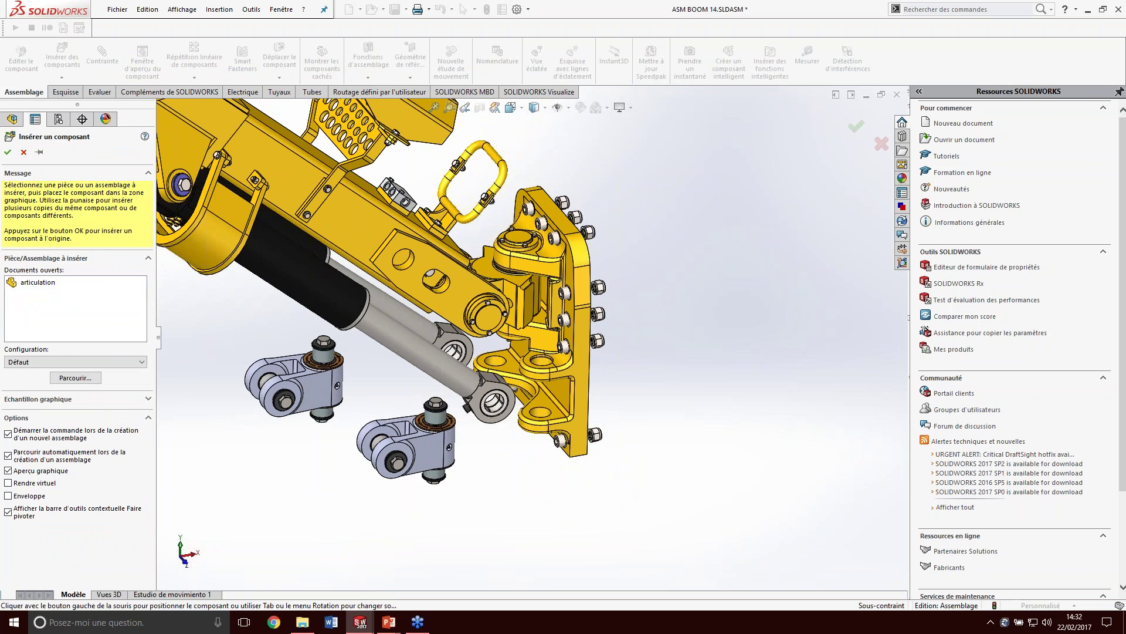
- Mate the lower wear plate's circular edge on the nearer articulation to the hole edge of the support's lower lug
scroll(517, 424, "down", 5)
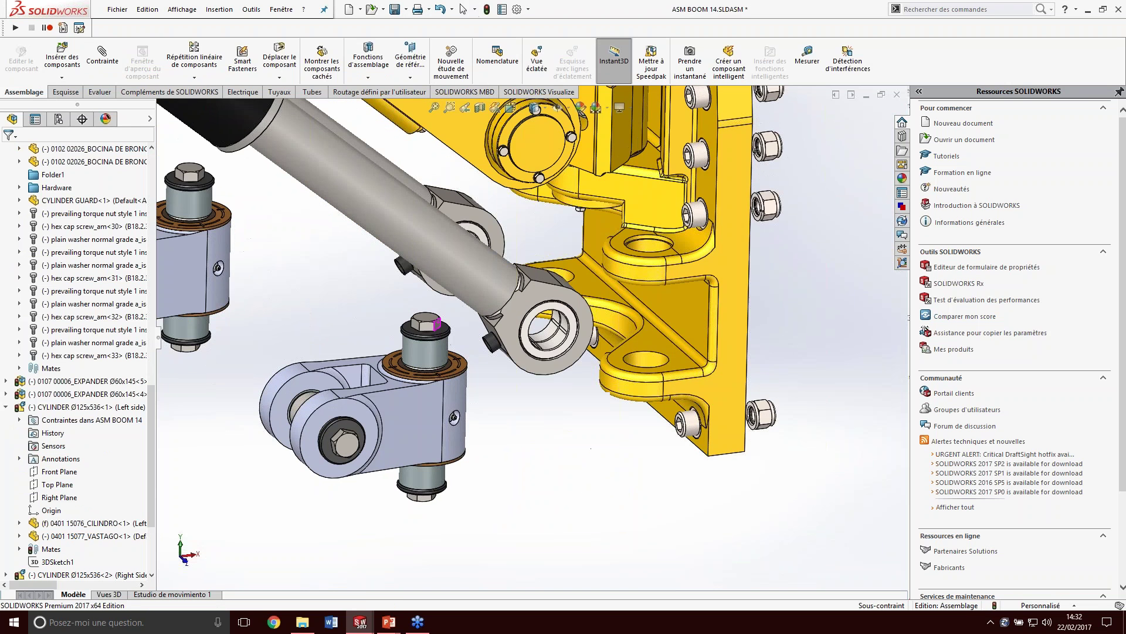
scroll(699, 354, "down", 2)
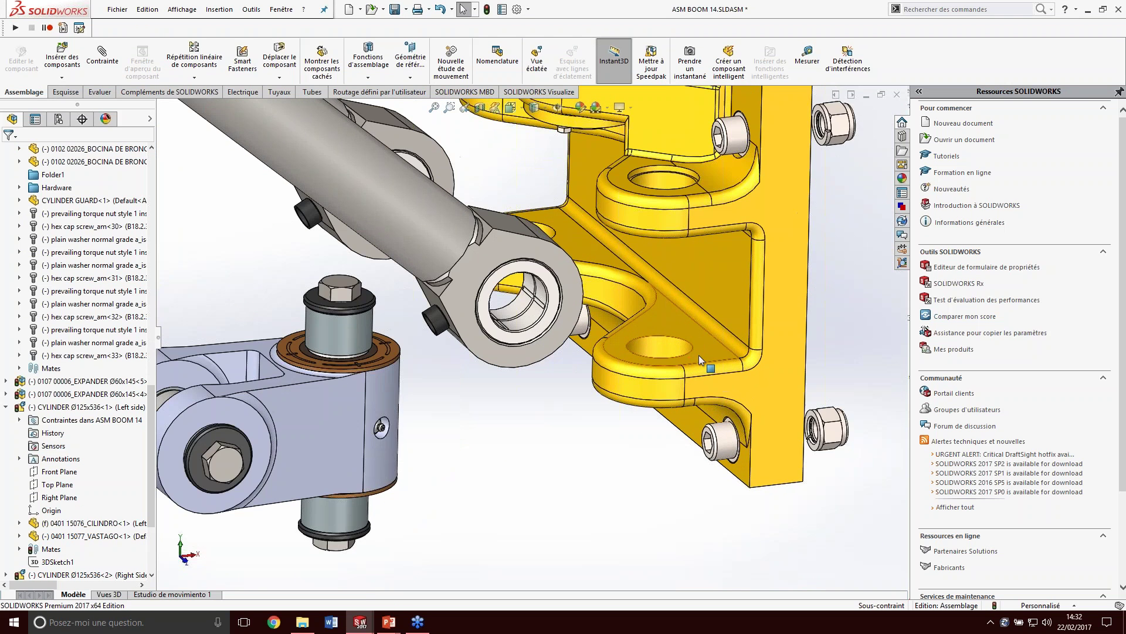
left_click(388, 497)
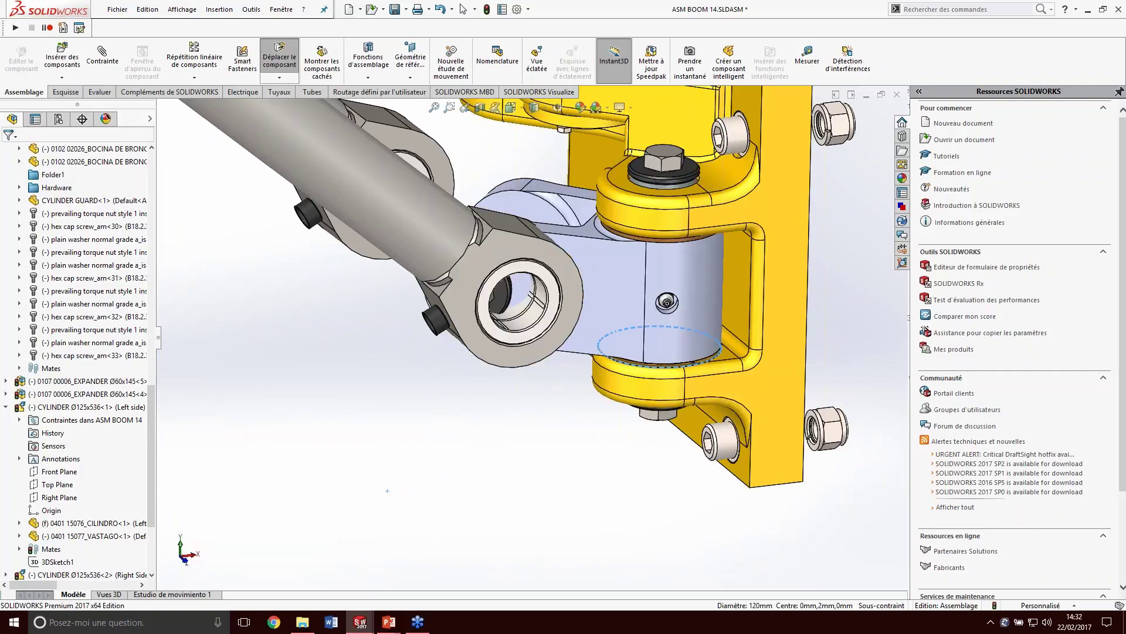
key("Escape")
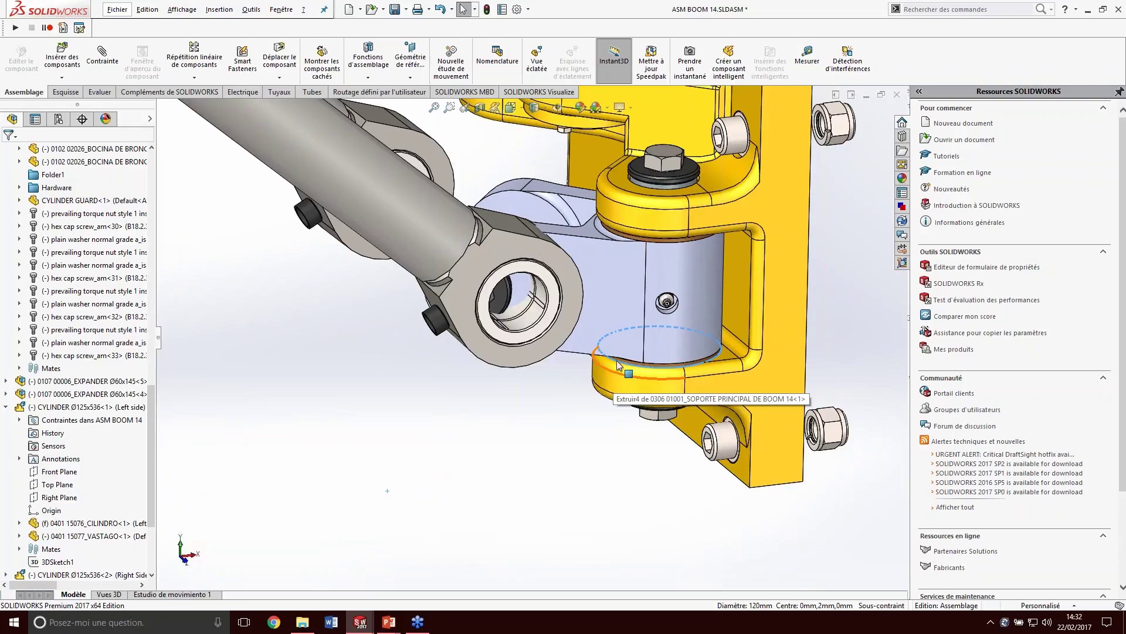
- Swing the articulation toward the near cylinder and mate its Expander Pin concentric with the bore of the cylinder rod eye
left_click_drag(583, 256, 417, 276)
left_click(420, 281)
middle_click_drag(419, 281, 437, 324)
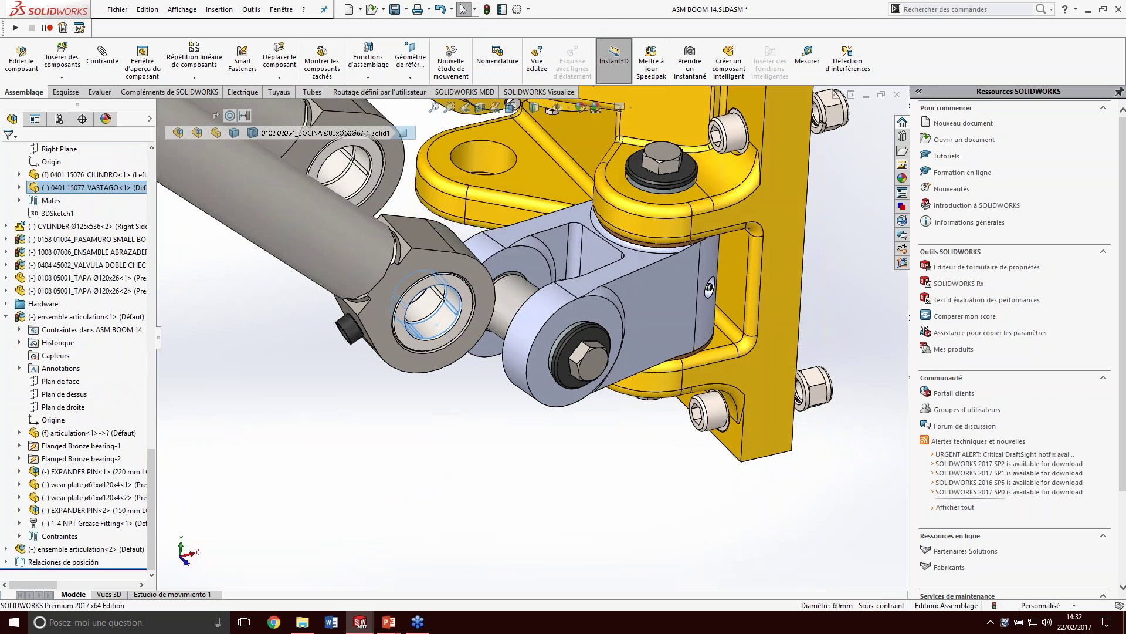
left_click(515, 306, "ctrl")
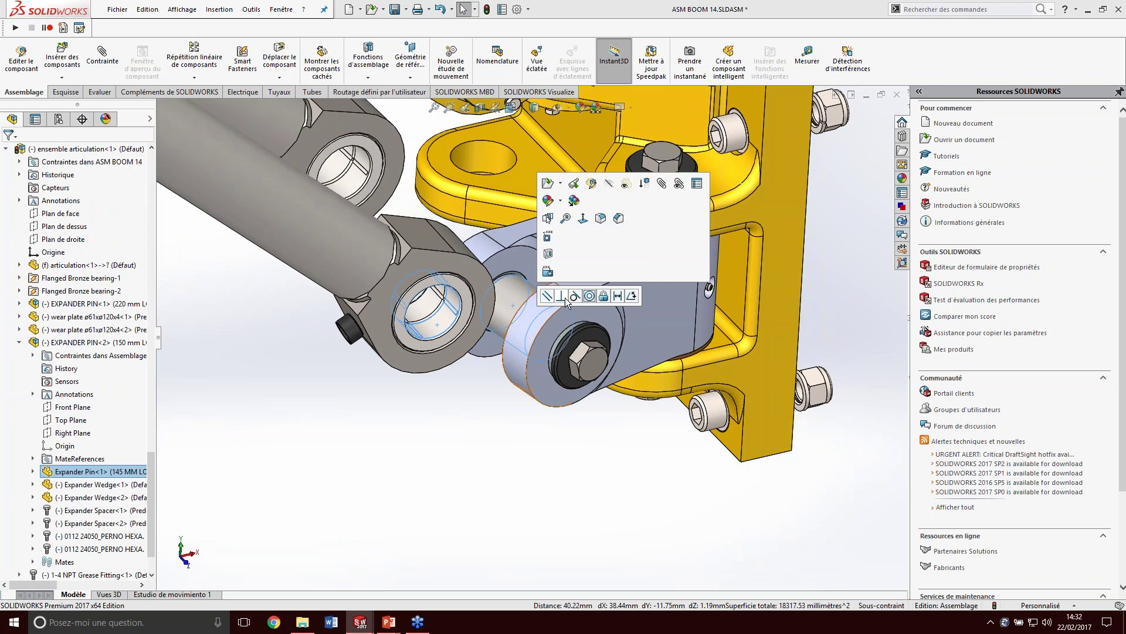
left_click(591, 295)
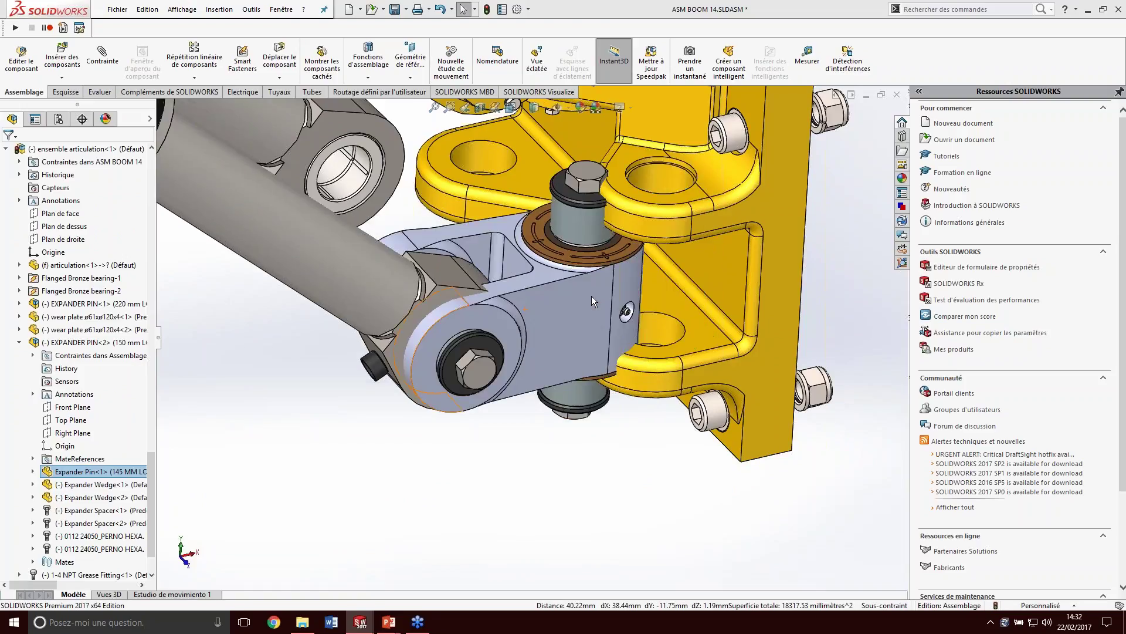
key("Escape")
middle_click_drag(573, 337, 540, 325)
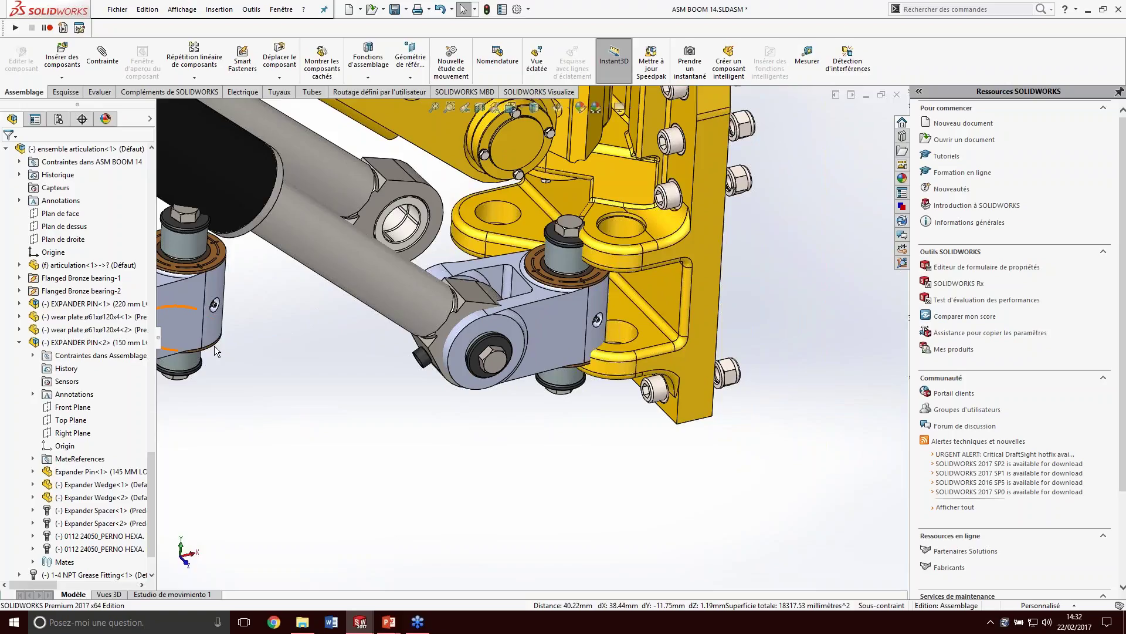
- Mate the second articulation's wear plate edge to the hole edge of the support's far lug and swing it toward the far cylinder
key("ctrl+z")
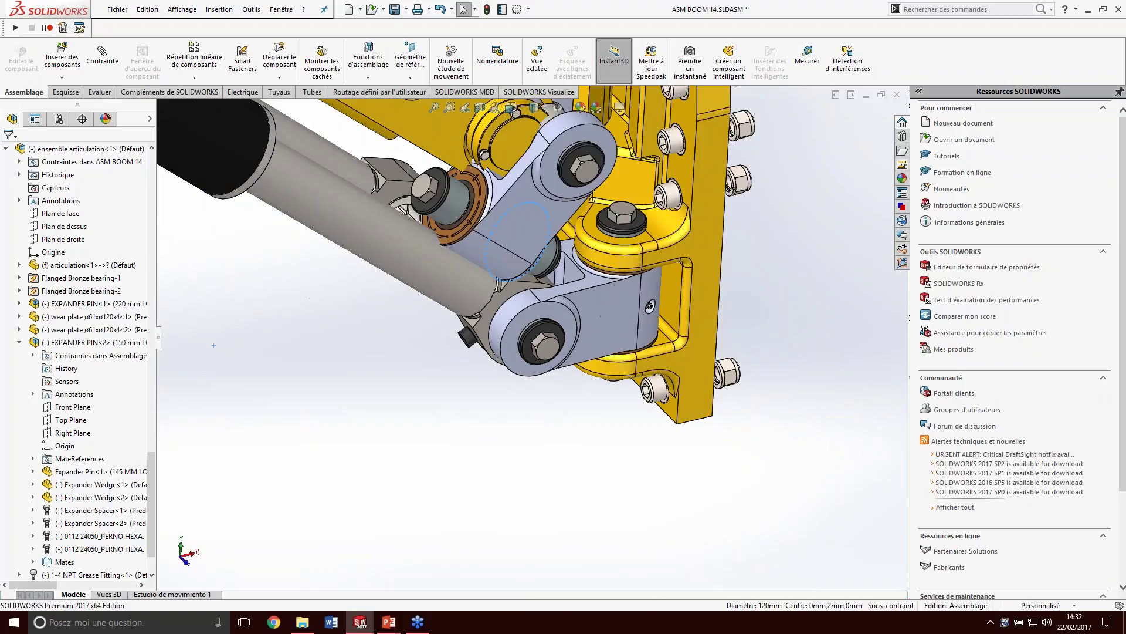
key("ctrl+z")
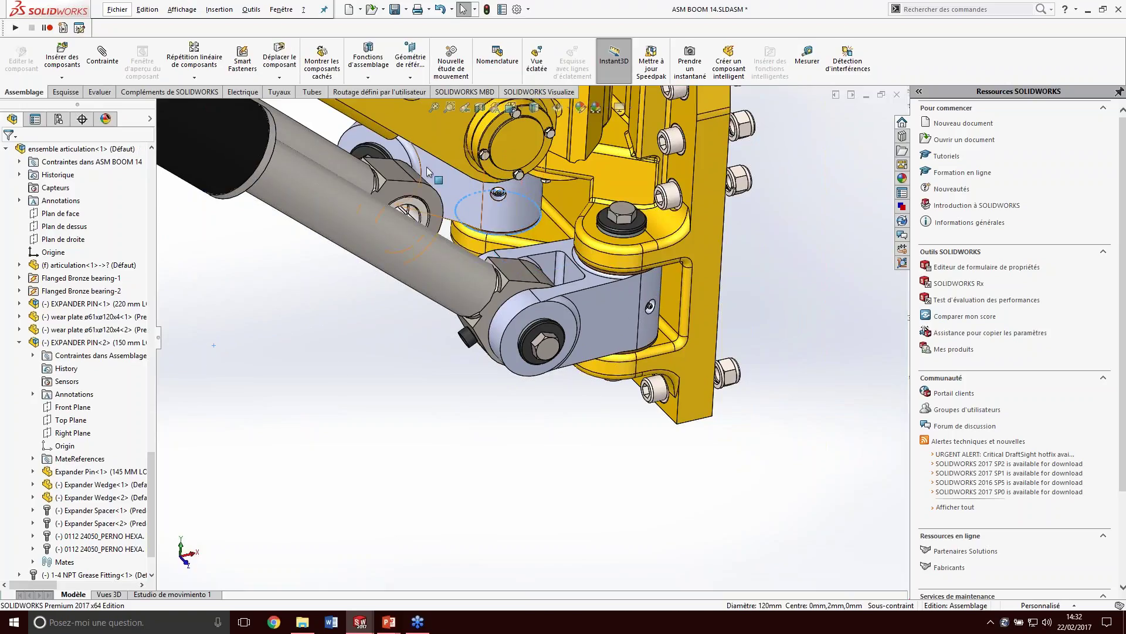
left_click_drag(427, 195, 526, 343)
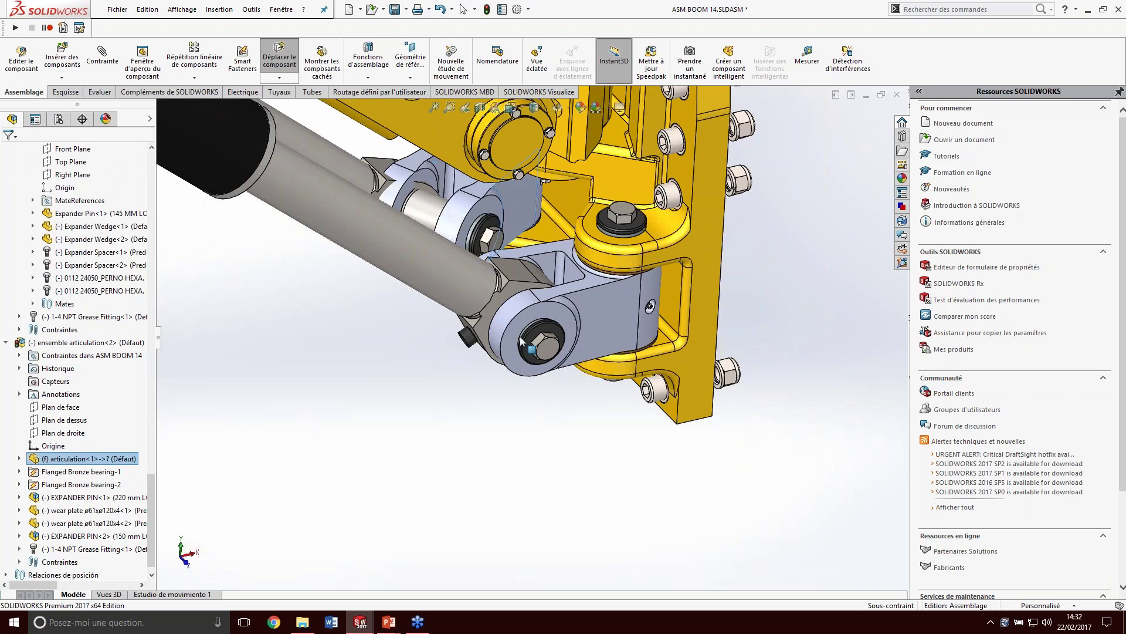
- Mate the second articulation's Expander Pin concentric with the bore of the far cylinder's rod eye
key("Escape")
scroll(471, 295, "down", 5)
left_click(427, 240)
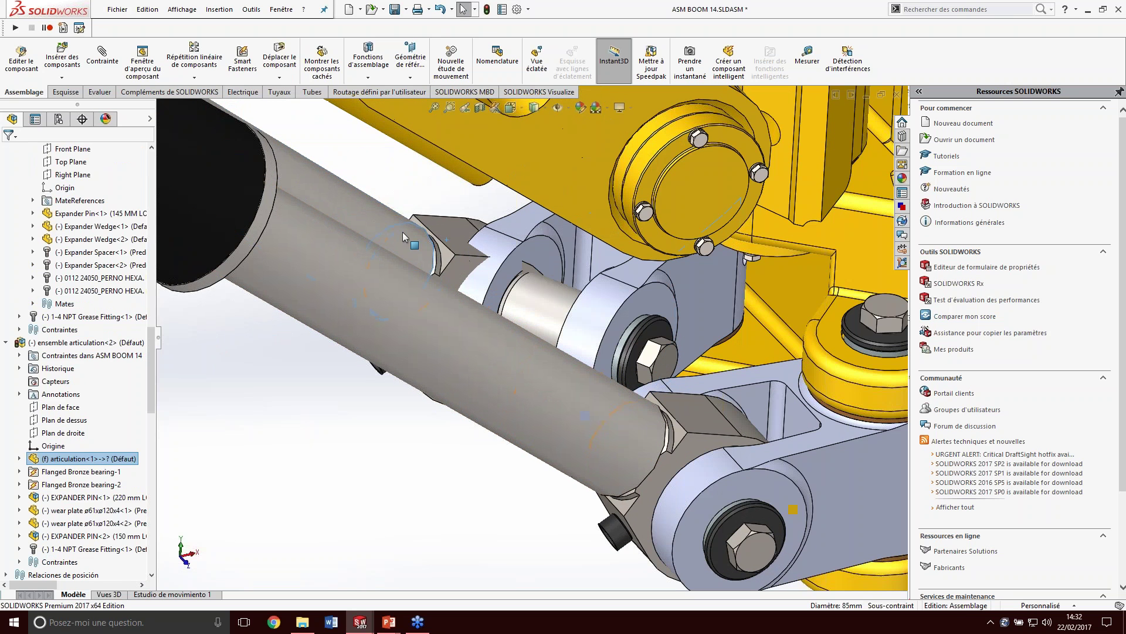
left_click(382, 223, "ctrl")
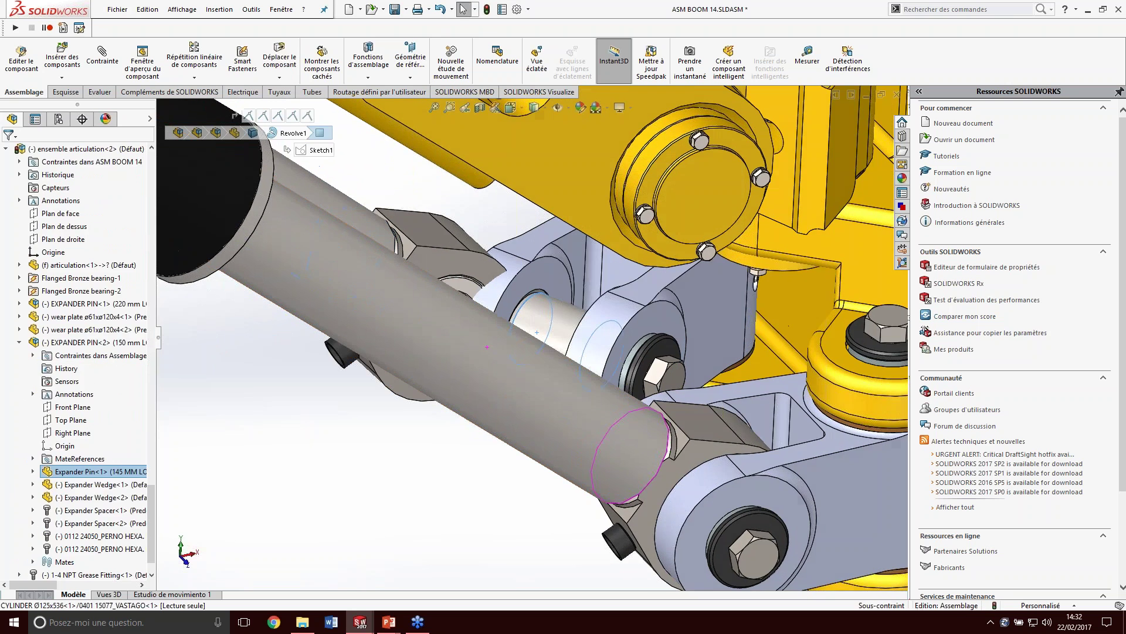
middle_click_drag(487, 346, 460, 453)
left_click(460, 453, "ctrl")
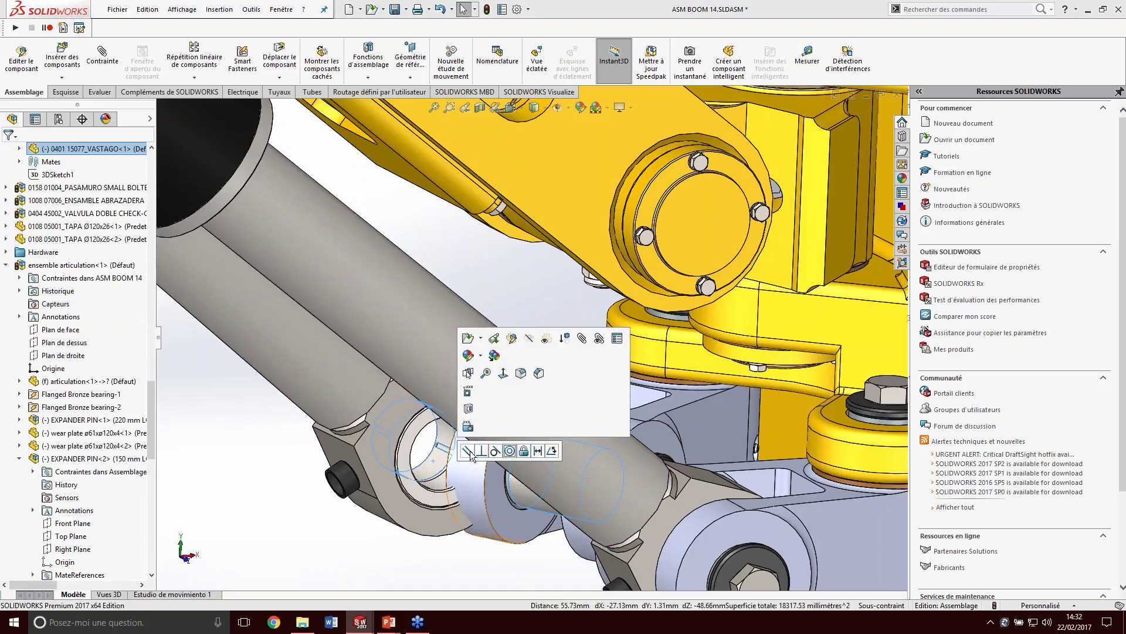
left_click(509, 450)
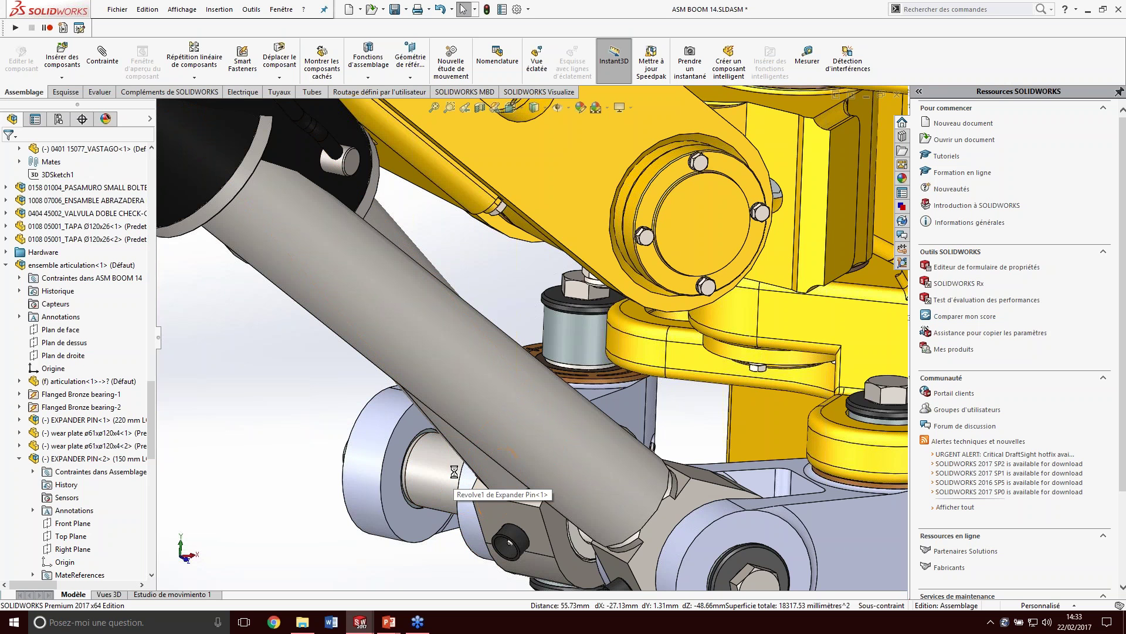
key("ctrl+z")
scroll(460, 431, "up", 8)
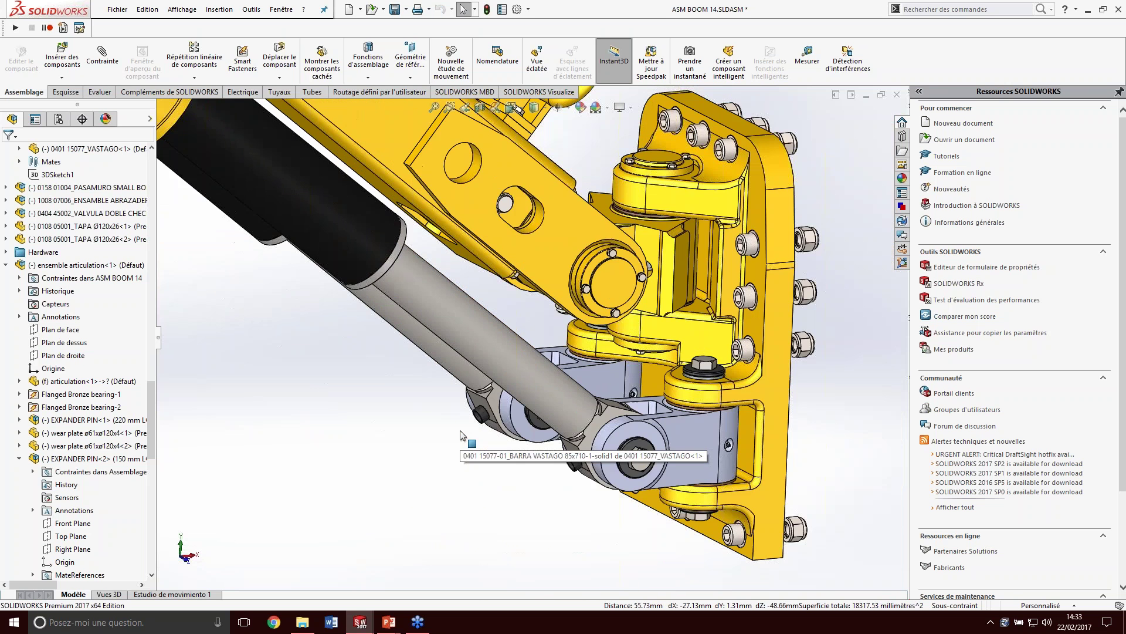
- Copy the main support's yellow appearance onto the articulation part
scroll(675, 426, "down", 6)
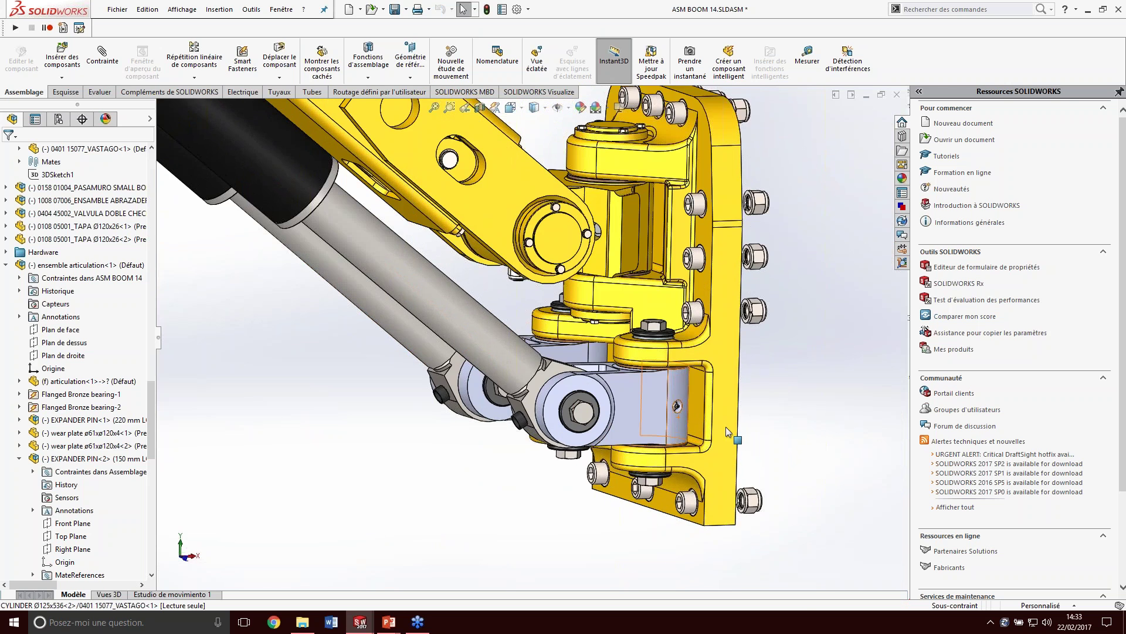
left_click(704, 382)
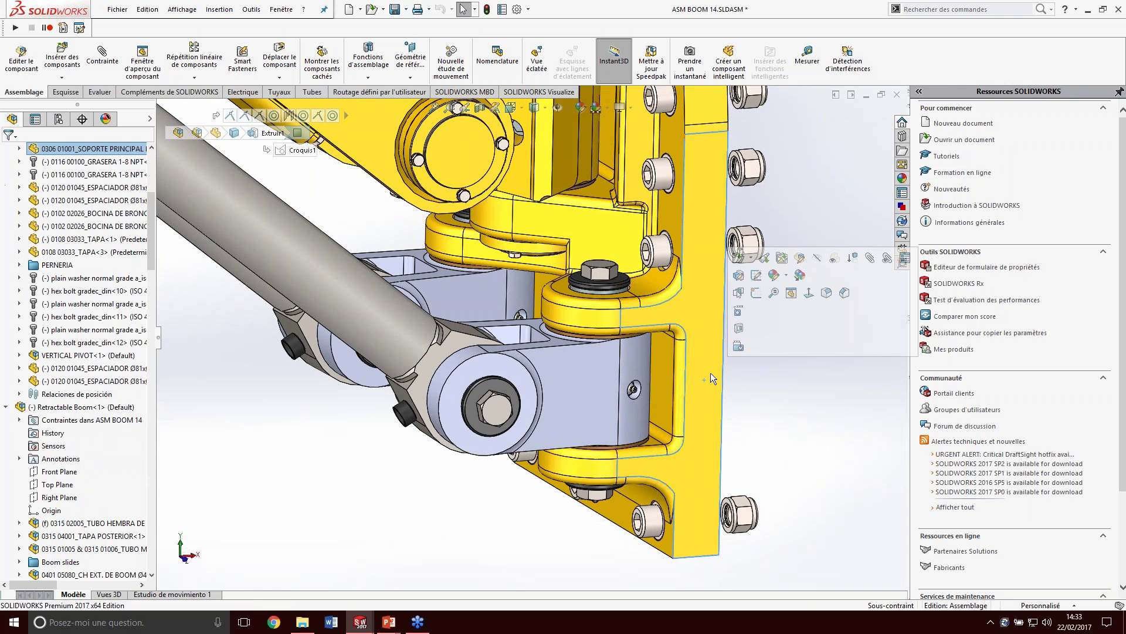
left_click(584, 382)
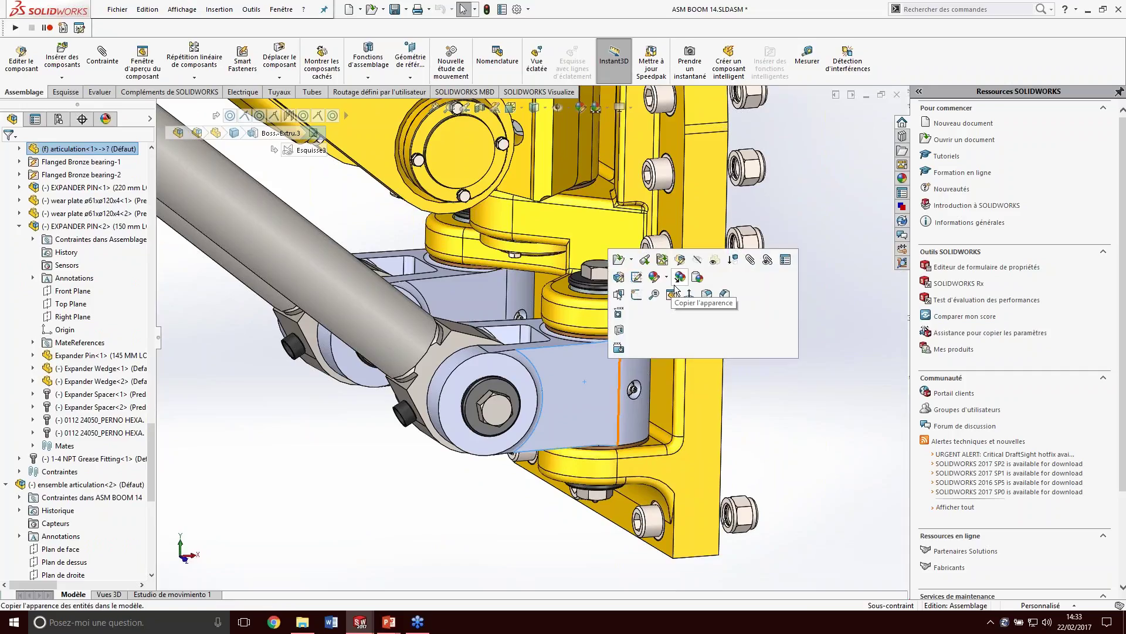
left_click(694, 279)
left_click(711, 280)
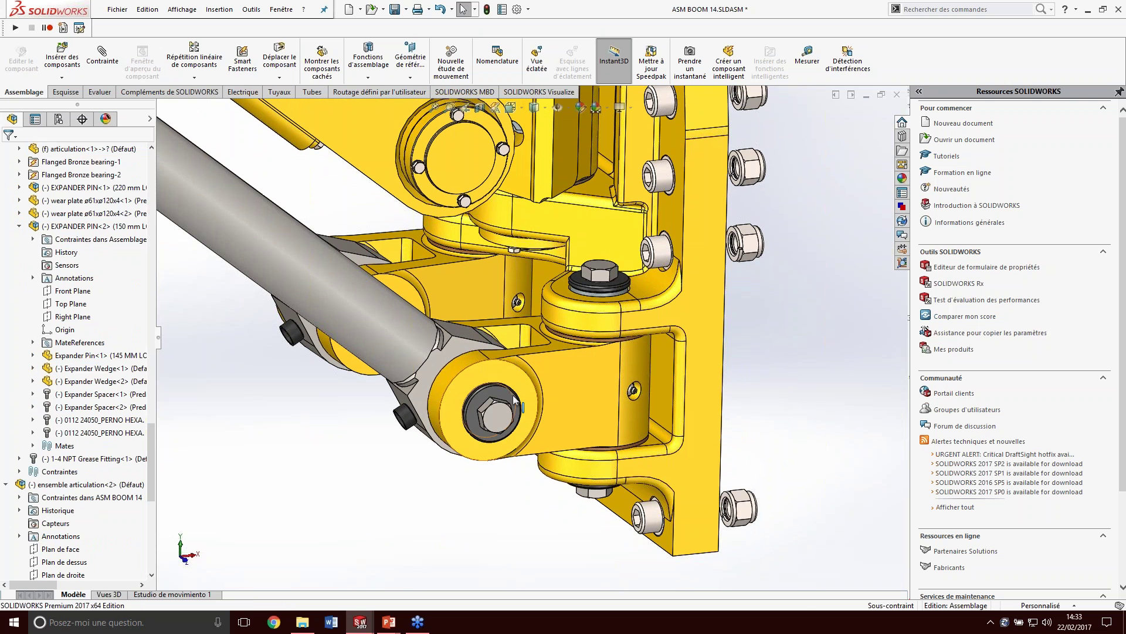
middle_click_drag(543, 272, 496, 171)
scroll(494, 167, "down", 2)
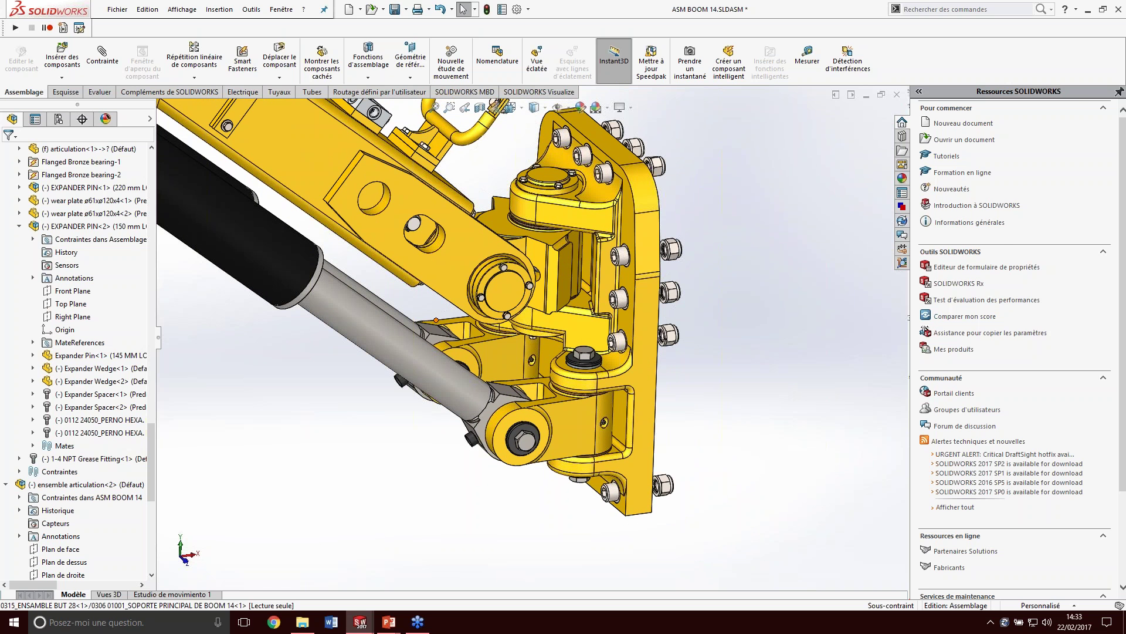
- Switch to the PowerPoint slideshow and advance it to the "Vérifier sa conception" slide
key("alt+Tab")
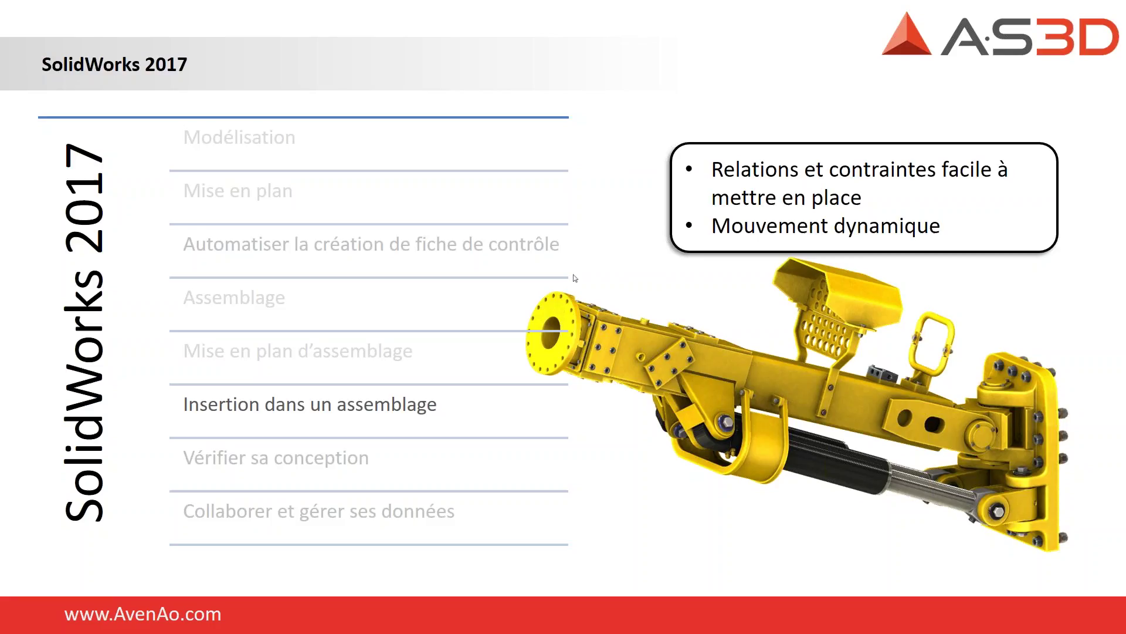
key("alt+Tab")
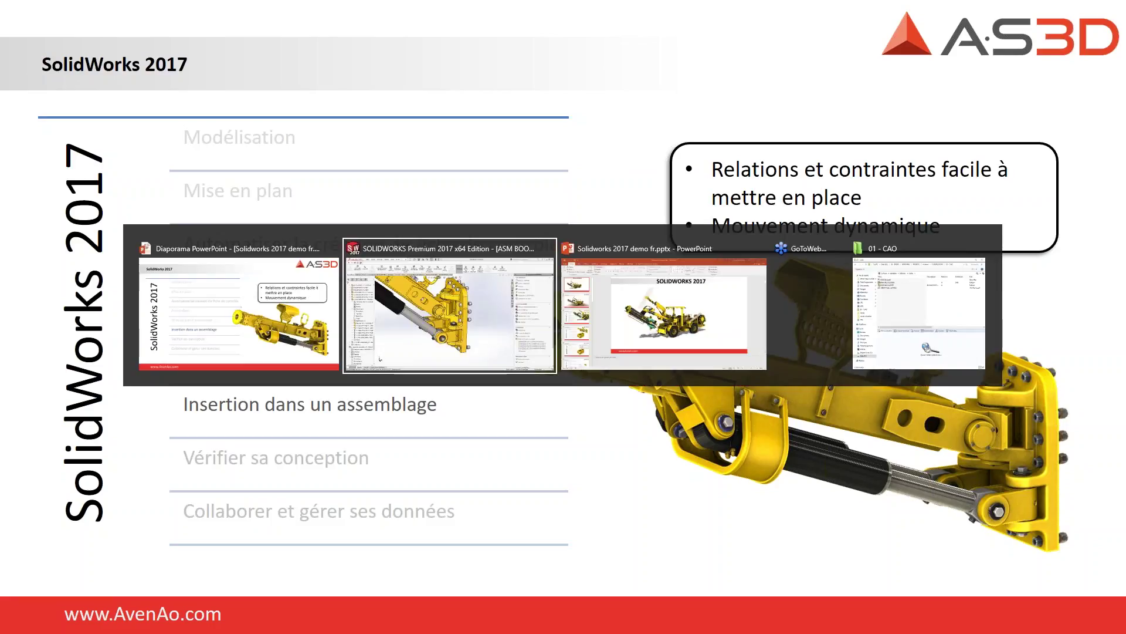
left_click(185, 293)
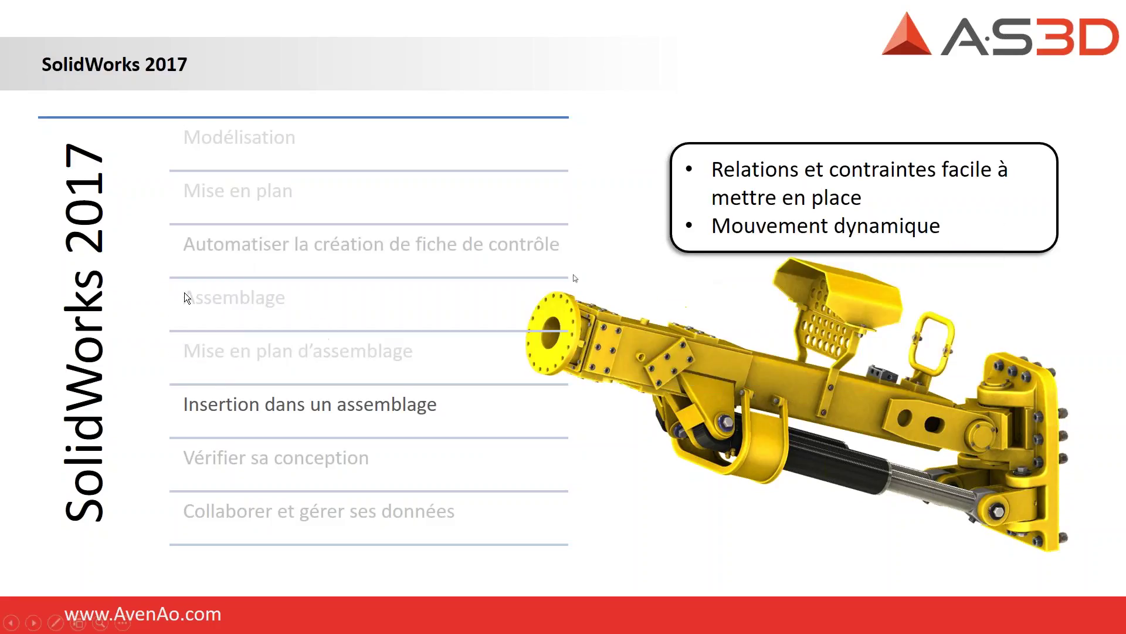
left_click(242, 313)
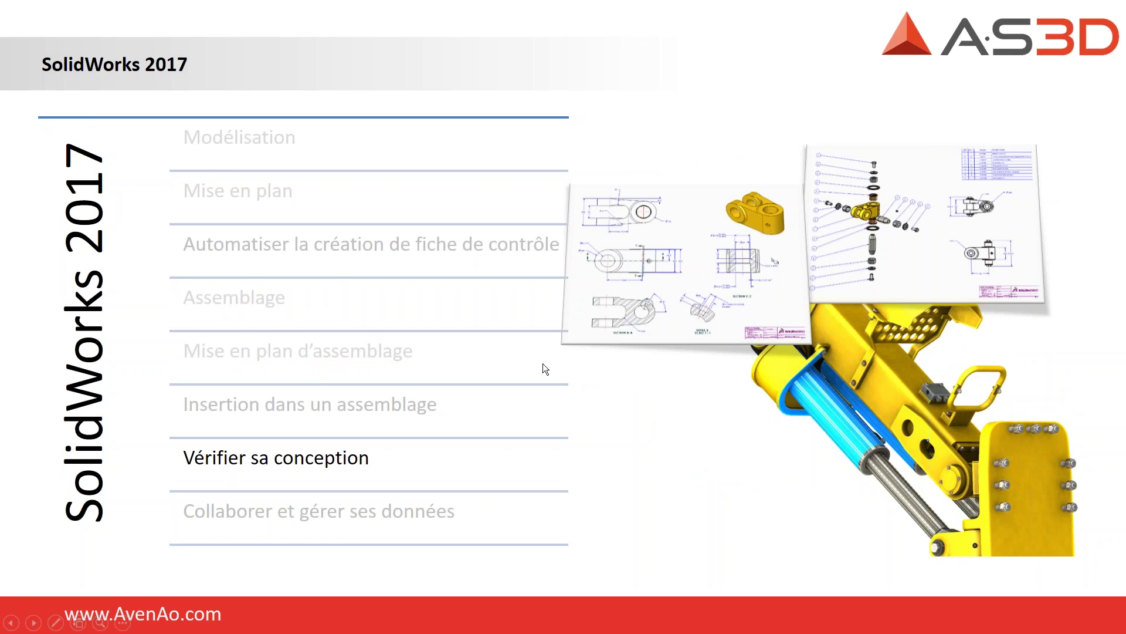
- Return to SOLIDWORKS and run interference detection on the whole ASM BOOM 14 assembly, treating subassemblies as components
key("alt+Tab")
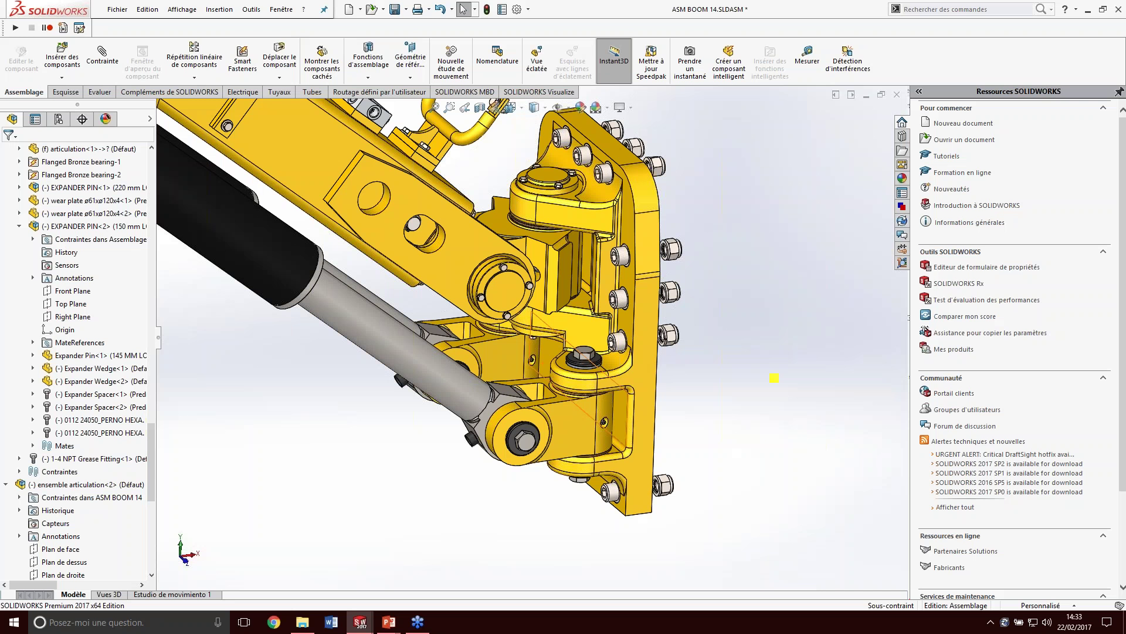
left_click(99, 93)
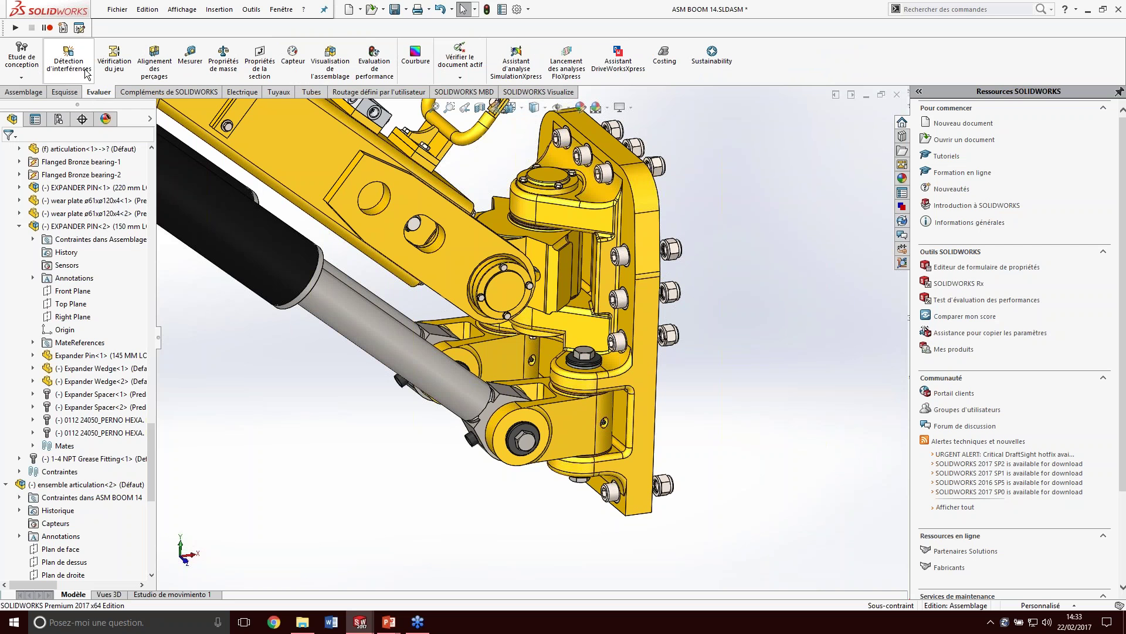
left_click(86, 72)
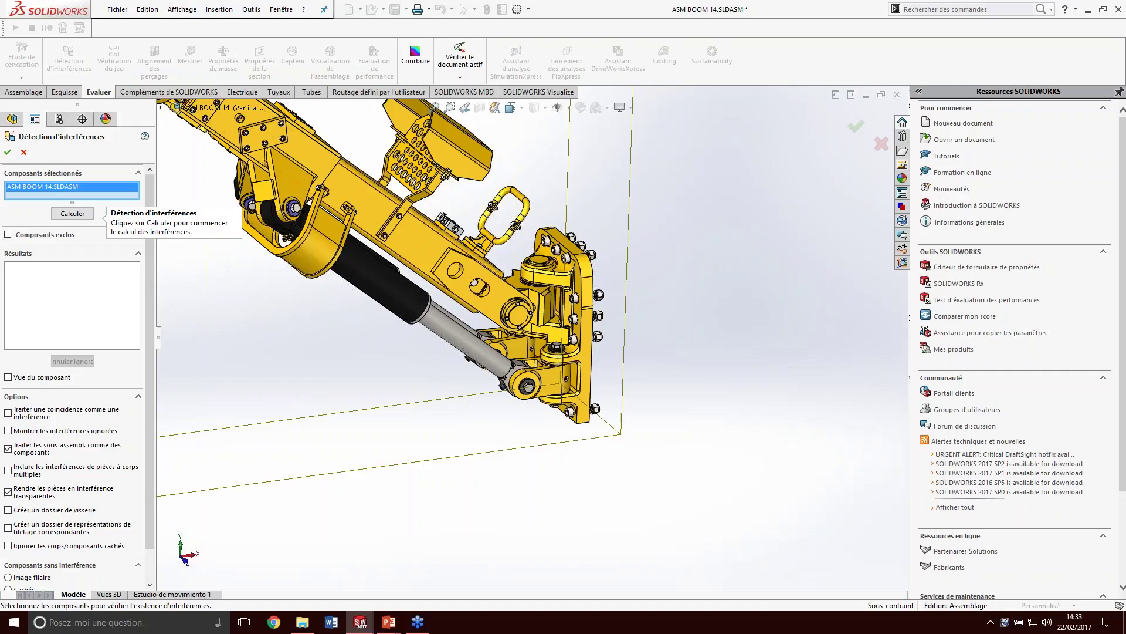
scroll(364, 138, "up", 3)
scroll(365, 142, "down", 2)
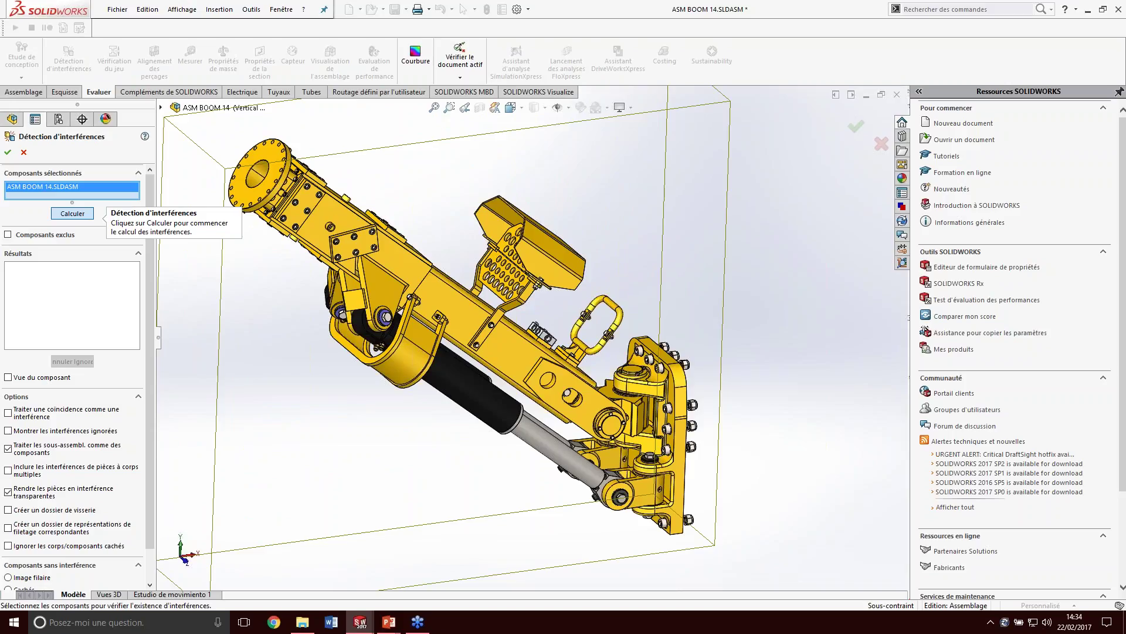
left_click(73, 213)
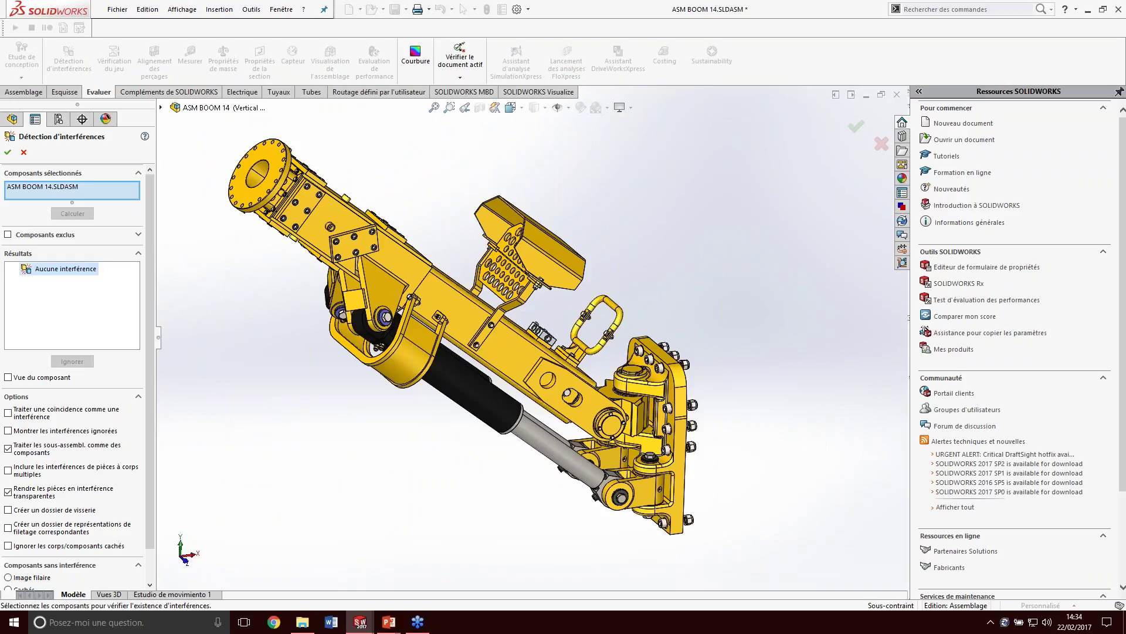
scroll(645, 445, "down", 3)
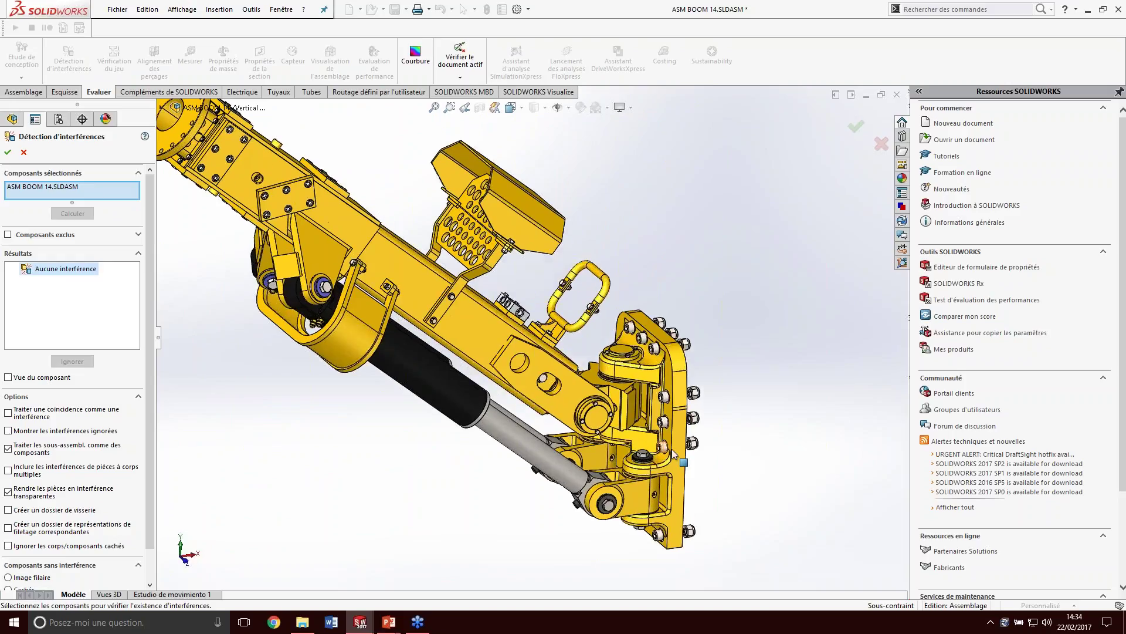
scroll(646, 486, "down", 2)
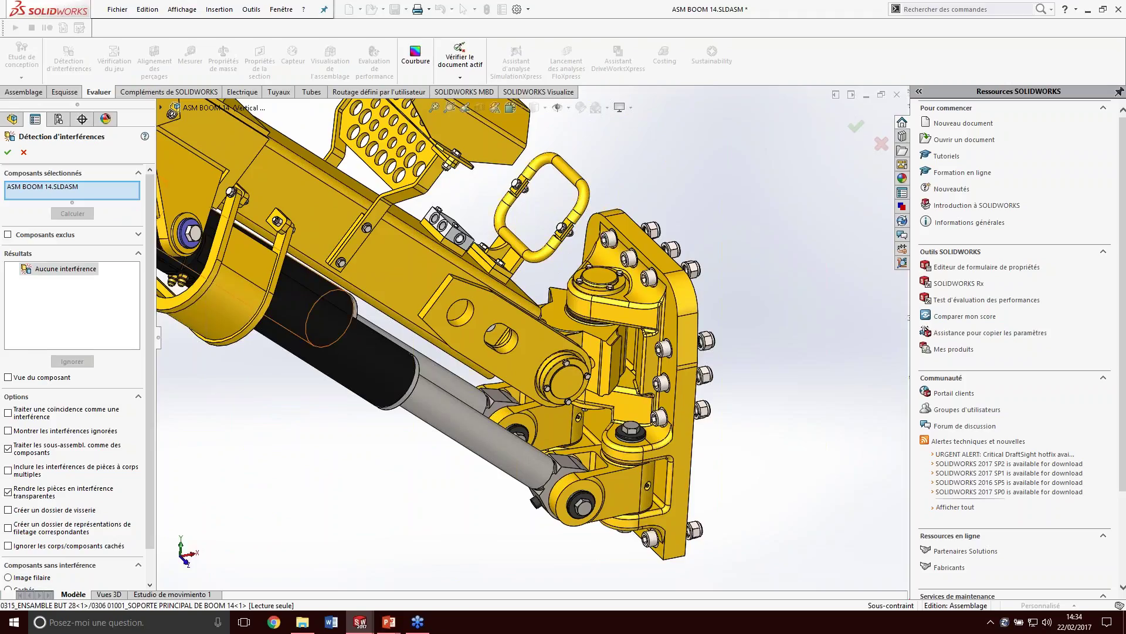
left_click(8, 153)
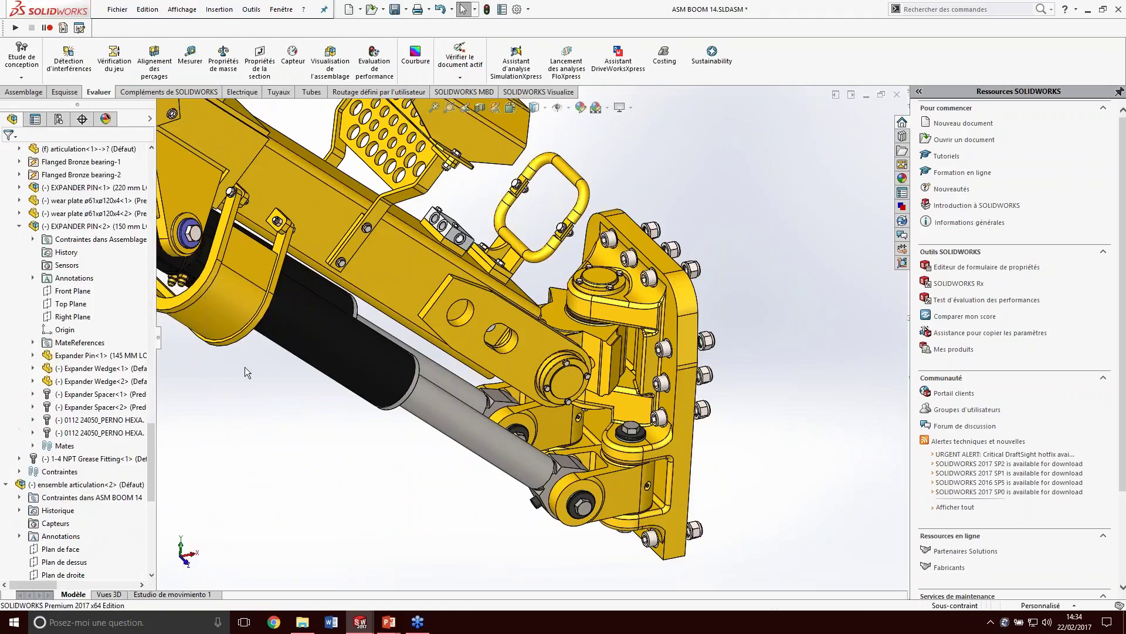
- Start moving components with collision detection between all components, stopping at collision and checking only the dragged part
scroll(249, 371, "up", 2)
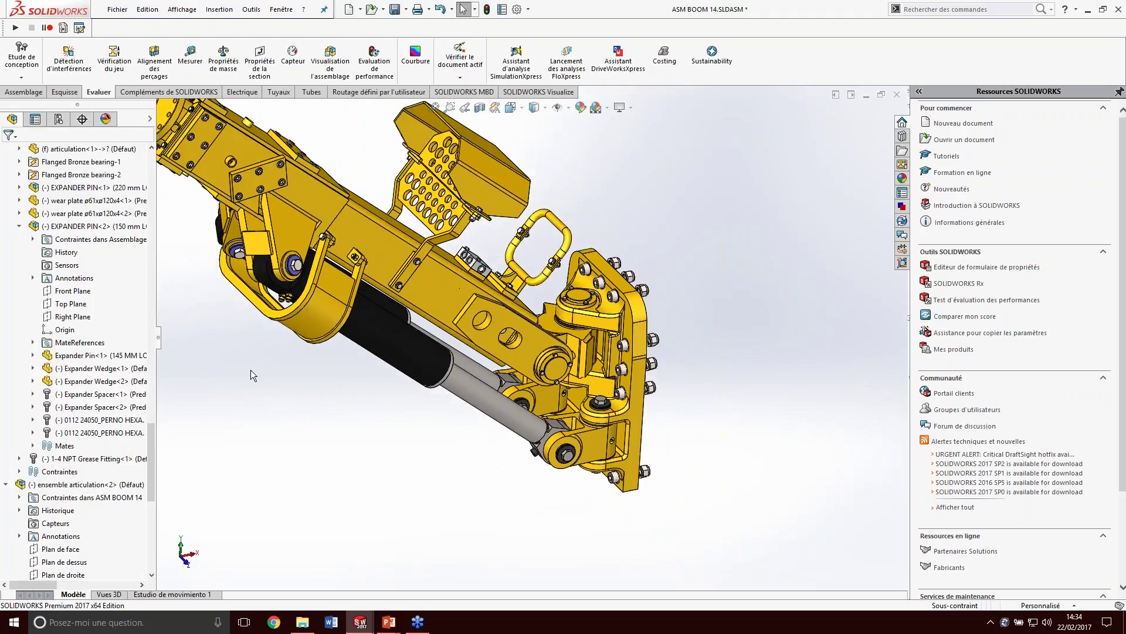
left_click(29, 92)
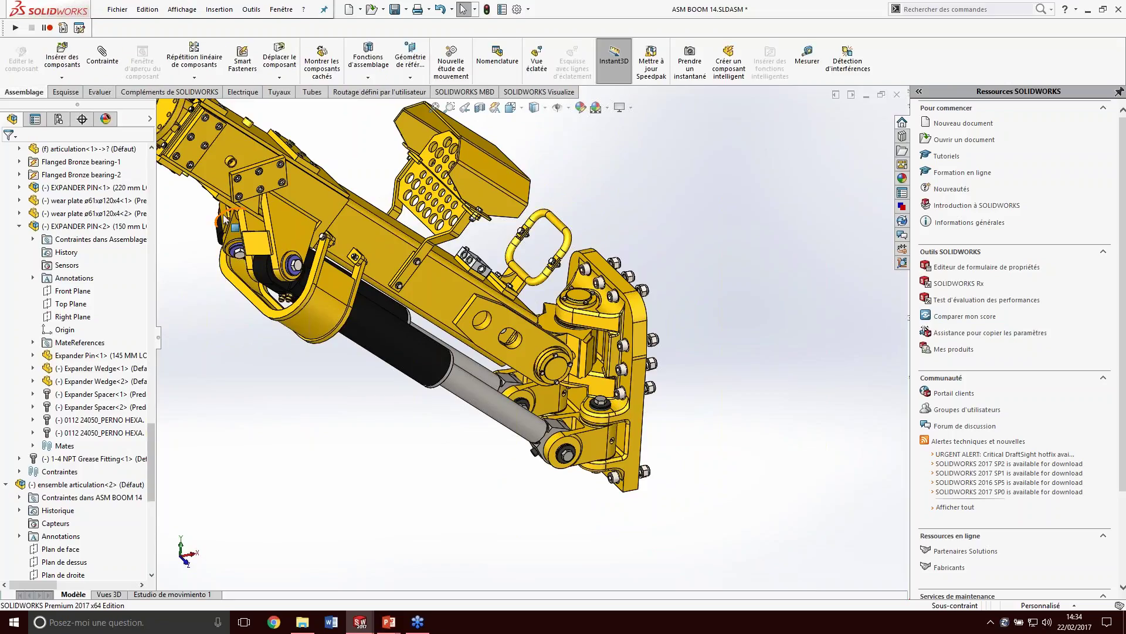
left_click(279, 59)
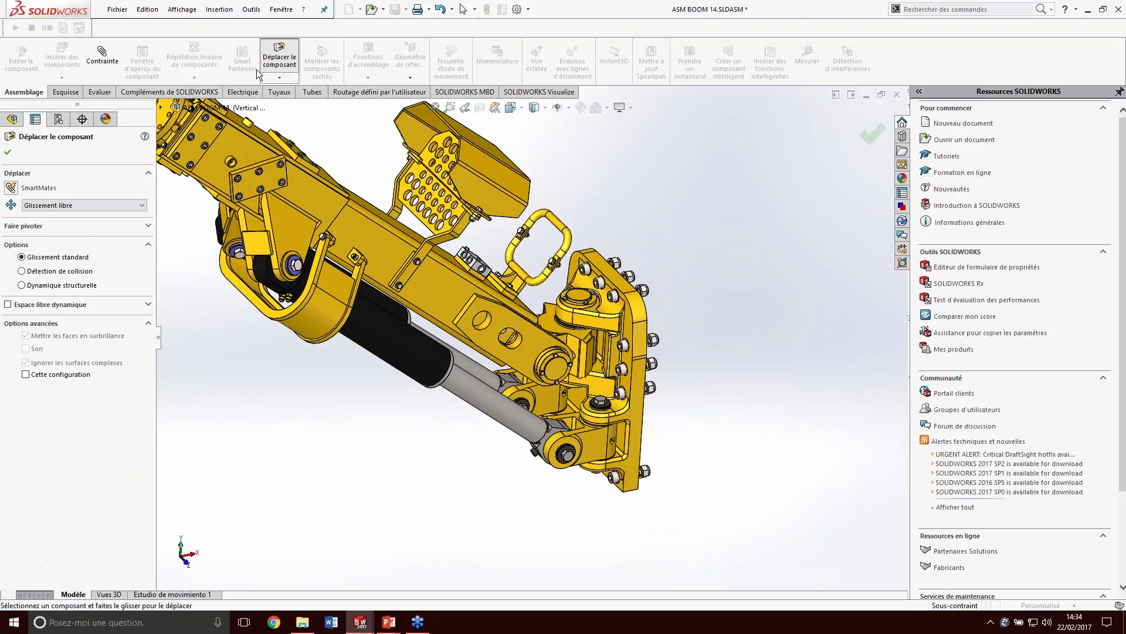
left_click(78, 277)
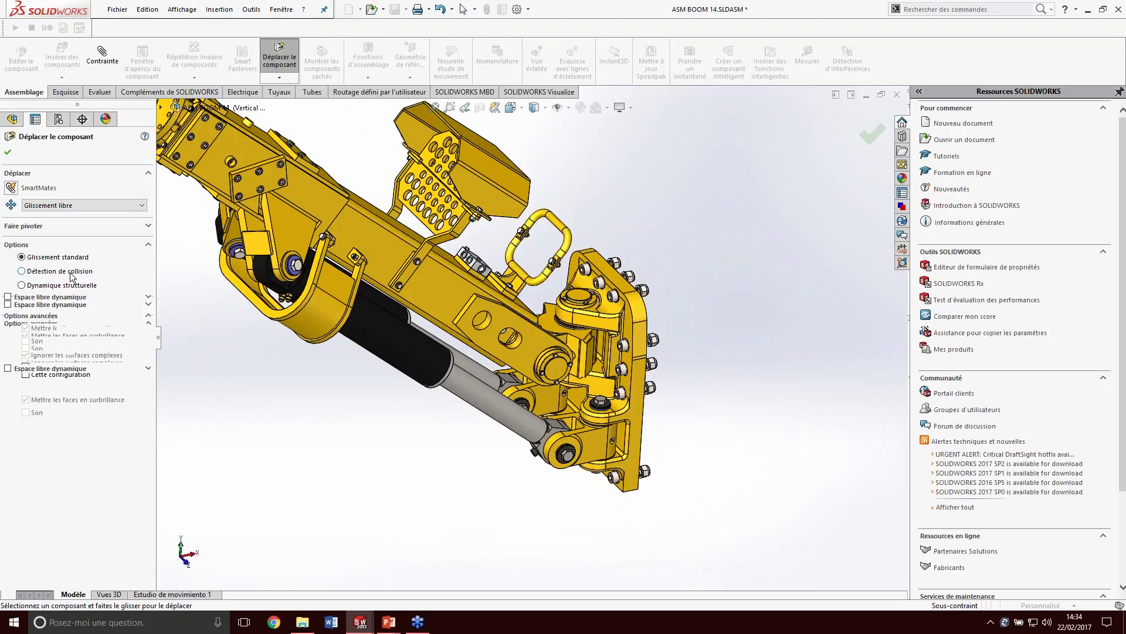
left_click(65, 351)
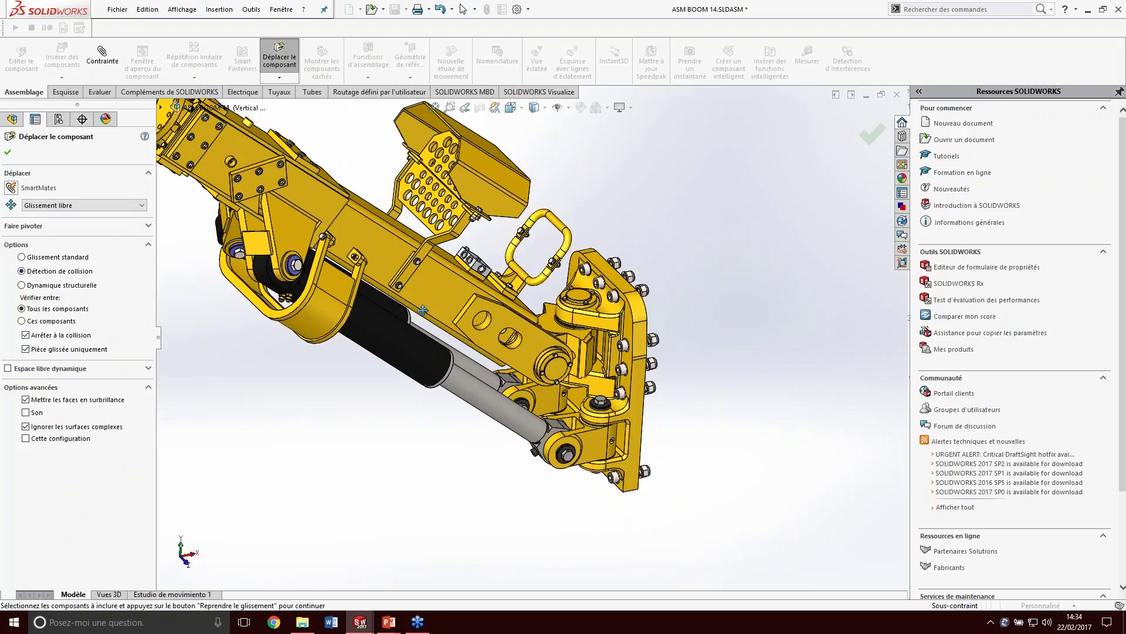
- Swing the boom to test its motion for collisions, and examine the area where the cylinder passes through its curved guard
left_click_drag(450, 322, 441, 315)
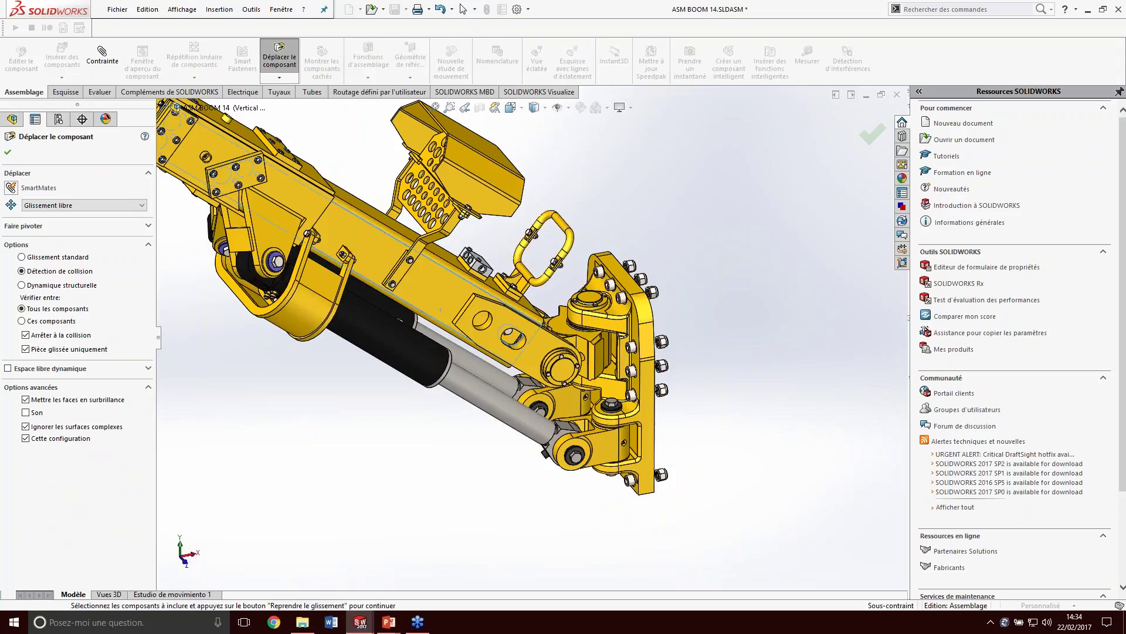
key("ctrl+1")
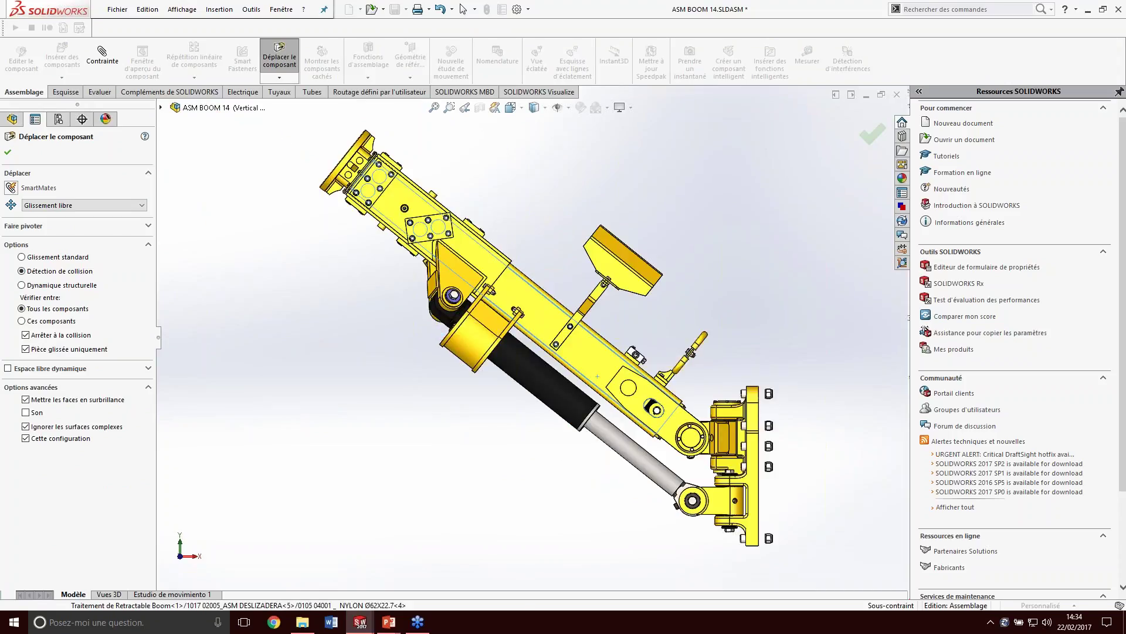
left_click_drag(622, 374, 626, 371)
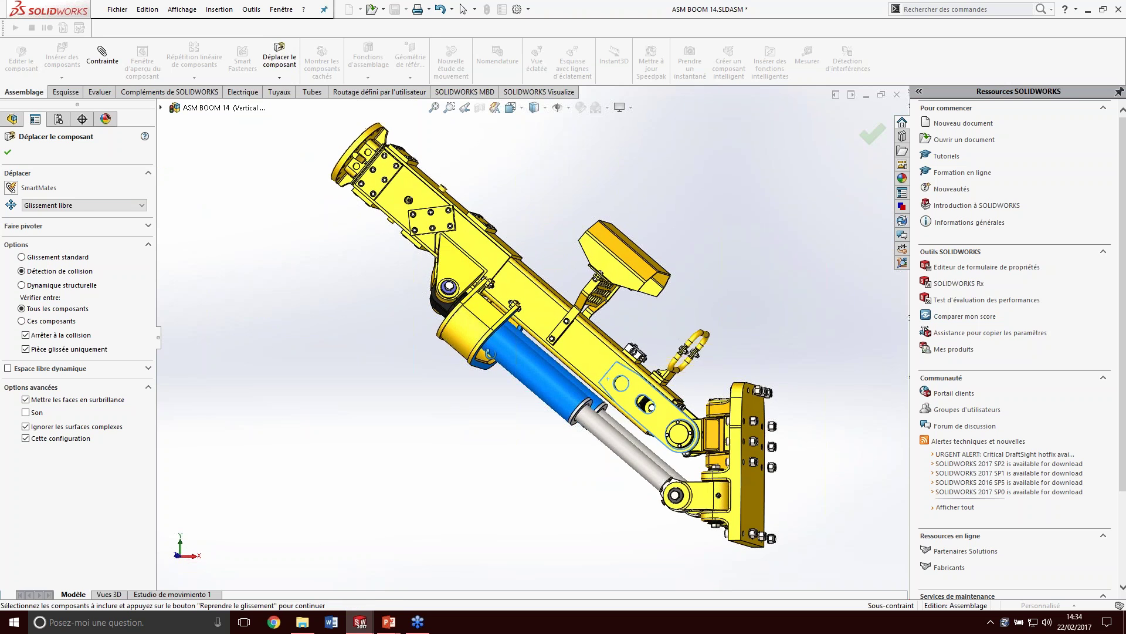
scroll(504, 349, "down", 5)
scroll(512, 346, "down", 5)
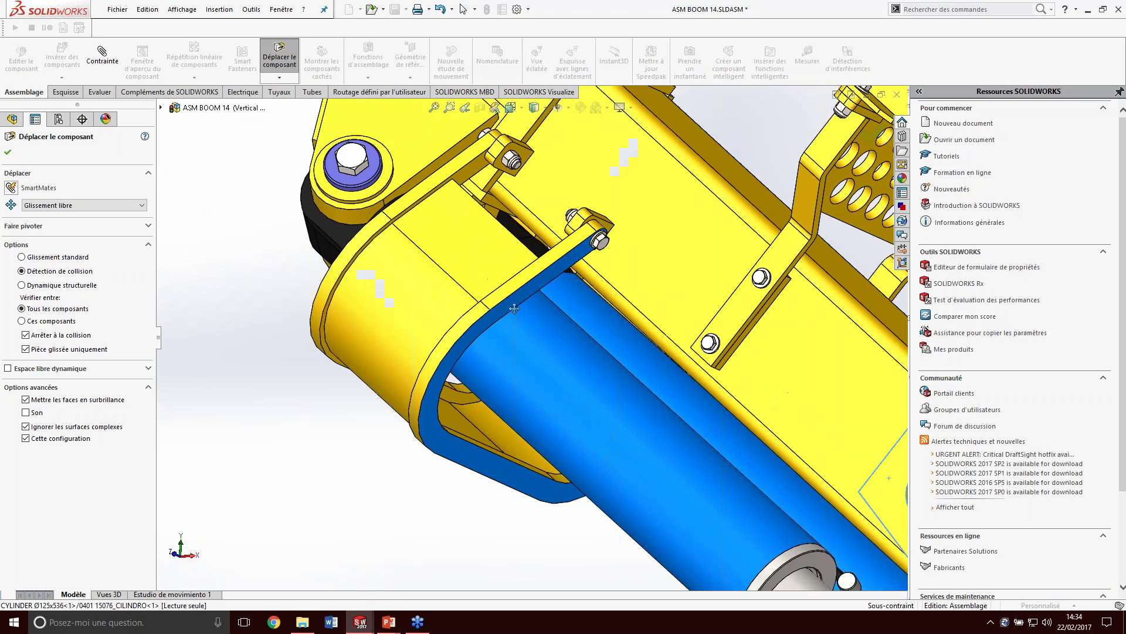
middle_click_drag(509, 340, 494, 311)
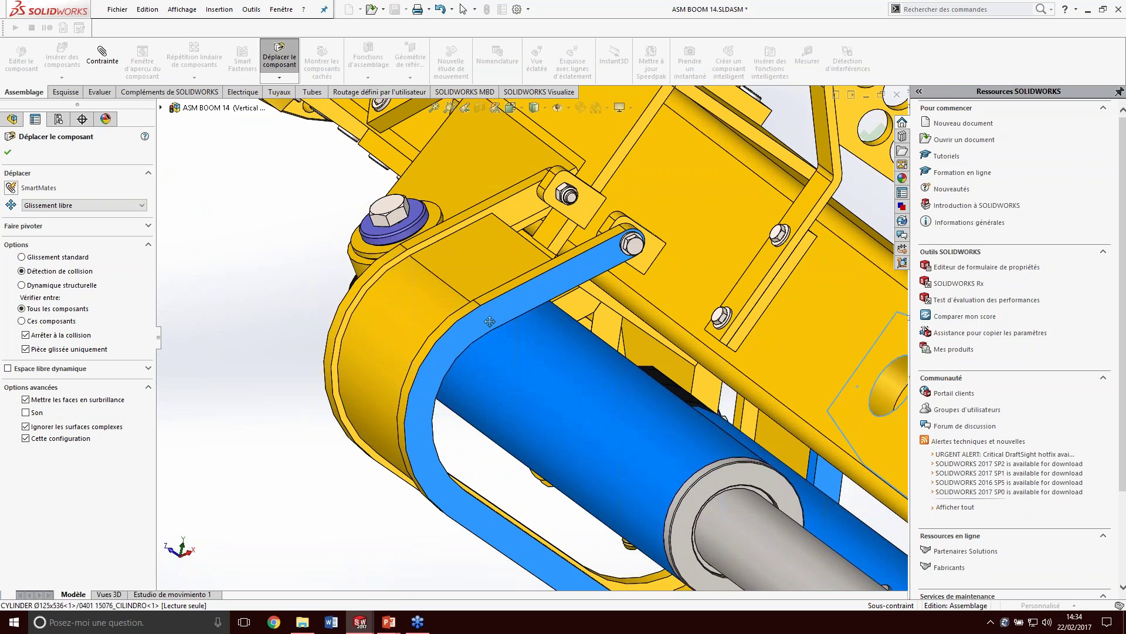
- Inspect the clearance between the blue-highlighted cylinder and its curved guard up close from several angles
scroll(490, 329, "down", 3)
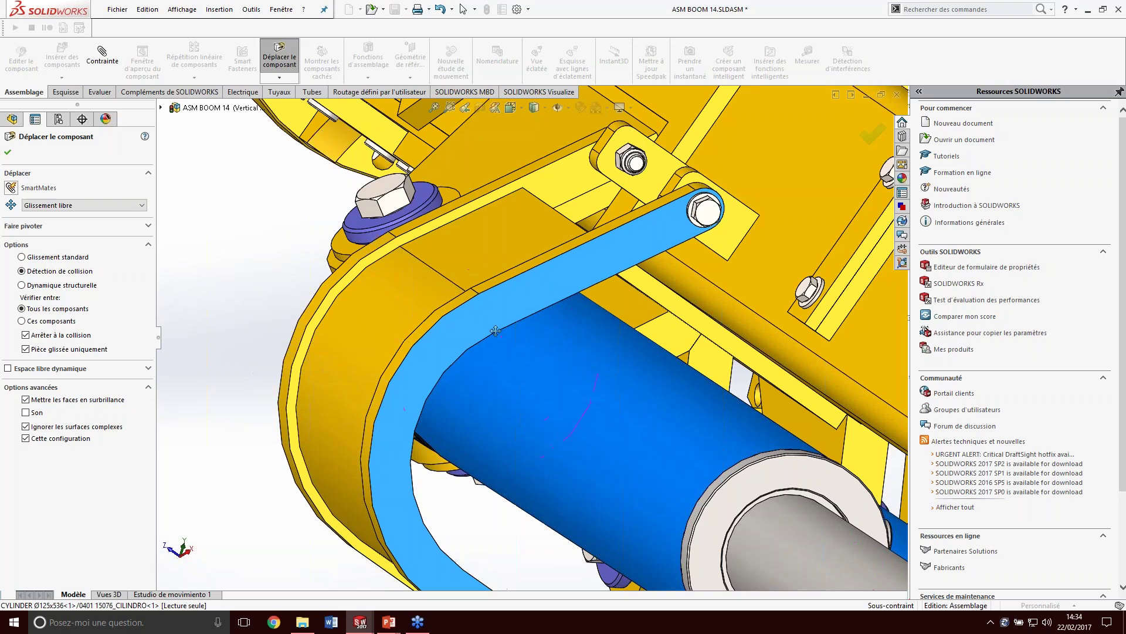
scroll(494, 336, "up", 2)
middle_click_drag(494, 336, 491, 327)
scroll(490, 325, "down", 3)
scroll(491, 325, "up", 2)
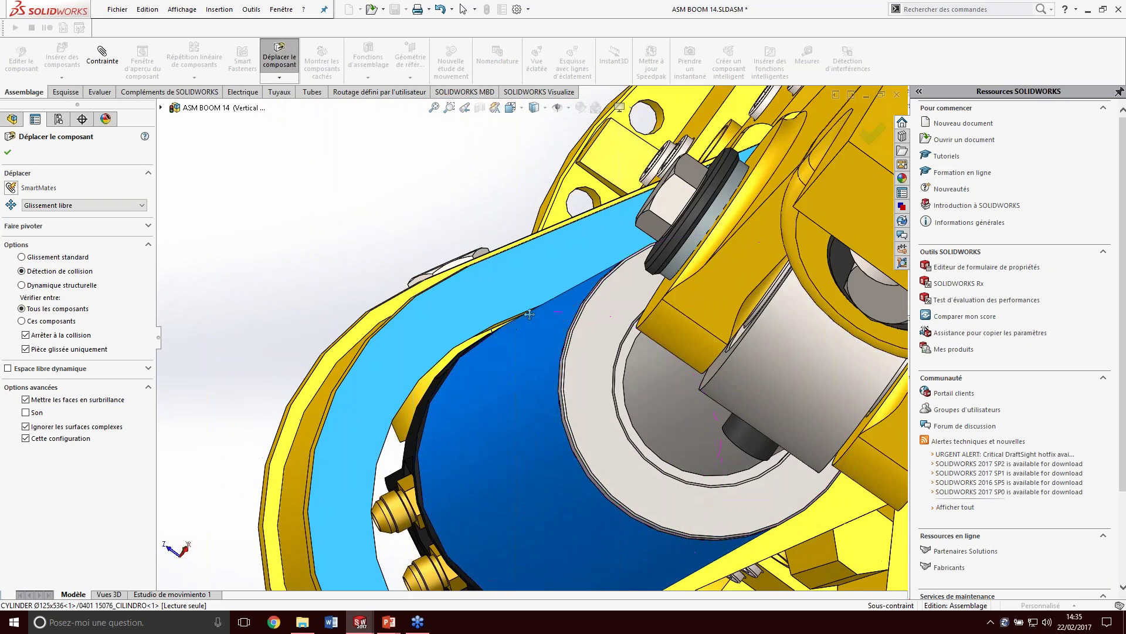
scroll(522, 327, "down", 4)
middle_click_drag(523, 327, 564, 311)
scroll(565, 311, "down", 4)
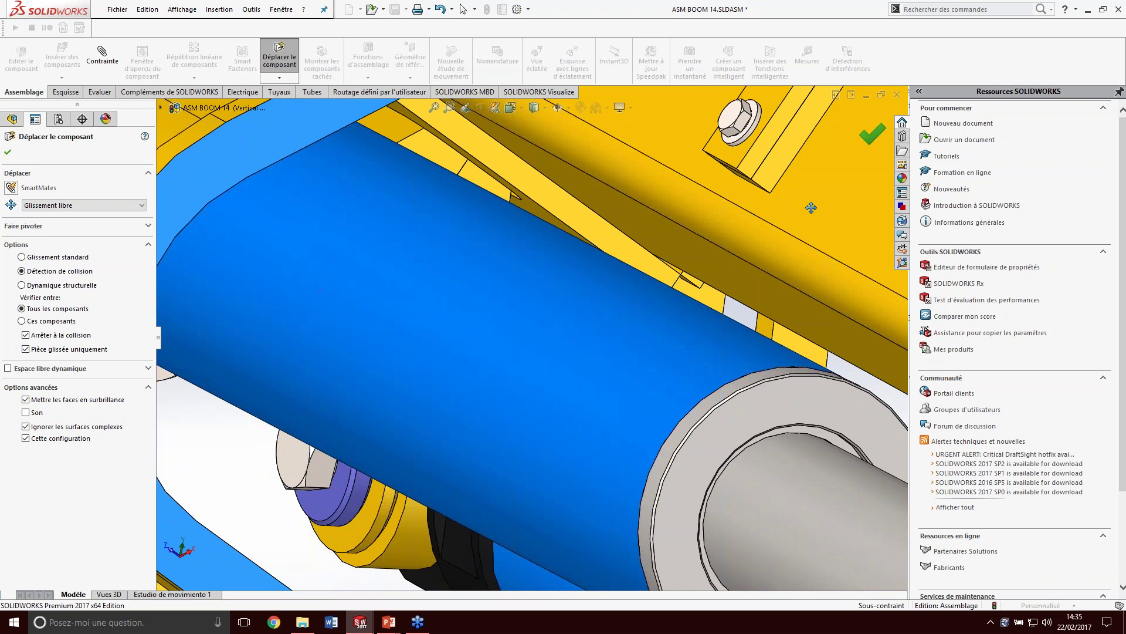
- End the collision-checked component move, view the boom's cylinders and guard as a whole, and switch to the PowerPoint slideshow
left_click(864, 138)
scroll(564, 301, "up", 3)
scroll(530, 323, "up", 3)
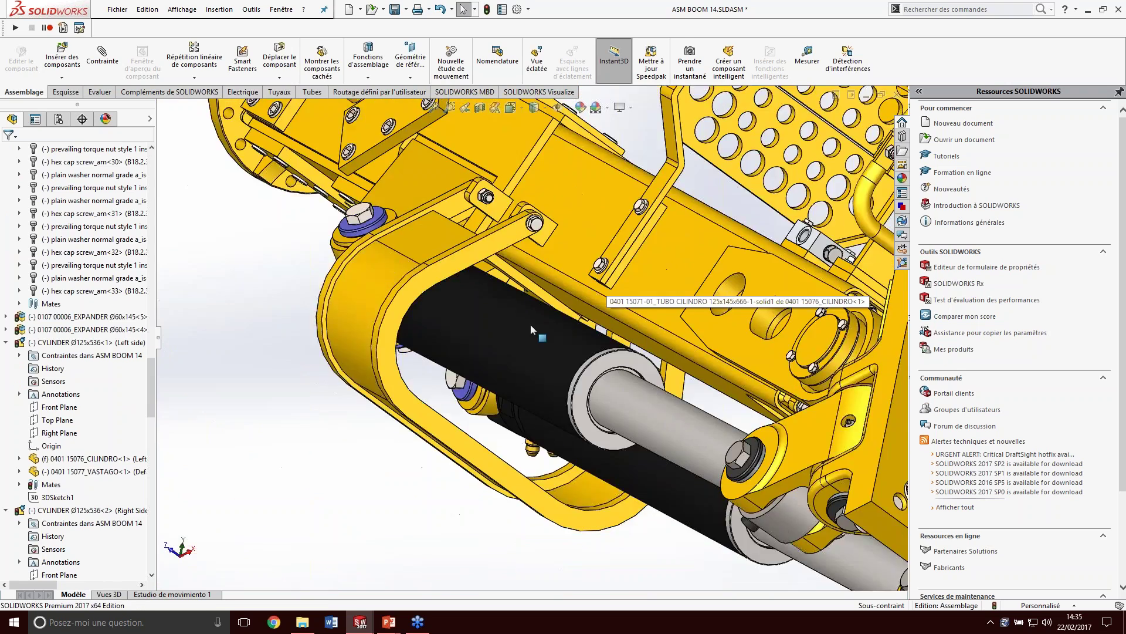
scroll(624, 370, "down", 4)
scroll(624, 370, "up", 1)
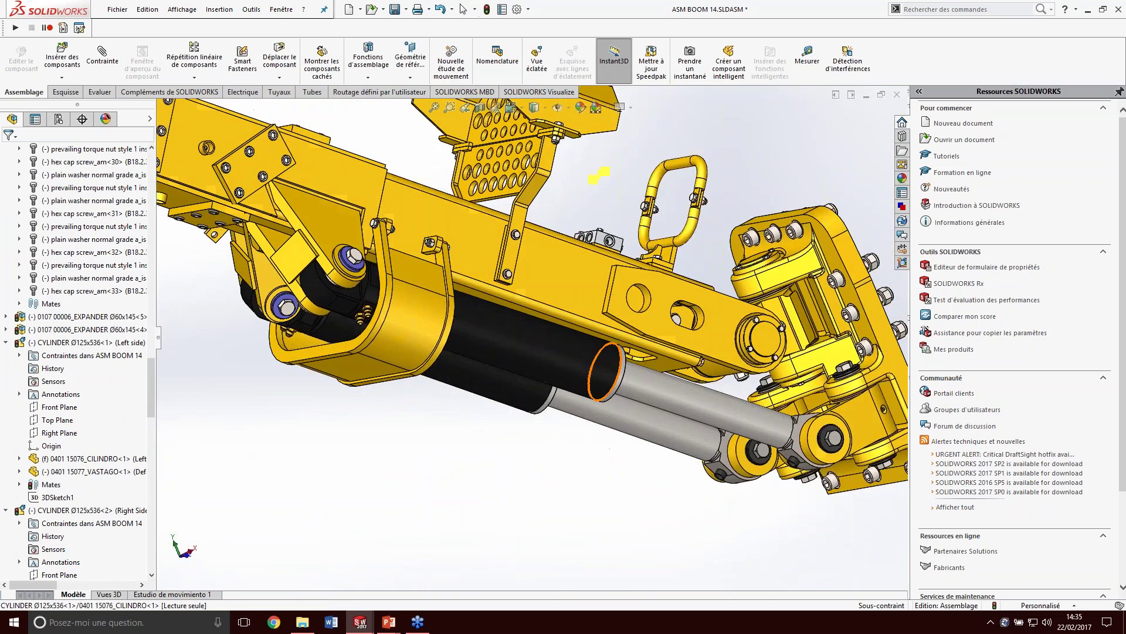
middle_click_drag(474, 331, 643, 317)
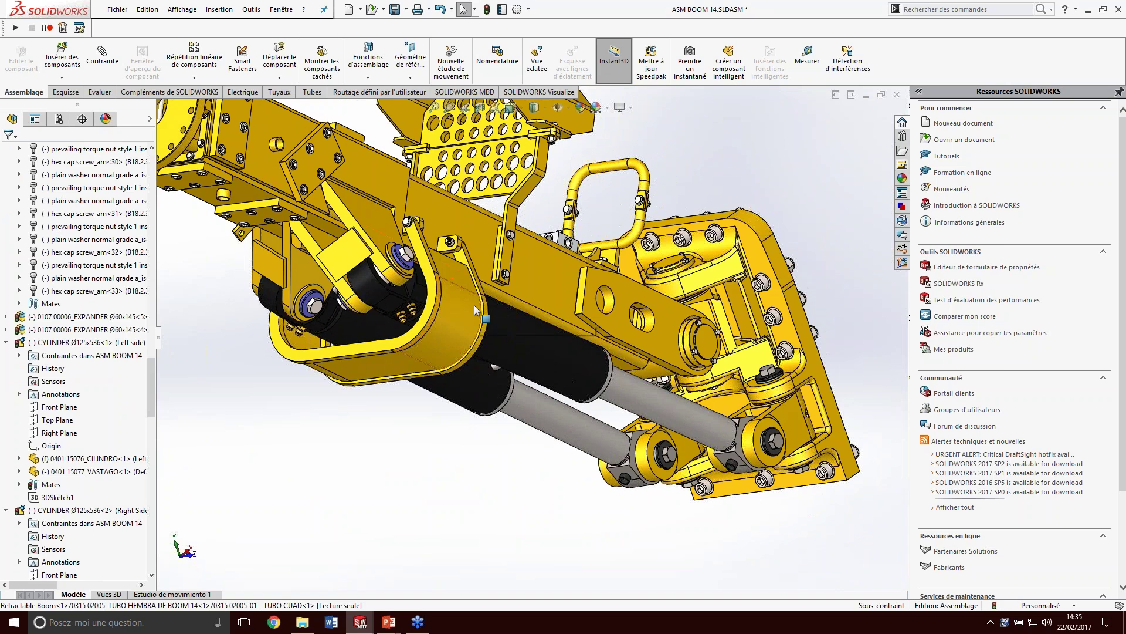
key("alt+Tab")
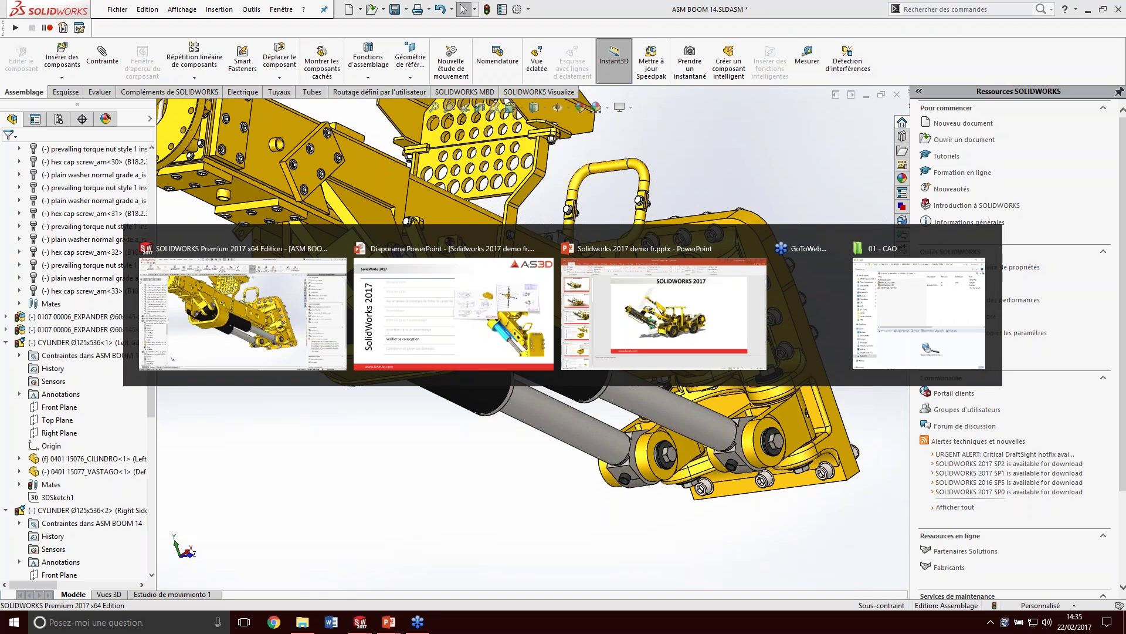
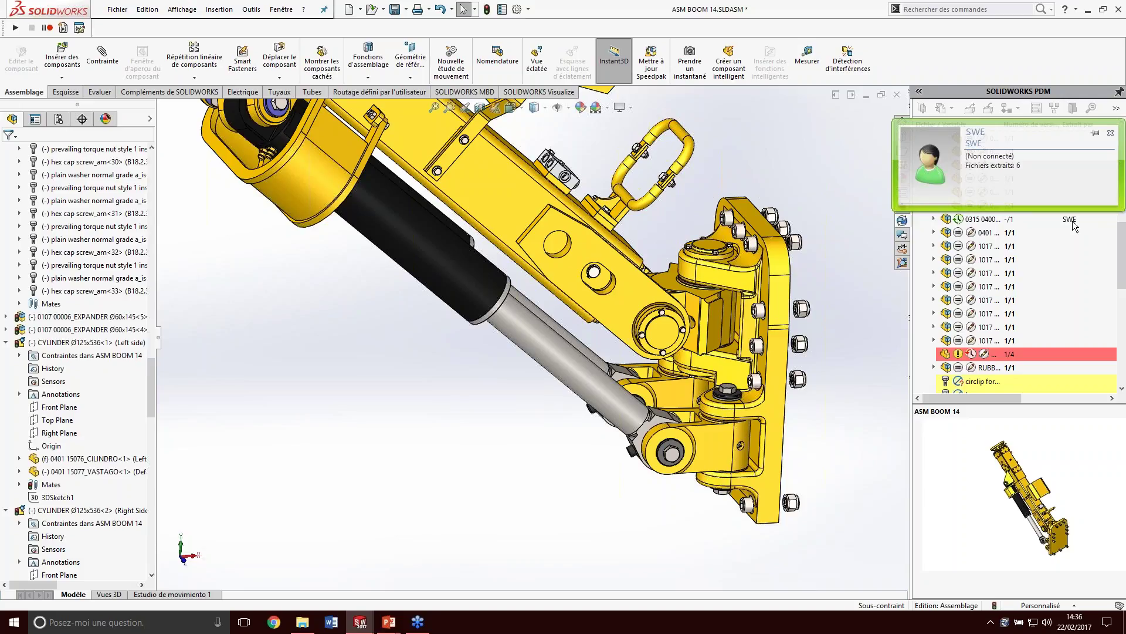
- Find the outdated CYLINDER GUARD in the PDM file tree, retrieve its version 4 from the vault, and inspect the updated guard
scroll(1074, 226, "down", 5)
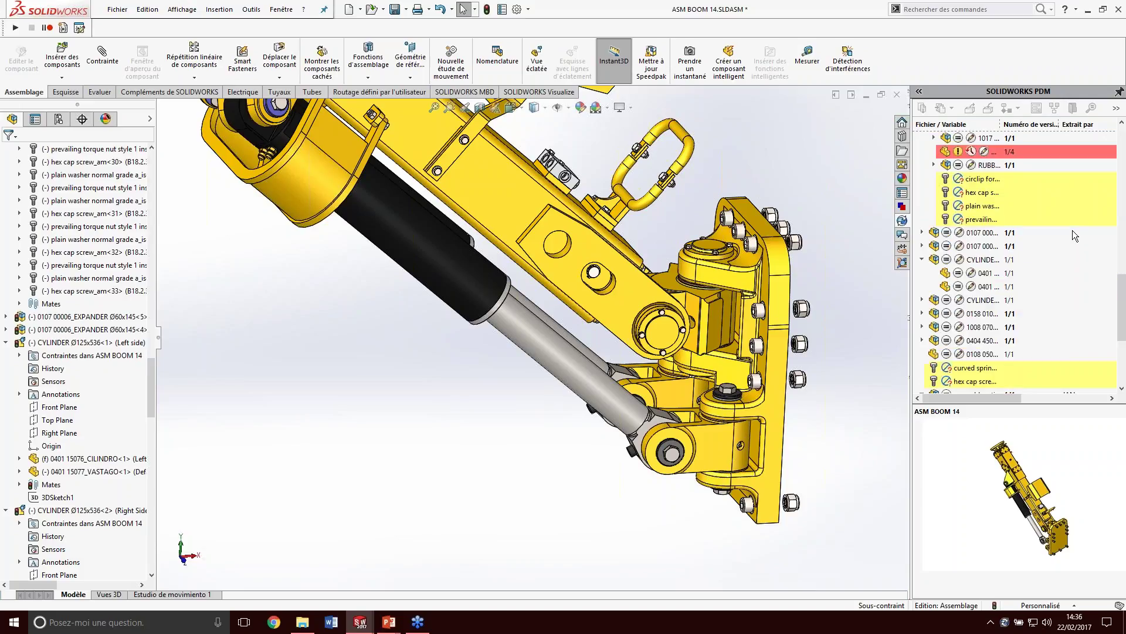
scroll(1065, 217, "up", 1)
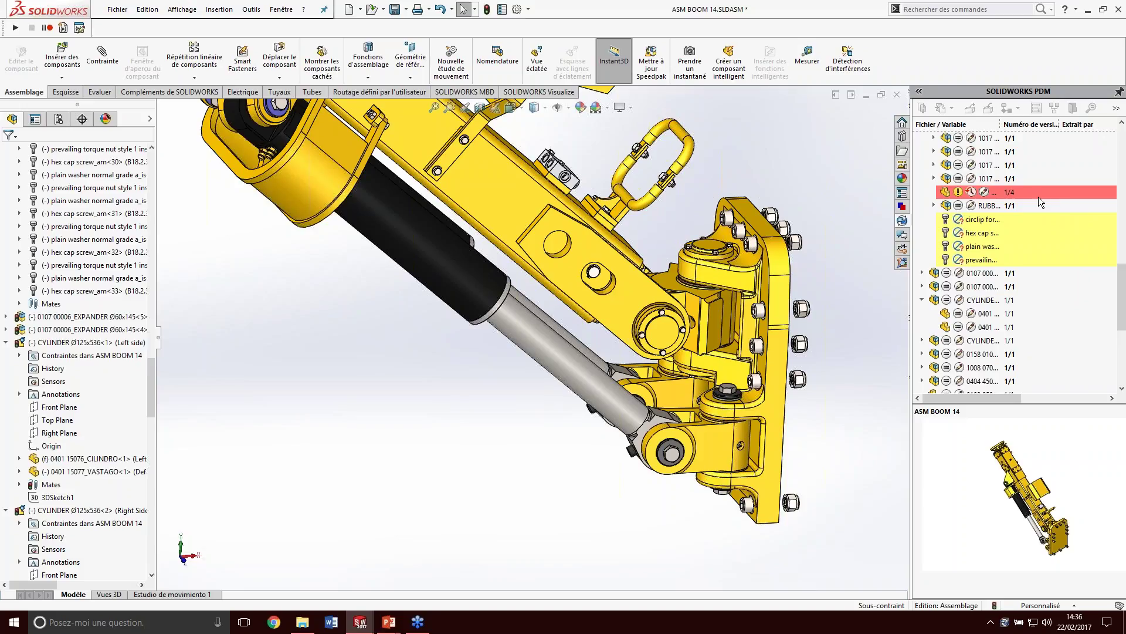
left_click(1009, 193)
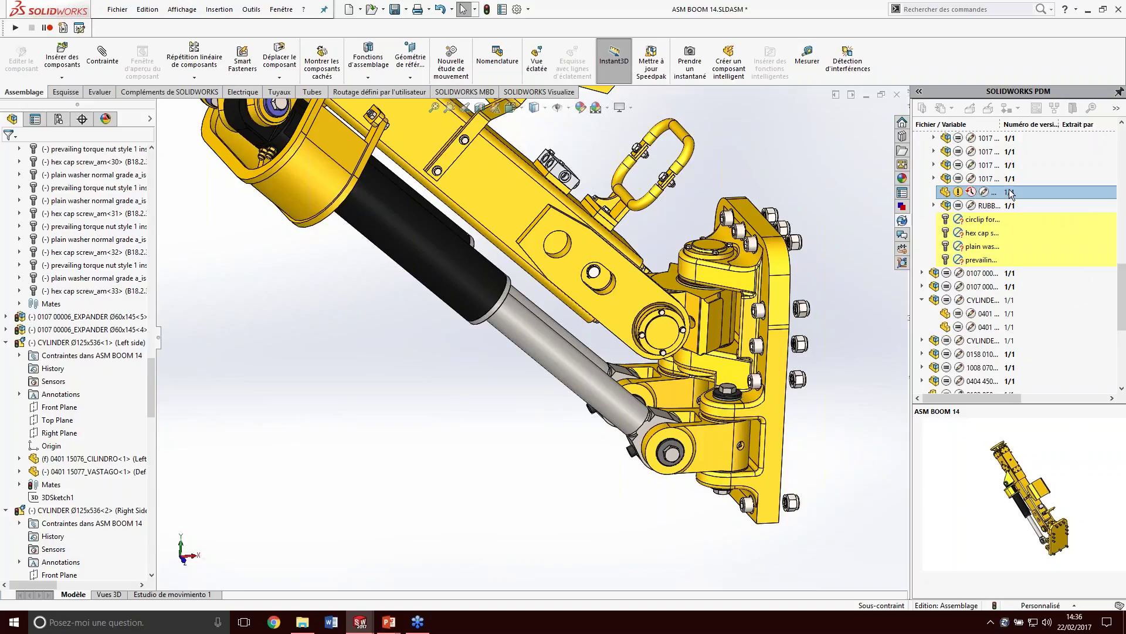
right_click(1010, 194)
left_click(977, 196)
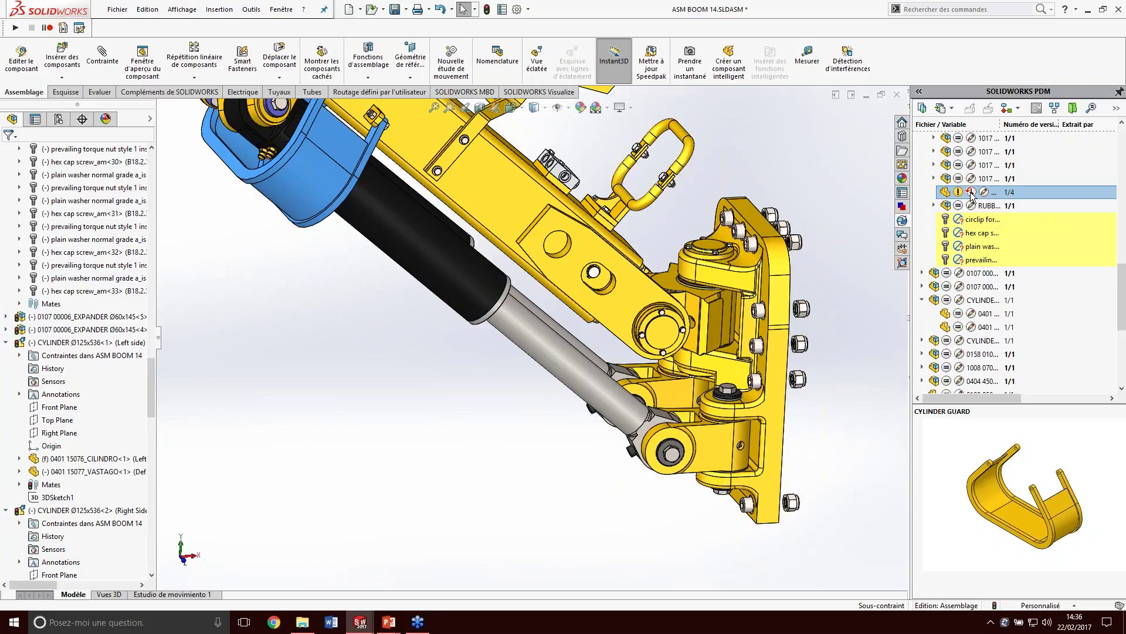
right_click(971, 196)
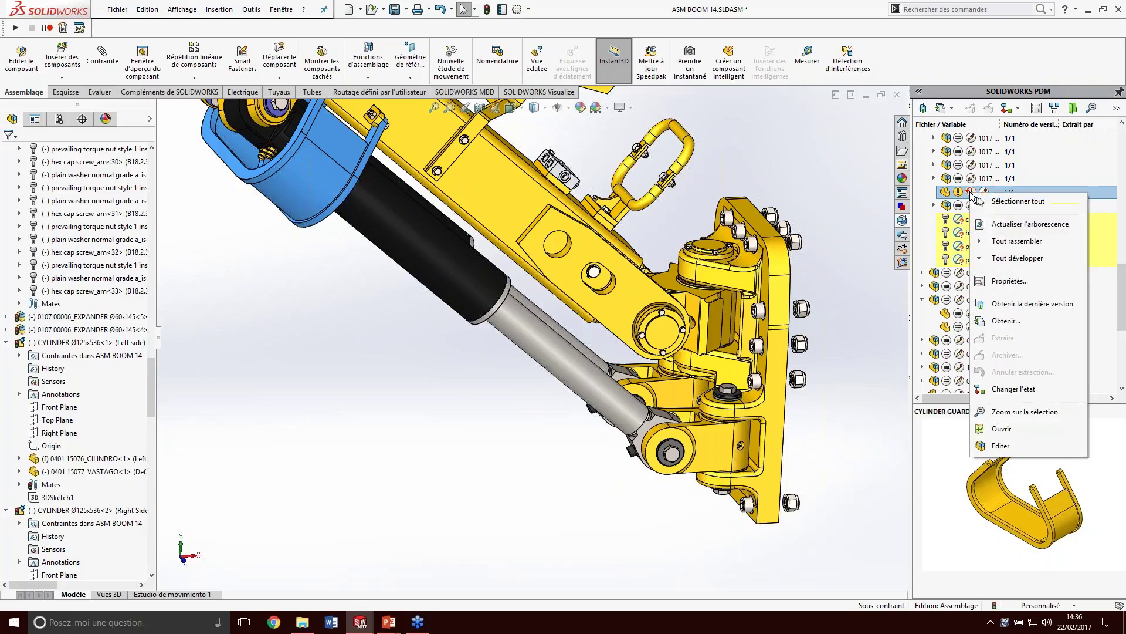
left_click(1003, 322)
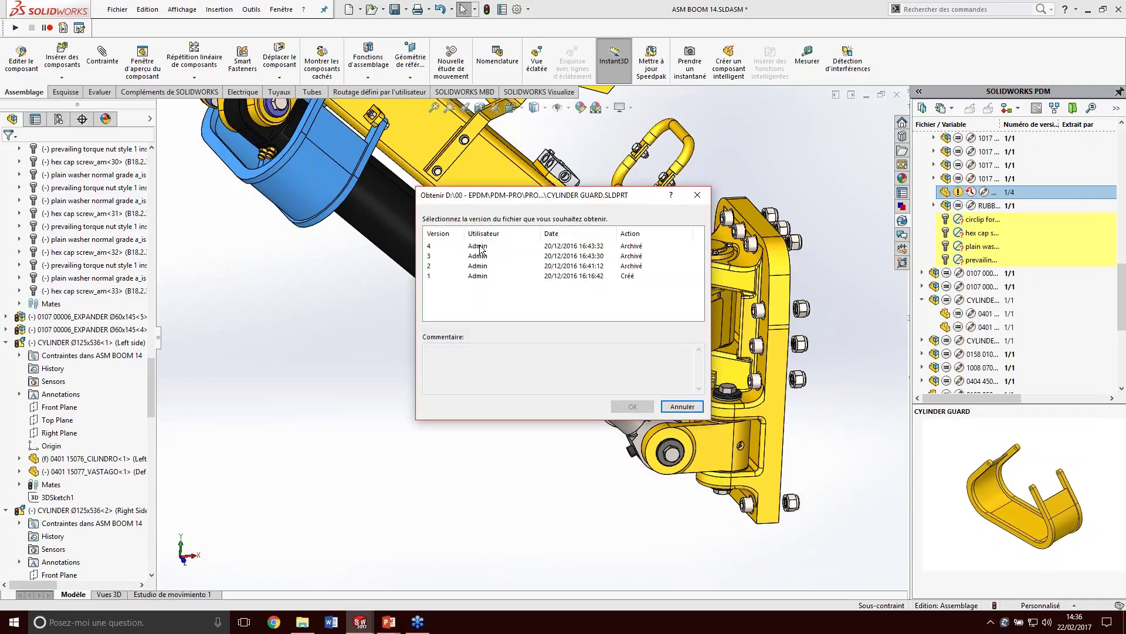
double_click(480, 248)
left_click(651, 420)
left_click(437, 325)
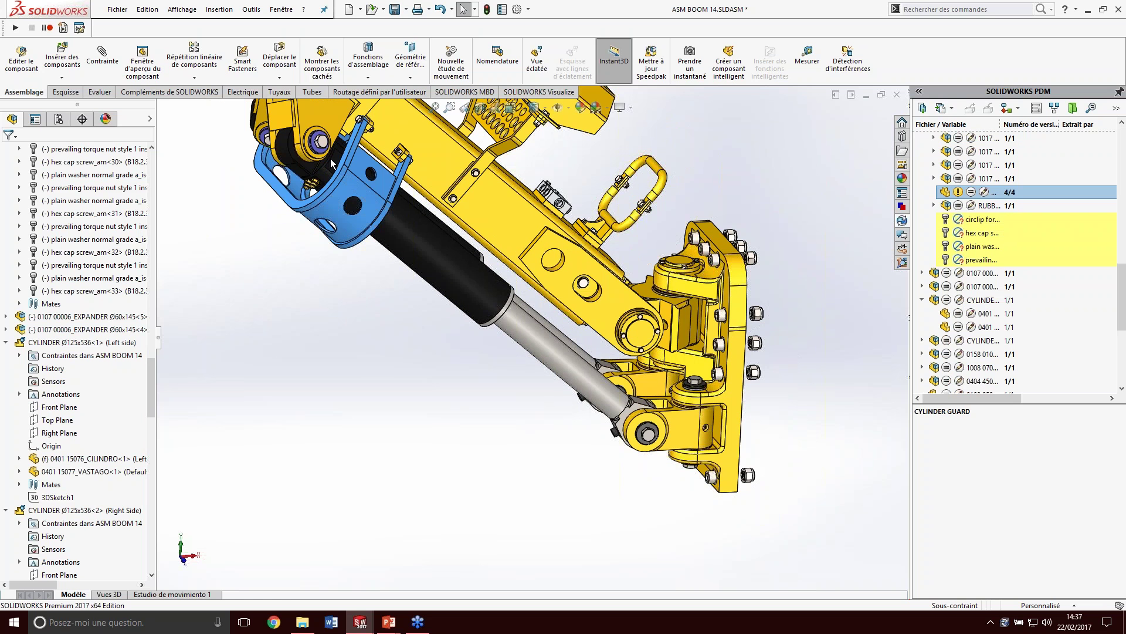
scroll(345, 234, "down", 2)
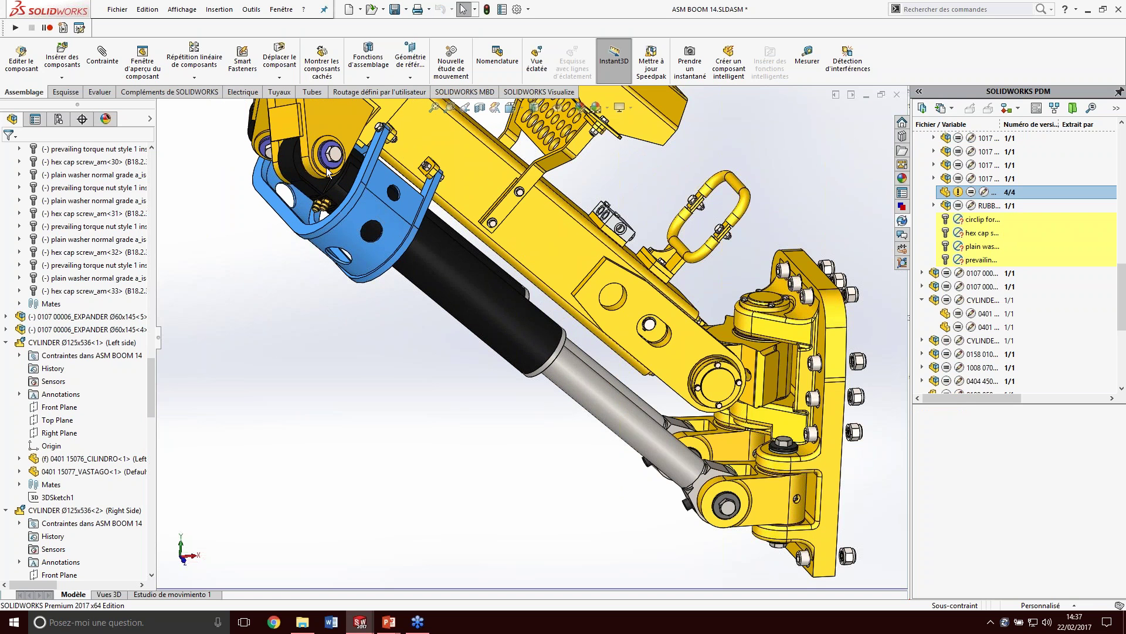
scroll(328, 171, "down", 3)
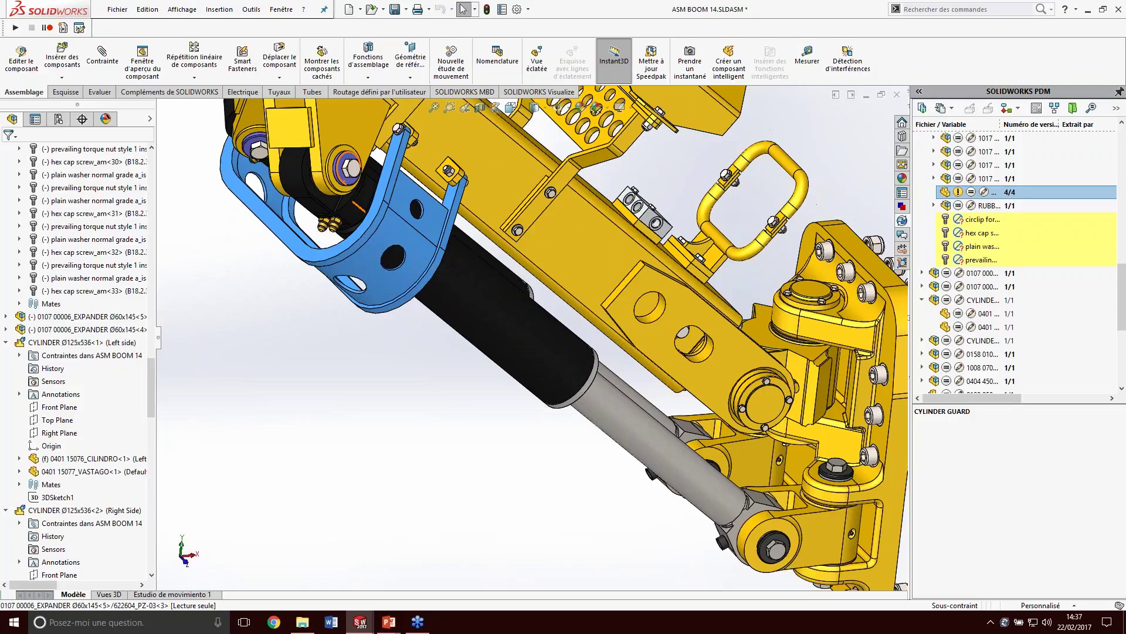
left_click(389, 379)
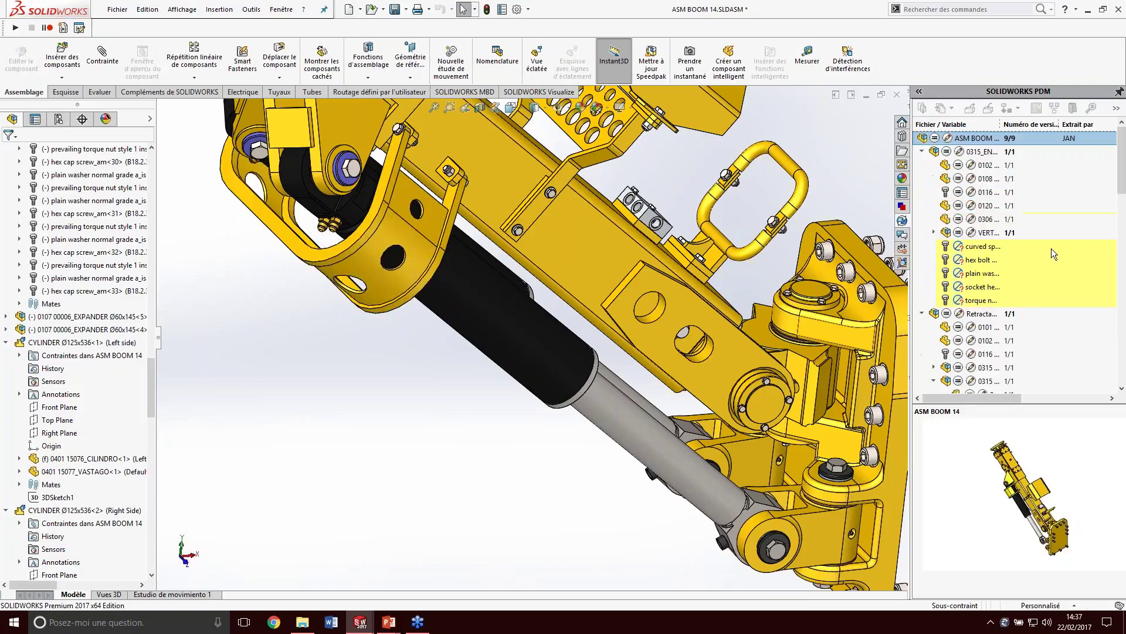
- View the PDM properties card of ASM BOOM 14, including its general tab, and close it without changes
right_click(968, 139)
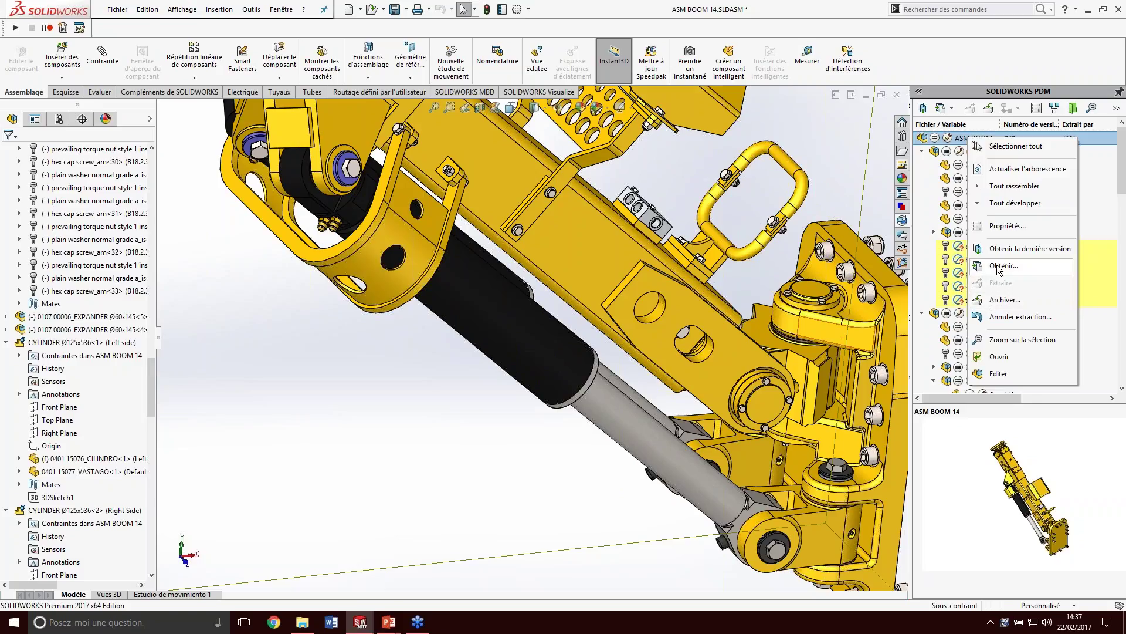
left_click(999, 228)
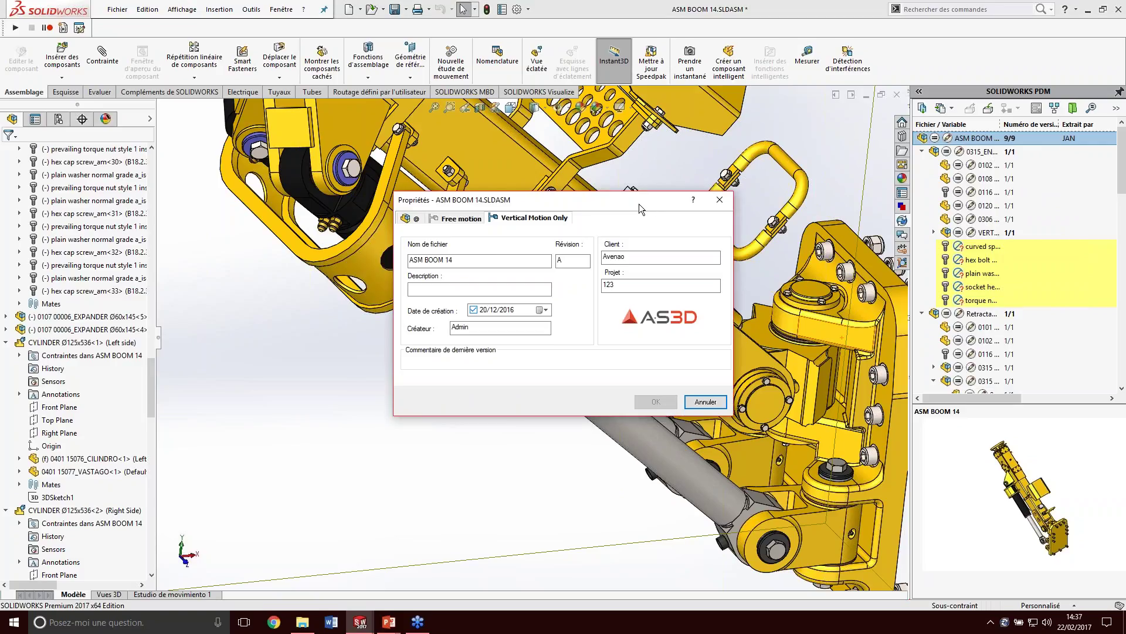
left_click_drag(638, 203, 618, 206)
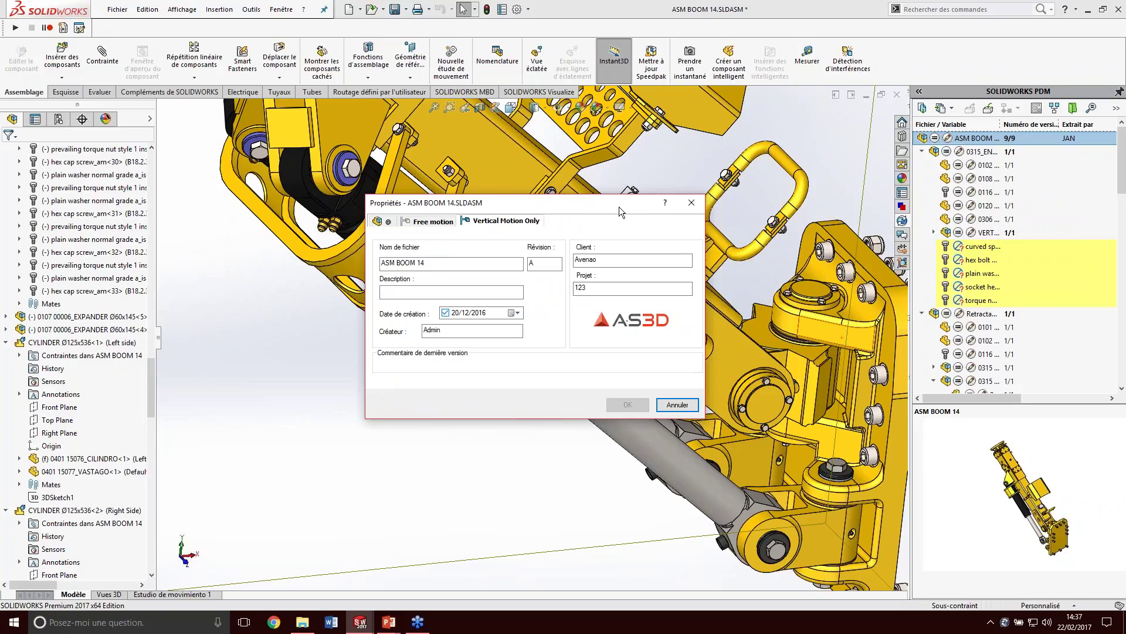
left_click(384, 221)
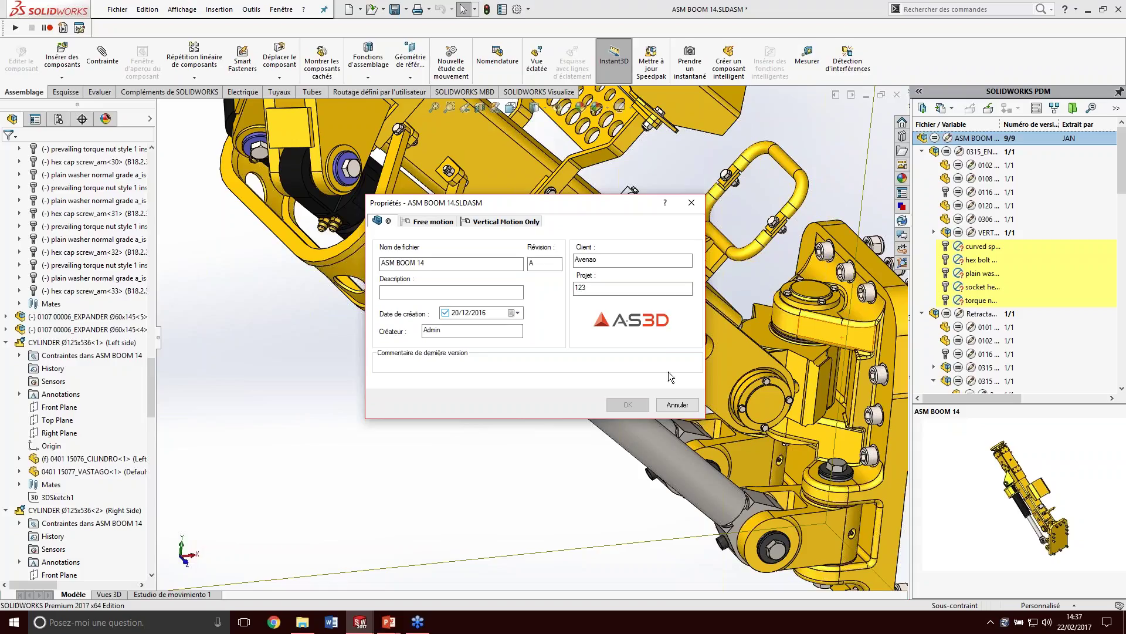
left_click(677, 406)
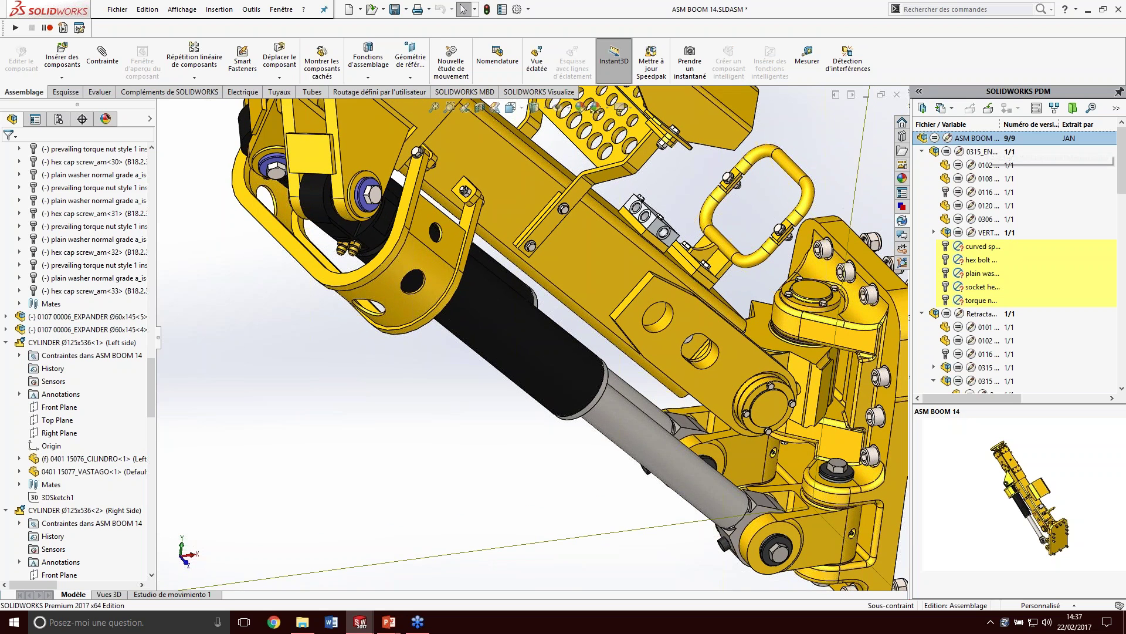
- Review the files for check-in and check ASM BOOM 14 and its articulation files into the vault with the comment "ajout kit articulation"
scroll(759, 286, "up", 3)
middle_click_drag(759, 286, 692, 305)
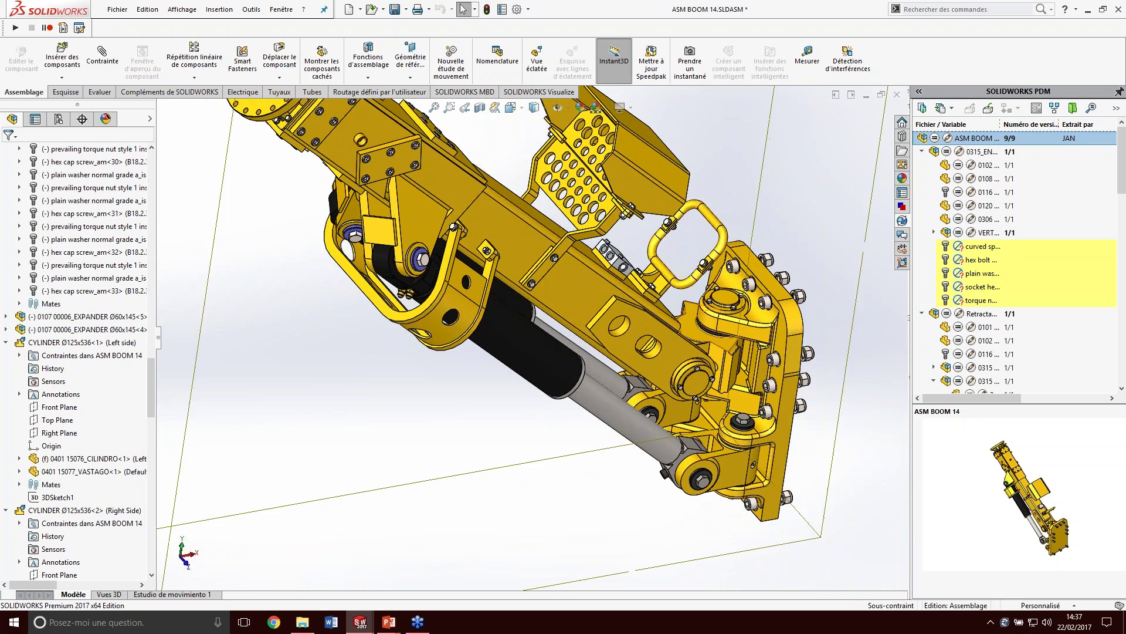
left_click(989, 109)
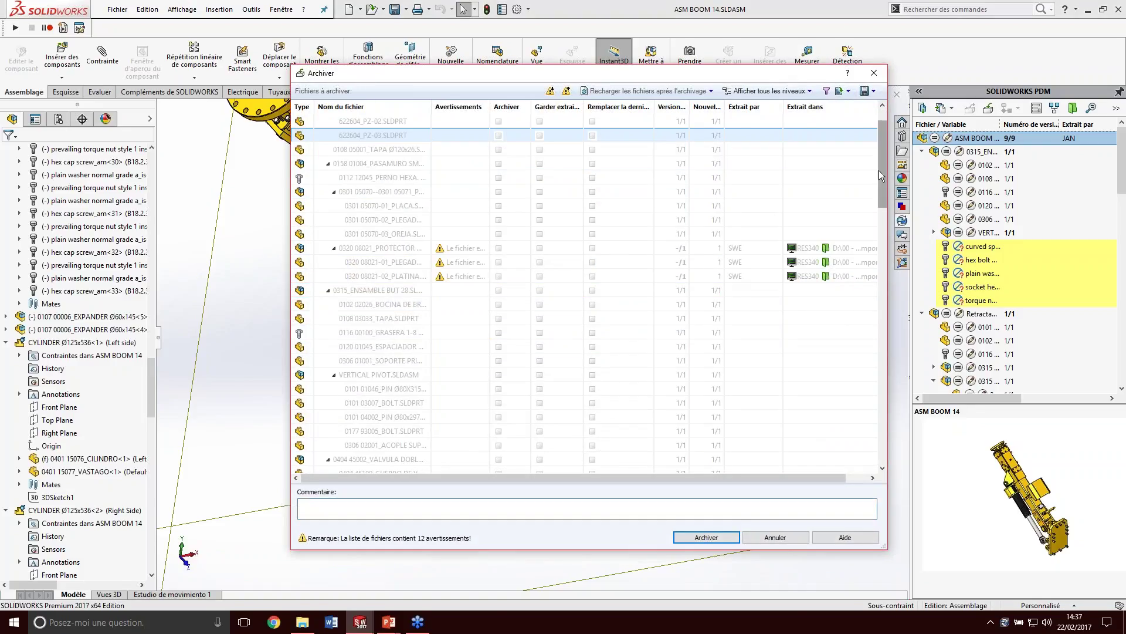
left_click(457, 504)
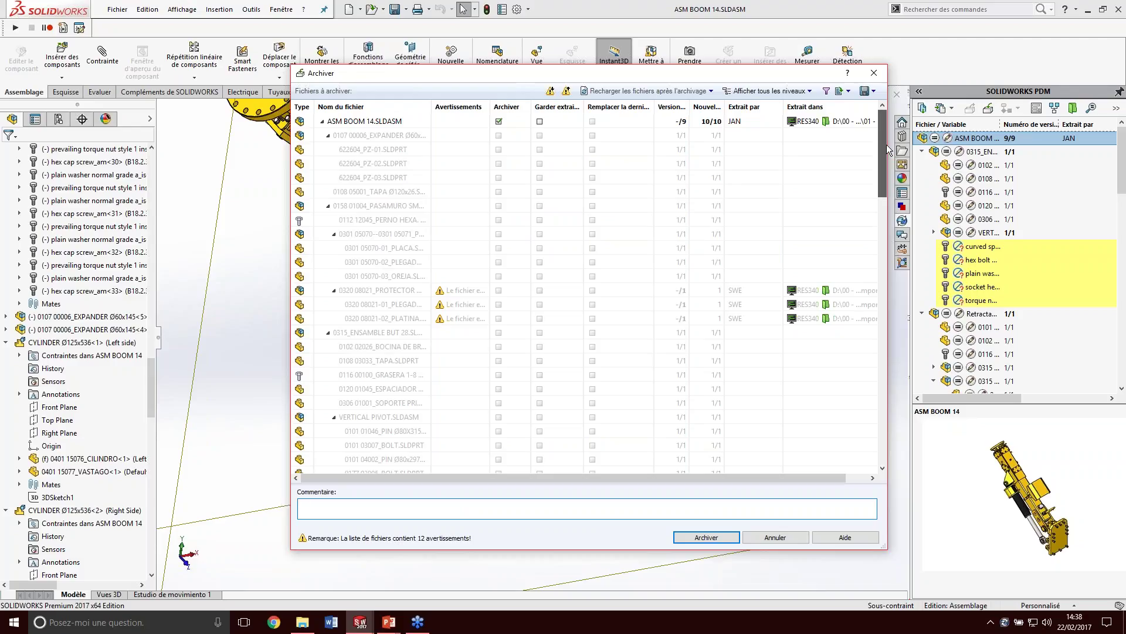
scroll(886, 145, "down", 2)
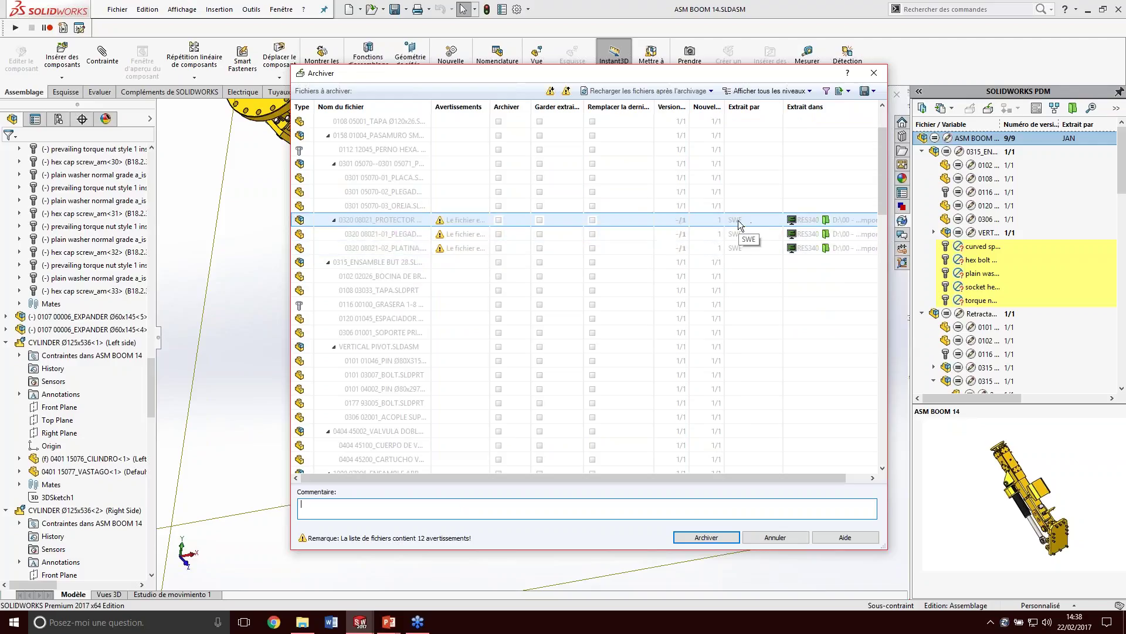
mouse_move(737, 225)
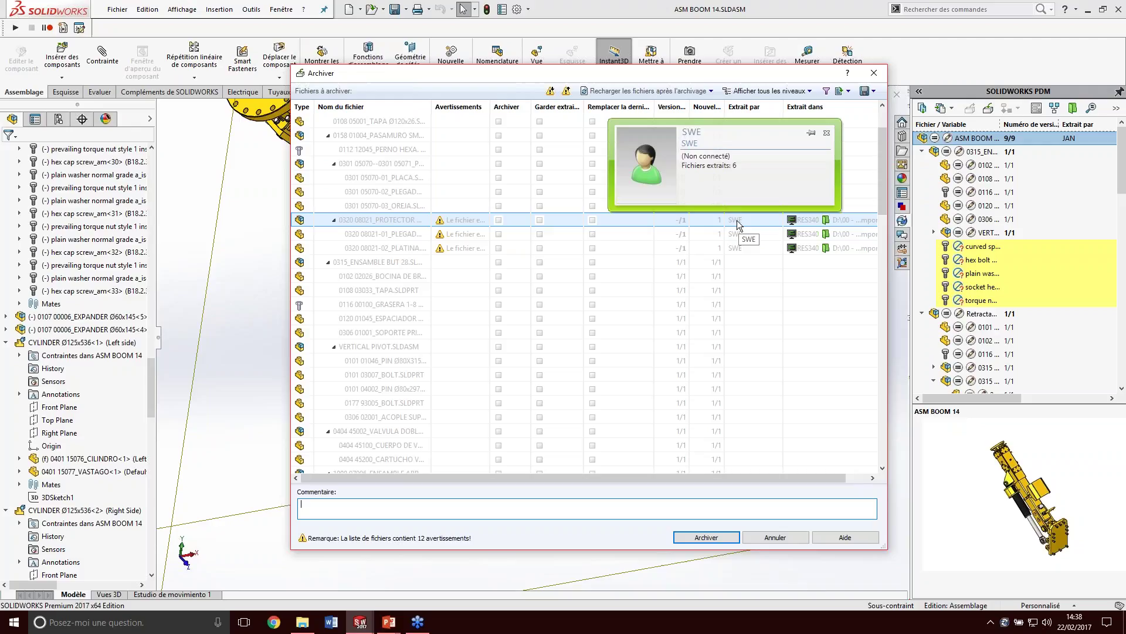
left_click_drag(882, 176, 882, 439)
left_click(763, 374)
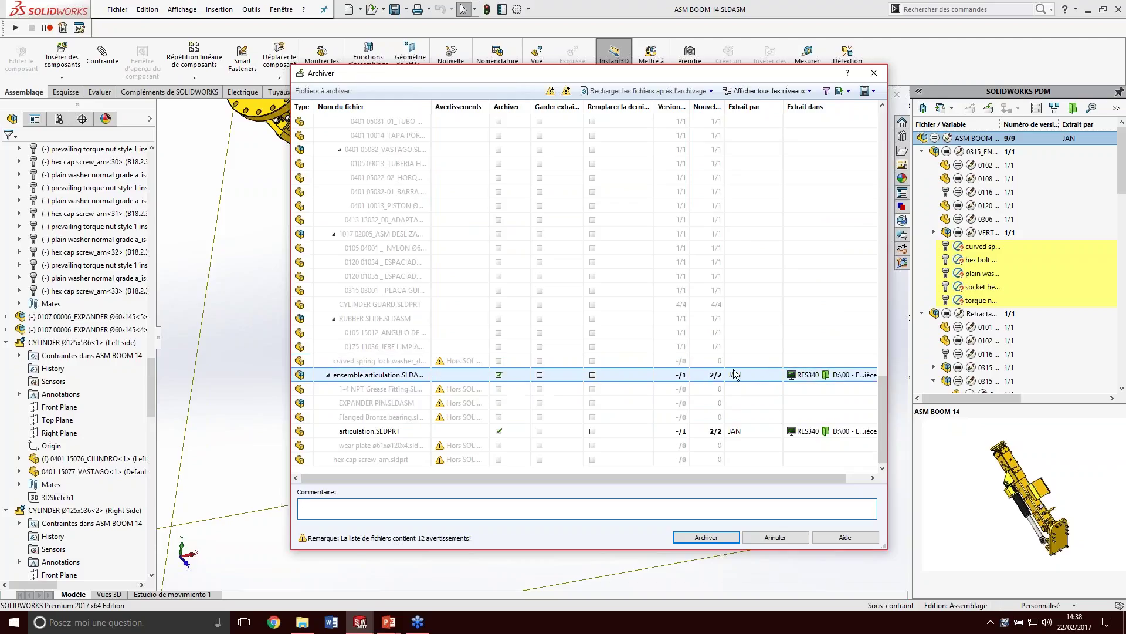
left_click_drag(882, 400, 881, 135)
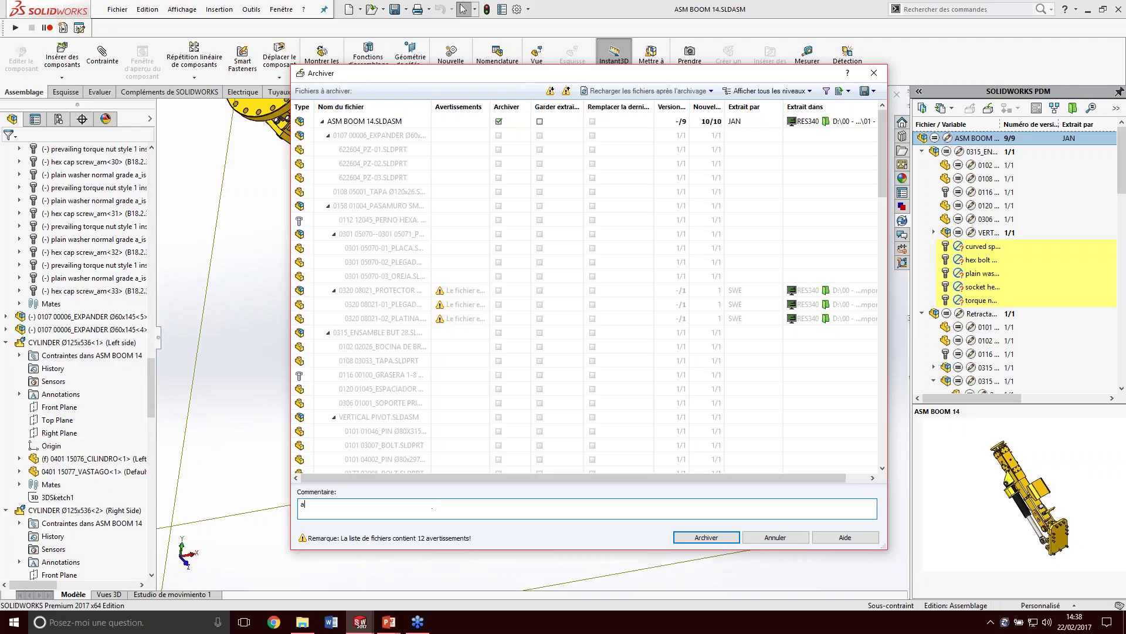
type("jout kit articulation")
left_click(707, 538)
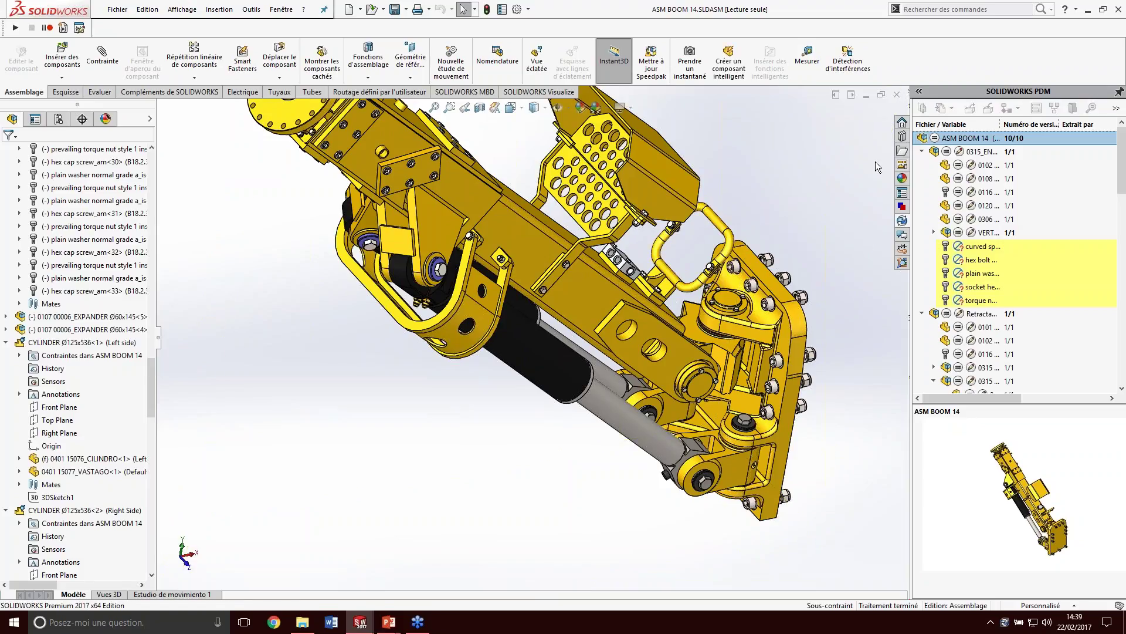
- Open the vault folder 01 - CAO containing ASM BOOM 14 in a maximized File Explorer window and clear the file selection
left_click(964, 139)
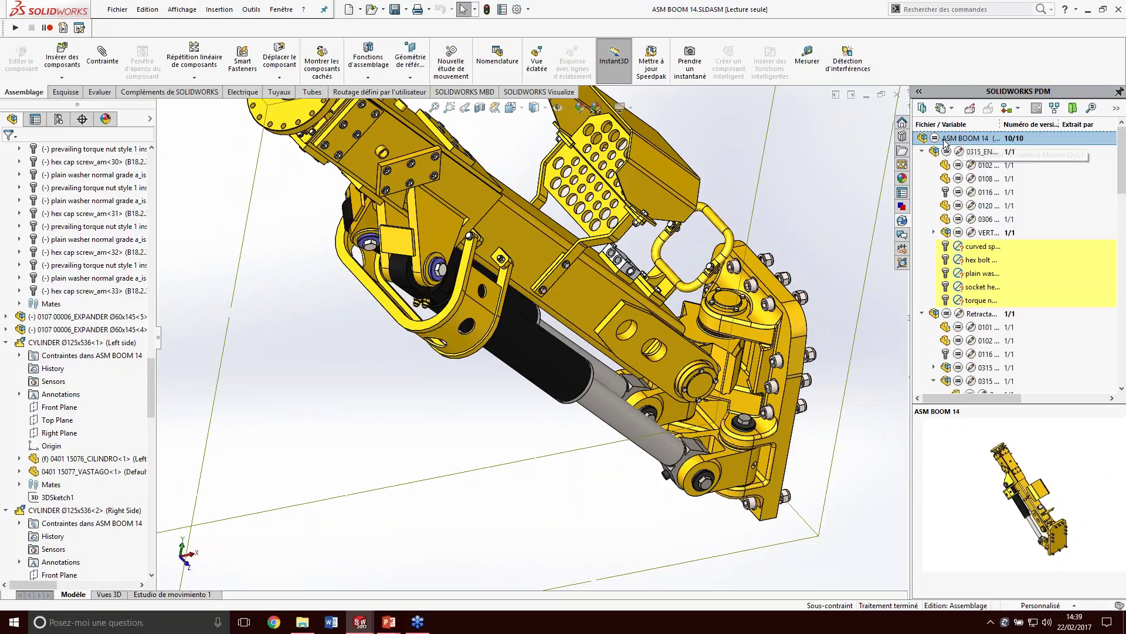
left_click(1074, 108)
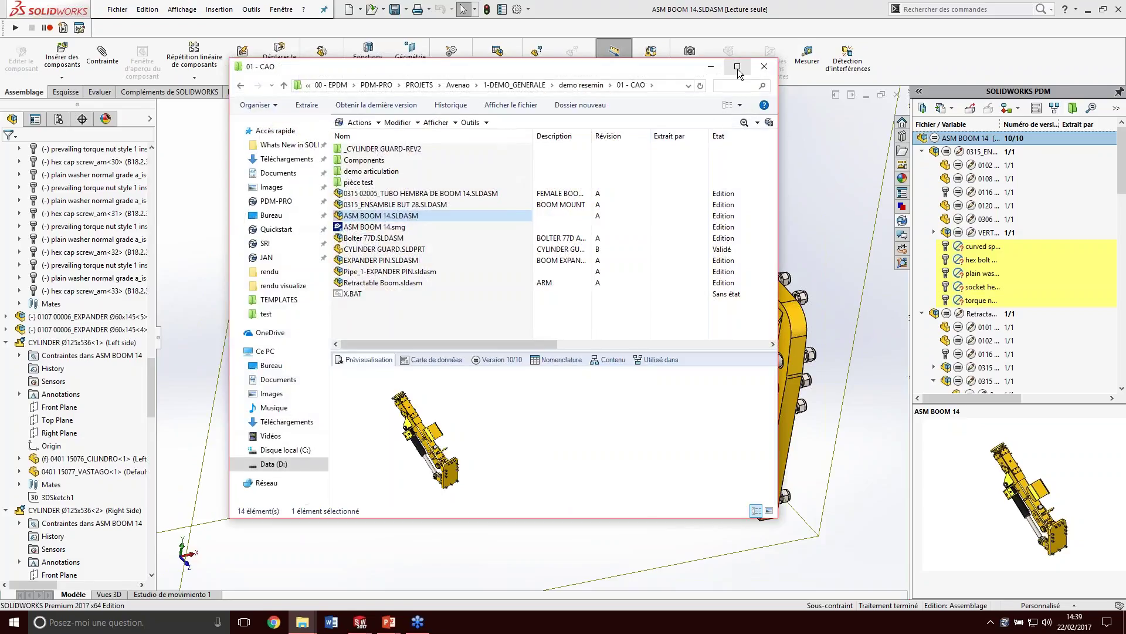
double_click(737, 63)
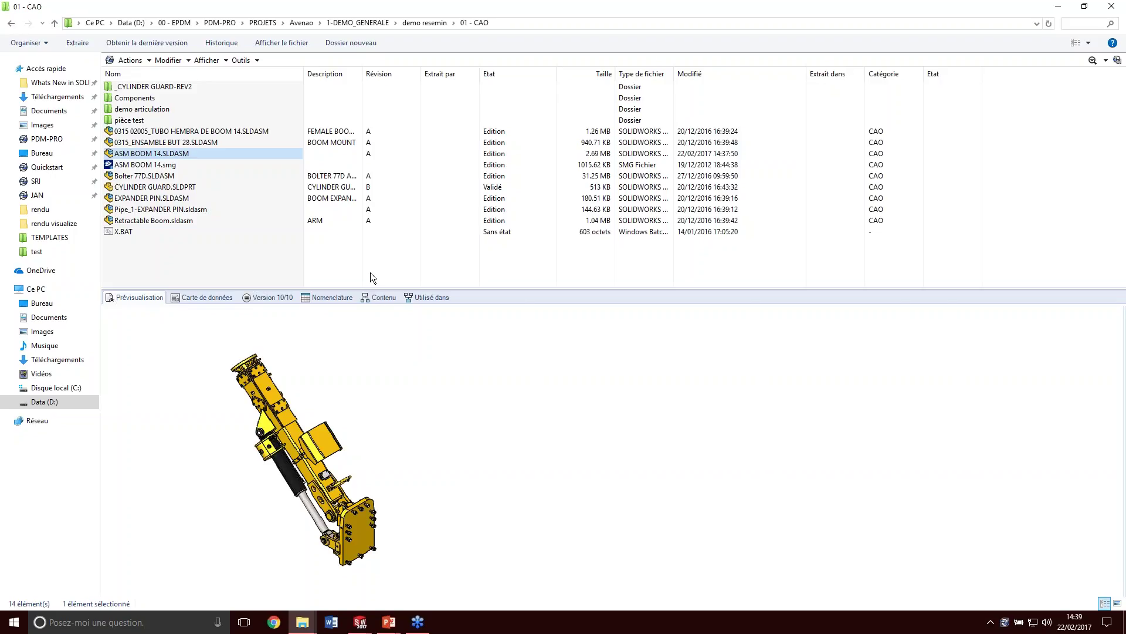
left_click(154, 252)
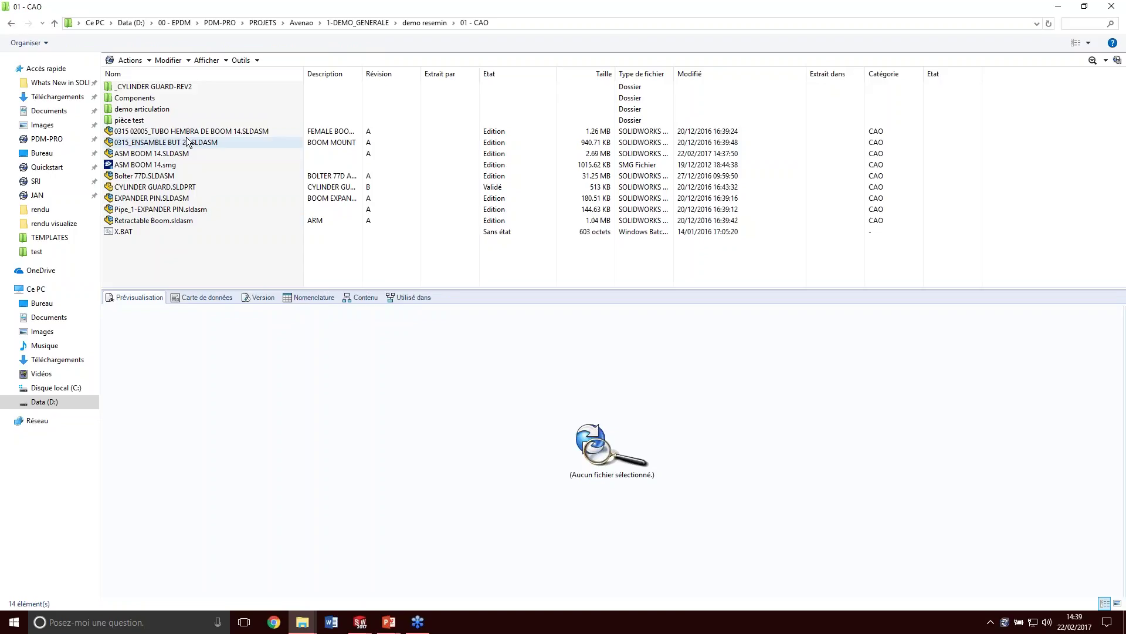
- Preview ASM BOOM 14.SLDASM in the embedded eDrawings viewer and measure the diameter of the boom's round end flange
left_click(164, 155)
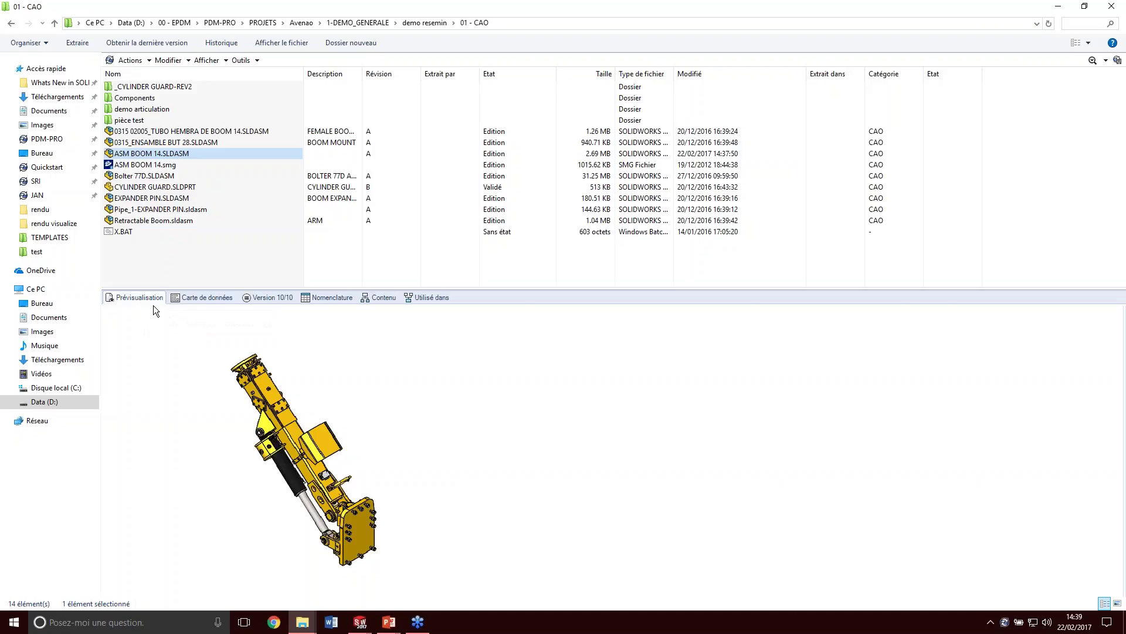
left_click(303, 385)
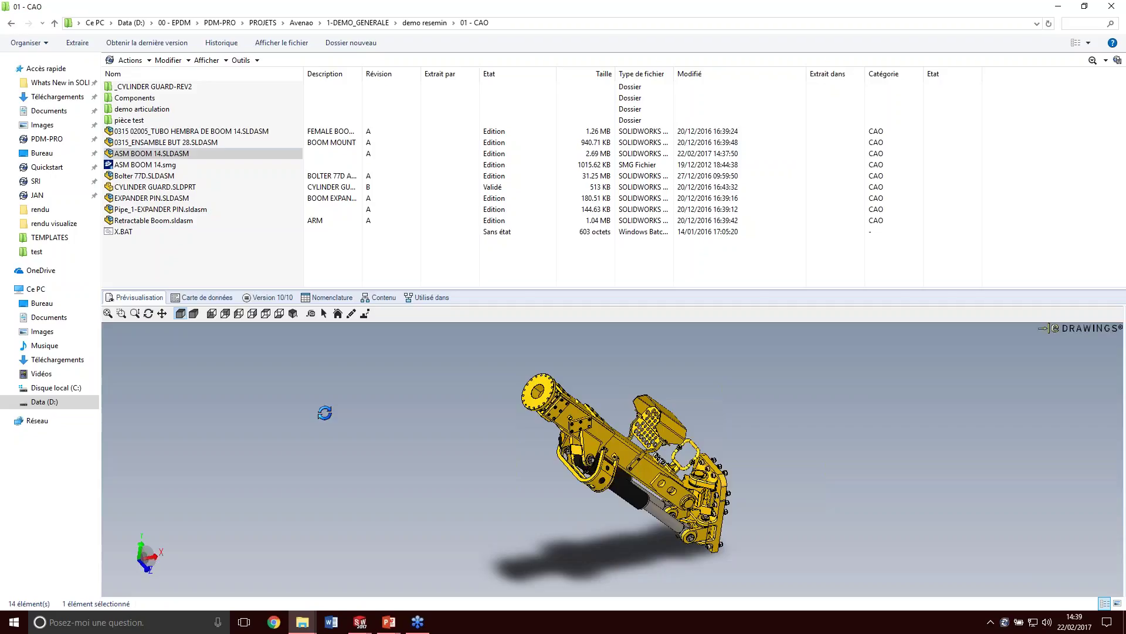
left_click_drag(618, 403, 794, 508)
scroll(749, 418, "up", 2)
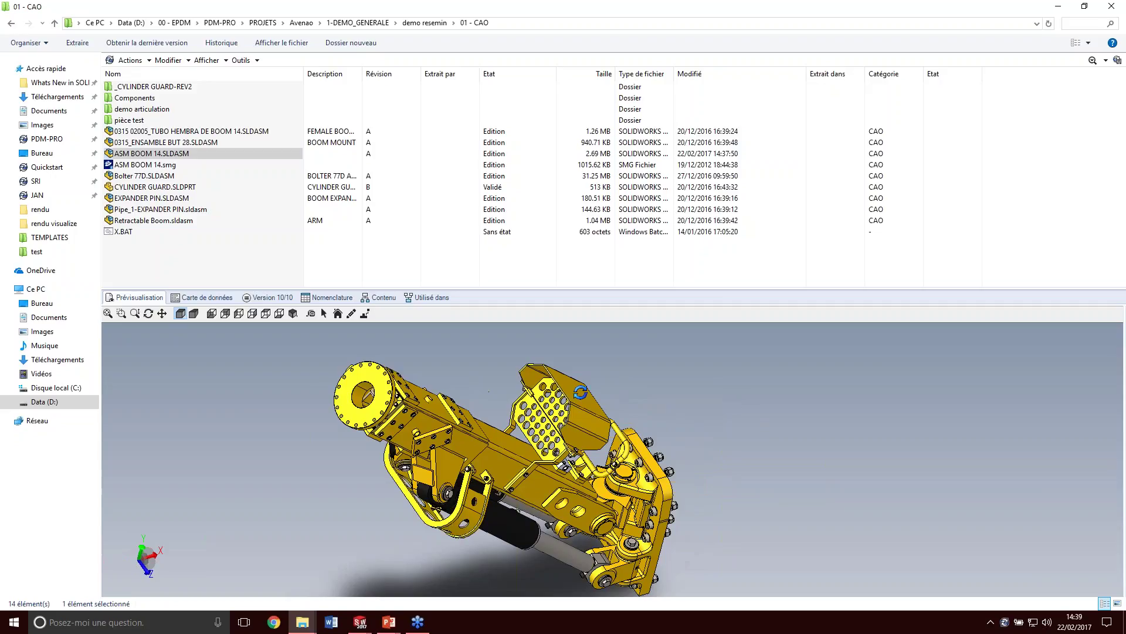
left_click(311, 313)
left_click(358, 367)
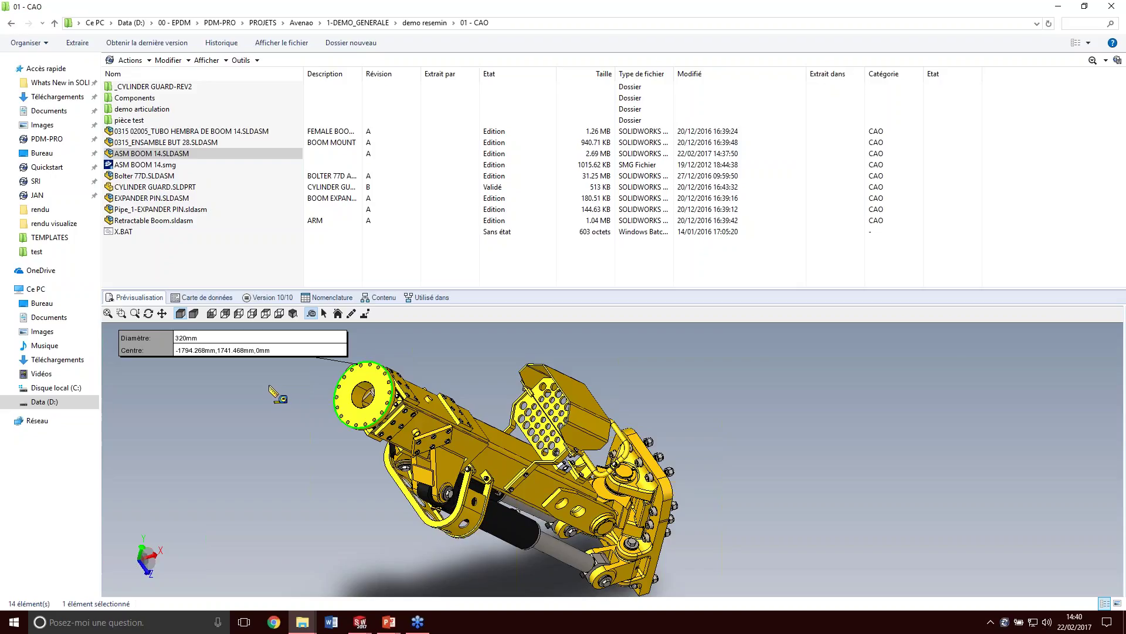
- Review the data card, version information and history of ASM BOOM 14.SLDASM, closing the history when finished
left_click(210, 299)
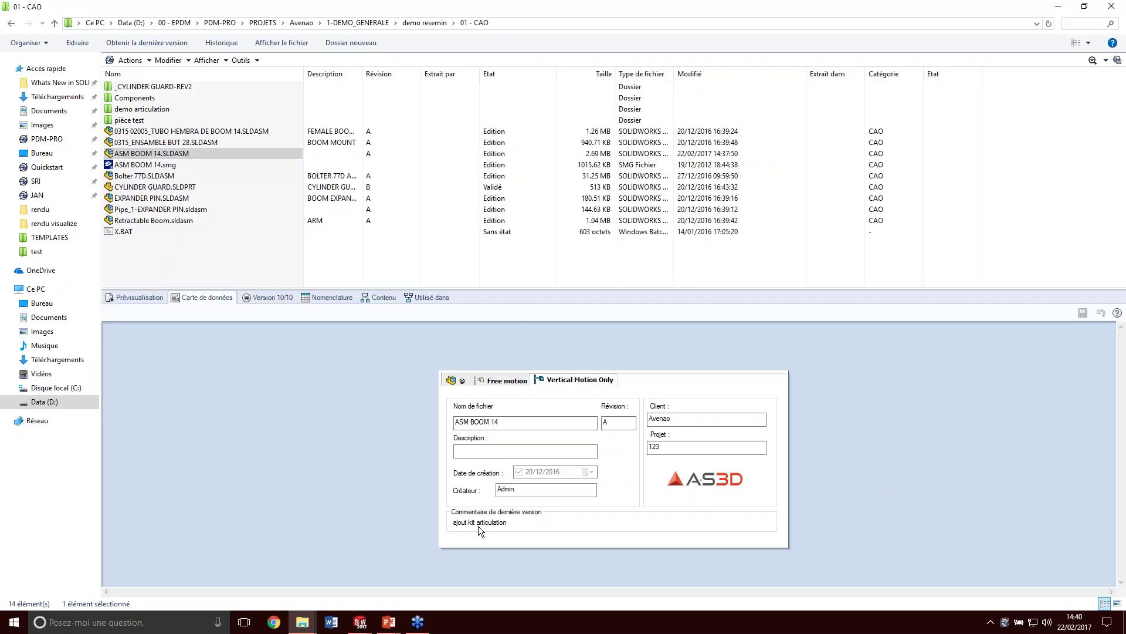
left_click(269, 298)
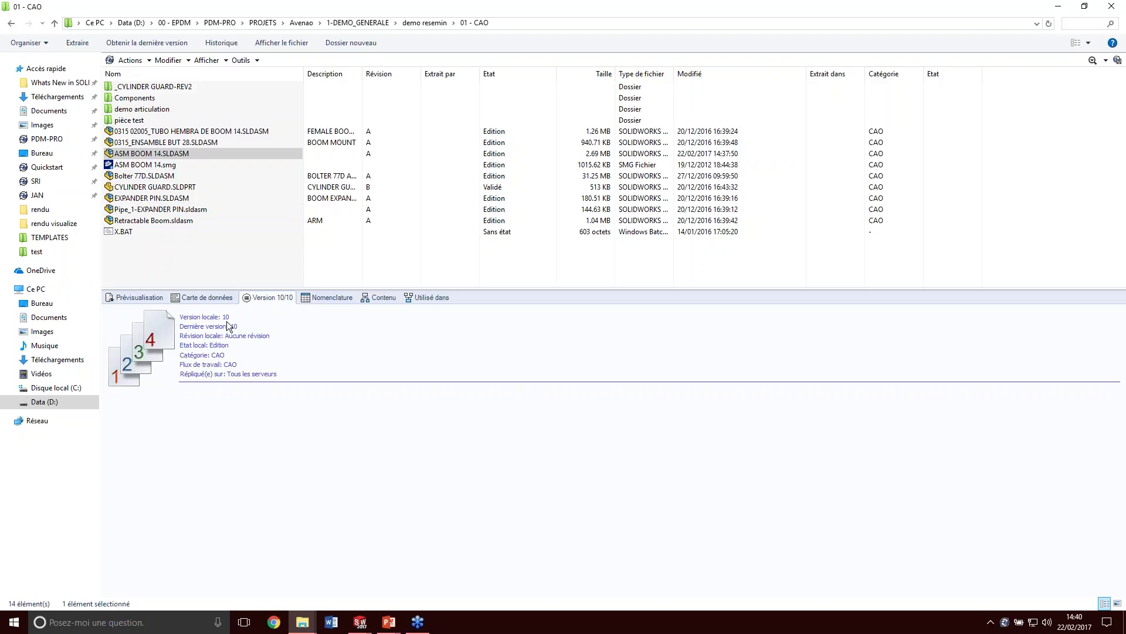
left_click(226, 42)
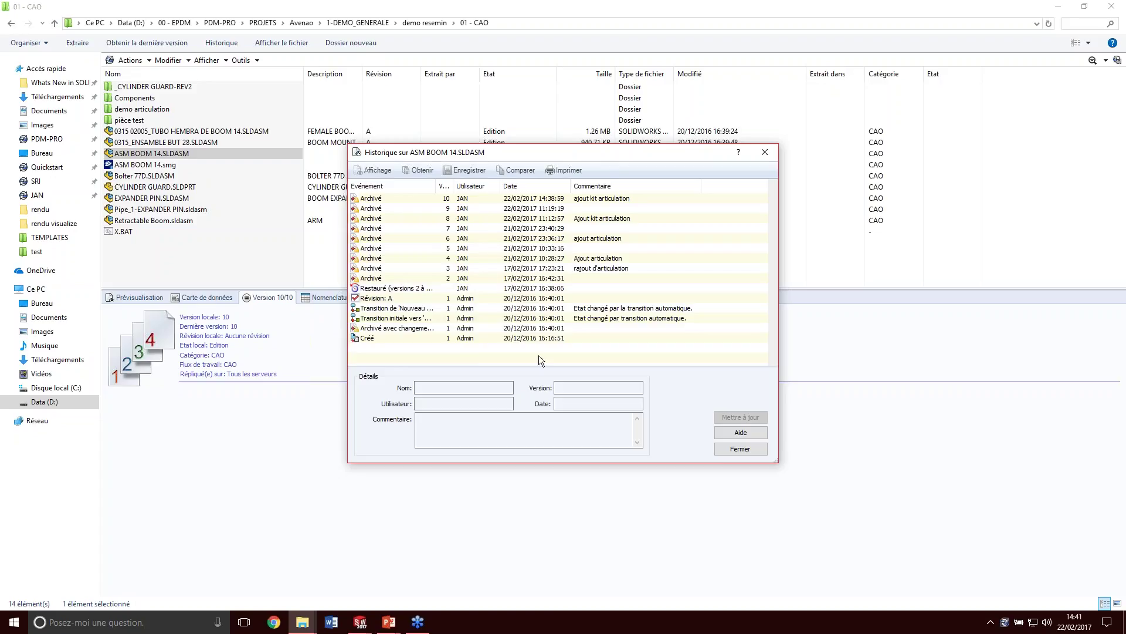
left_click(723, 449)
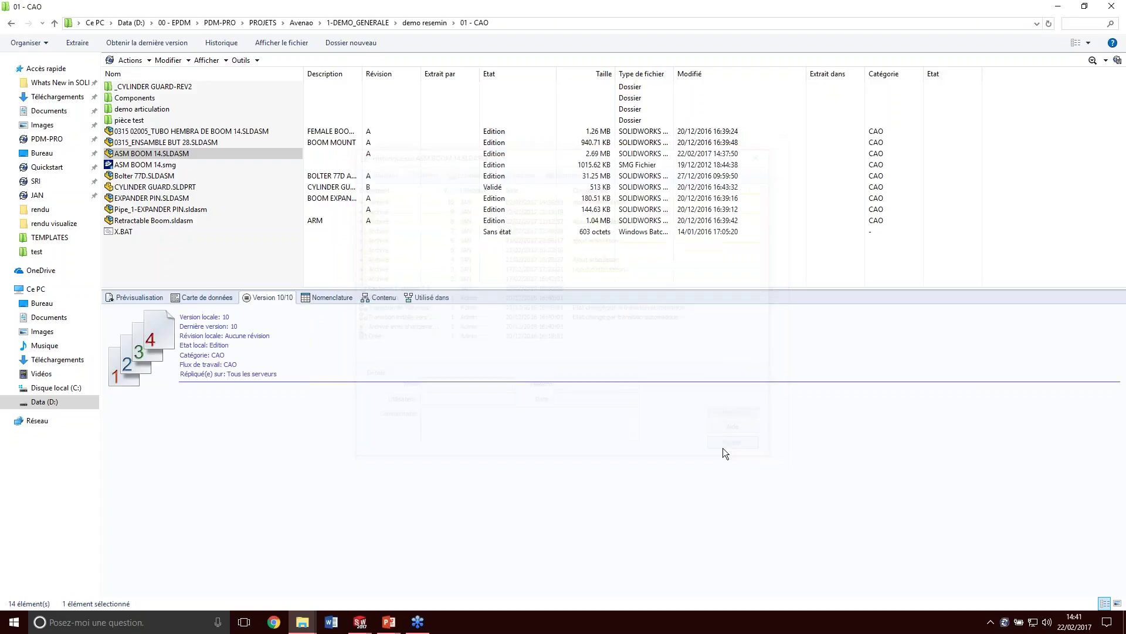
- Examine the bill of materials of ASM BOOM 14.SLDASM down to the articulation components
left_click(330, 297)
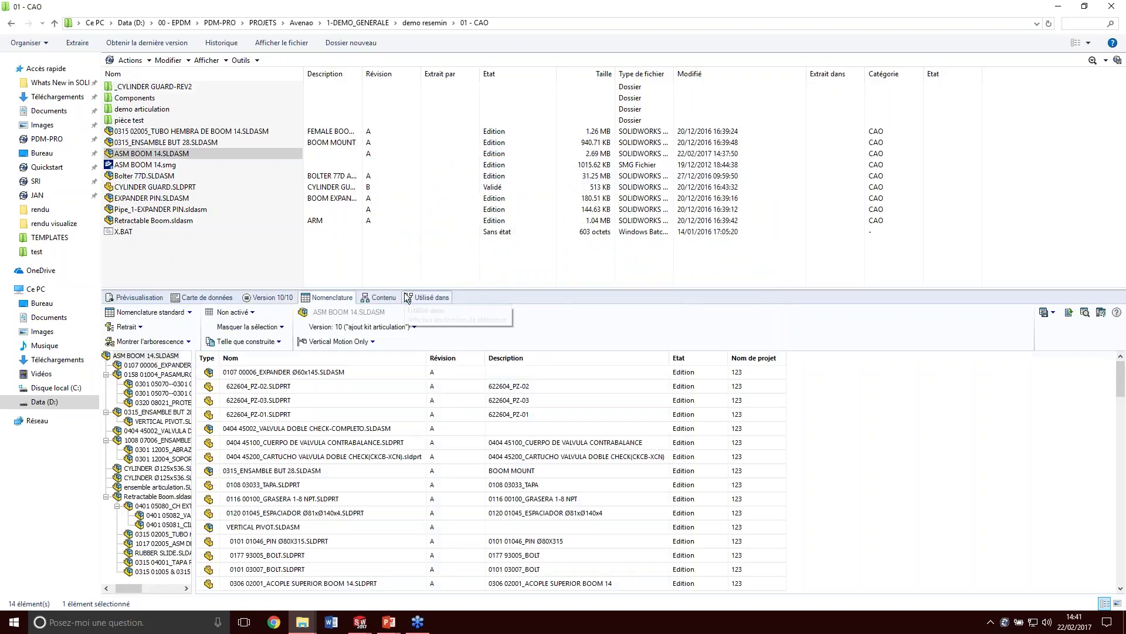
left_click(357, 389)
scroll(357, 390, "down", 8)
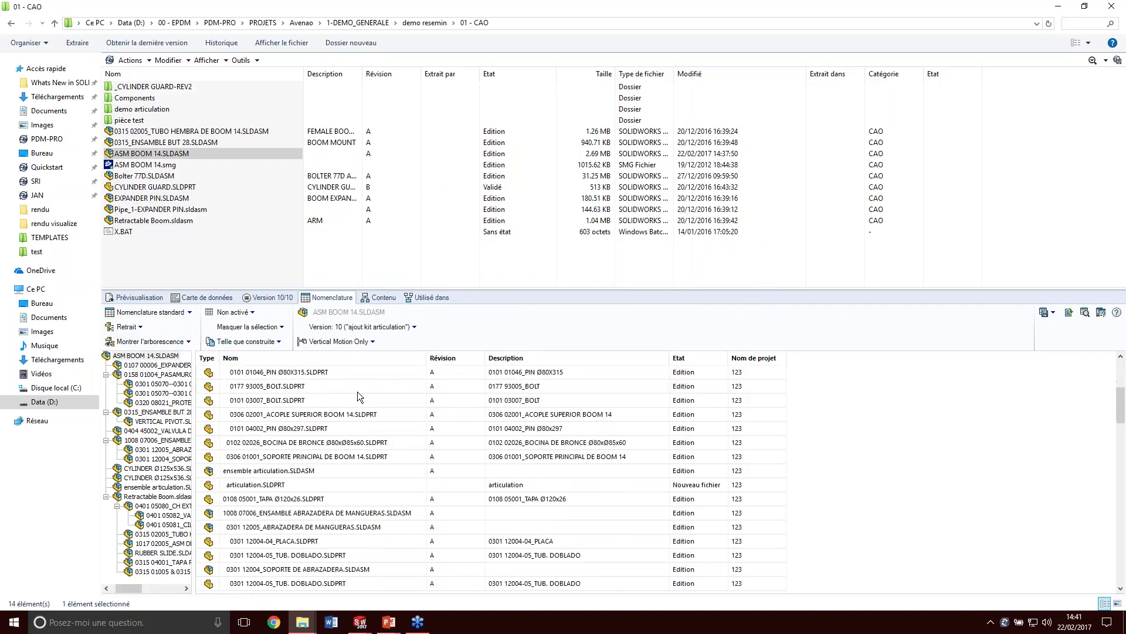
- Examine the contained files of ASM BOOM 14.SLDASM and the assemblies where it is used, and clear the file selection
left_click(379, 297)
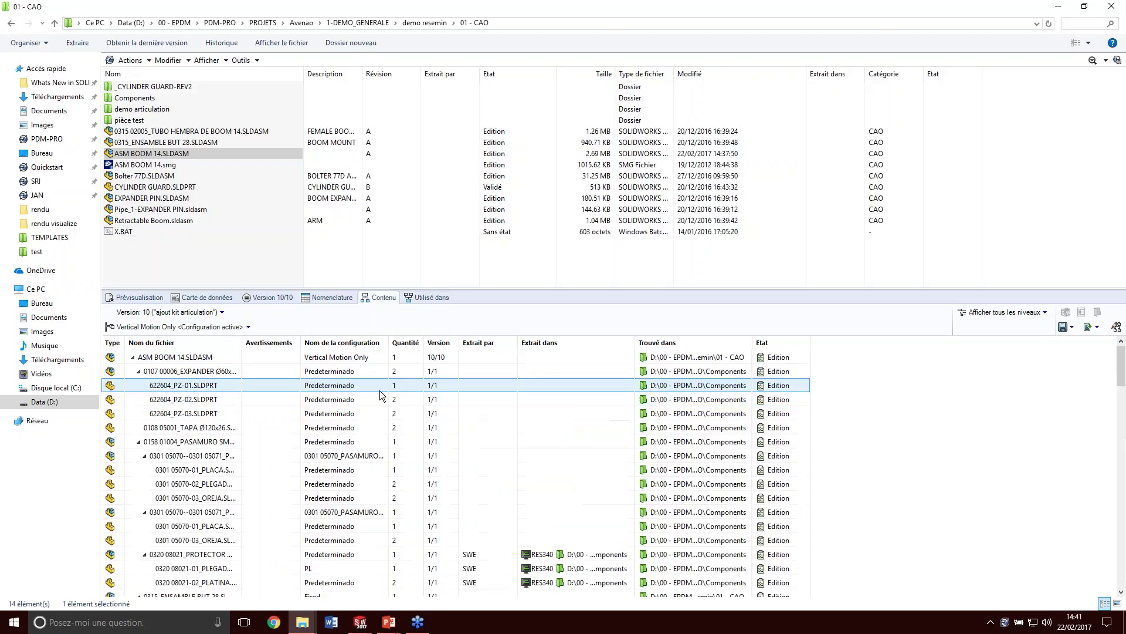
scroll(491, 363, "down", 2)
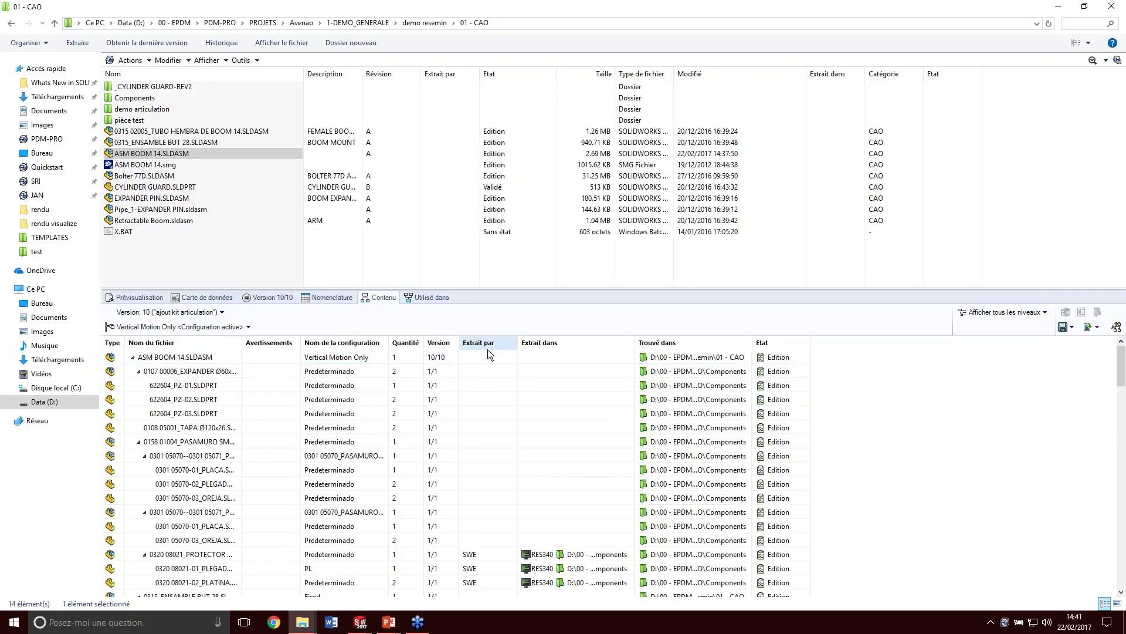
left_click(484, 399)
scroll(481, 422, "down", 1)
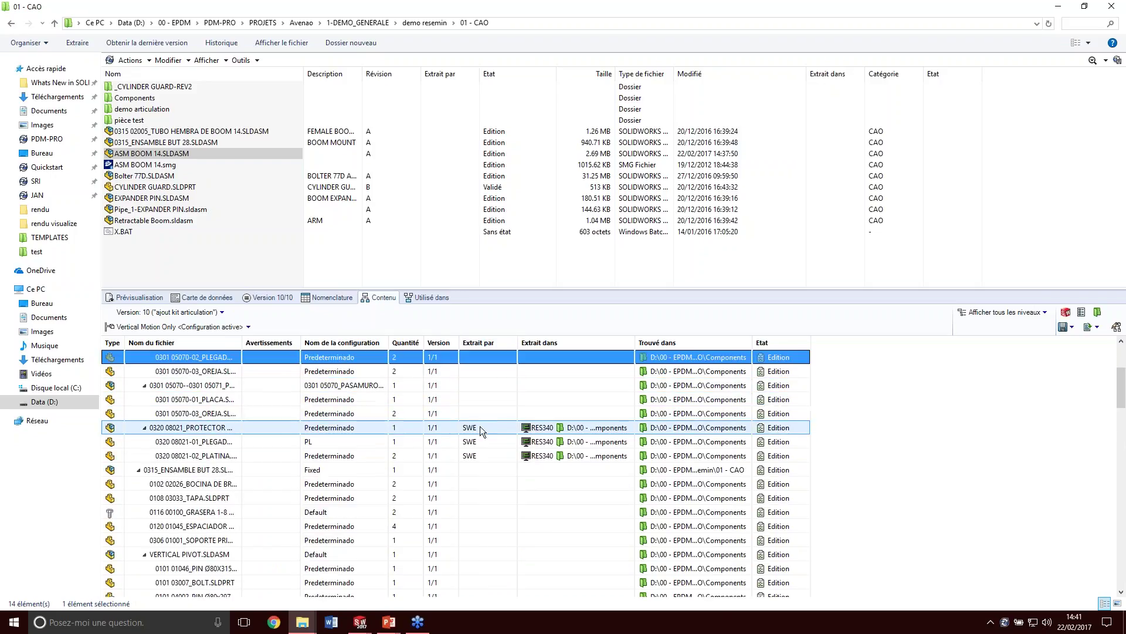
left_click(435, 300)
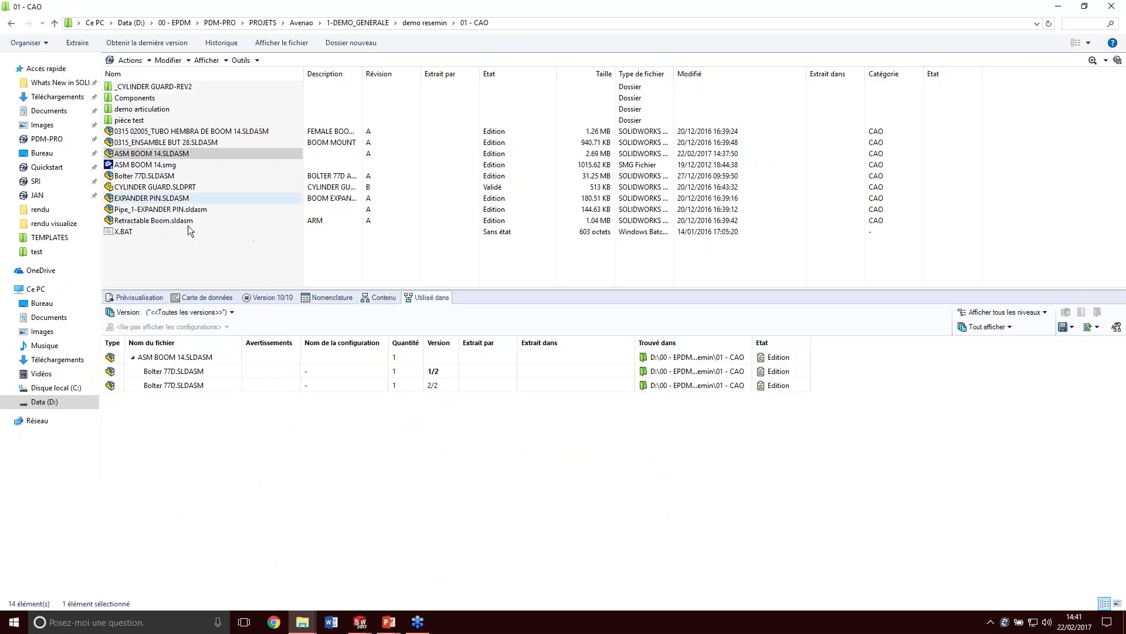
left_click(204, 261)
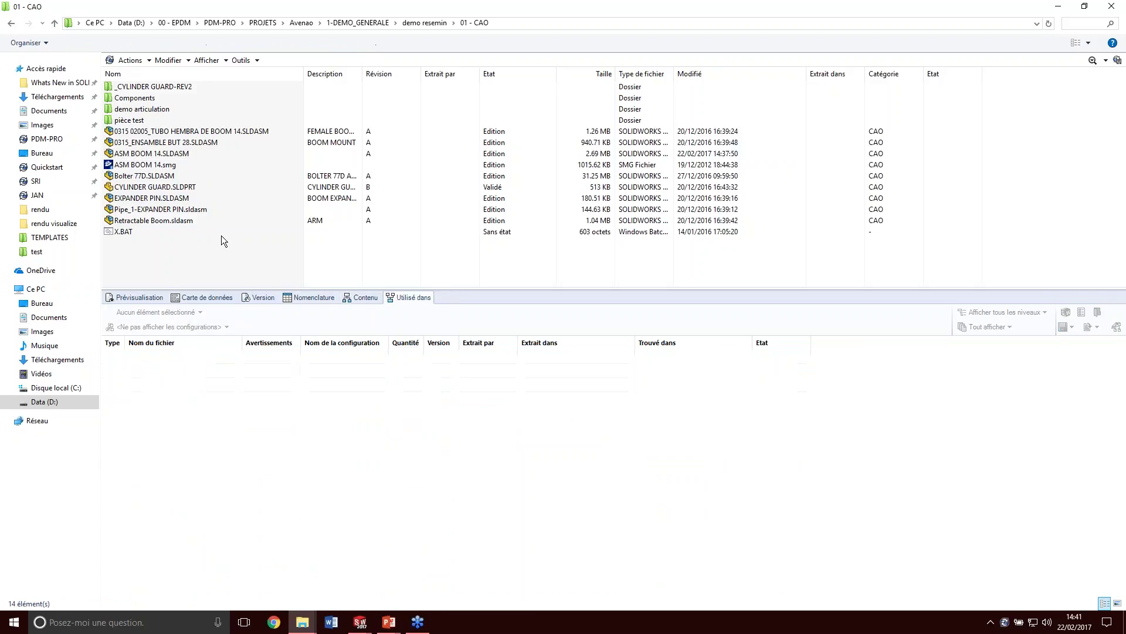
- Preview ASM BOOM 14.smg and play its cylinder removal instructions, continuing past the expander pin removal
left_click(173, 167)
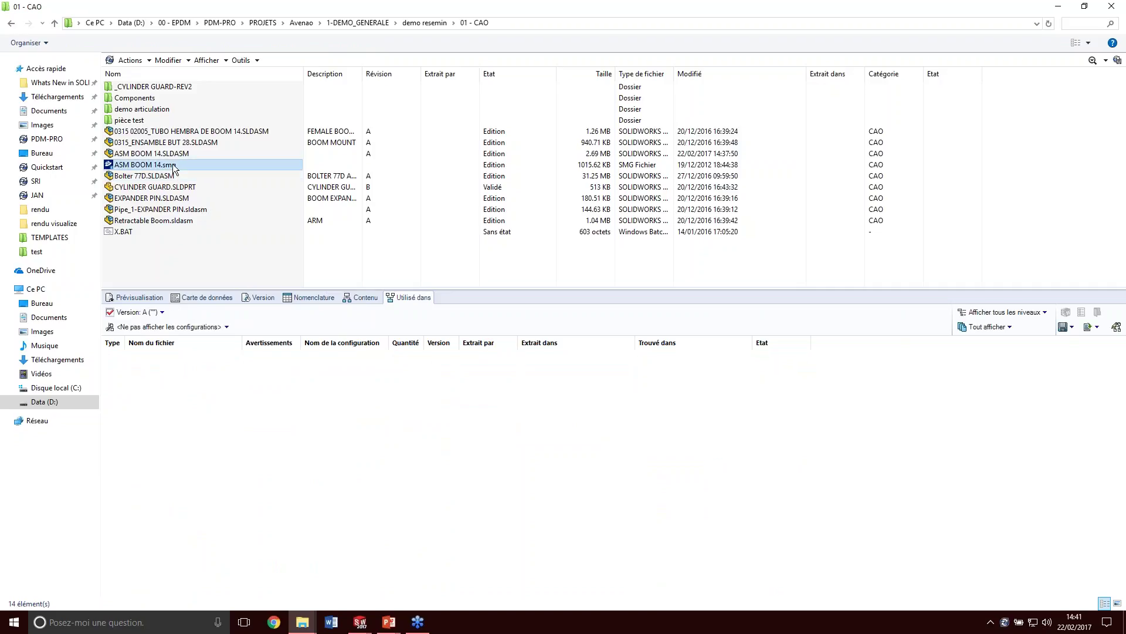
left_click(150, 296)
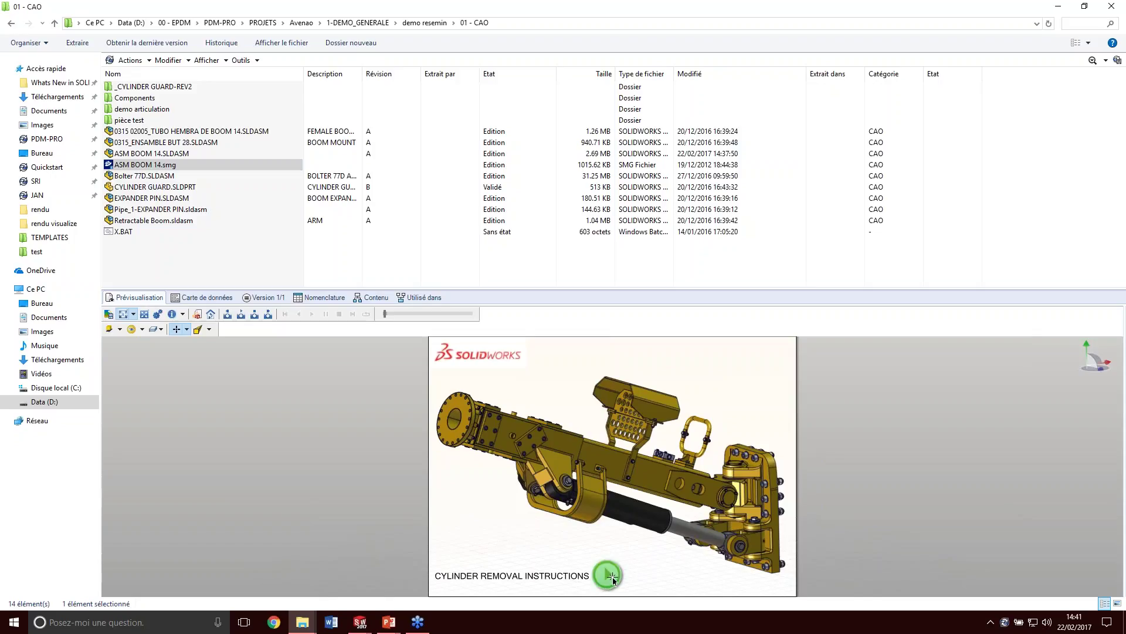
left_click(610, 576)
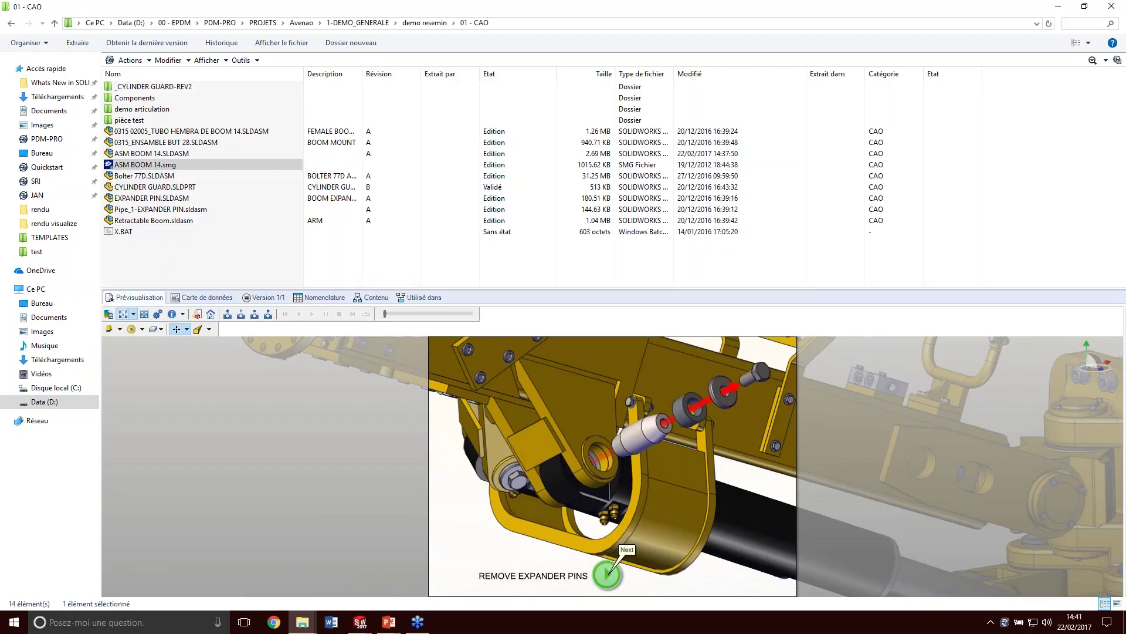
left_click(608, 574)
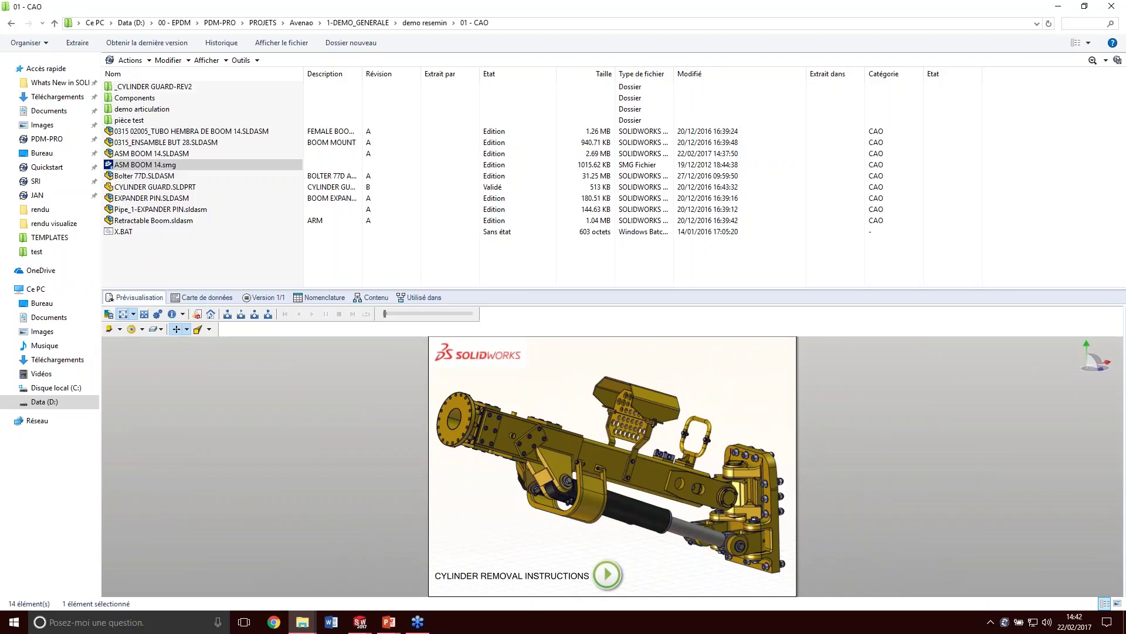
- Switch to the PowerPoint slideshow and advance the SOLIDWORKS PDM slide to its bullet points
key("alt+Tab")
key("alt+Tab")
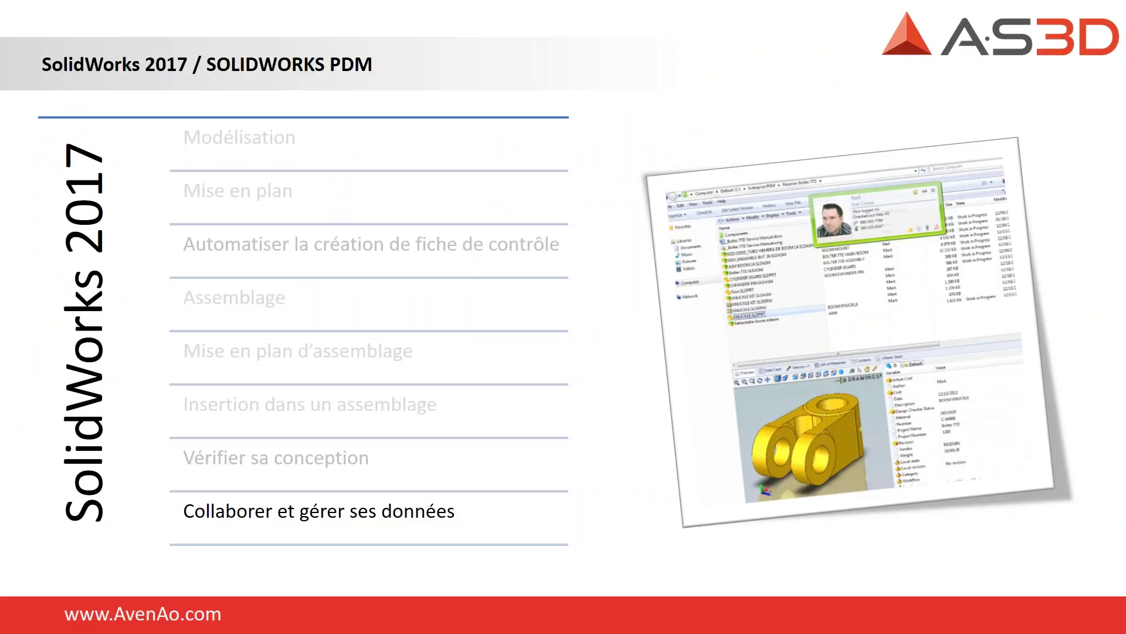
key("Right")
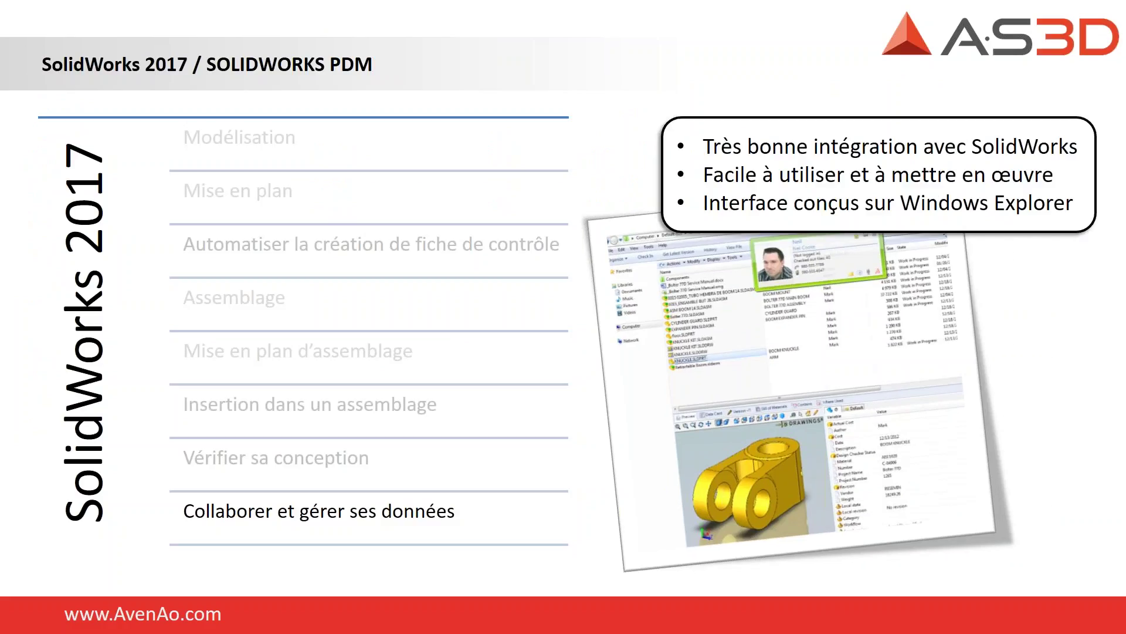